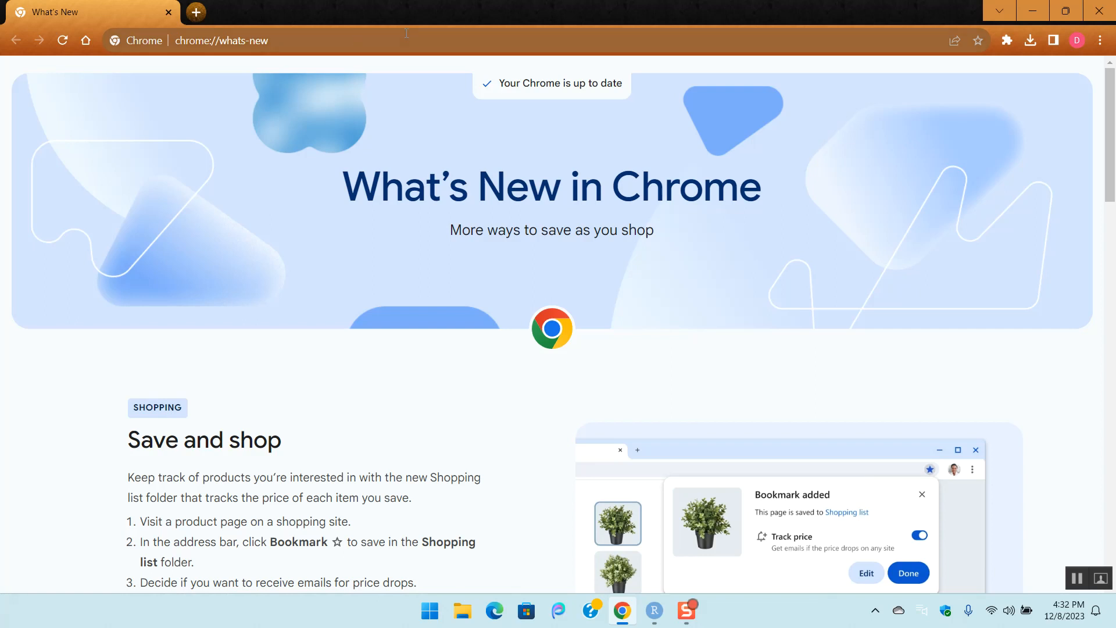
pyautogui.click(323, 39)
pyautogui.write('bmcc.cuny.edu/#')
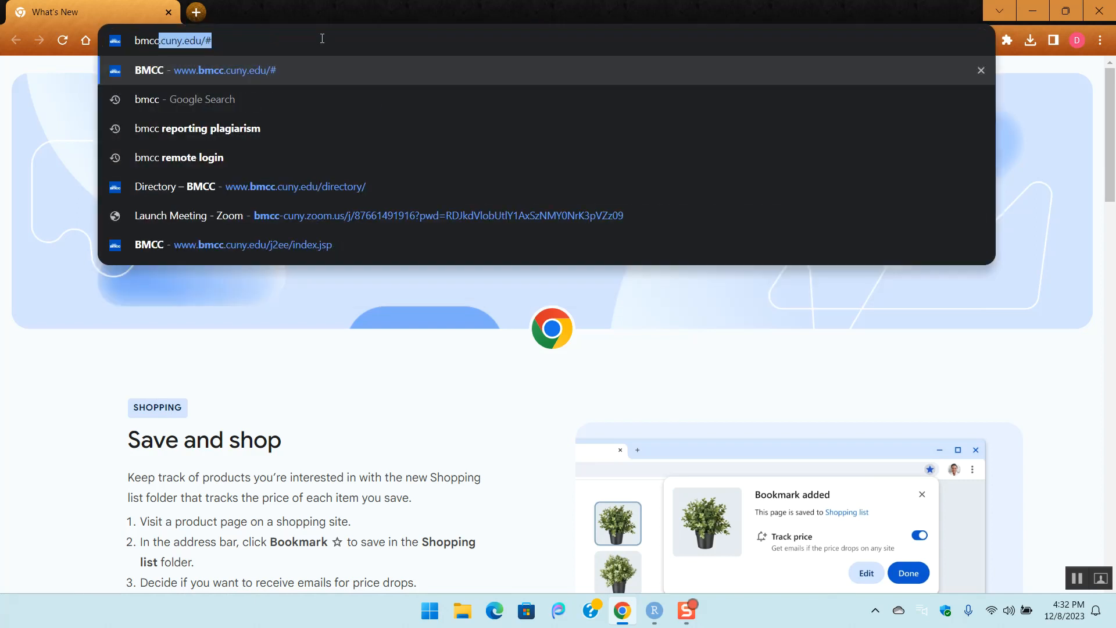
pyautogui.press('Return')
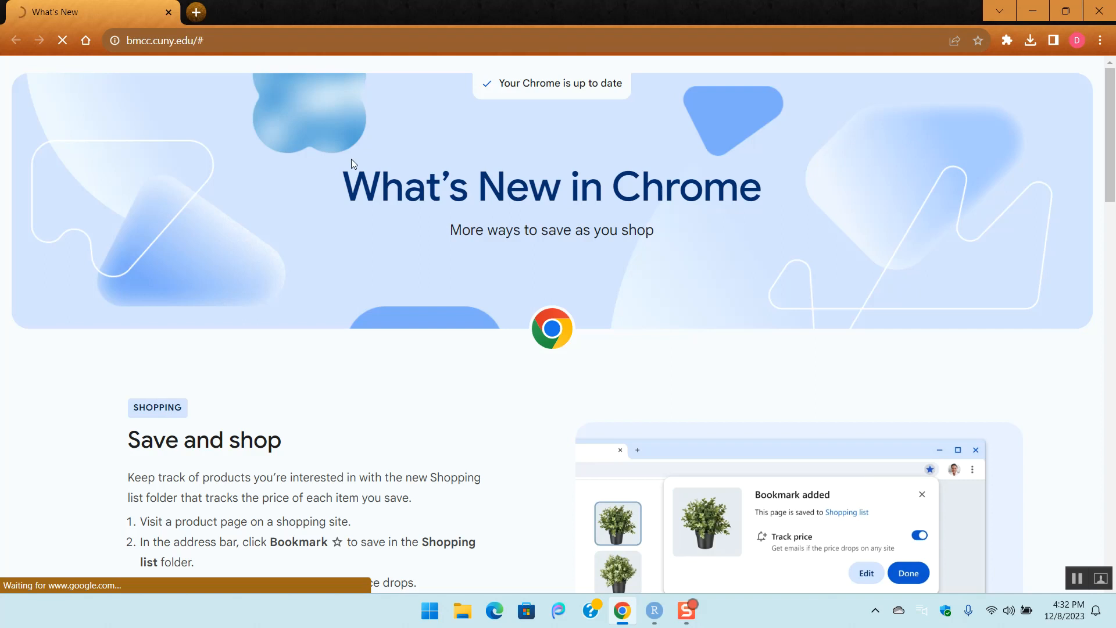
pyautogui.click(215, 36)
pyautogui.click(226, 38)
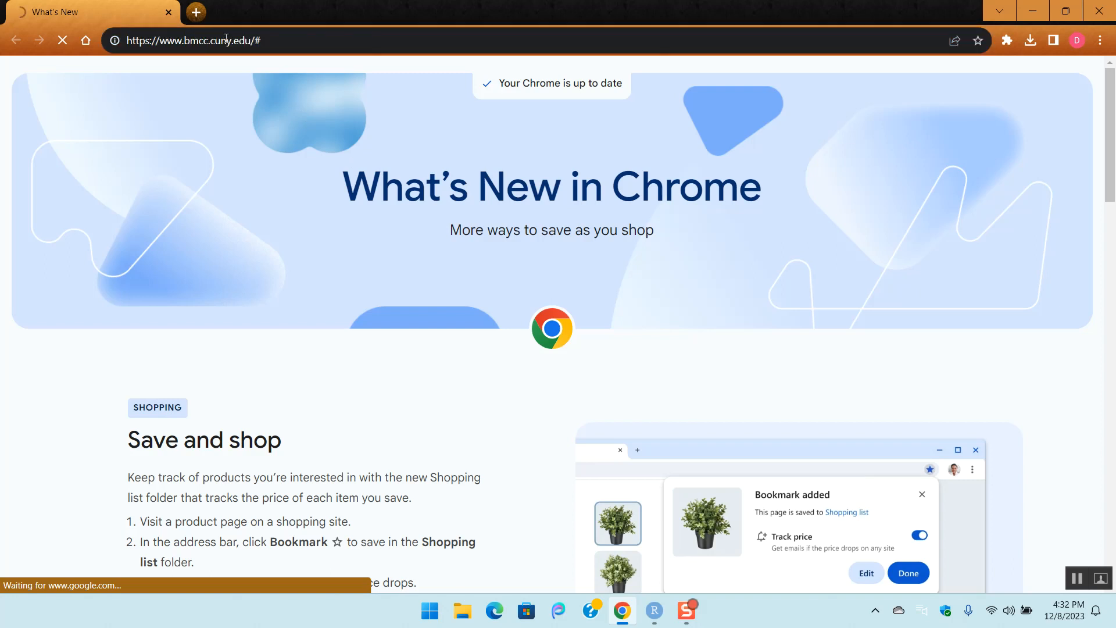
pyautogui.press('BackSpace')
pyautogui.press('BackSpace')
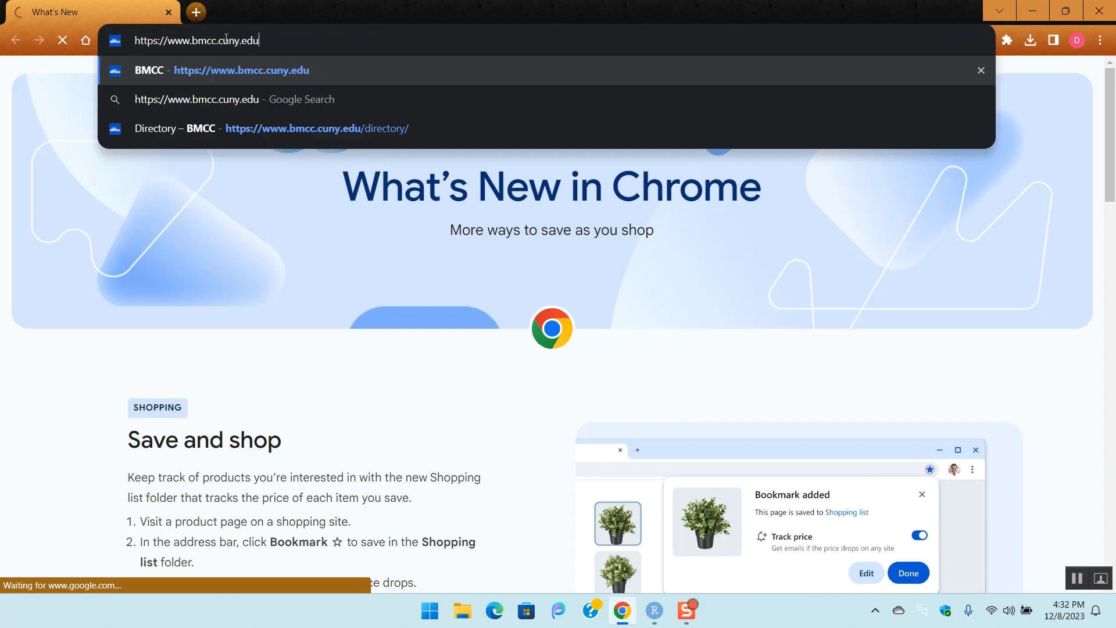
pyautogui.click(157, 72)
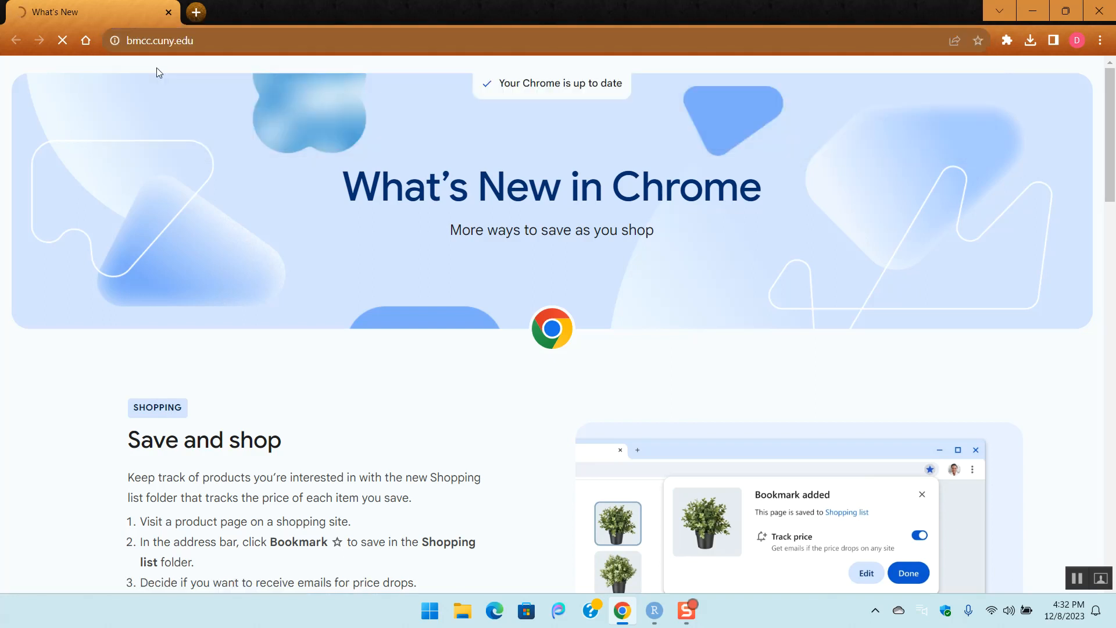
pyautogui.scroll(-10, 452, 431)
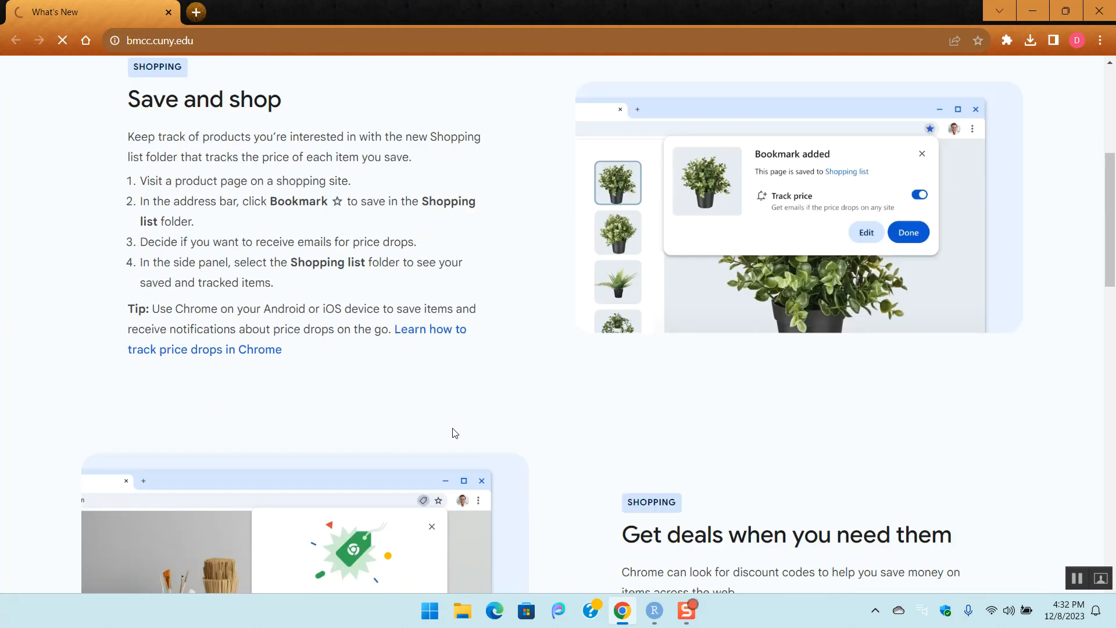
pyautogui.scroll(10, 455, 432)
# - Search the web for "cuny blackboard" and open the City University of New York's CUNY Blackboard page
pyautogui.click(255, 37)
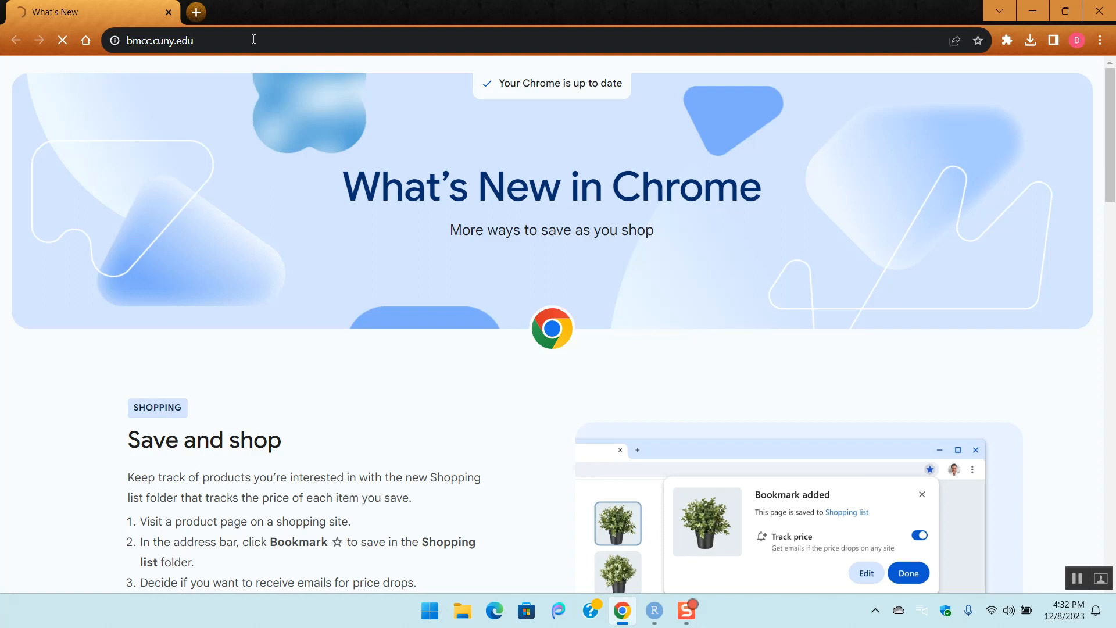
pyautogui.write('cuny d')
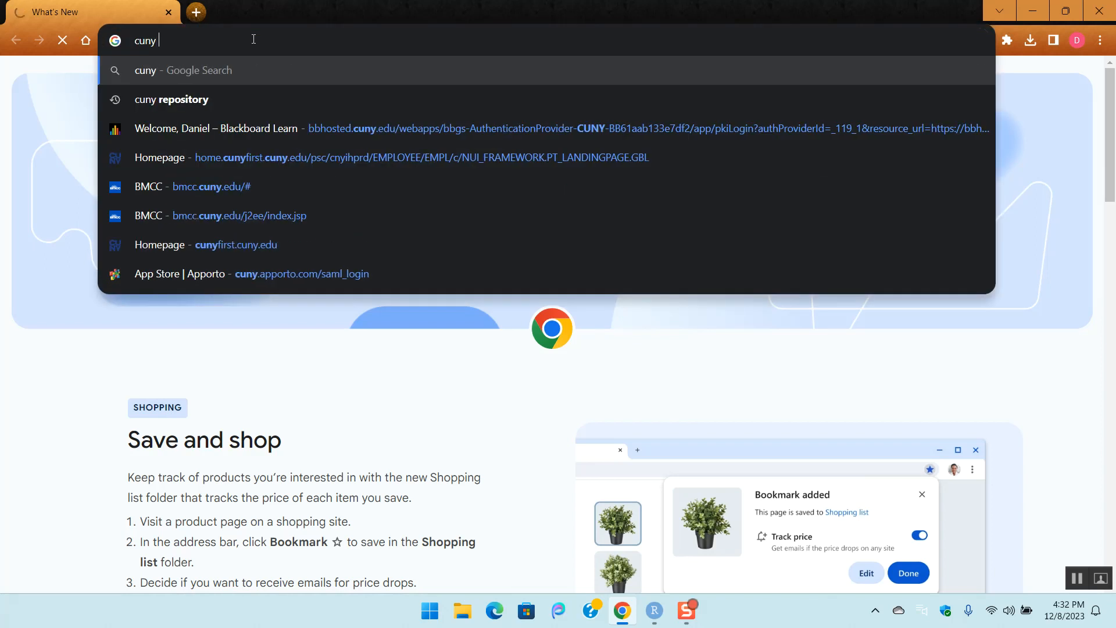
pyautogui.press('BackSpace')
pyautogui.write('bla')
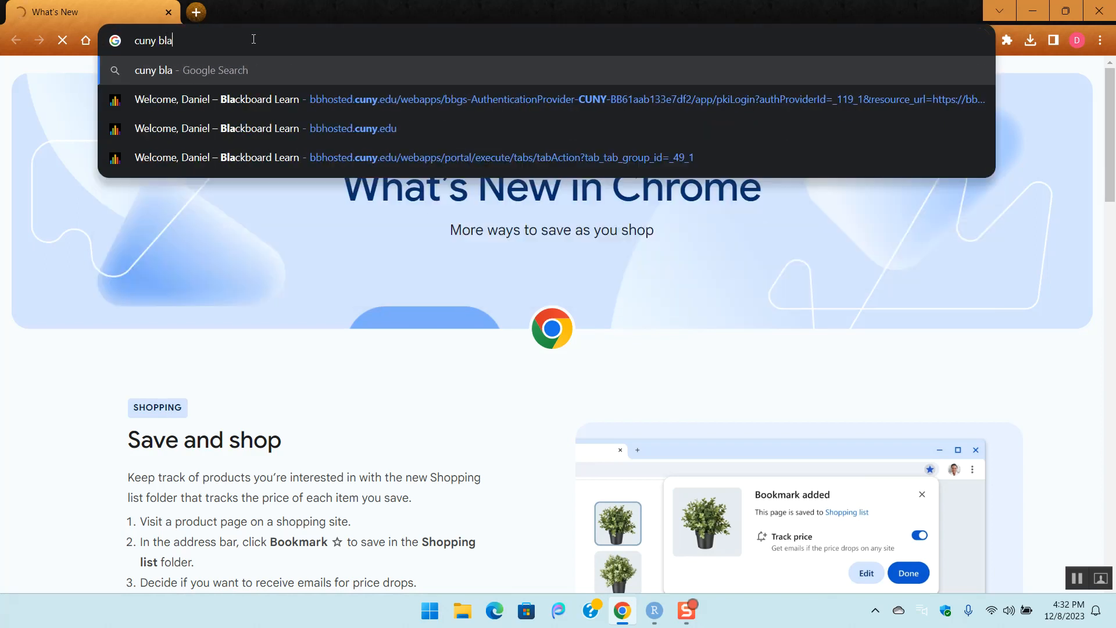
pyautogui.write('ckboard')
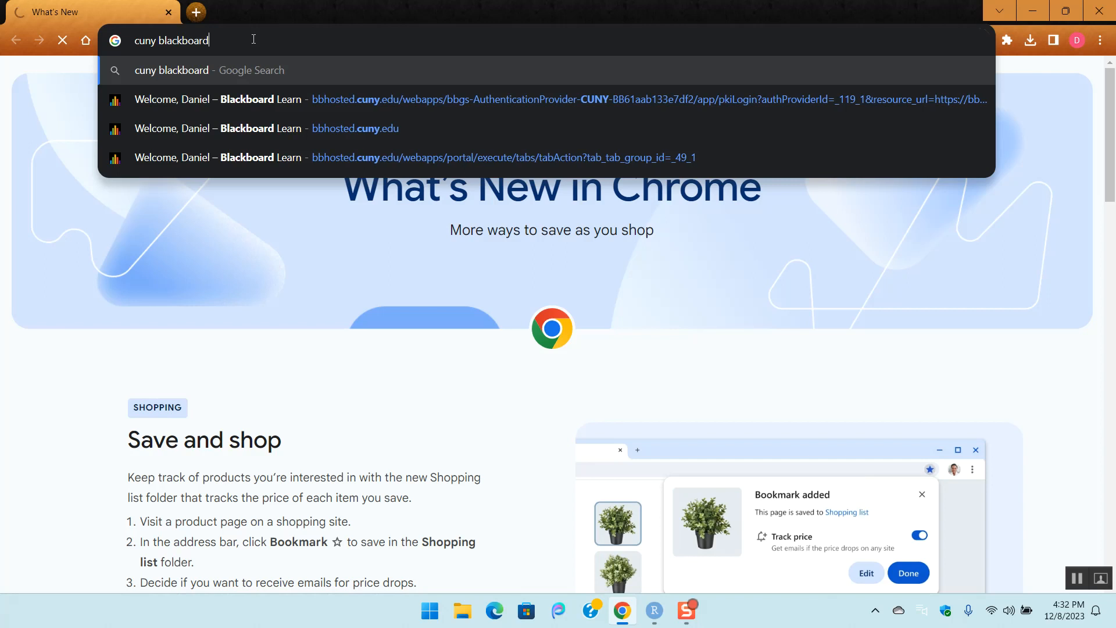
pyautogui.press('BackSpace')
pyautogui.press('BackSpace')
pyautogui.press('BackSpace')
pyautogui.press('BackSpace')
pyautogui.press('BackSpace')
pyautogui.press('BackSpace')
pyautogui.press('BackSpace')
pyautogui.press('BackSpace')
pyautogui.press('BackSpace')
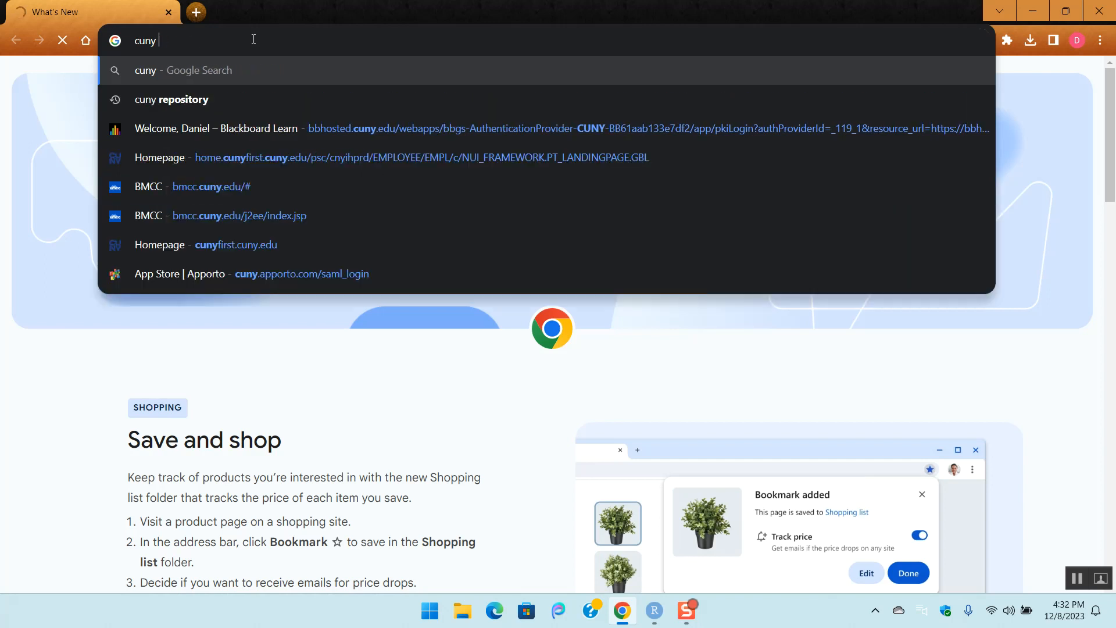
pyautogui.write('blackboard')
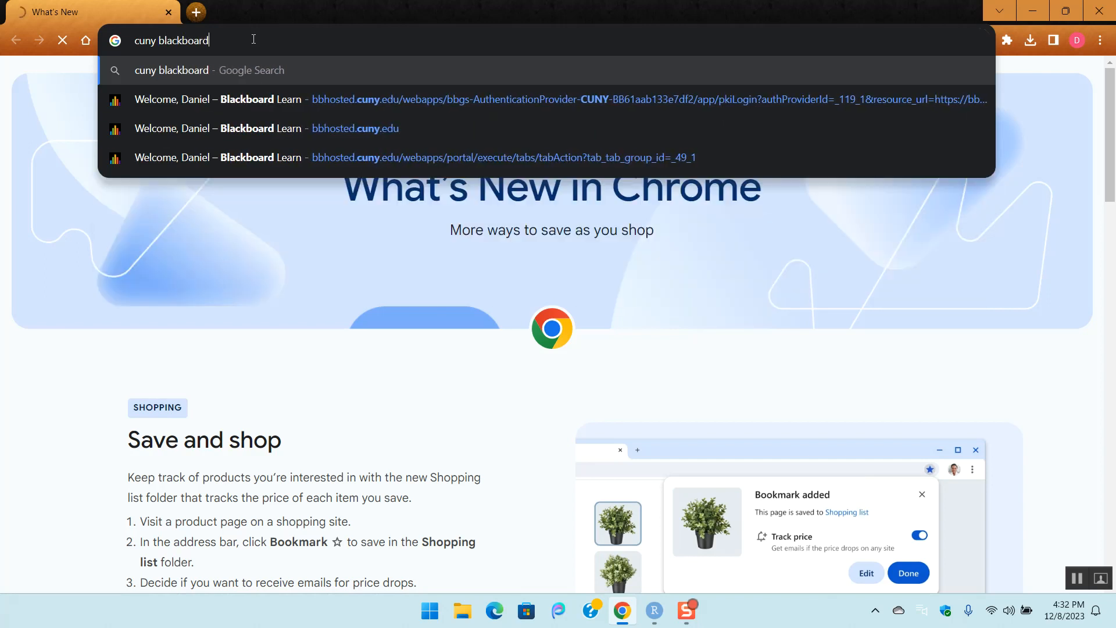
pyautogui.press('Return')
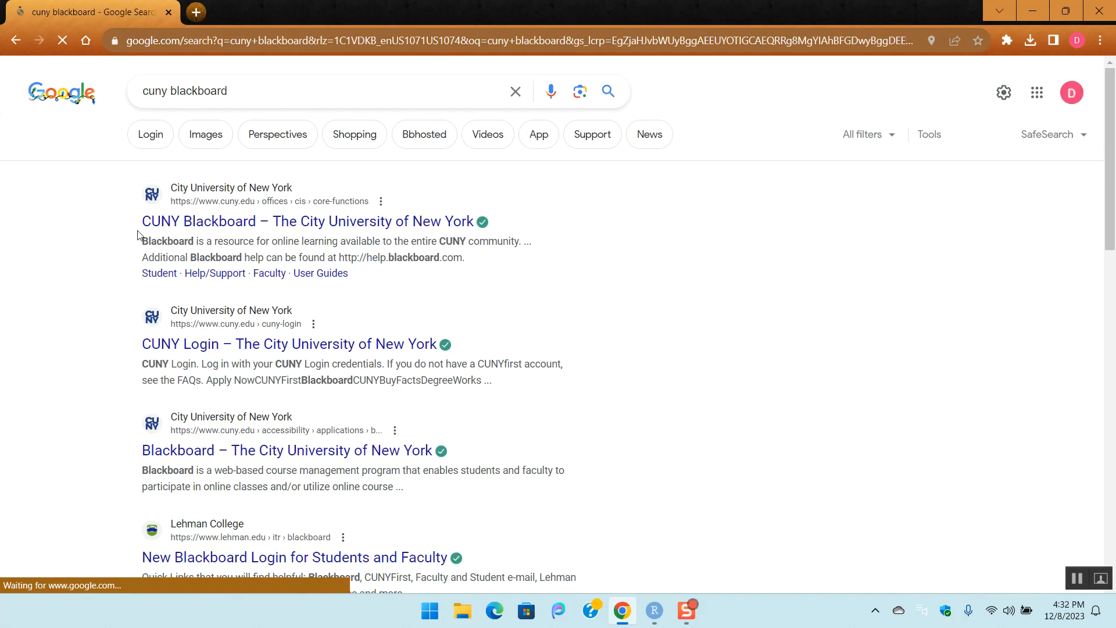
pyautogui.click(196, 232)
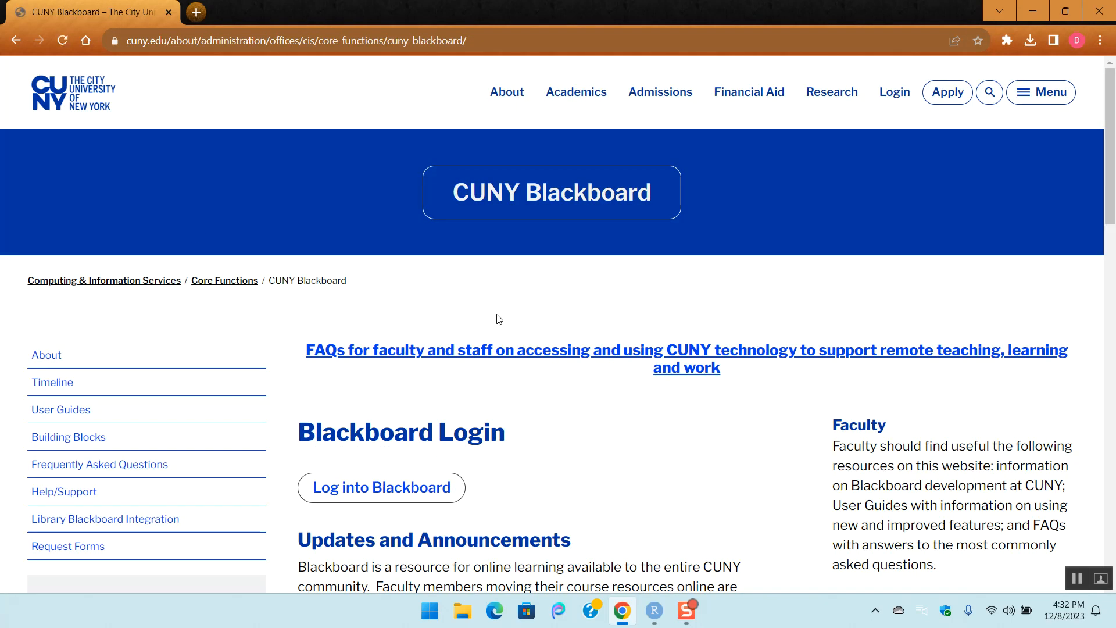
# - Go to the Blackboard login from the CUNY Blackboard page and sign in with the saved CUNY Login credentials
pyautogui.scroll(-10, 602, 348)
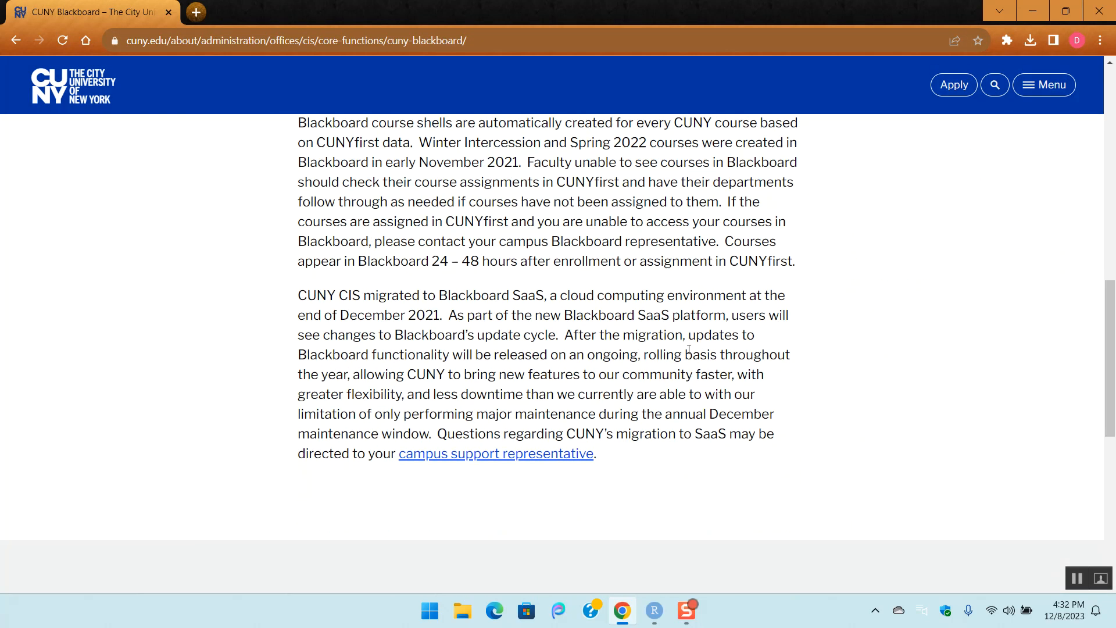
pyautogui.scroll(8, 689, 349)
pyautogui.scroll(2, 689, 349)
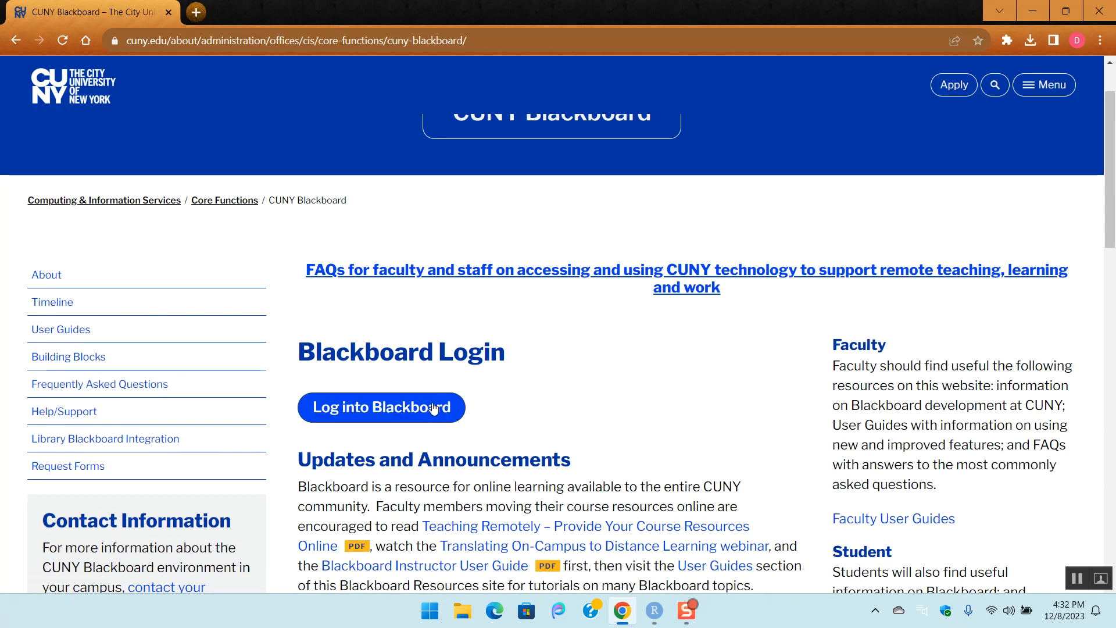
pyautogui.click(433, 408)
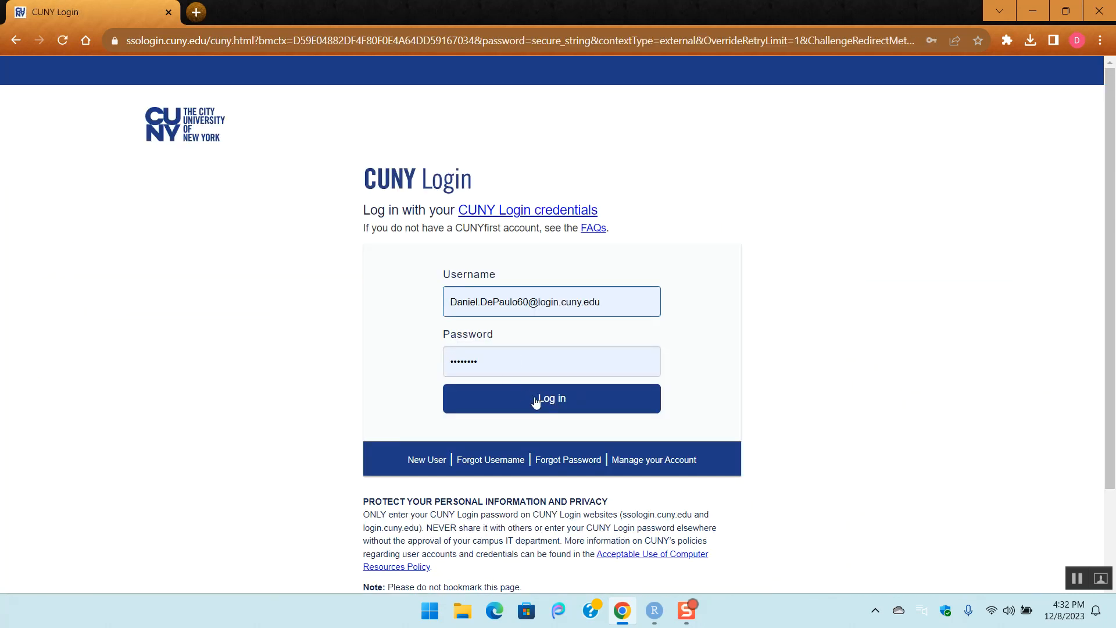
pyautogui.click(536, 400)
# - Open the CUNY Cloud Virtual Desktop page from the Blackboard home page and follow its link to the Apporto page
pyautogui.scroll(-20, 411, 417)
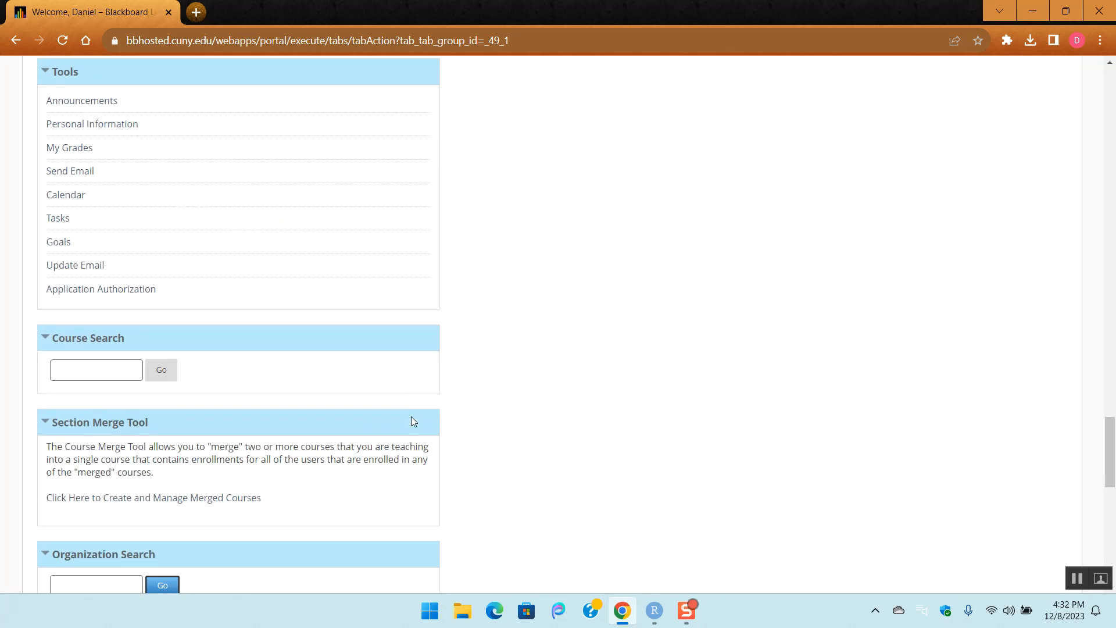
pyautogui.scroll(-13, 411, 417)
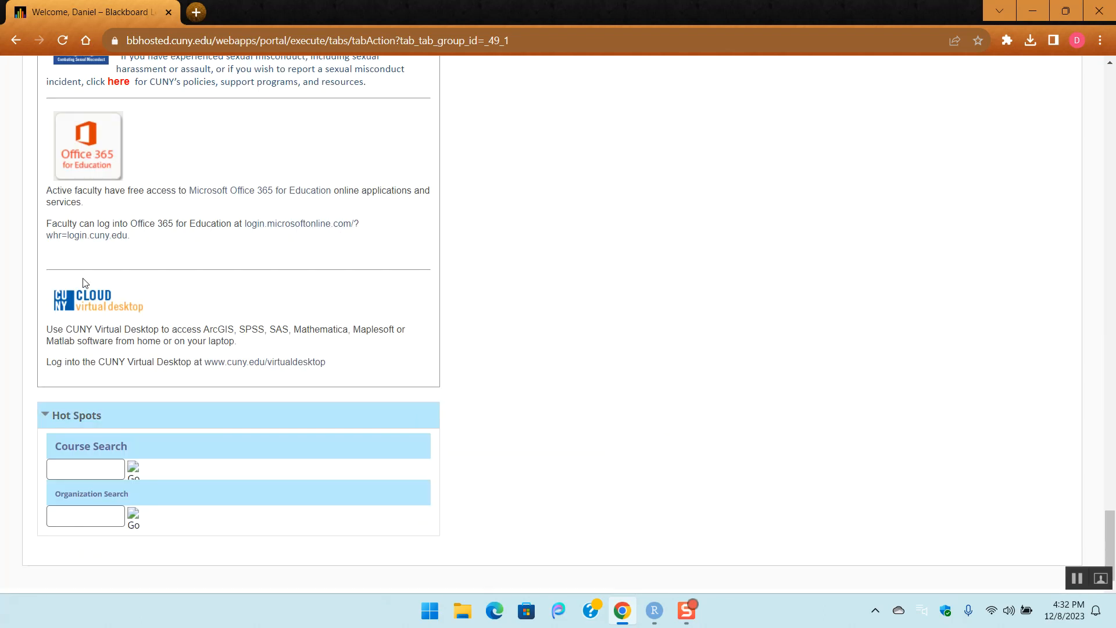
pyautogui.click(115, 312)
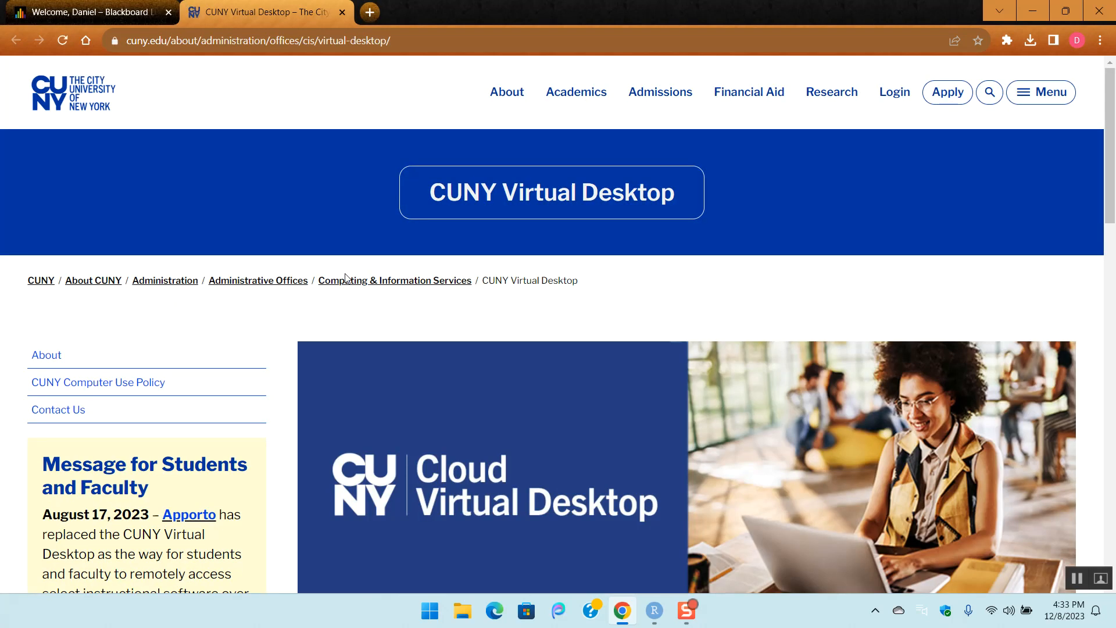
pyautogui.scroll(-3, 346, 279)
pyautogui.scroll(-4, 482, 307)
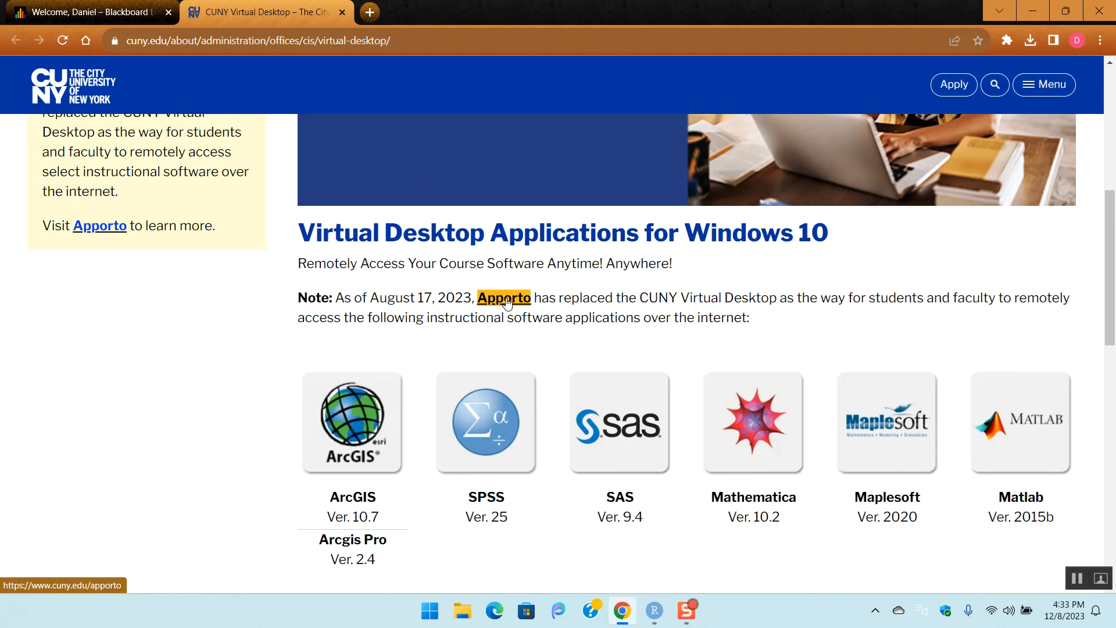
pyautogui.click(504, 298)
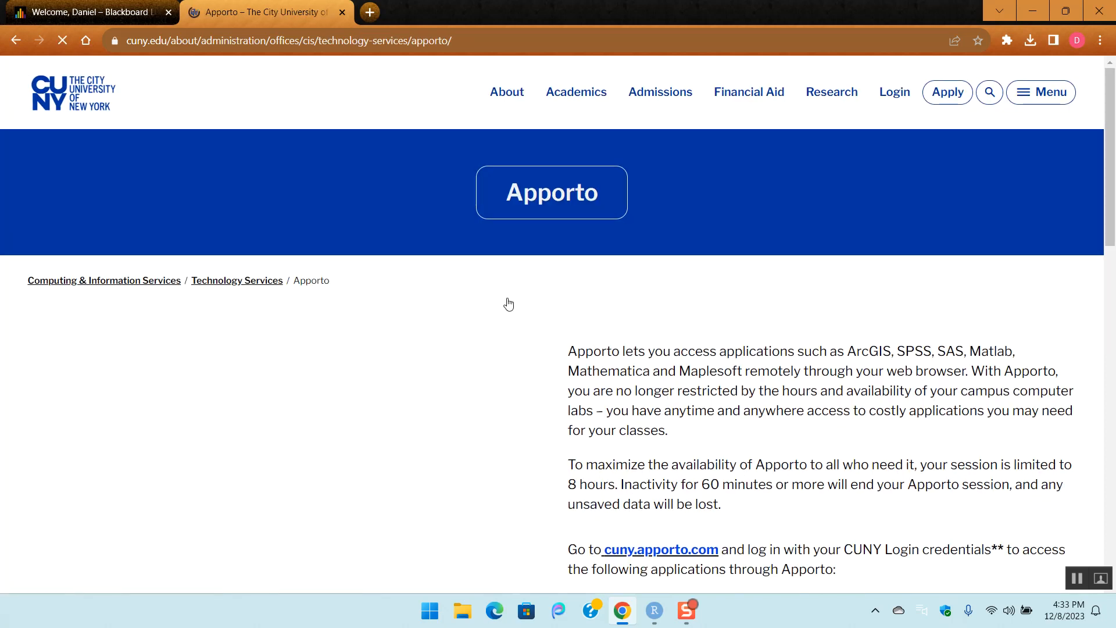
# - Open cuny.apporto.com from the Apporto page and log in with the CUNY account
pyautogui.scroll(-5, 638, 357)
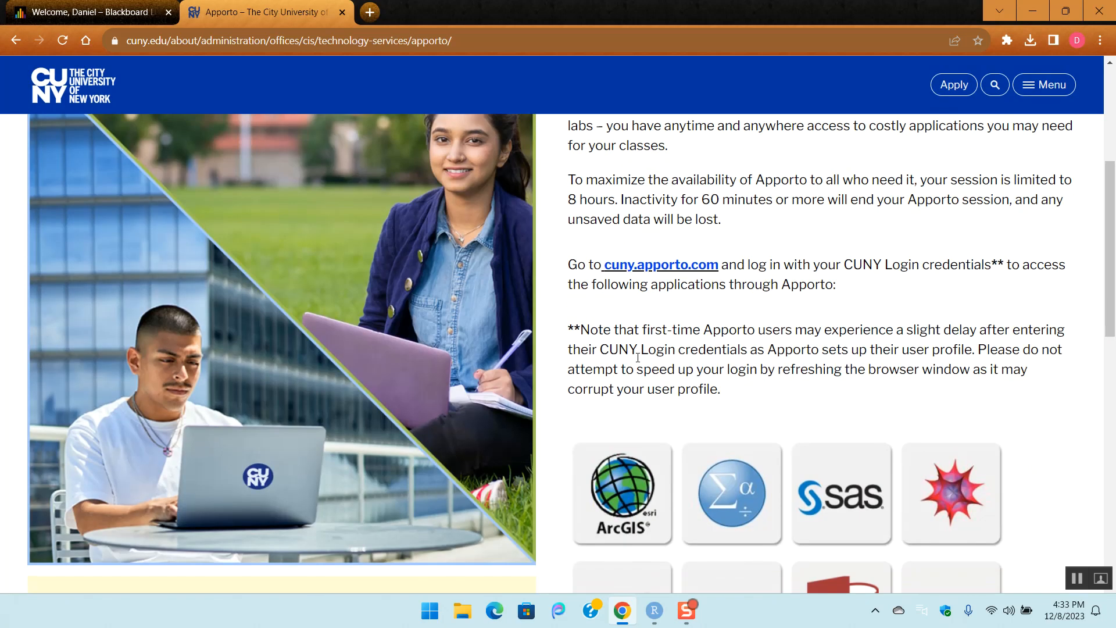
pyautogui.click(689, 267)
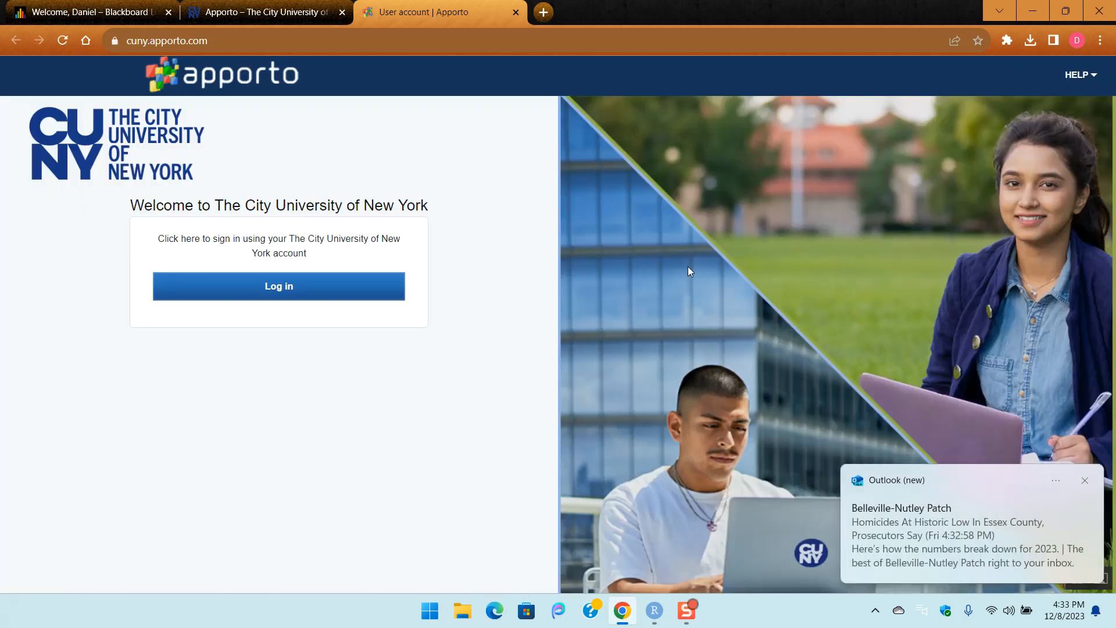
pyautogui.click(1085, 479)
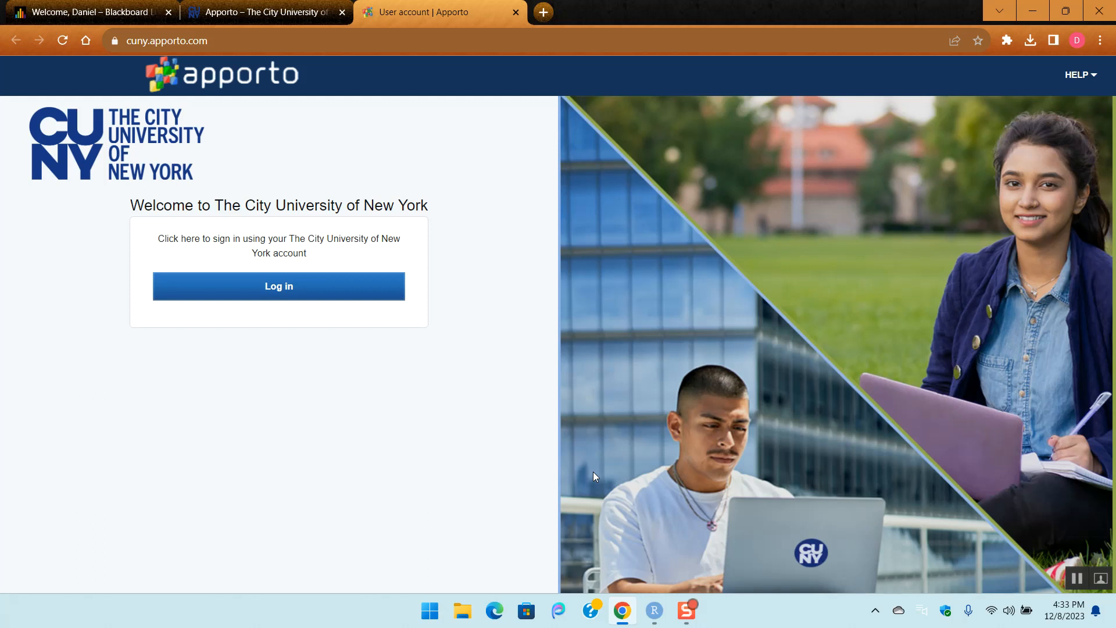
pyautogui.click(289, 287)
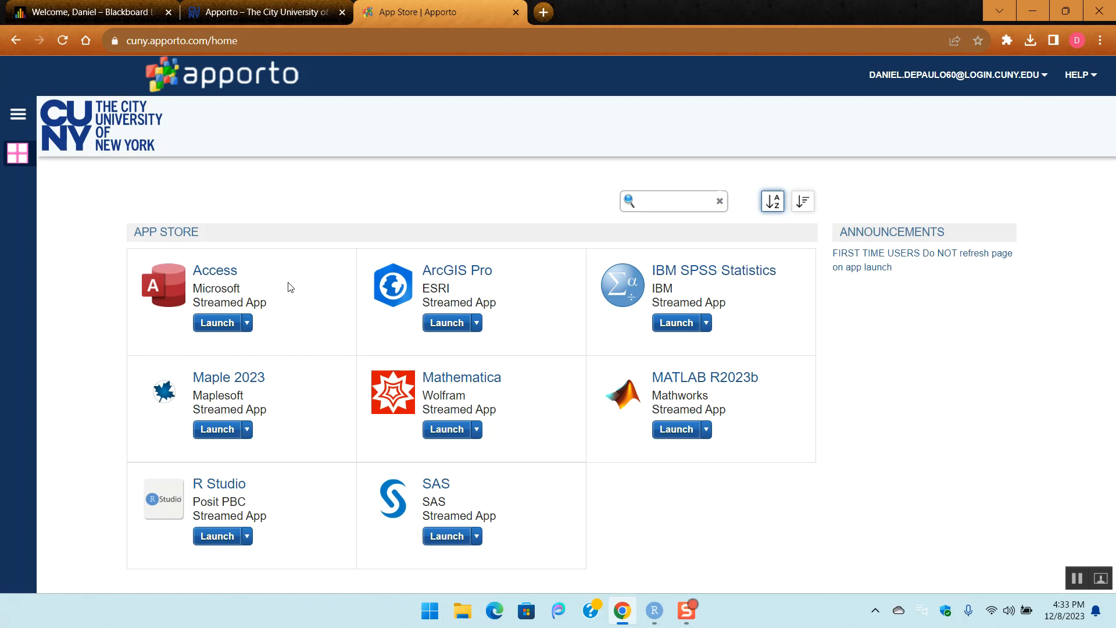
# - Launch IBM SPSS Statistics from the Apporto app store and dismiss its welcome dialog
pyautogui.click(679, 329)
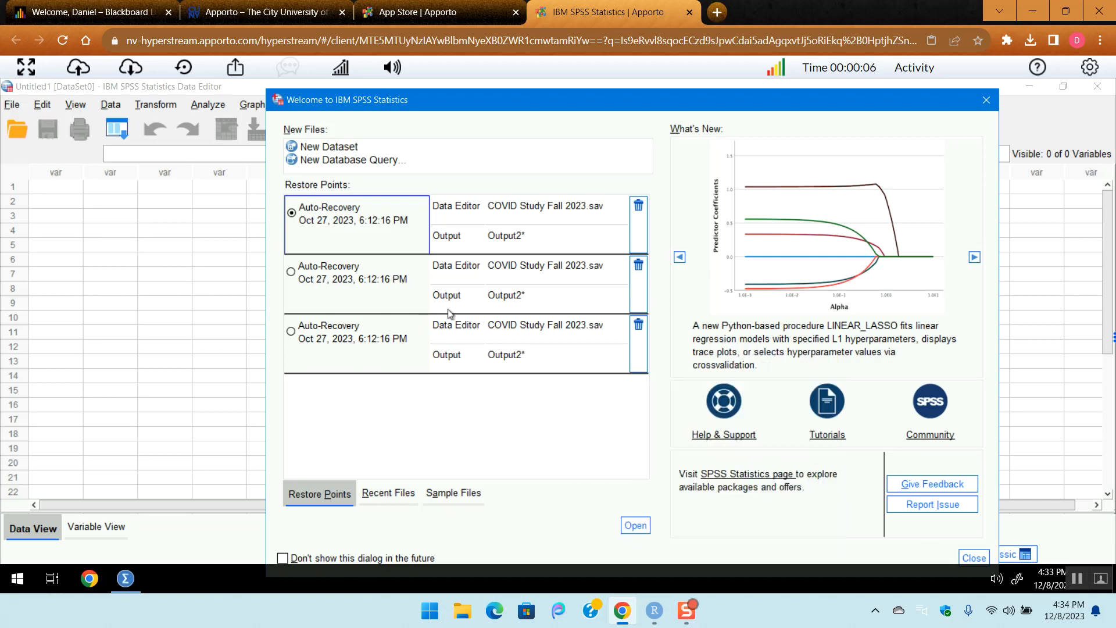
pyautogui.click(974, 557)
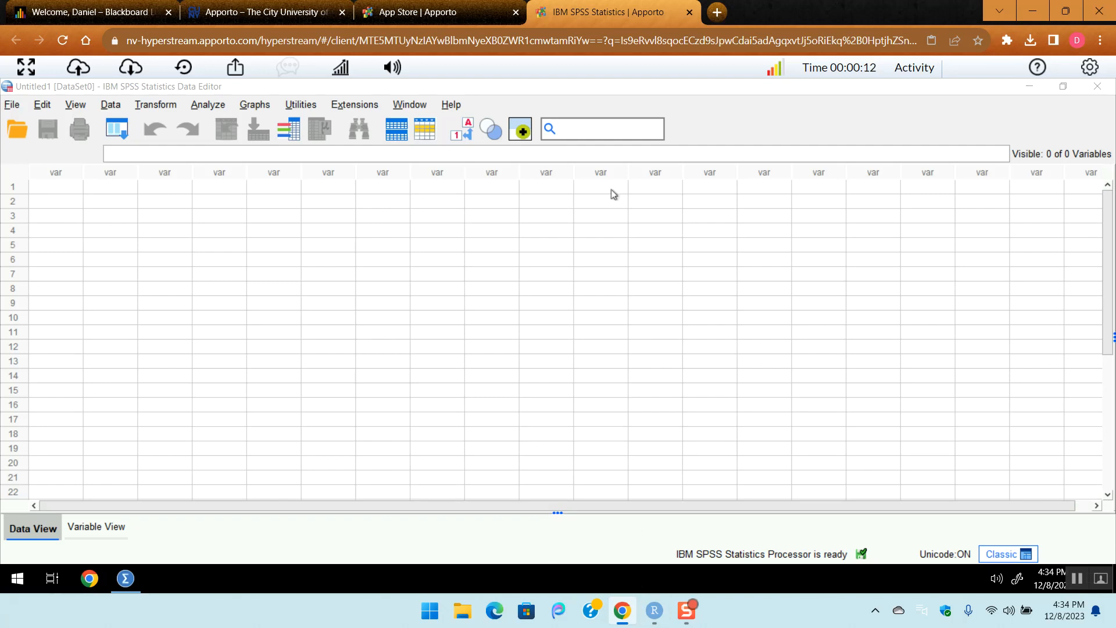
# - Return to Blackboard and open the 2023 Fall Term Behavioral Statistics PSY 220 1700 course from the course list
pyautogui.click(93, 11)
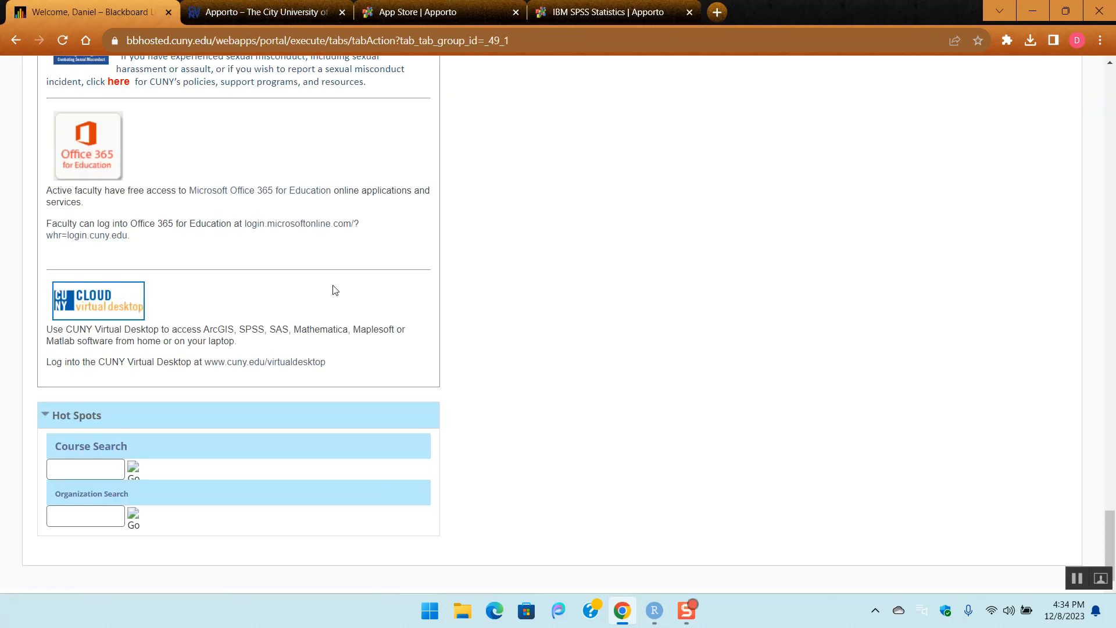
pyautogui.scroll(20, 335, 290)
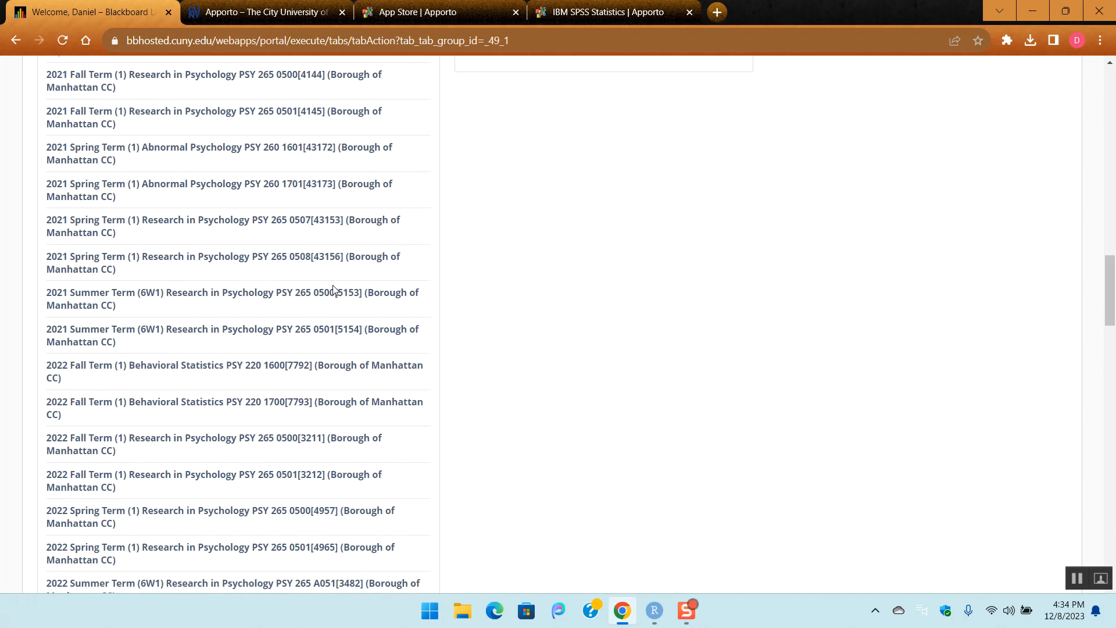
pyautogui.scroll(6, 335, 290)
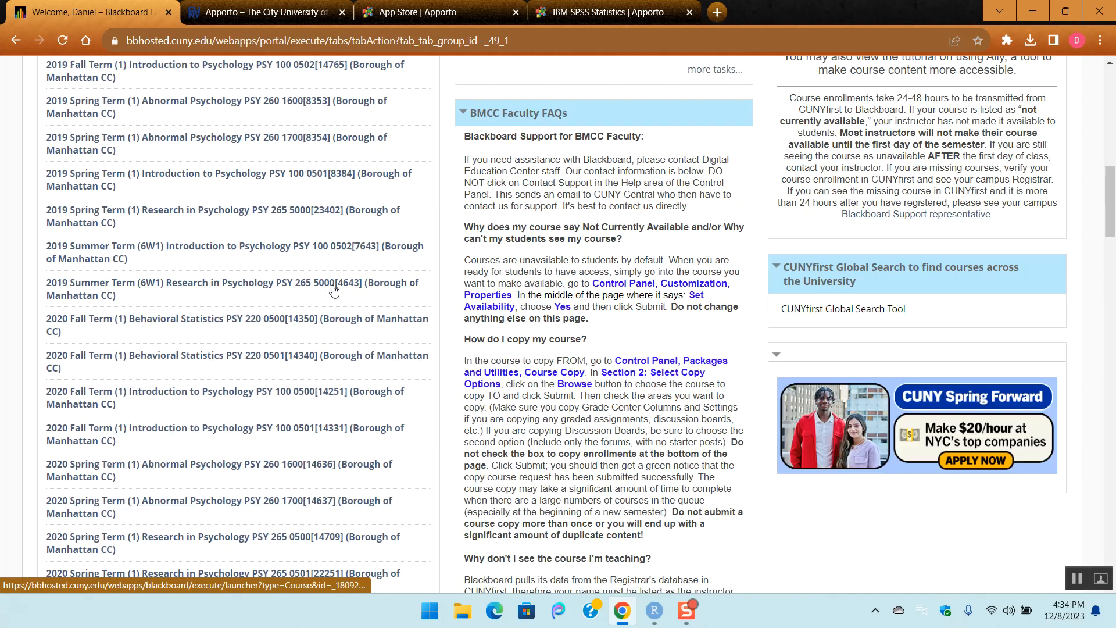
pyautogui.scroll(-13, 335, 290)
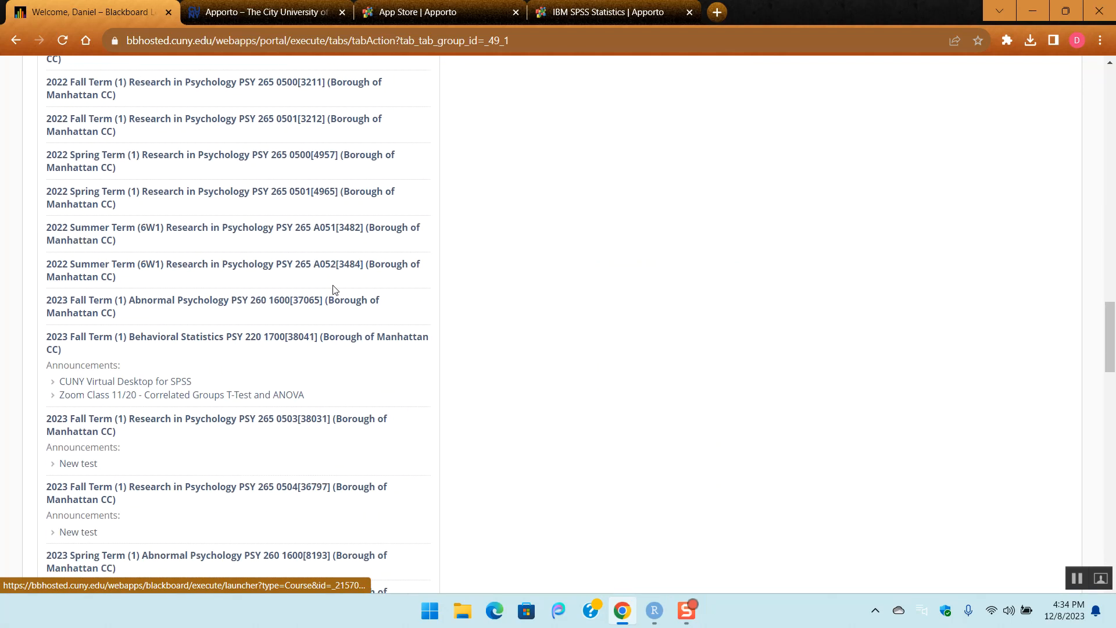
pyautogui.scroll(-3, 335, 289)
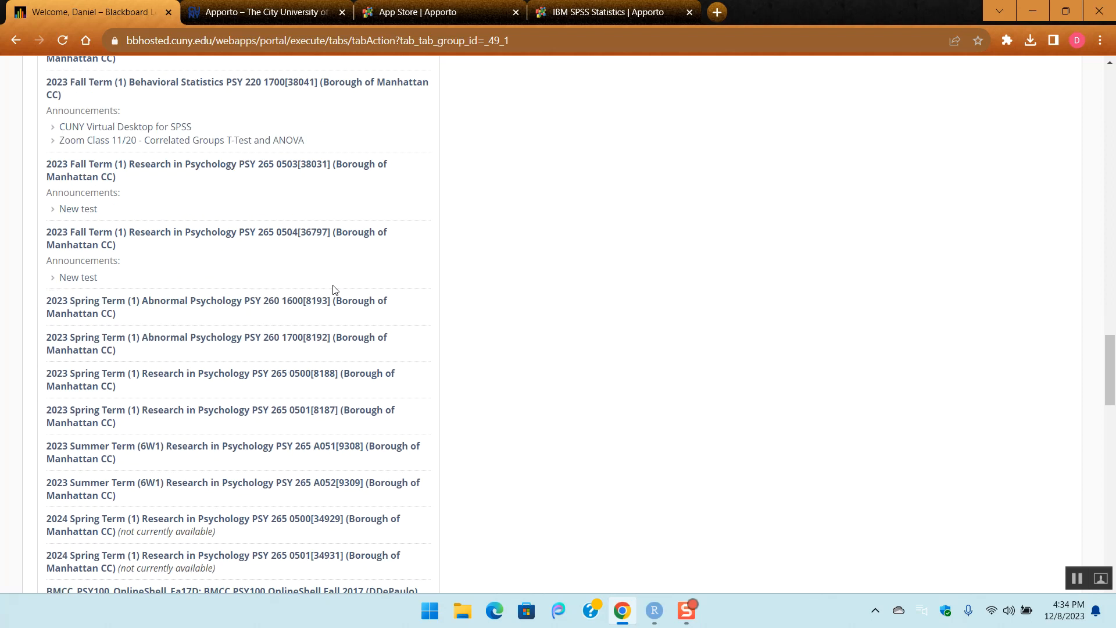
pyautogui.scroll(1, 334, 290)
pyautogui.click(257, 127)
# - Open the course's SPSS and R section and go to its SPSS lab files
pyautogui.scroll(-4, 94, 271)
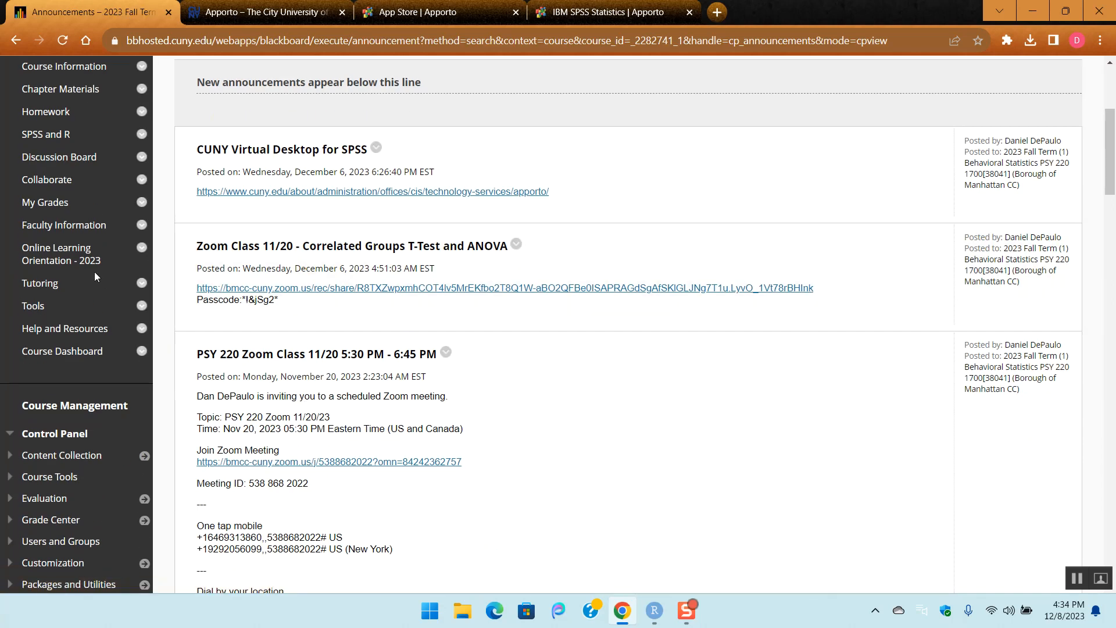
pyautogui.scroll(1, 81, 250)
pyautogui.click(57, 180)
pyautogui.scroll(-10, 352, 378)
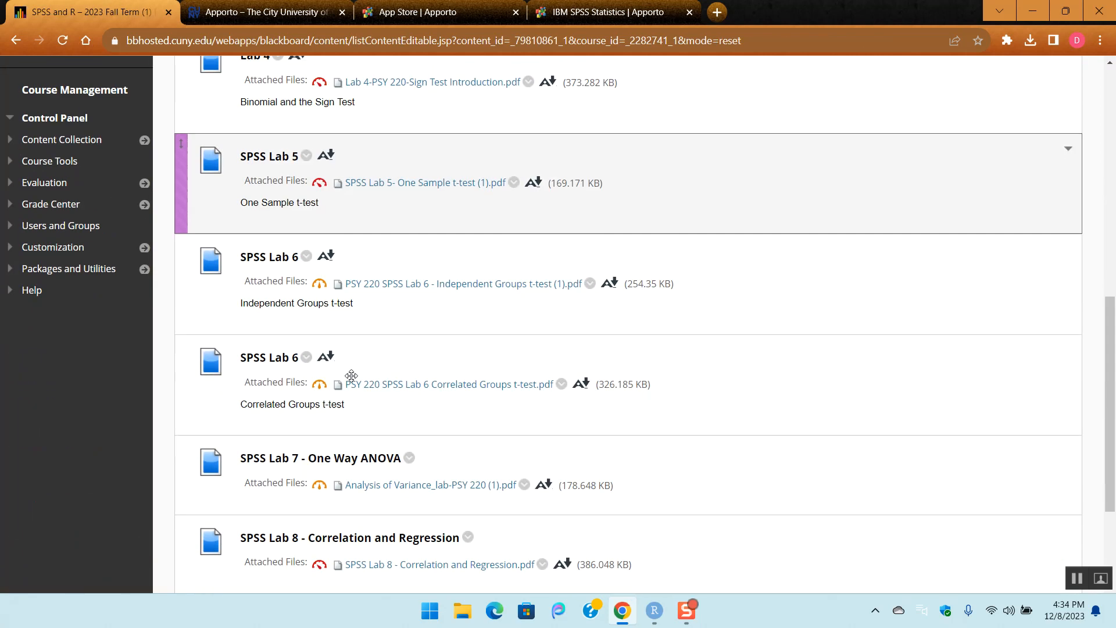
# - Open the Lab Final Practice PSY 220 PDF under SPSS Lab Practice and return to the course's file list
pyautogui.scroll(-3, 351, 375)
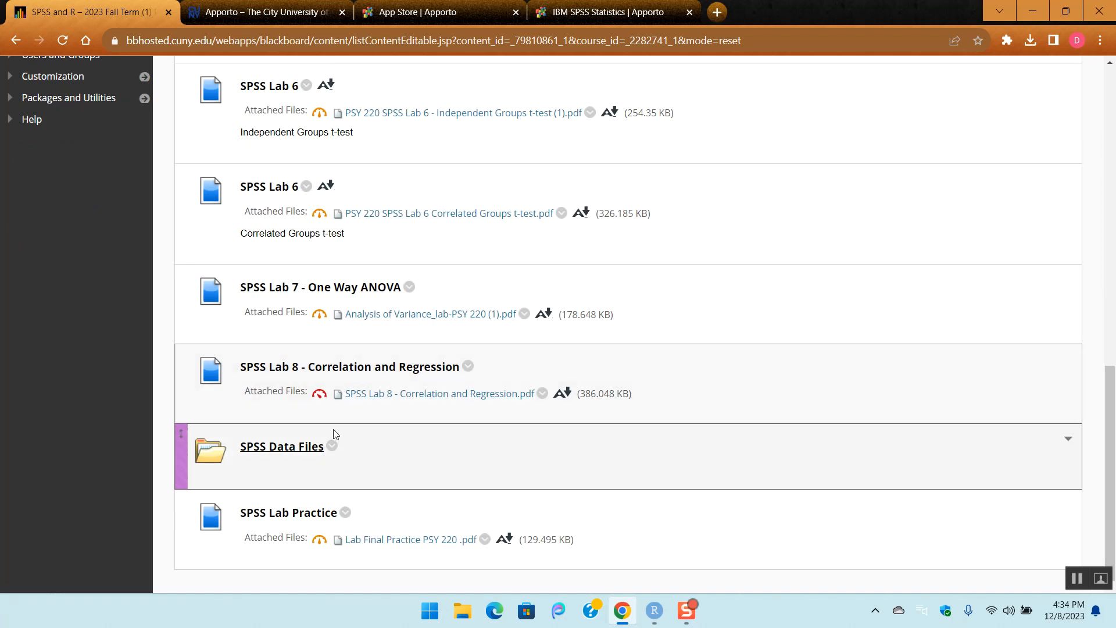
pyautogui.click(413, 539)
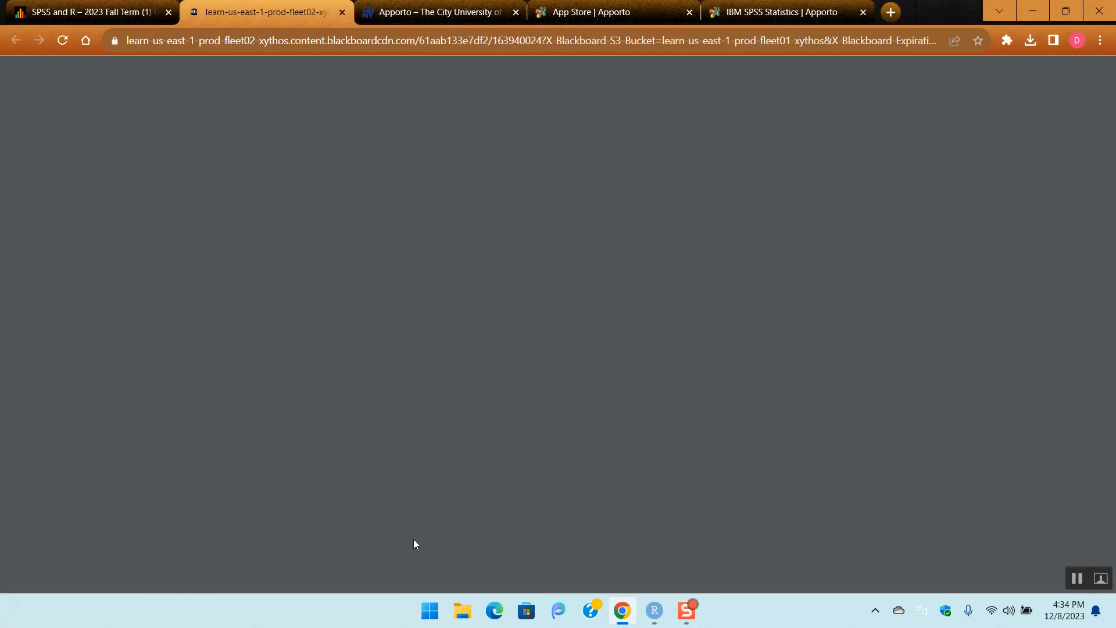
pyautogui.click(107, 5)
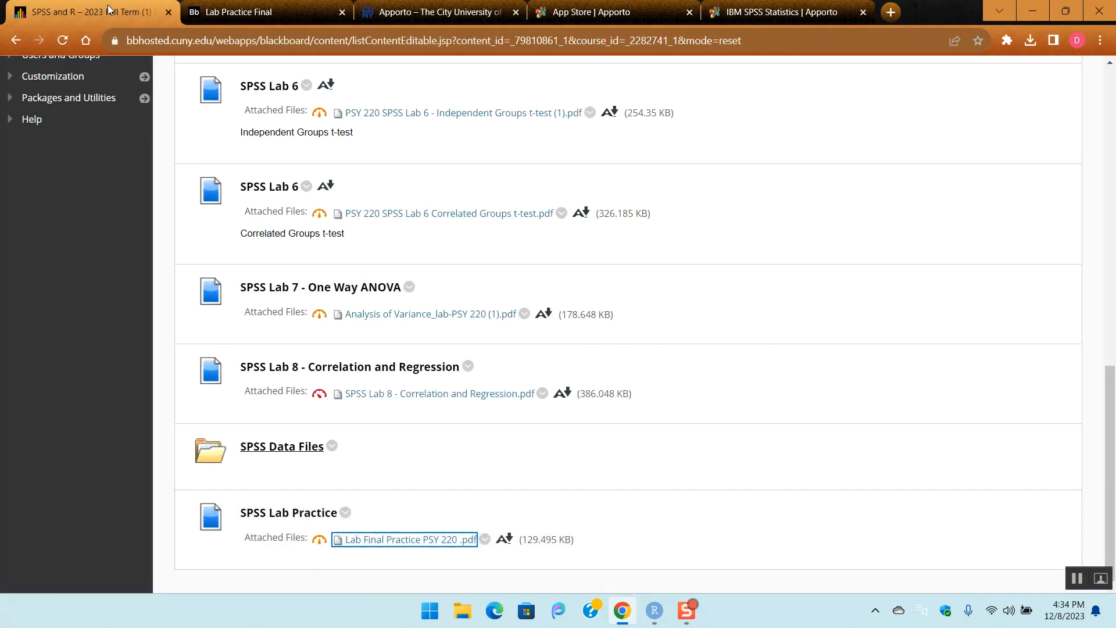
# - Open the SPSS Data Files folder and download SPSS Lab Practice.xlsx
pyautogui.click(291, 447)
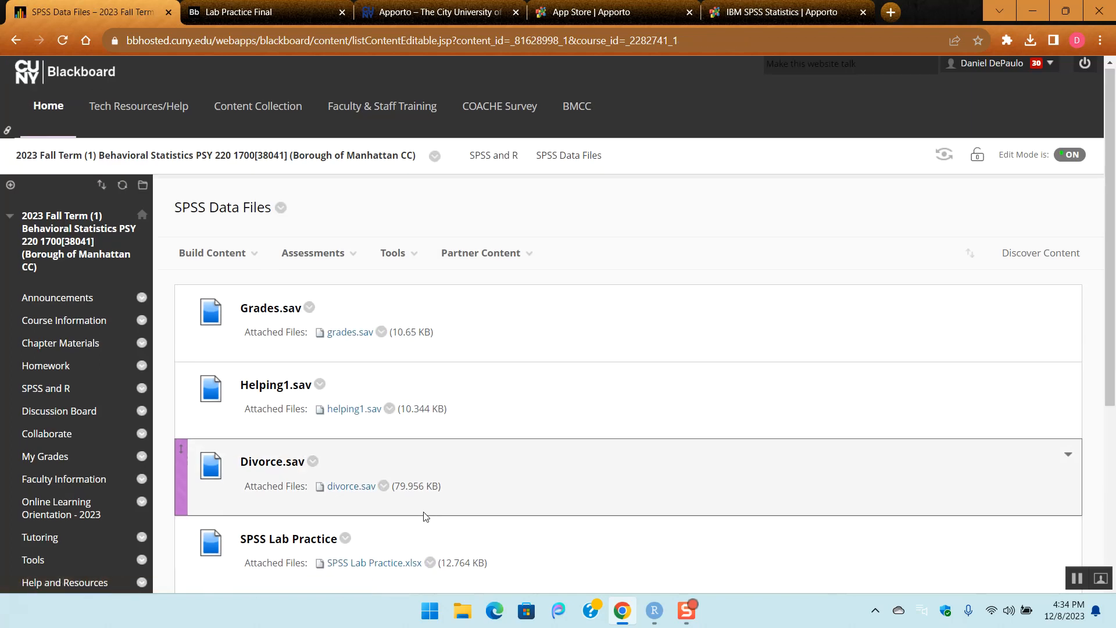
pyautogui.scroll(-5, 425, 516)
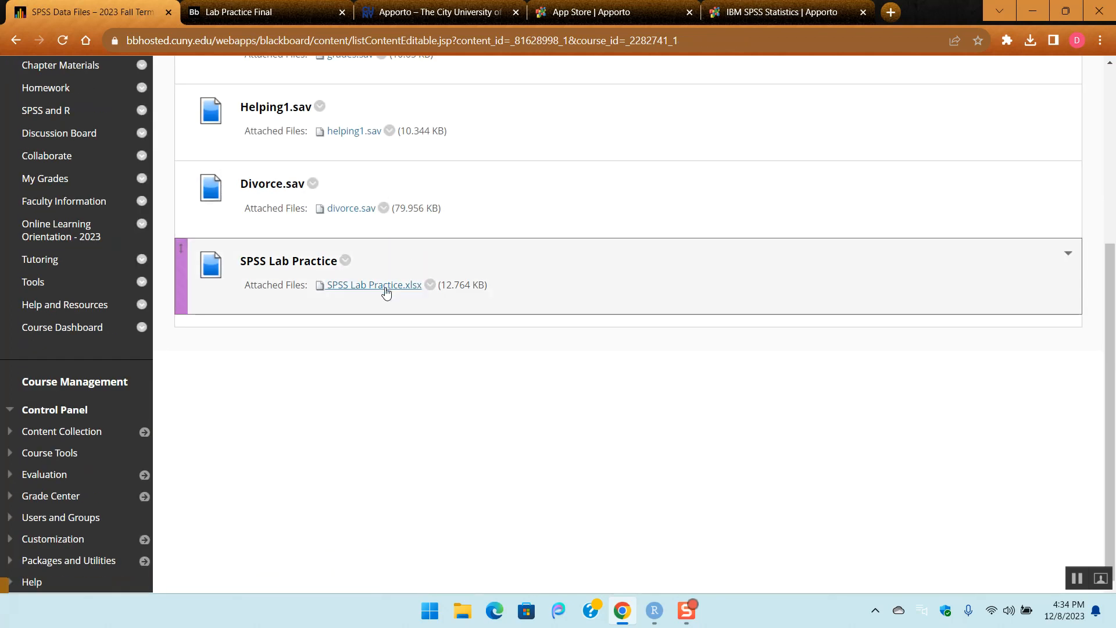
pyautogui.click(386, 289)
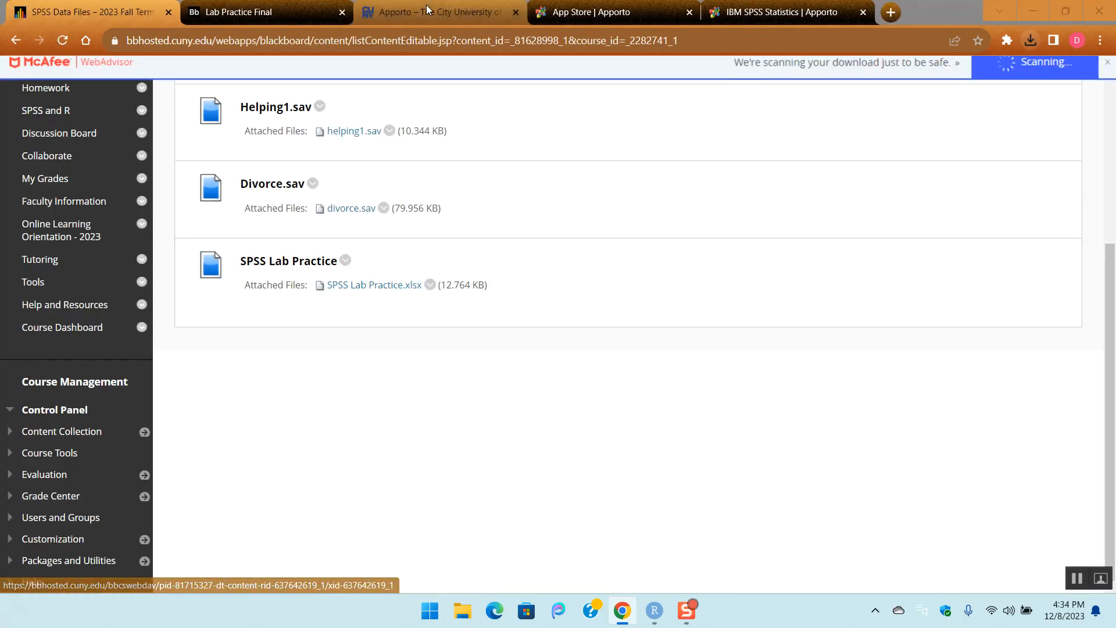
# - Switch to the remote IBM SPSS Statistics session in Apporto and show it full screen
pyautogui.click(603, 5)
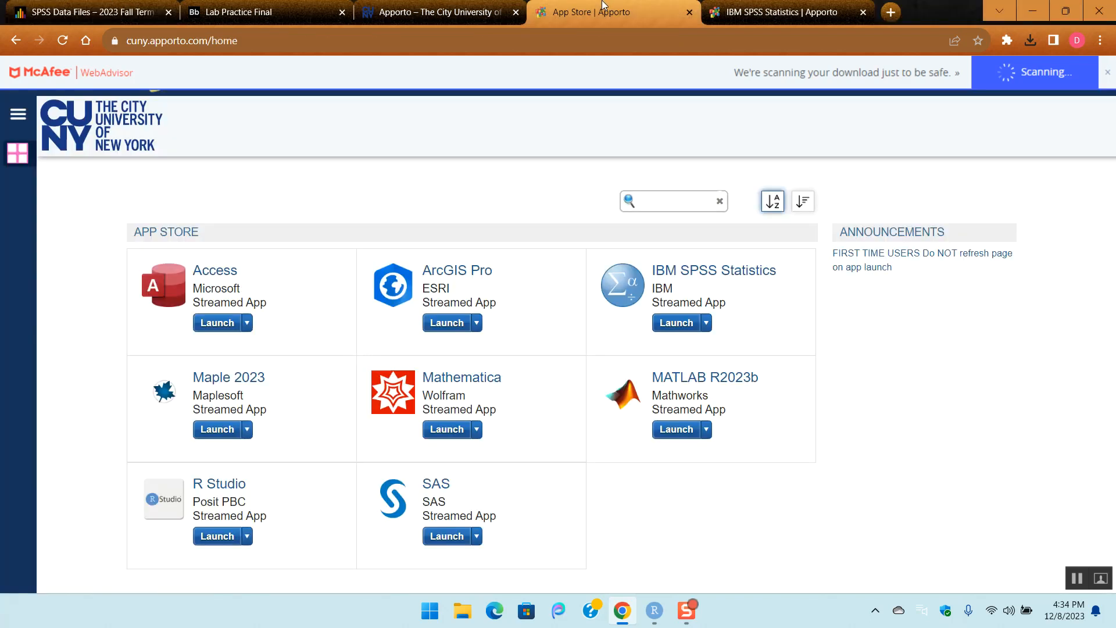
pyautogui.click(758, 7)
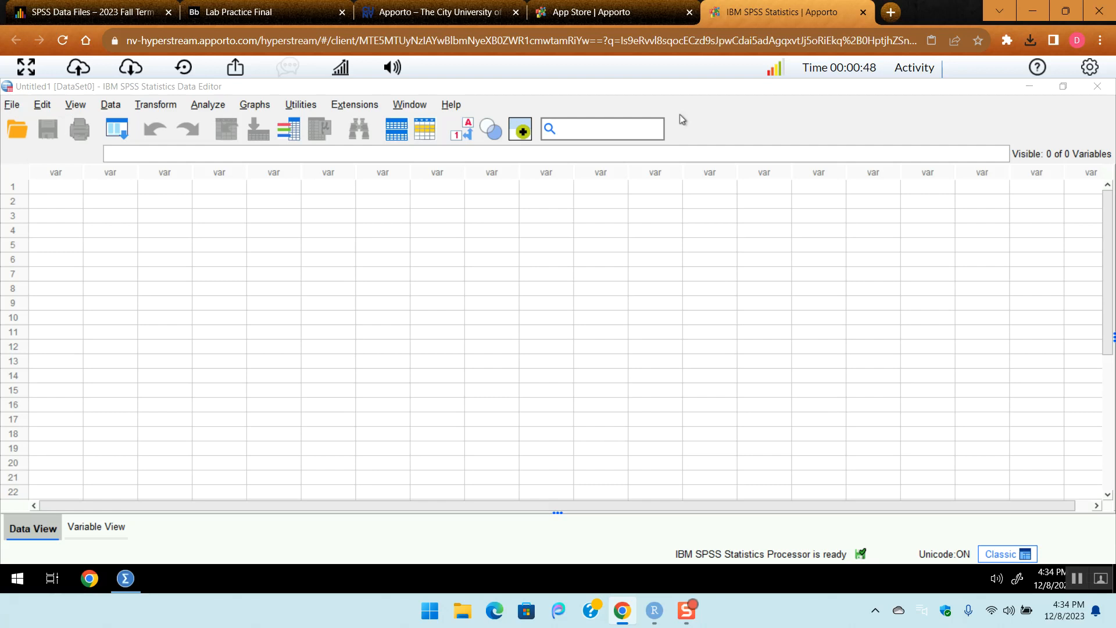
pyautogui.click(28, 70)
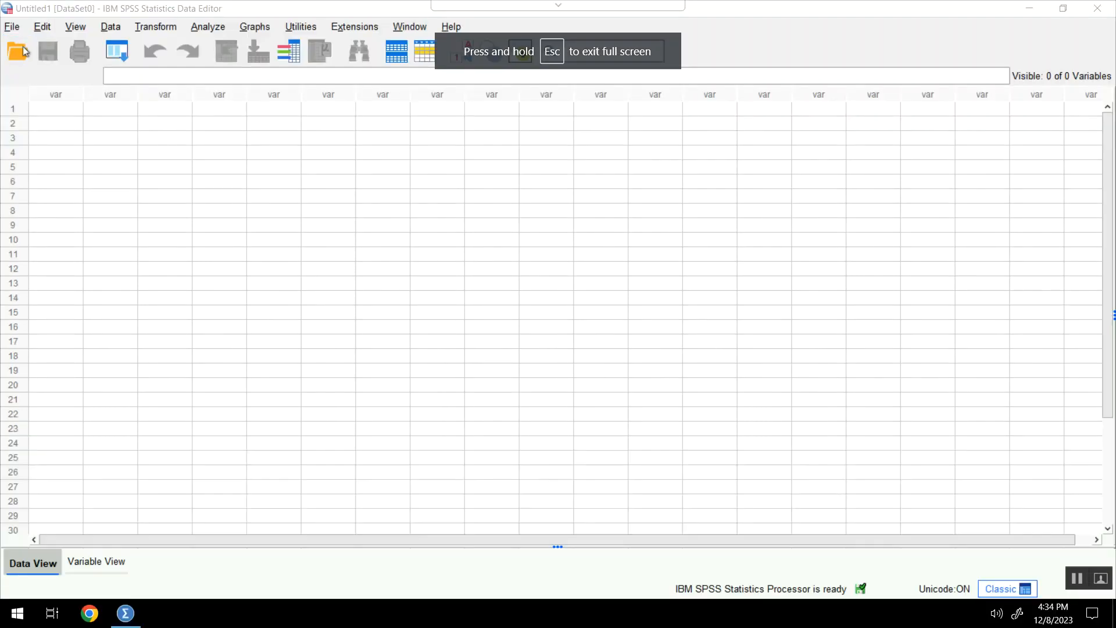
# - Start opening a data file, list all file types on the remote Desktop, and select SPSS Lab Practice.xlsx
pyautogui.click(18, 53)
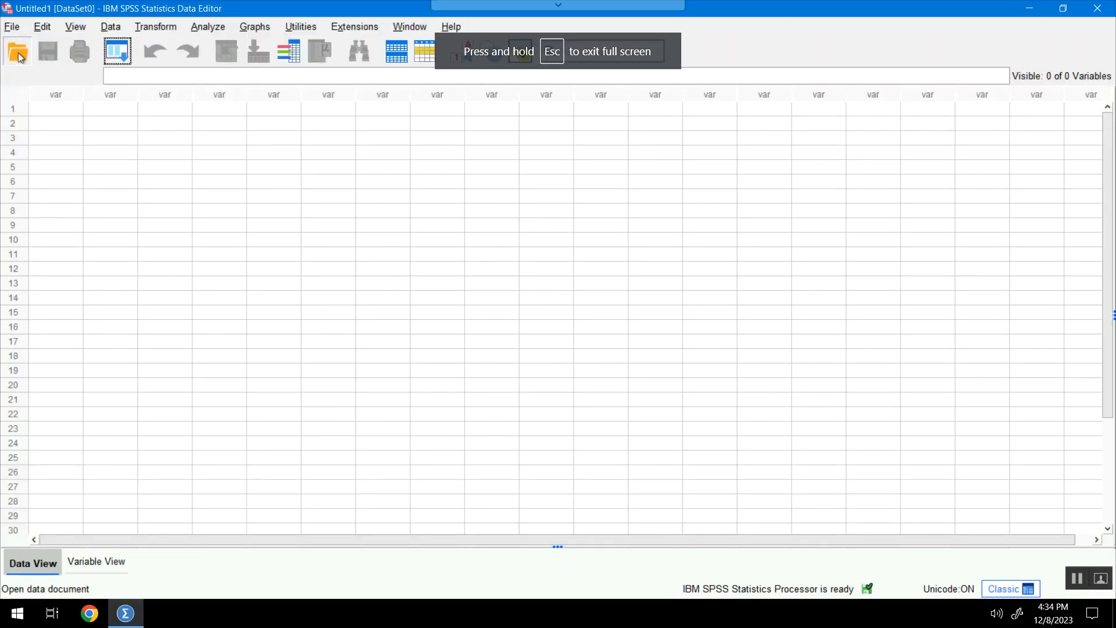
pyautogui.click(634, 301)
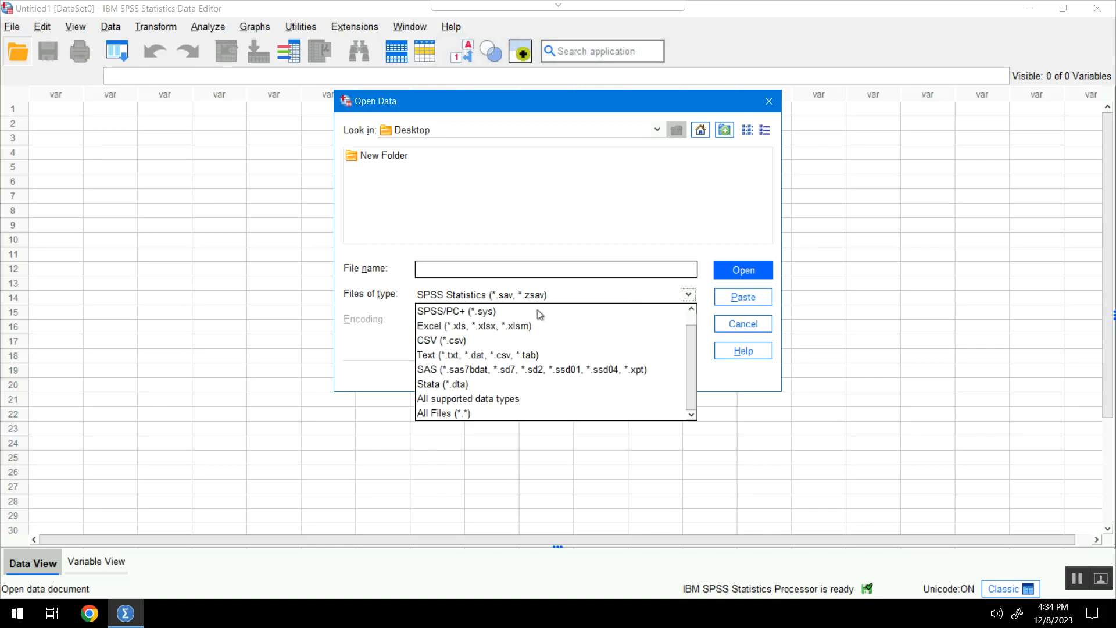
pyautogui.click(444, 414)
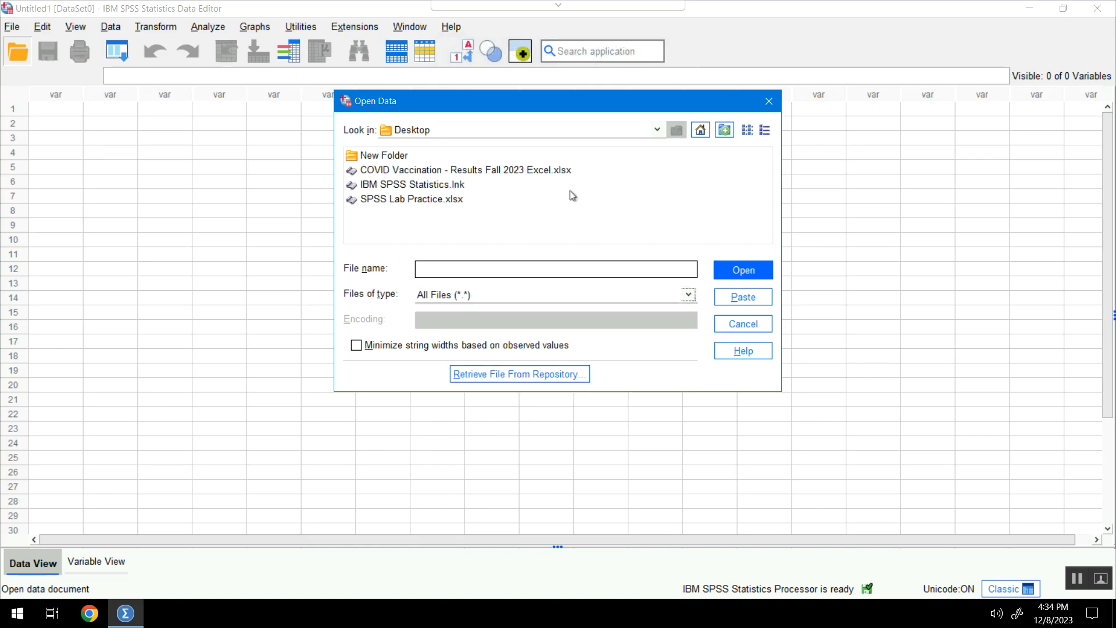
pyautogui.click(405, 199)
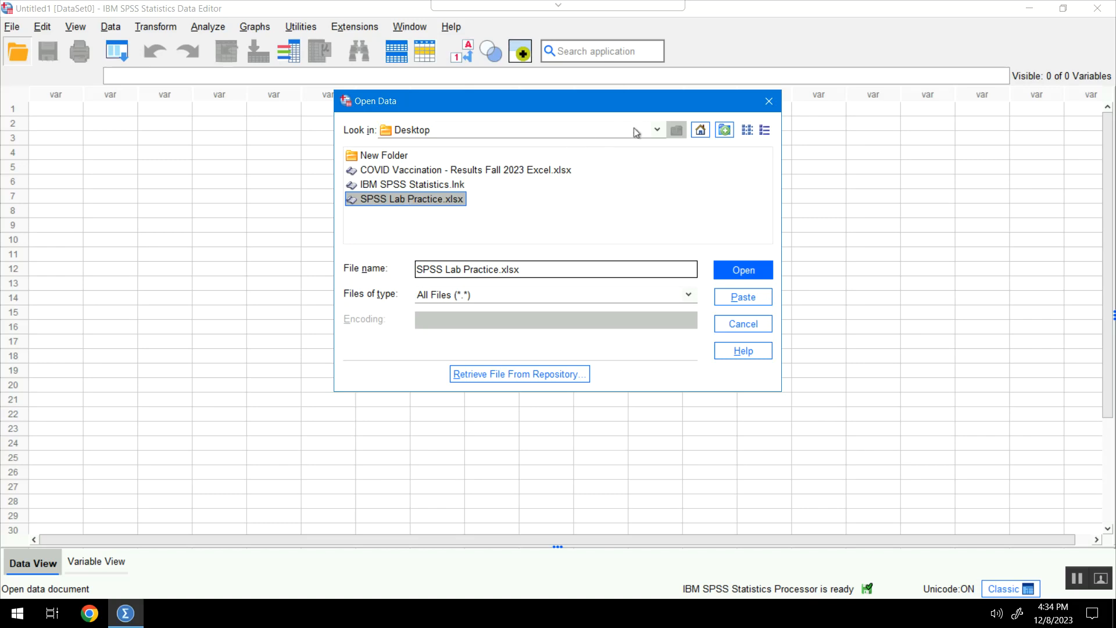
# - Check the remote Downloads folder and the other available locations for the data file, leaving the Open Data dialog without opening anything
pyautogui.click(658, 130)
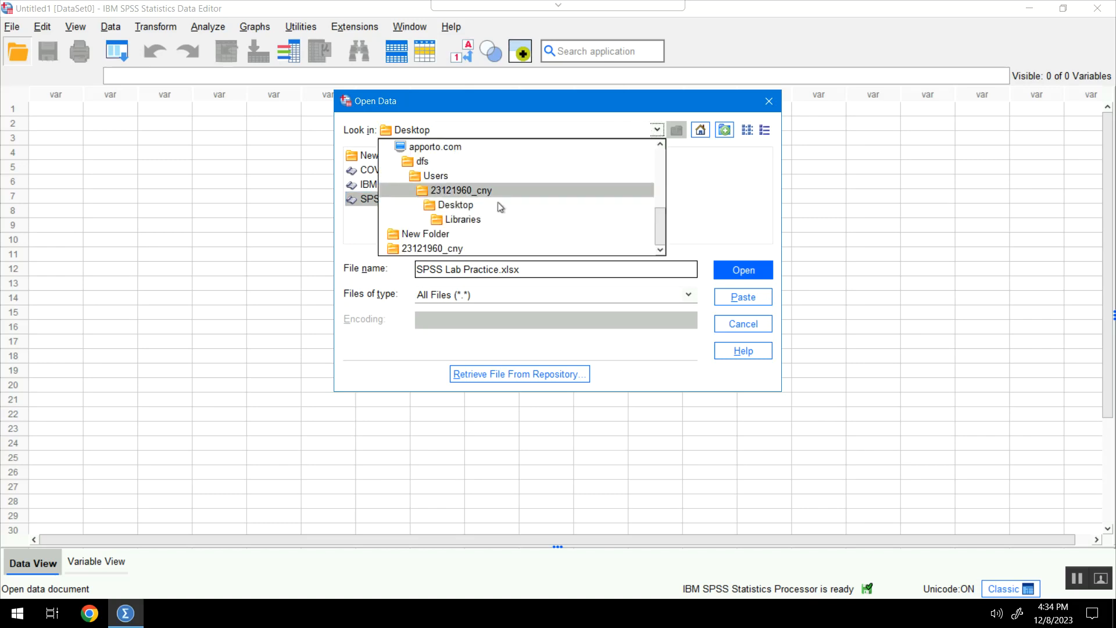
pyautogui.click(662, 173)
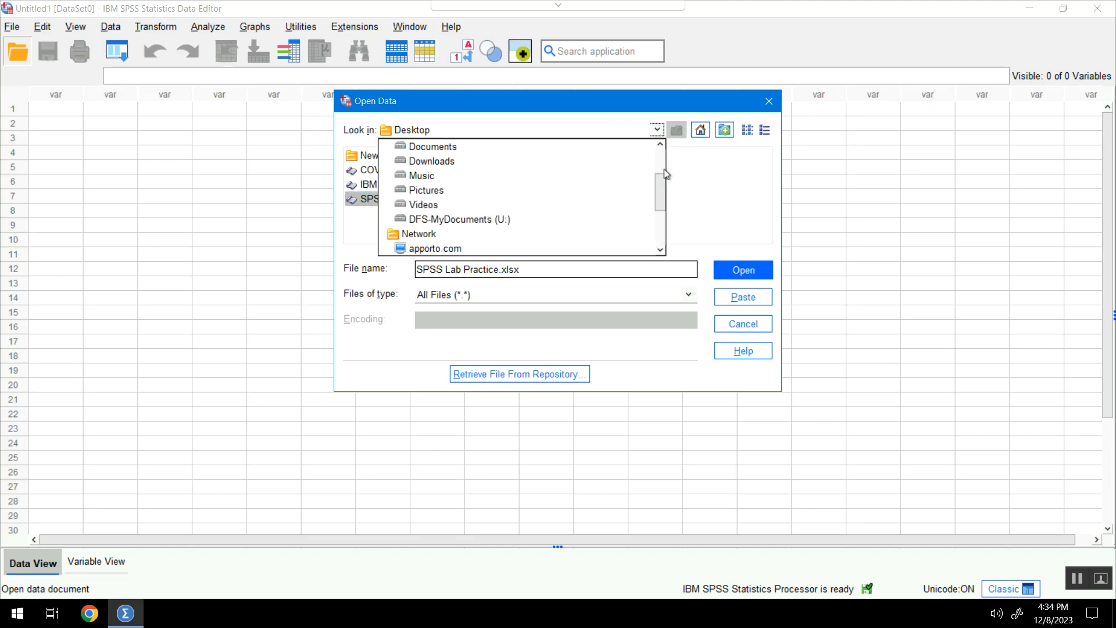
pyautogui.click(475, 165)
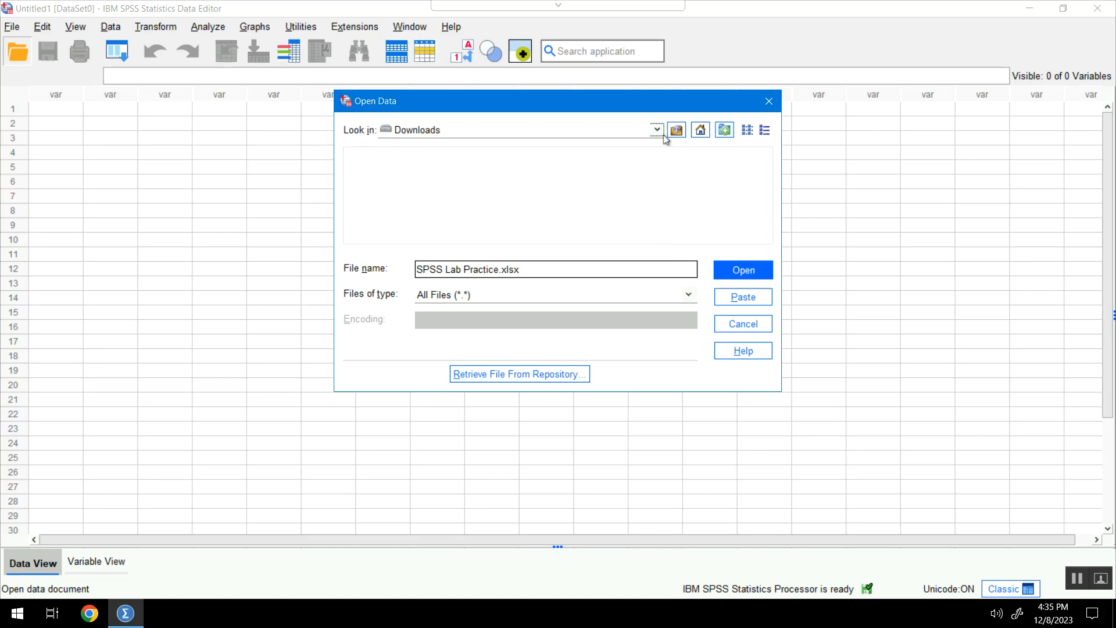
pyautogui.click(765, 131)
pyautogui.click(747, 131)
pyautogui.click(659, 130)
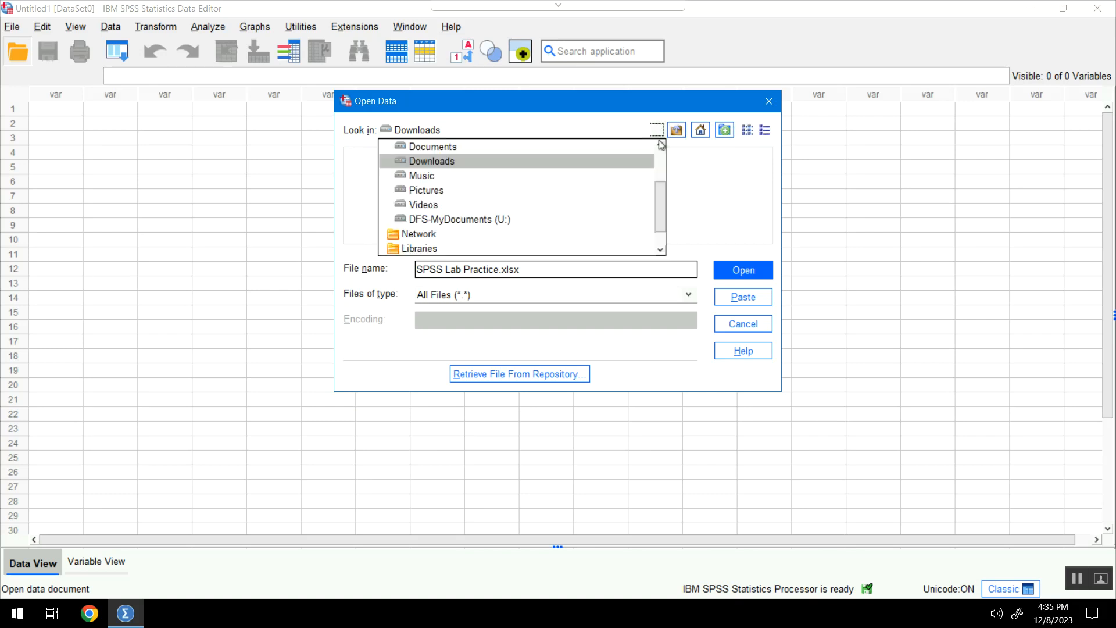
pyautogui.click(662, 169)
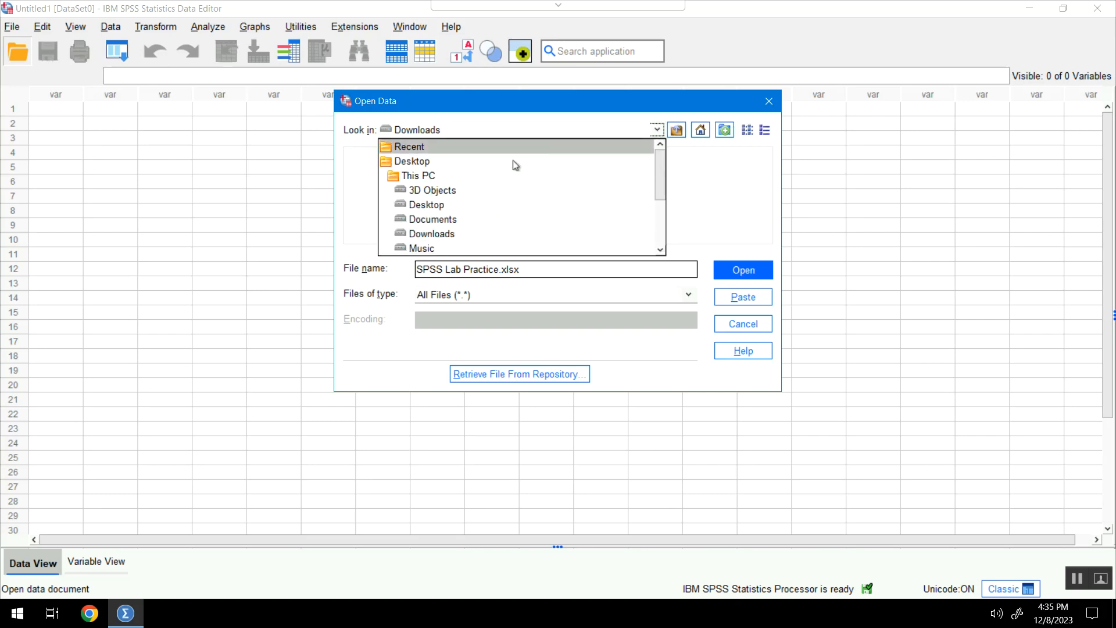
pyautogui.click(660, 215)
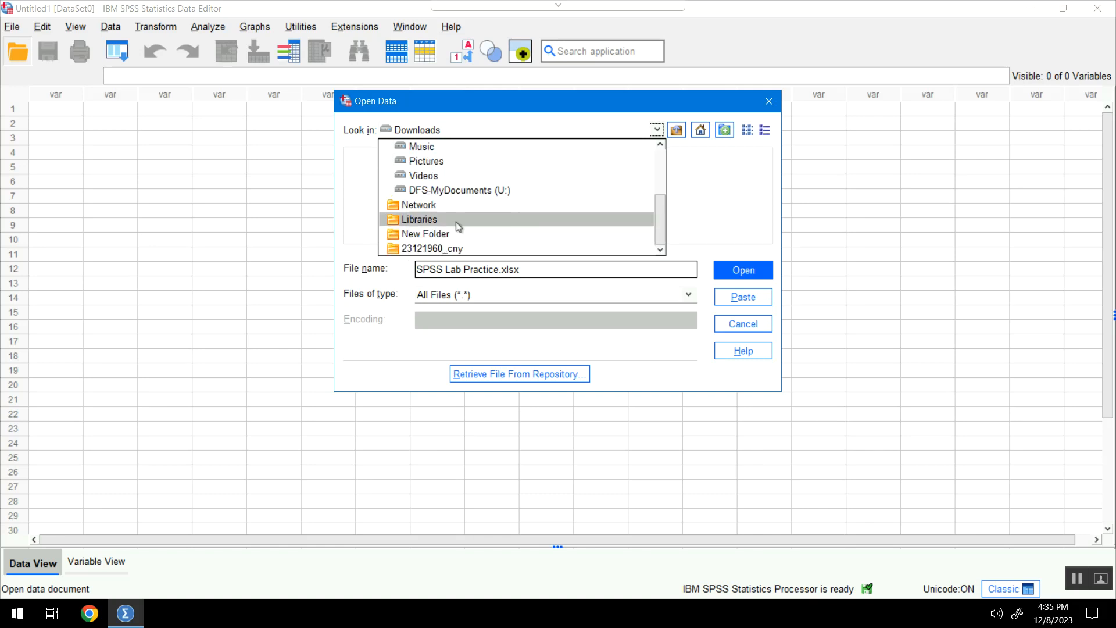
pyautogui.click(736, 324)
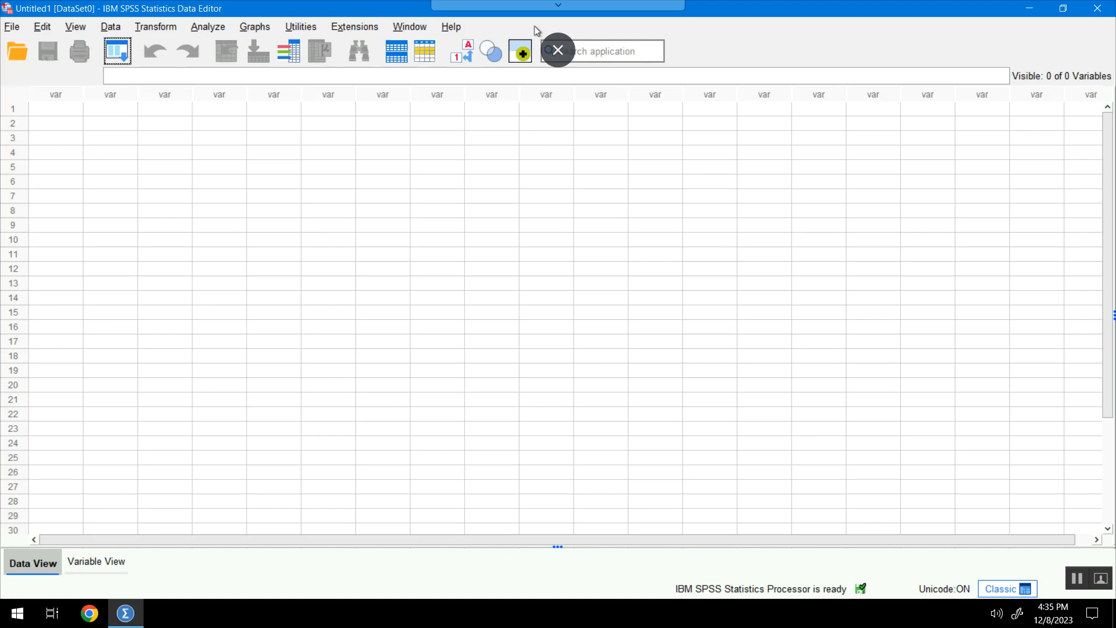
# - Examine the Desktop, Downloads and Documents folders in Apporto's File Download dialog and close it without downloading
pyautogui.click(559, 5)
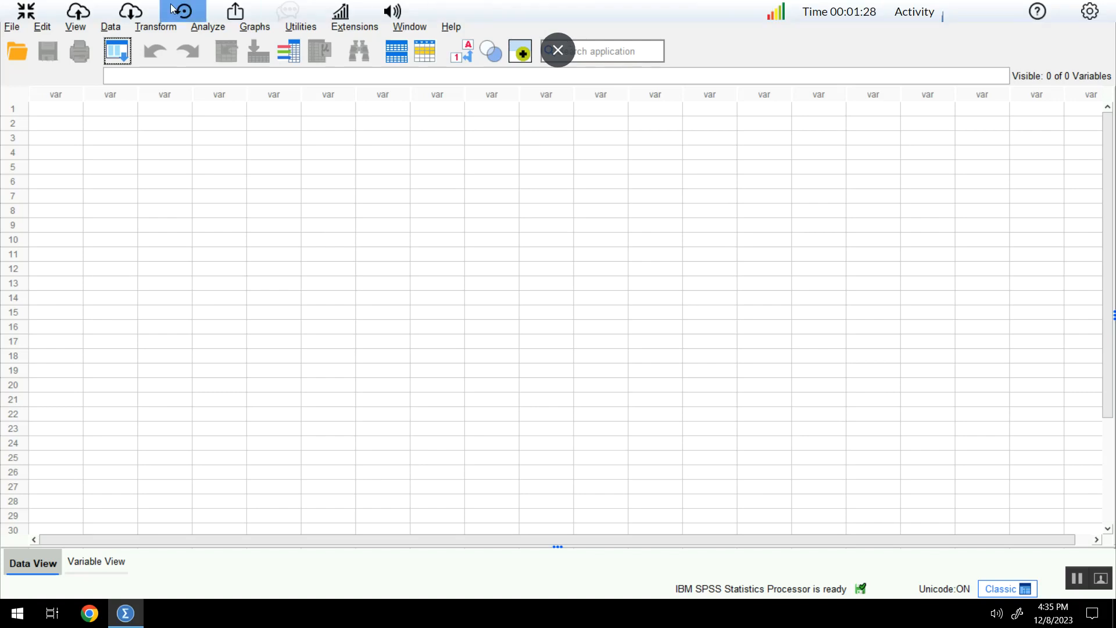
pyautogui.click(130, 11)
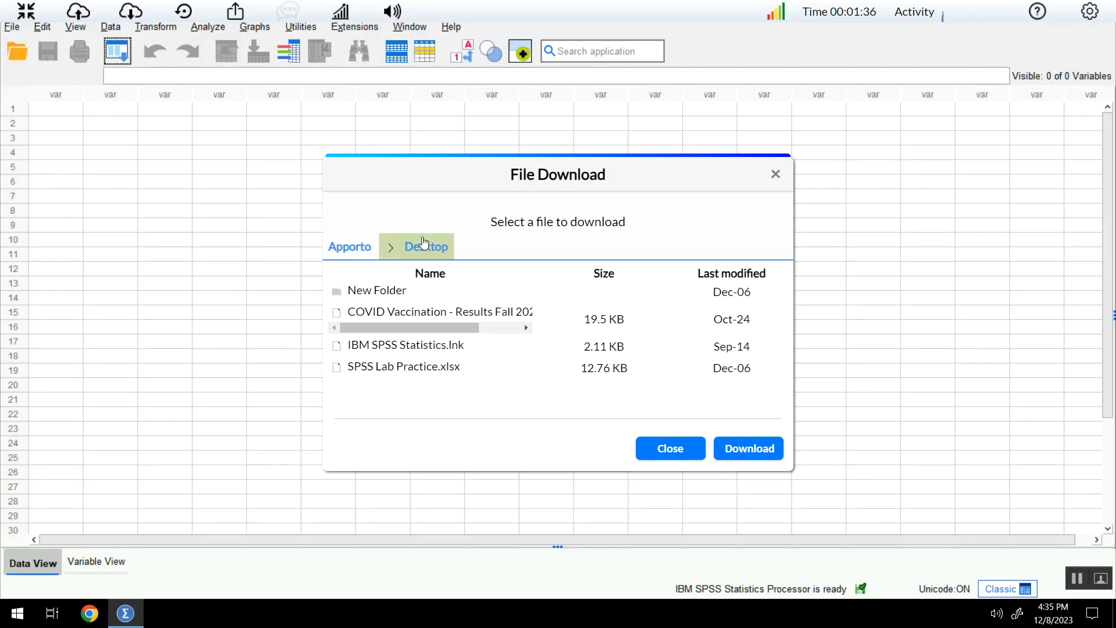
pyautogui.click(365, 244)
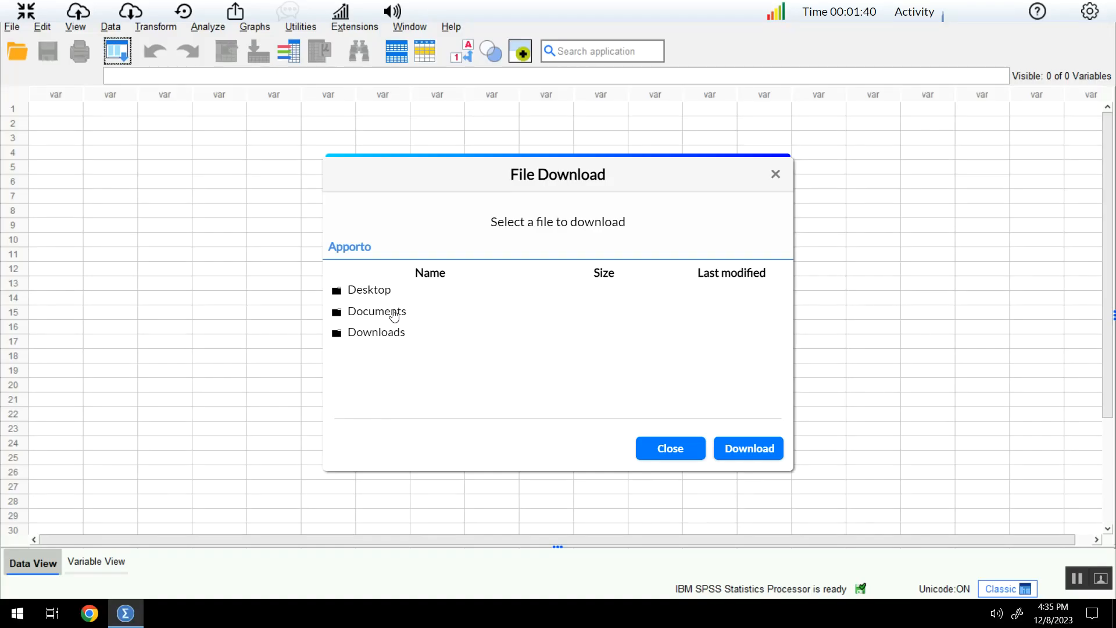
pyautogui.click(365, 334)
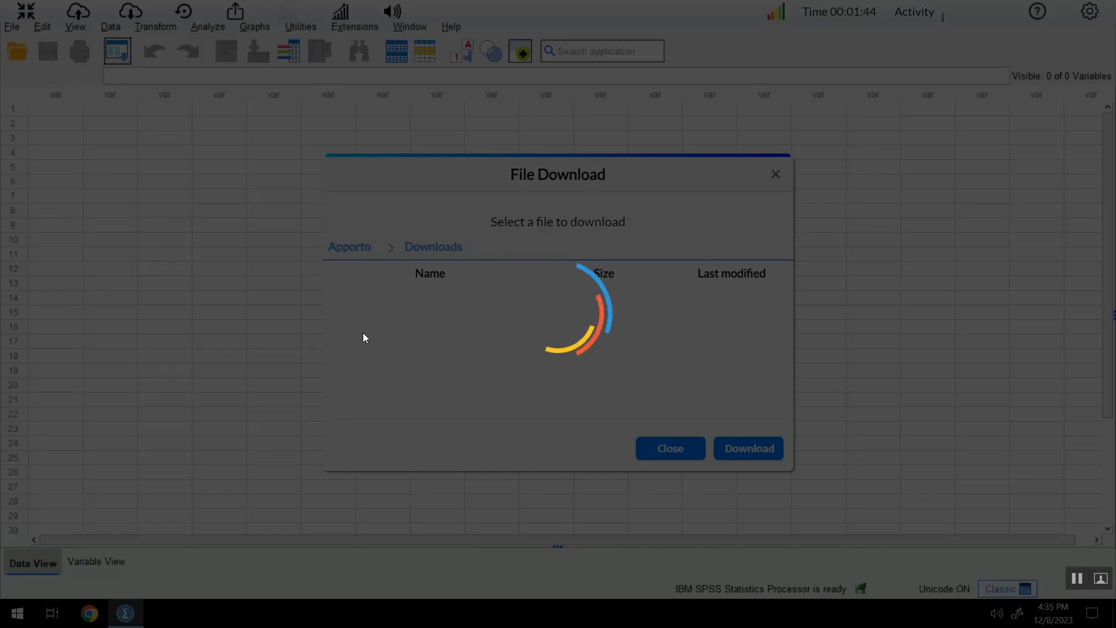
pyautogui.click(693, 346)
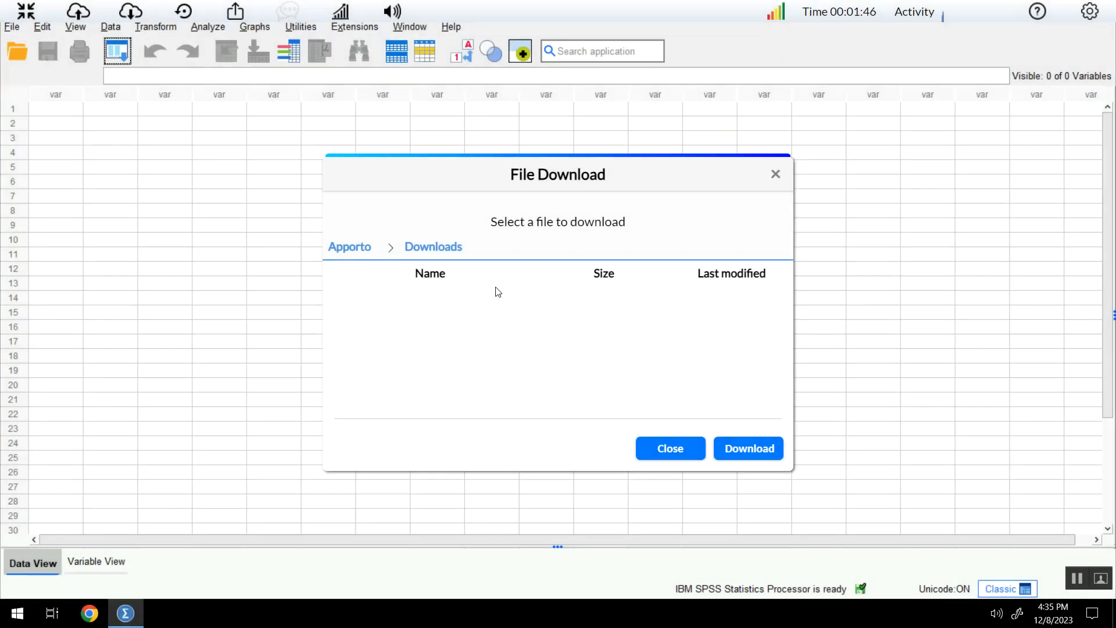
pyautogui.click(360, 244)
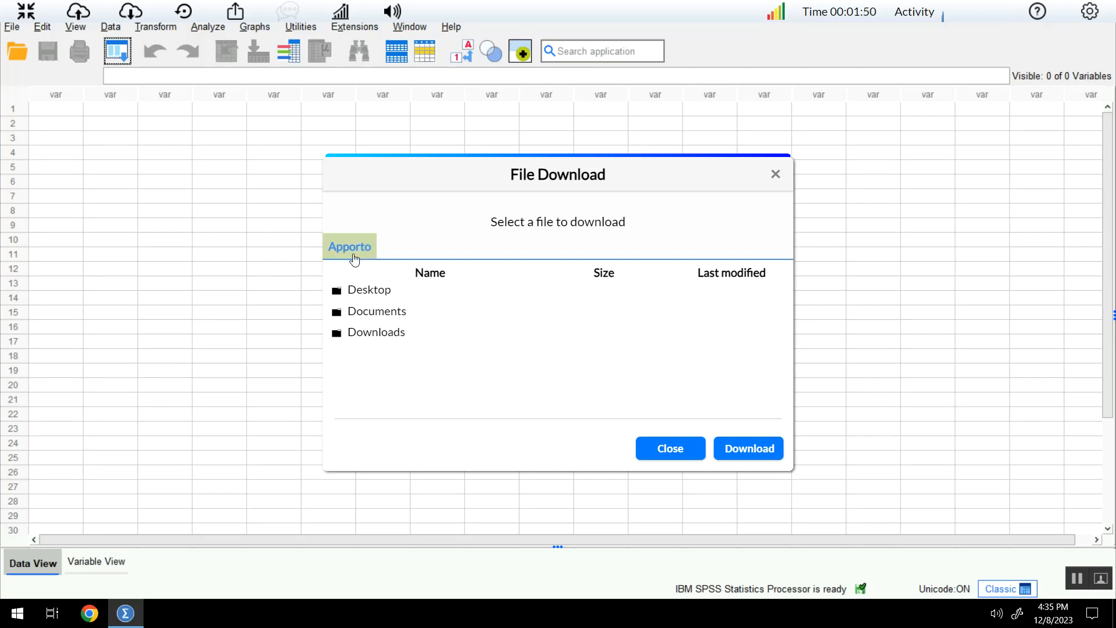
pyautogui.click(373, 313)
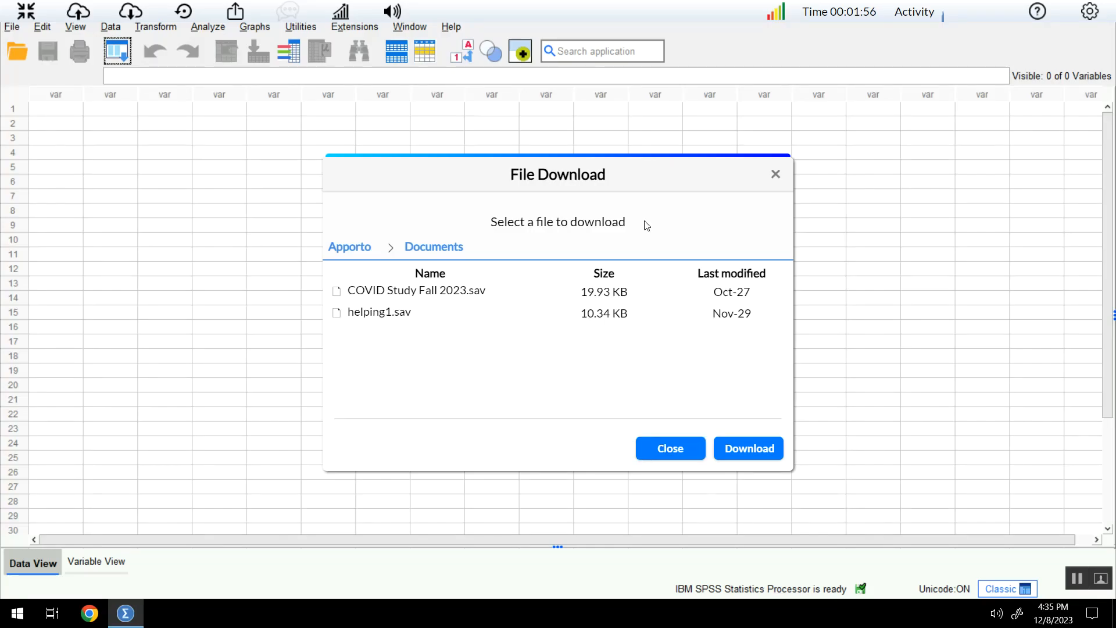
pyautogui.click(364, 247)
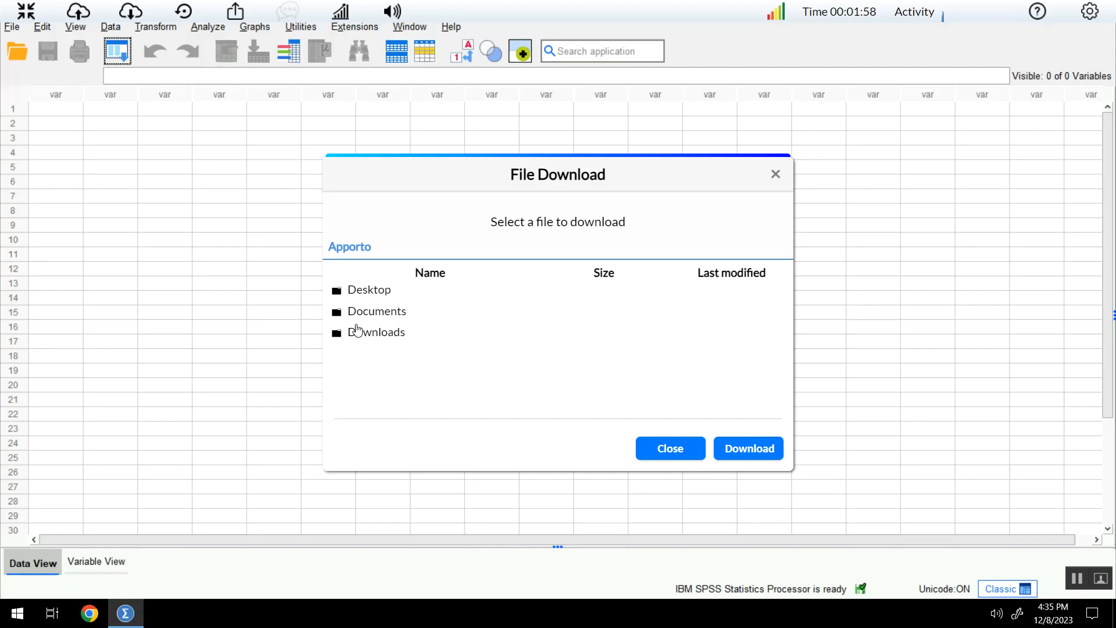
pyautogui.click(356, 334)
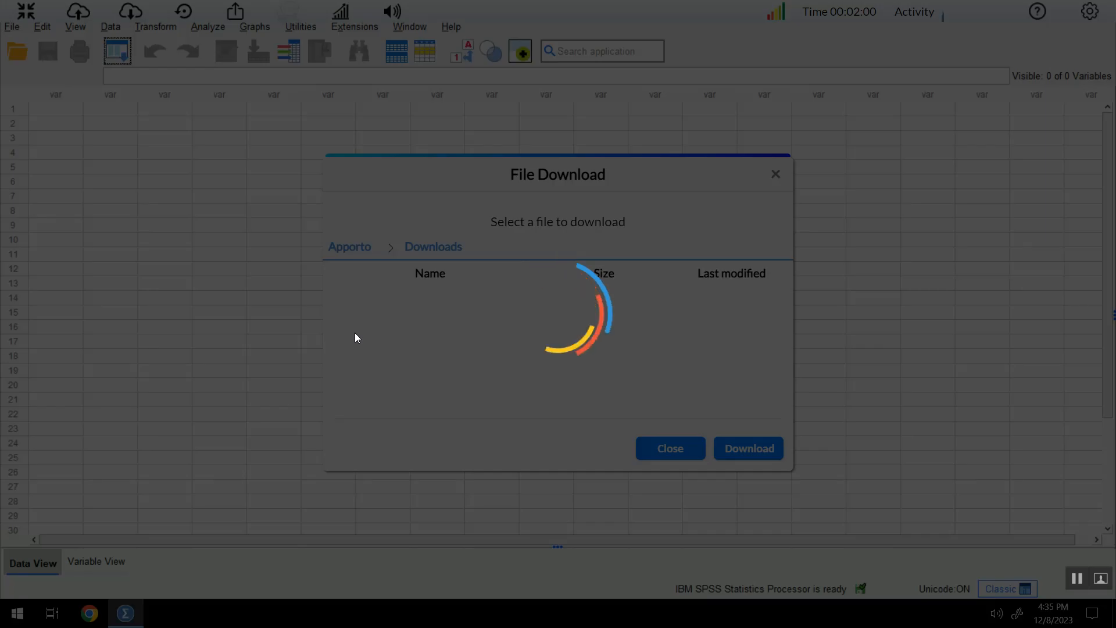
pyautogui.click(715, 351)
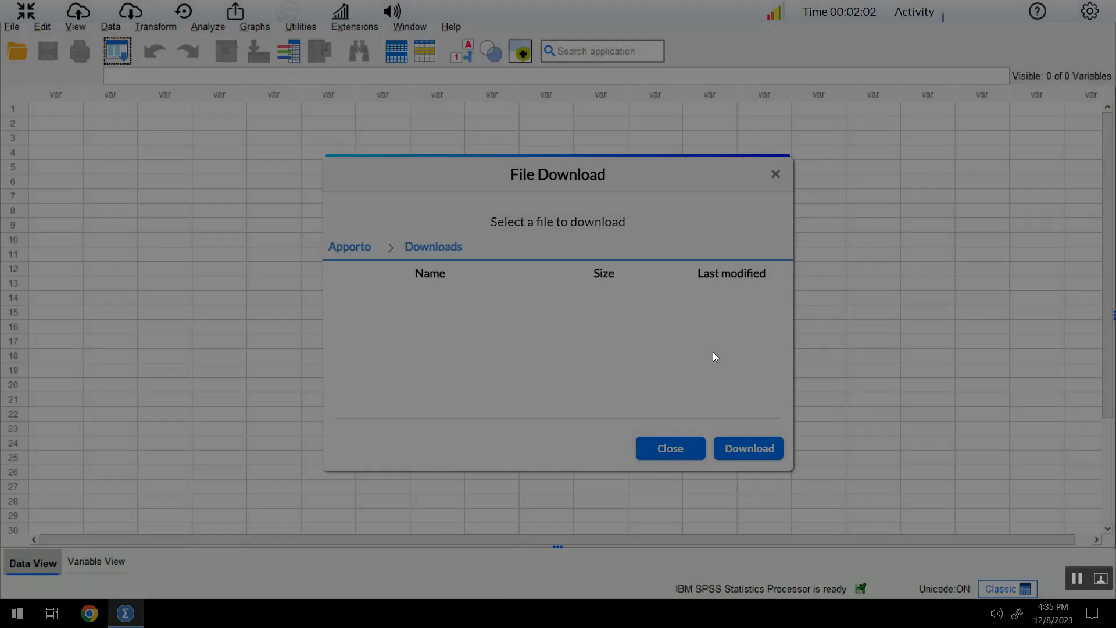
pyautogui.click(774, 175)
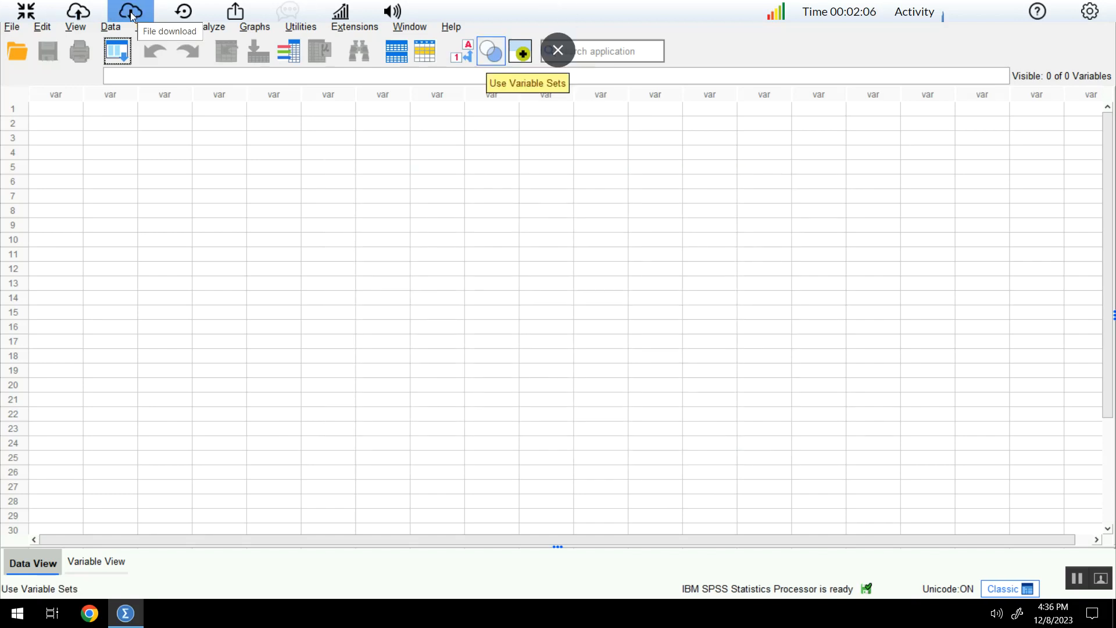
# - Upload SPSS Lab Practice from the local Downloads folder to Apporto, replacing the existing file of that name
pyautogui.click(78, 13)
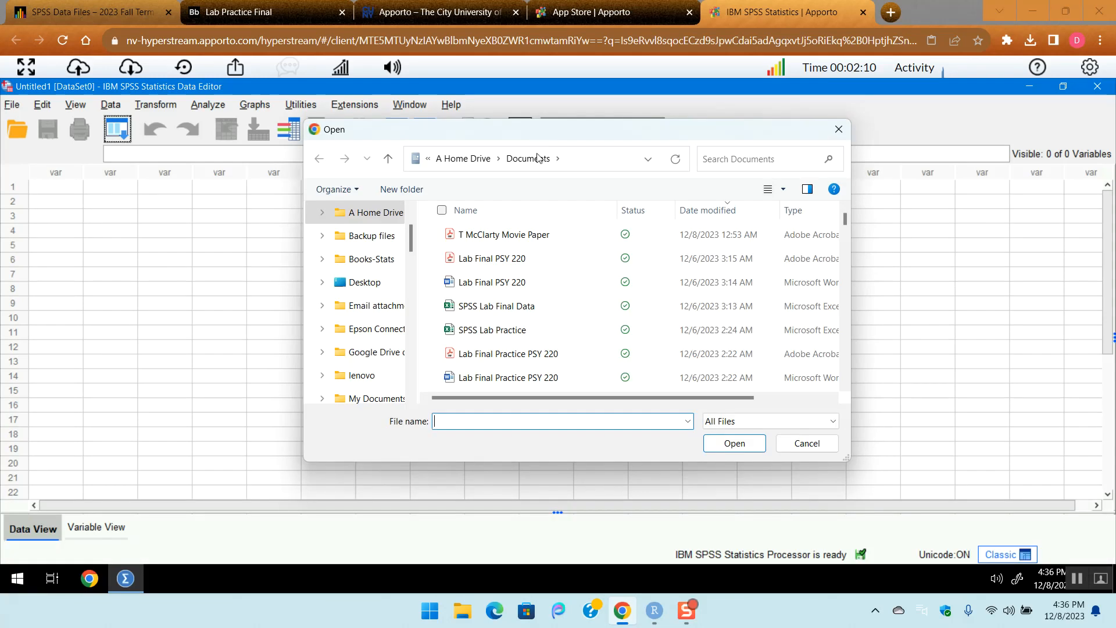
pyautogui.scroll(-10, 411, 319)
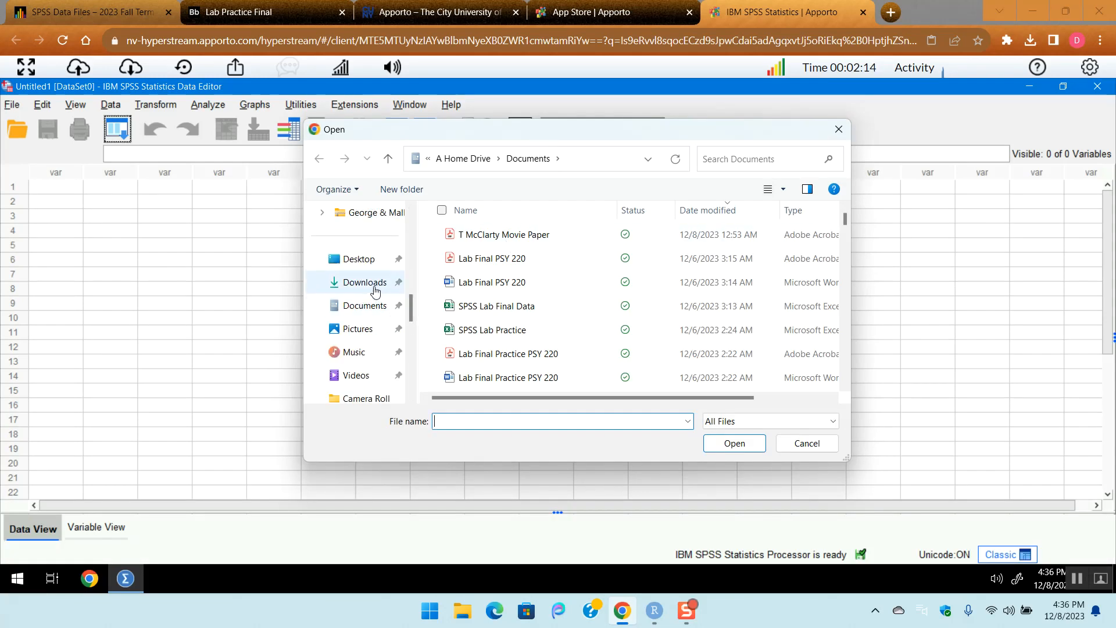
pyautogui.click(349, 284)
pyautogui.click(637, 215)
pyautogui.click(636, 215)
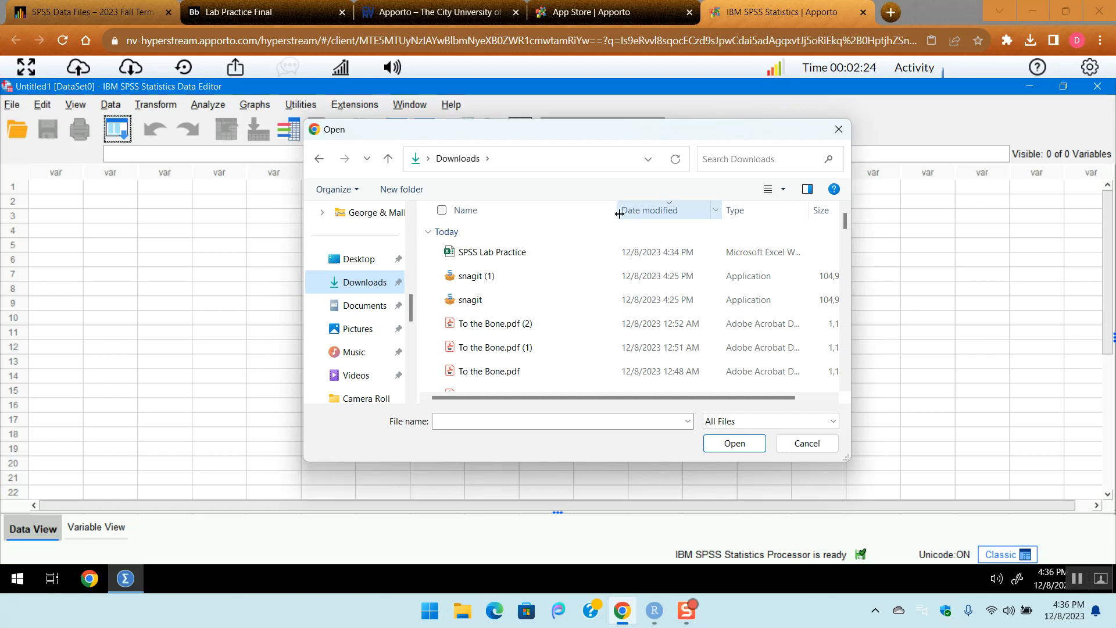
pyautogui.click(516, 253)
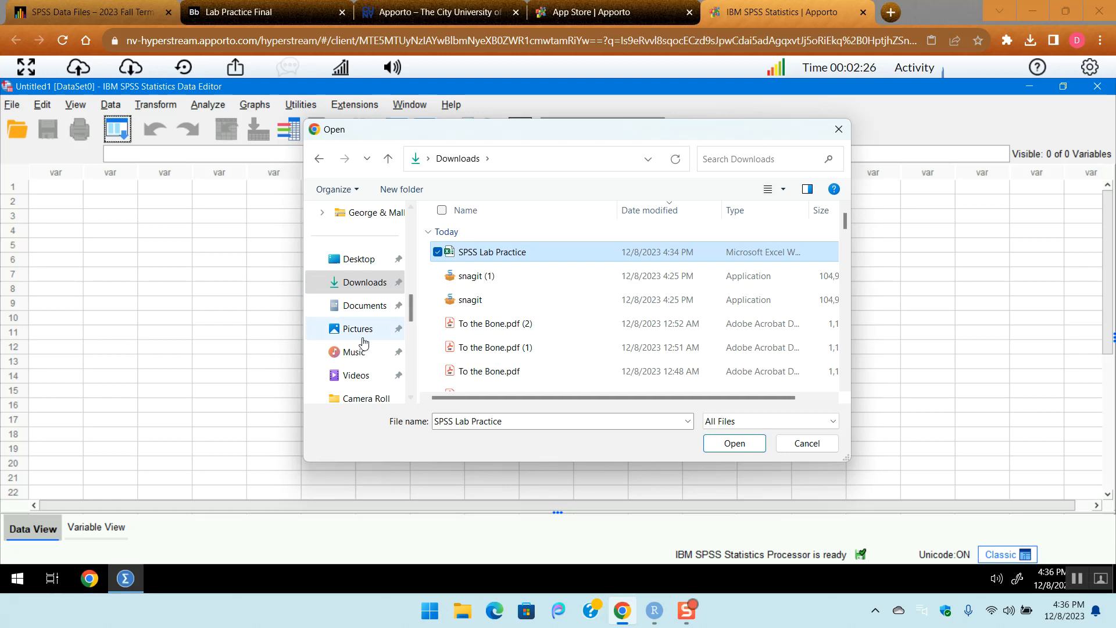
pyautogui.click(737, 446)
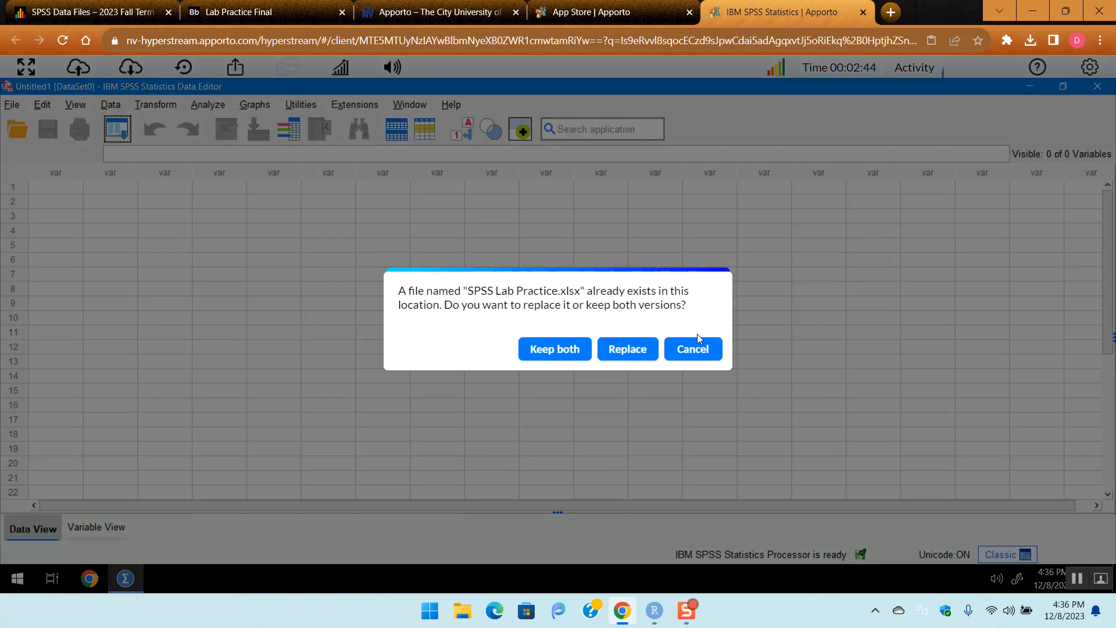
pyautogui.click(621, 350)
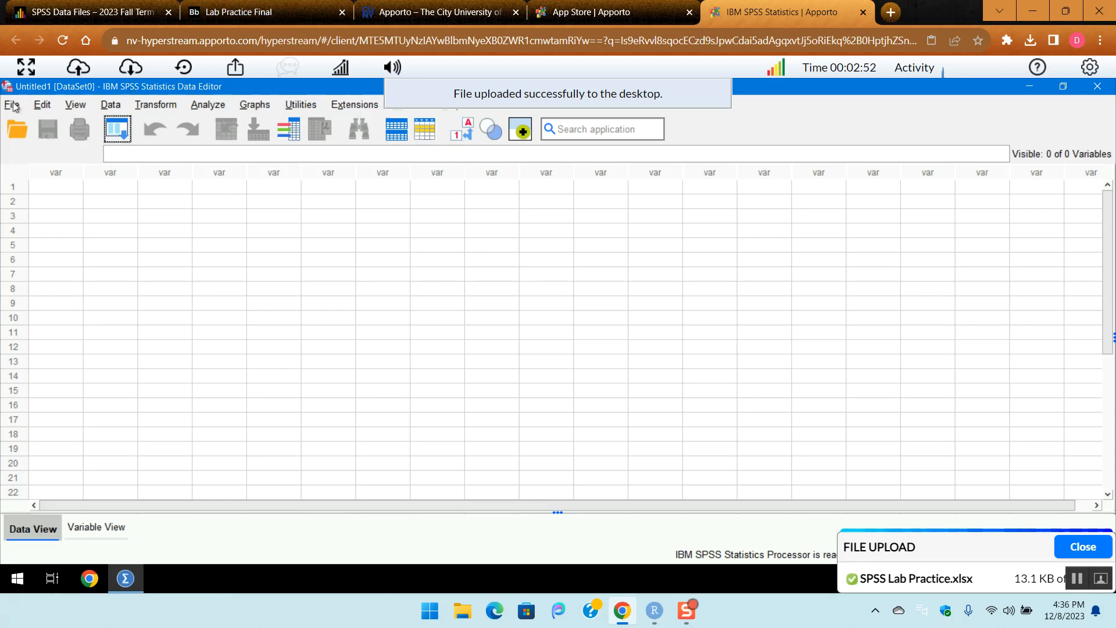
# - Start opening a data file in SPSS, check the remote Downloads folder, and switch to the Desktop under This PC
pyautogui.click(18, 131)
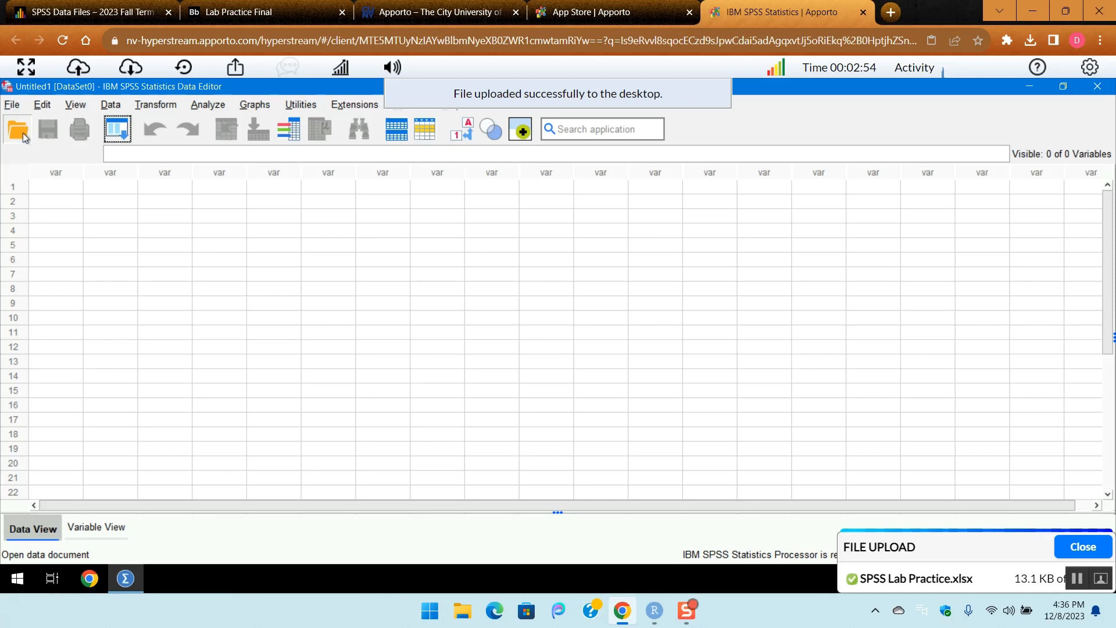
pyautogui.click(589, 211)
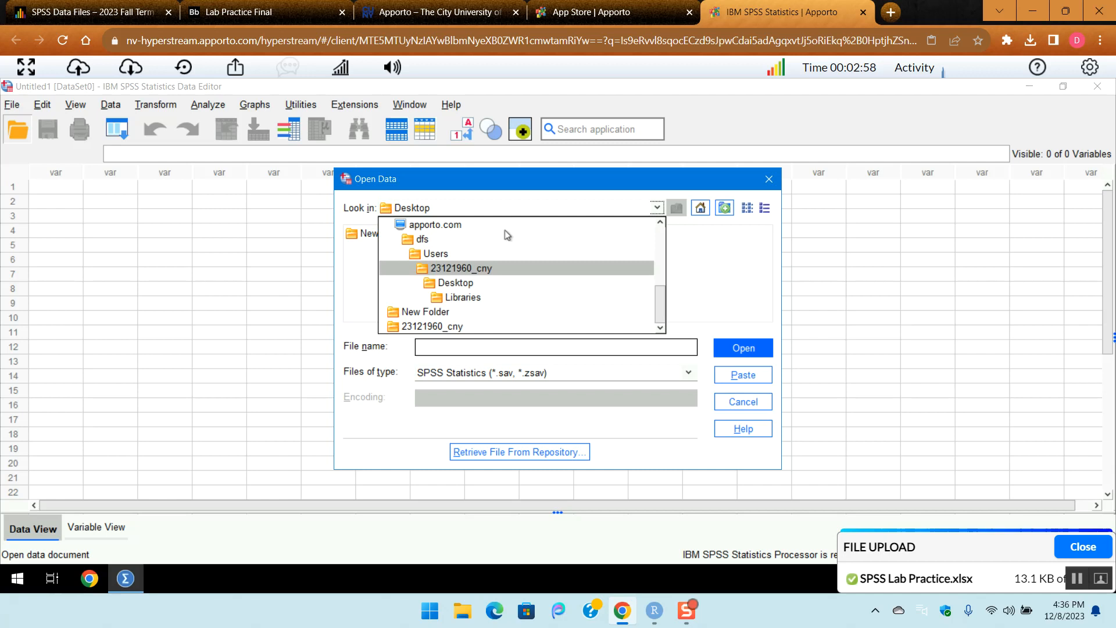
pyautogui.click(662, 251)
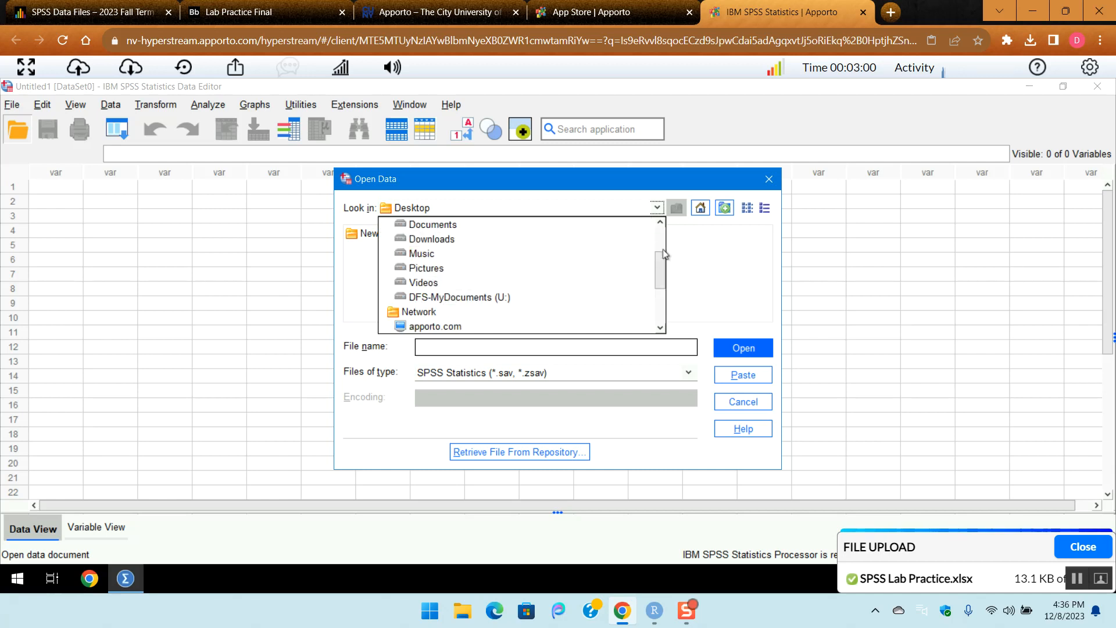
pyautogui.click(452, 241)
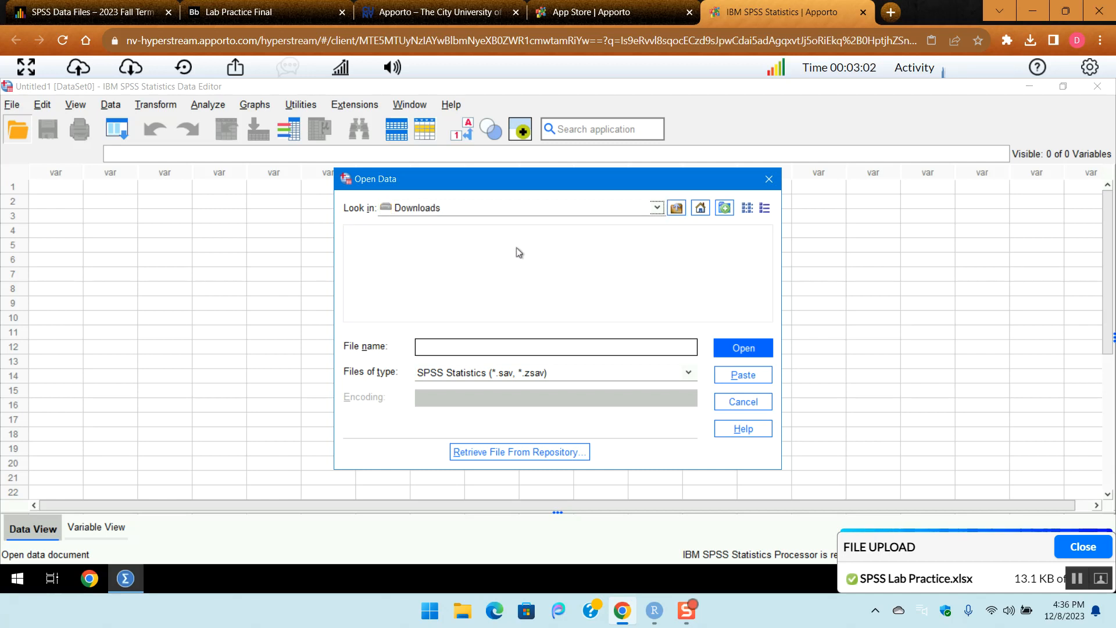
pyautogui.click(657, 208)
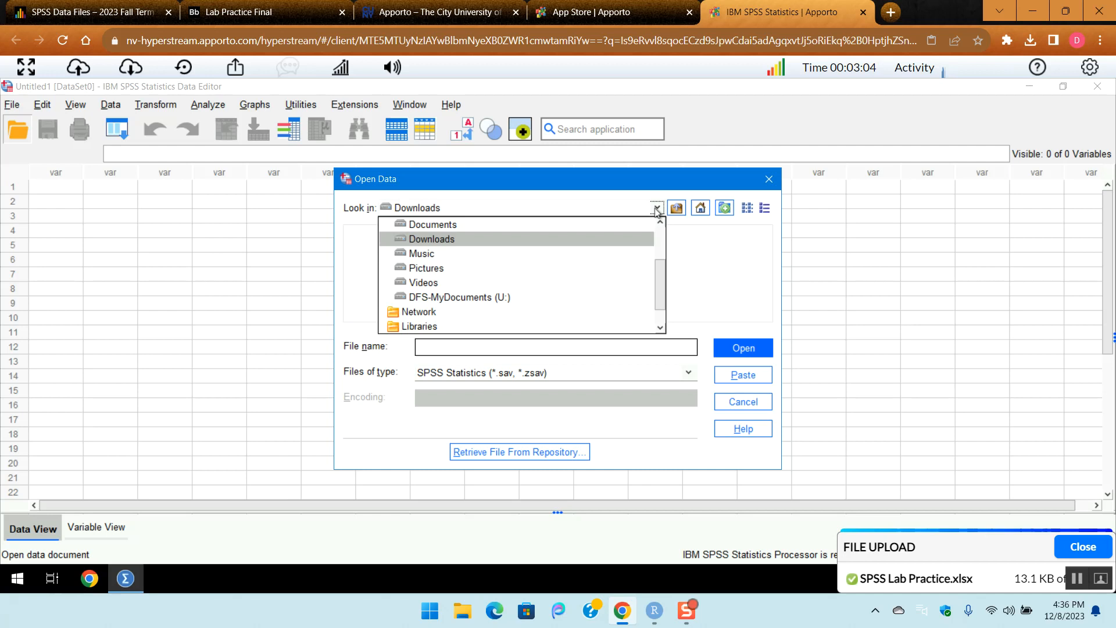
pyautogui.click(664, 244)
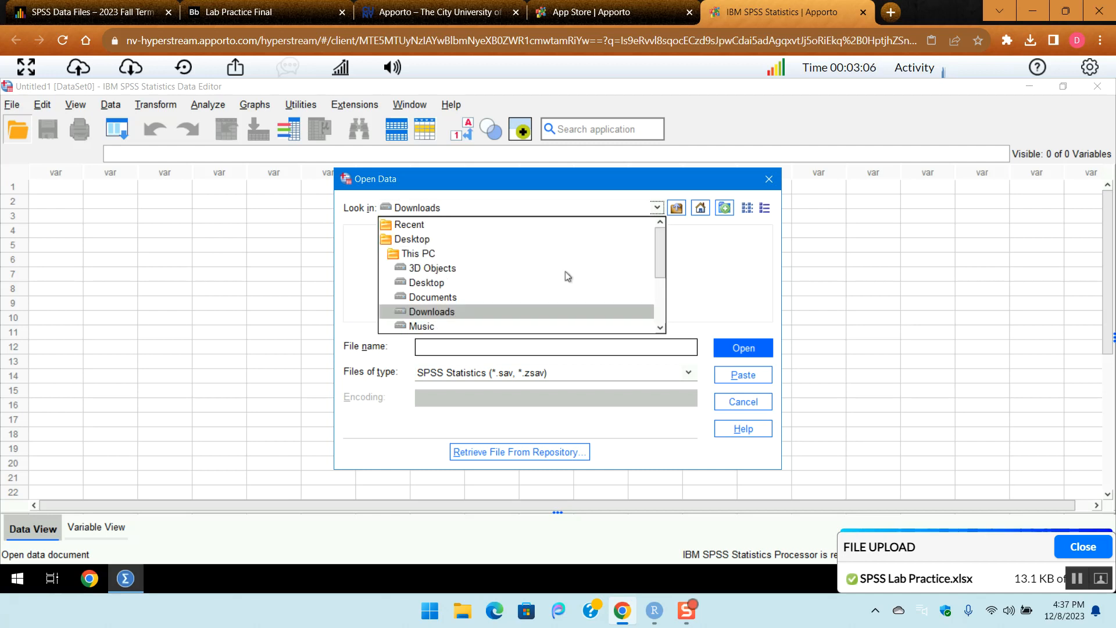
pyautogui.click(461, 284)
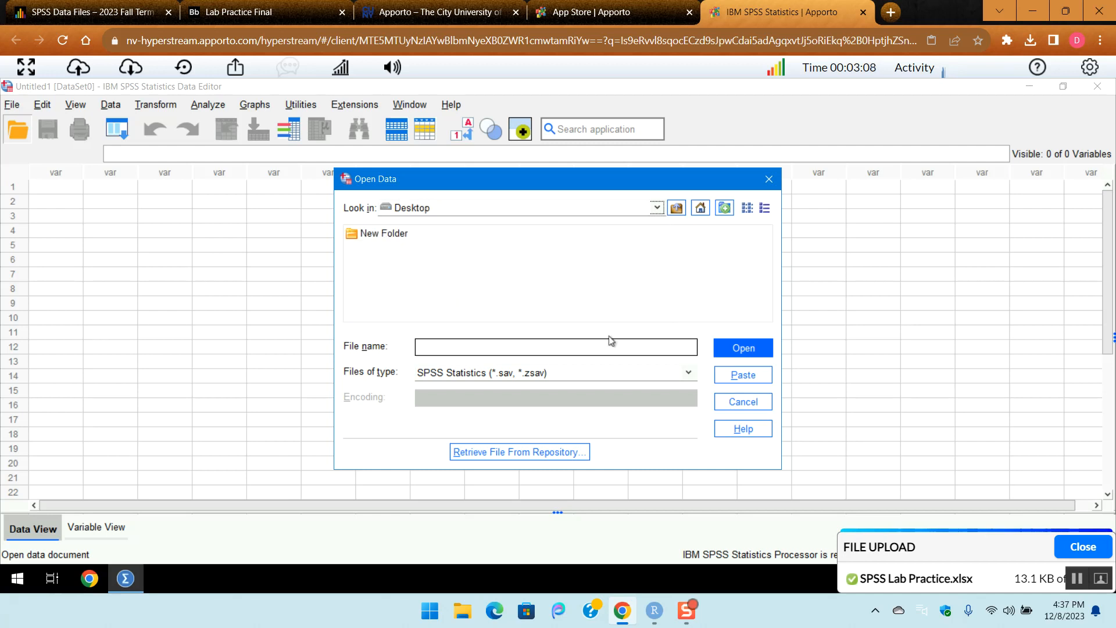
# - List the Excel files on the remote Desktop and open SPSS Lab Practice.xlsx
pyautogui.click(608, 375)
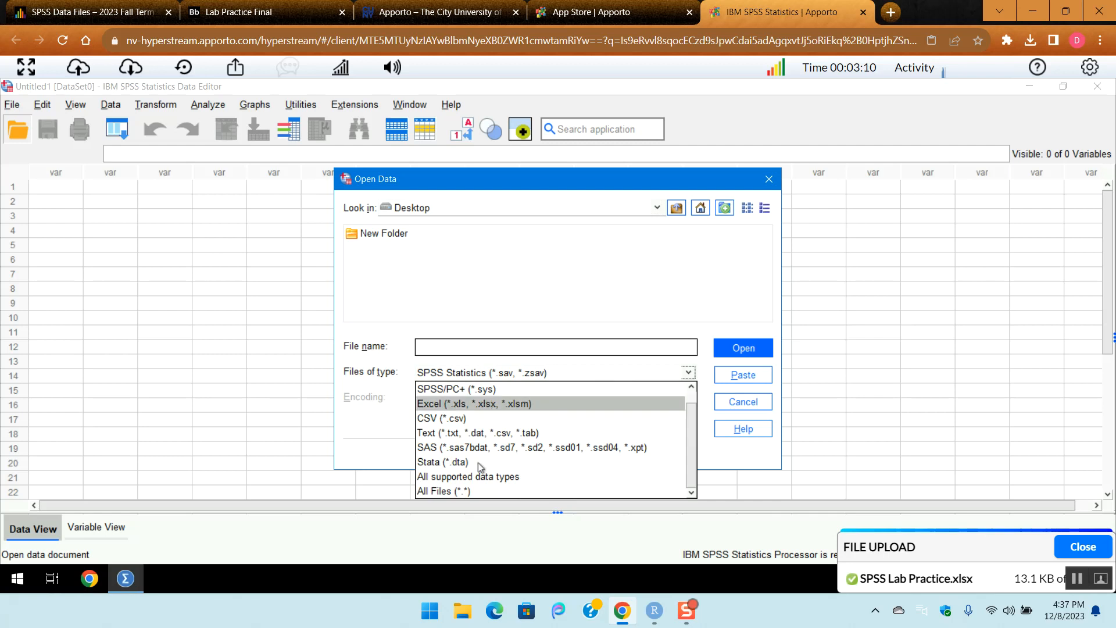
pyautogui.click(455, 408)
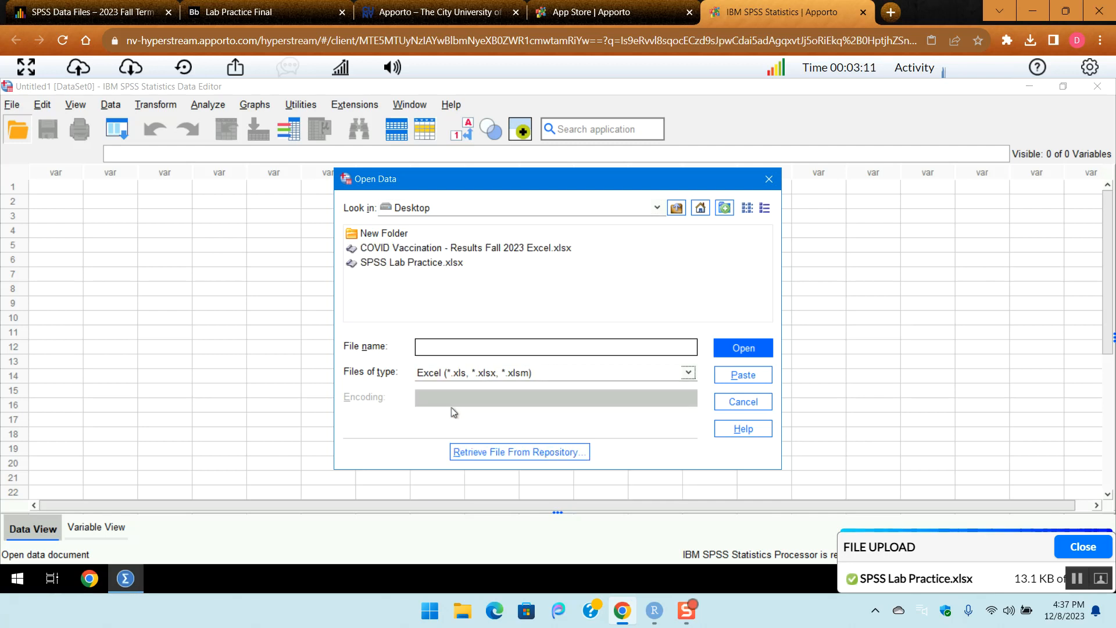
pyautogui.click(405, 263)
pyautogui.click(754, 349)
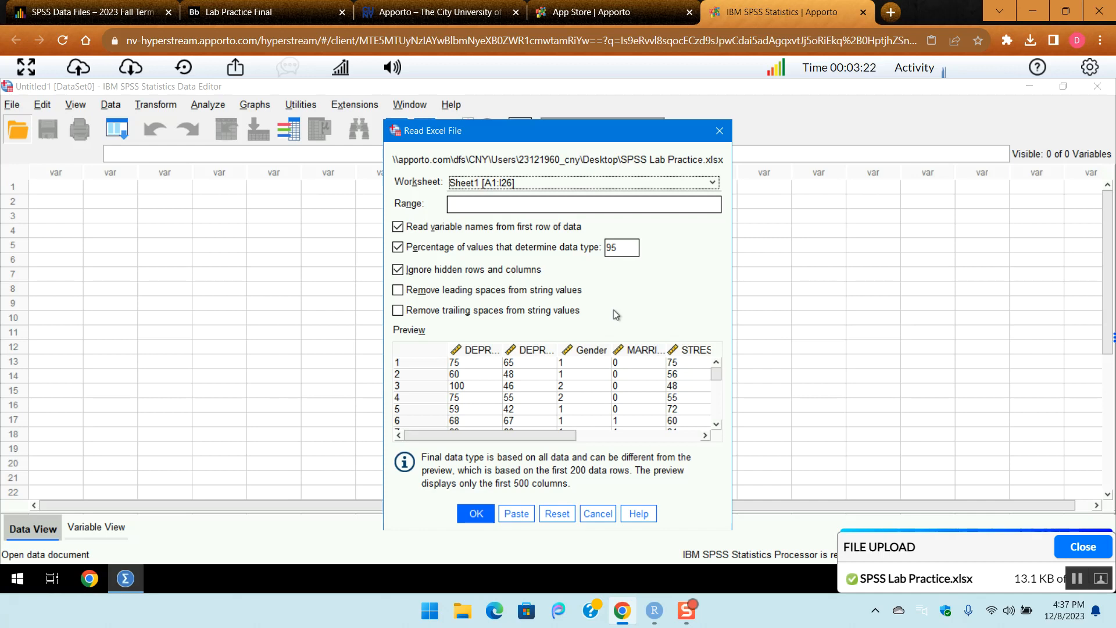
# - Look through the preview rows and import Sheet1 with variable names read from the first row
pyautogui.moveTo(717, 393); pyautogui.dragTo(717, 413)
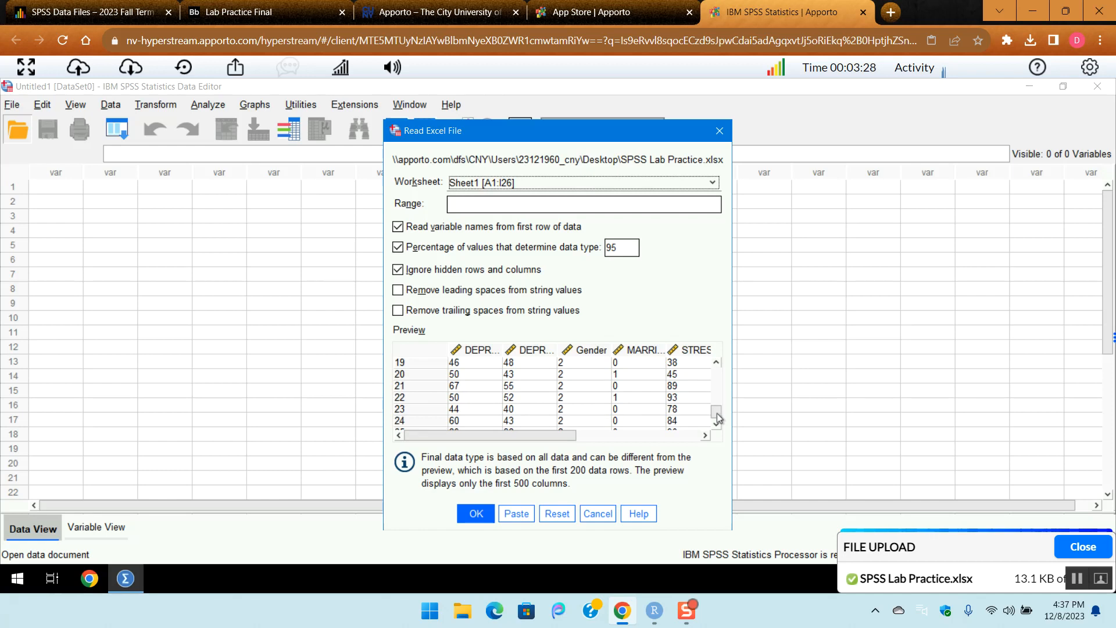
pyautogui.moveTo(717, 375); pyautogui.dragTo(717, 375)
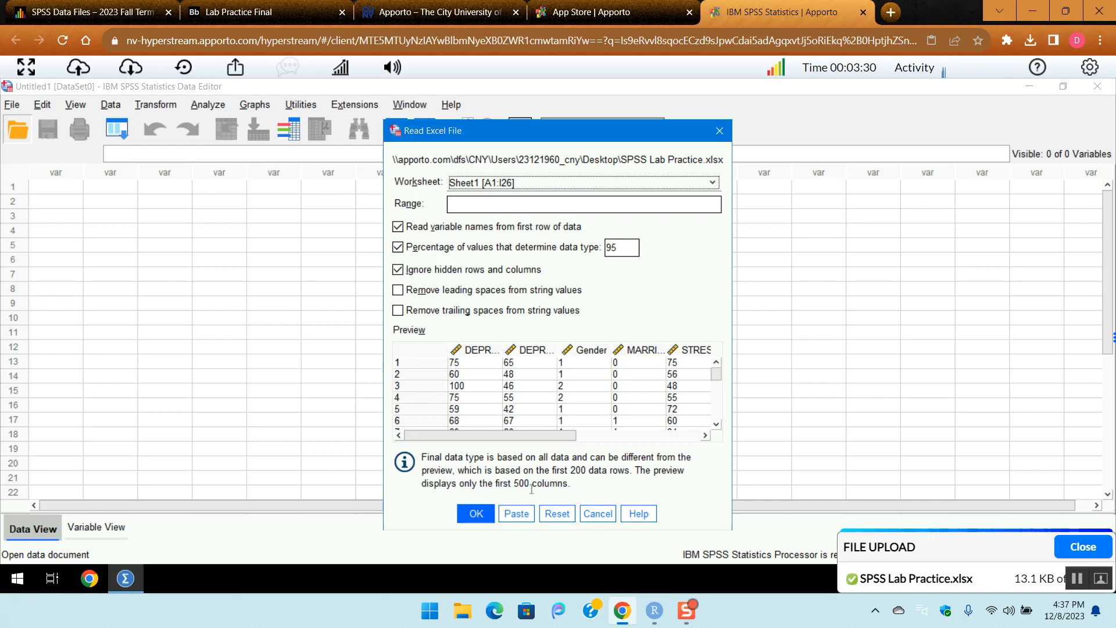
pyautogui.click(475, 514)
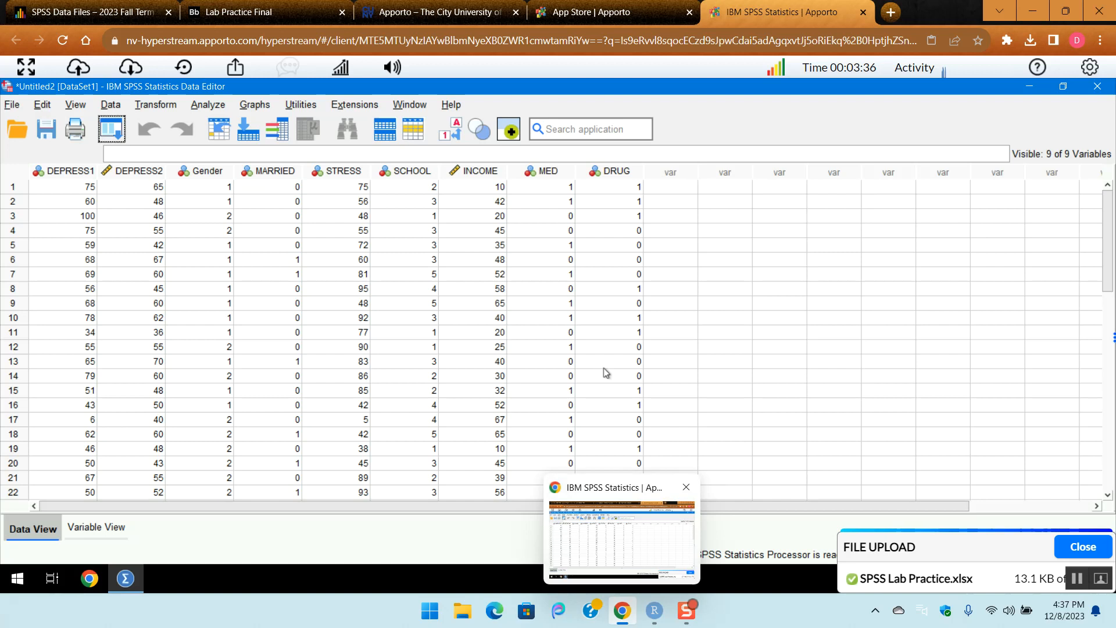
# - Switch to the Lab Practice Final PDF and read question 1 on the second page
pyautogui.click(456, 4)
pyautogui.click(579, 7)
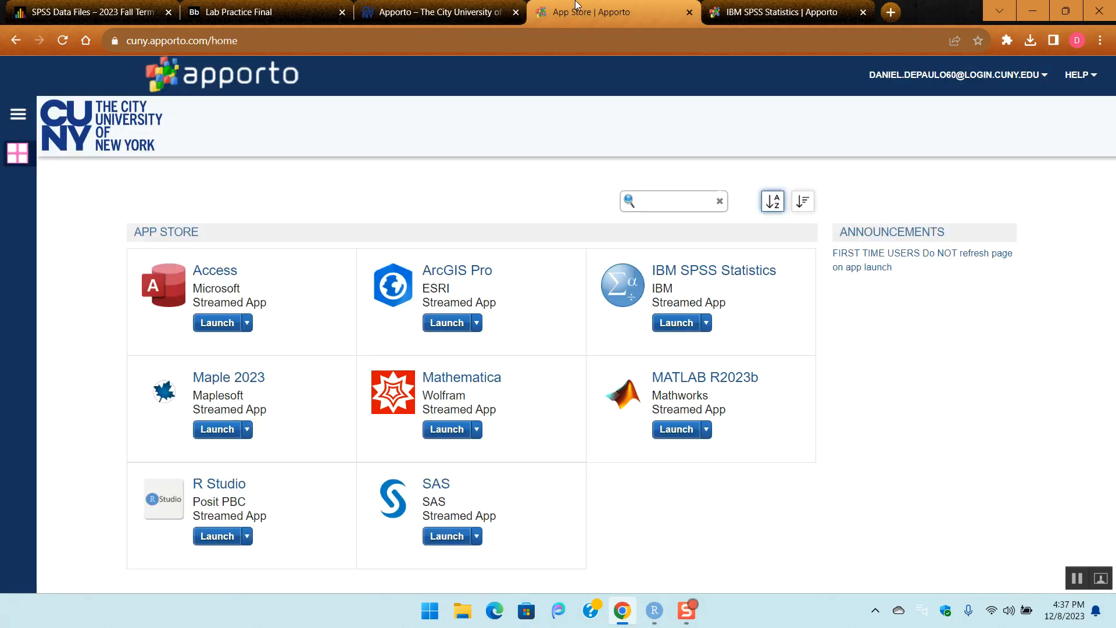
pyautogui.click(472, 3)
pyautogui.click(289, 8)
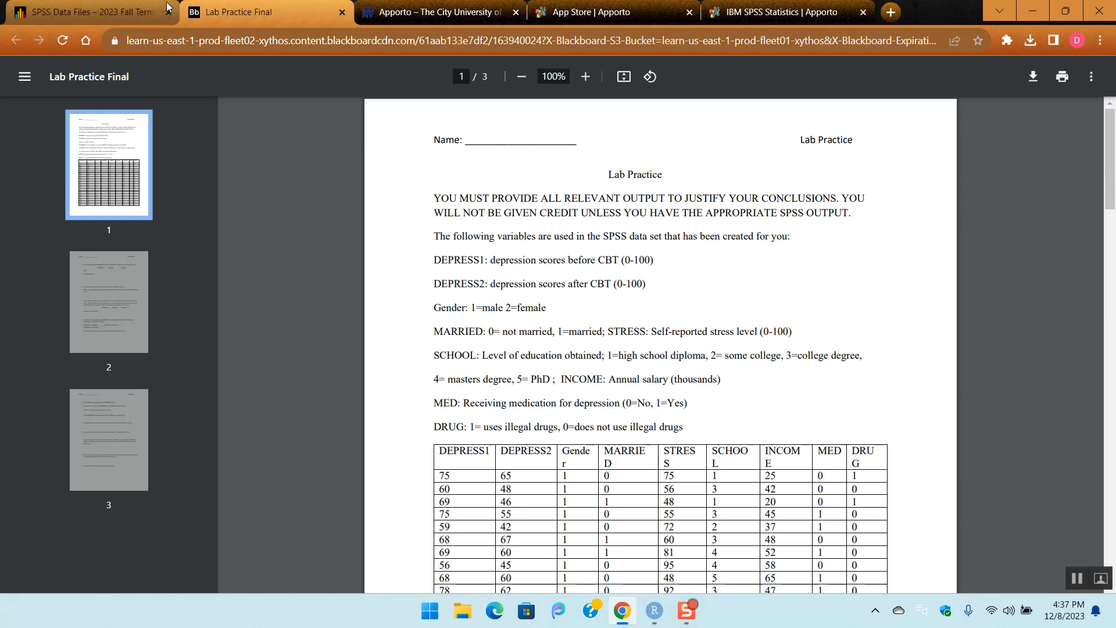
pyautogui.scroll(-4, 524, 393)
pyautogui.scroll(-10, 524, 393)
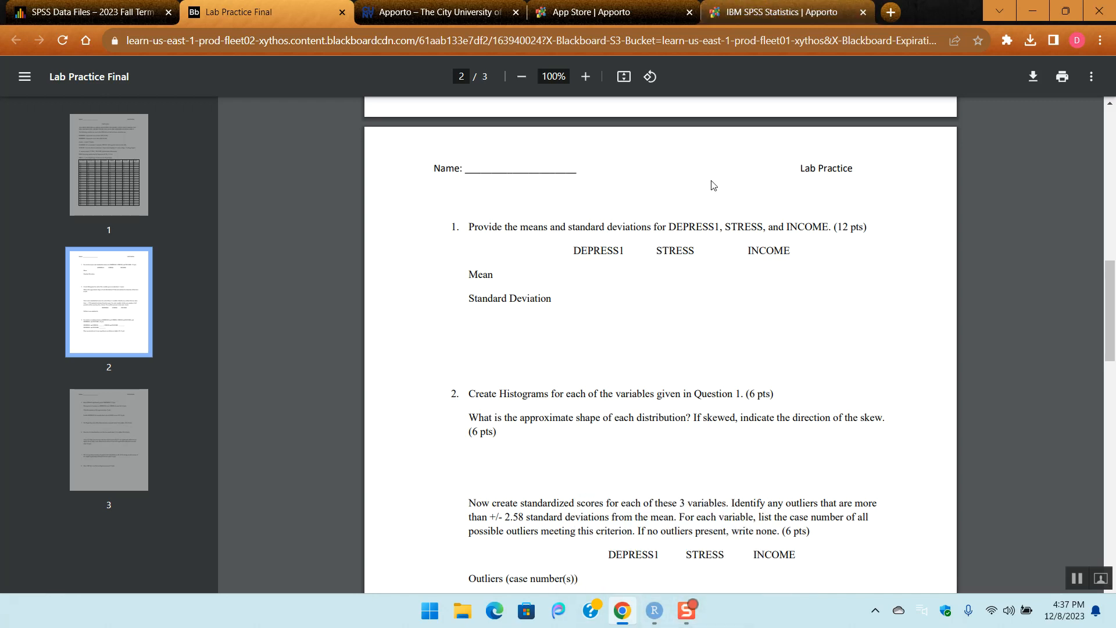
# - Return to the SPSS session and set up a Descriptives analysis with the variables DEPRESS1, STRESS and INCOME
pyautogui.click(733, 15)
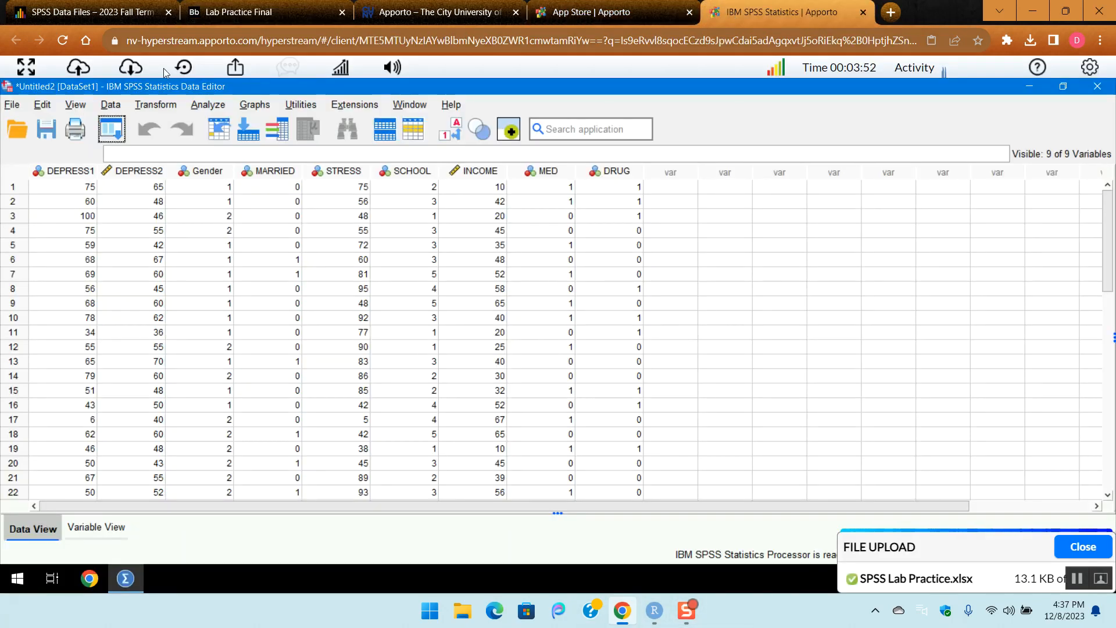
pyautogui.click(215, 104)
pyautogui.moveTo(265, 181)
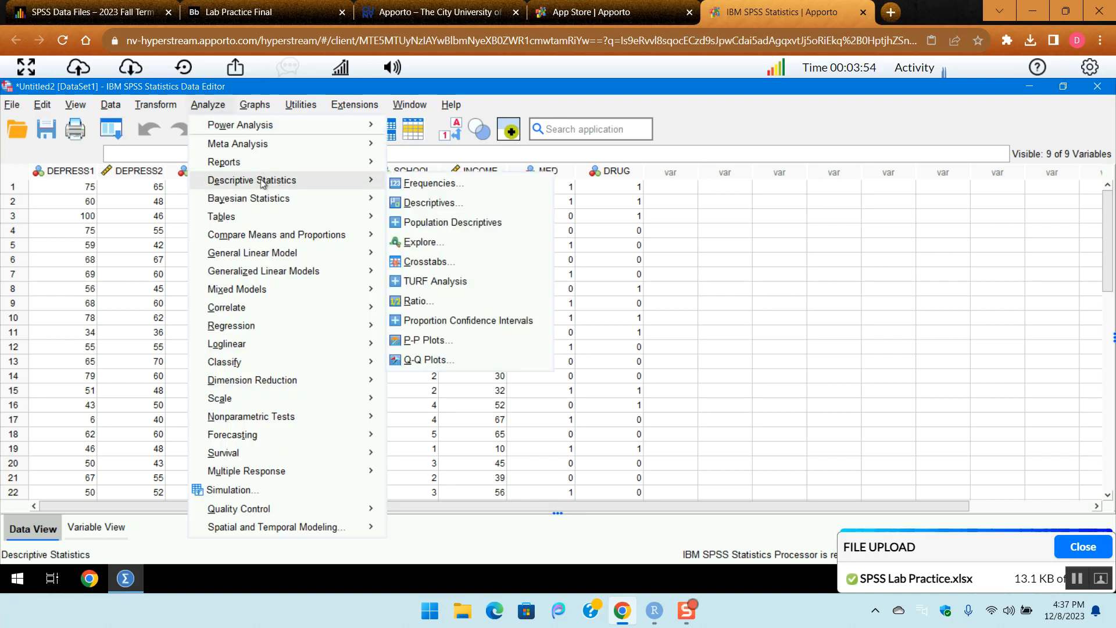
pyautogui.click(438, 201)
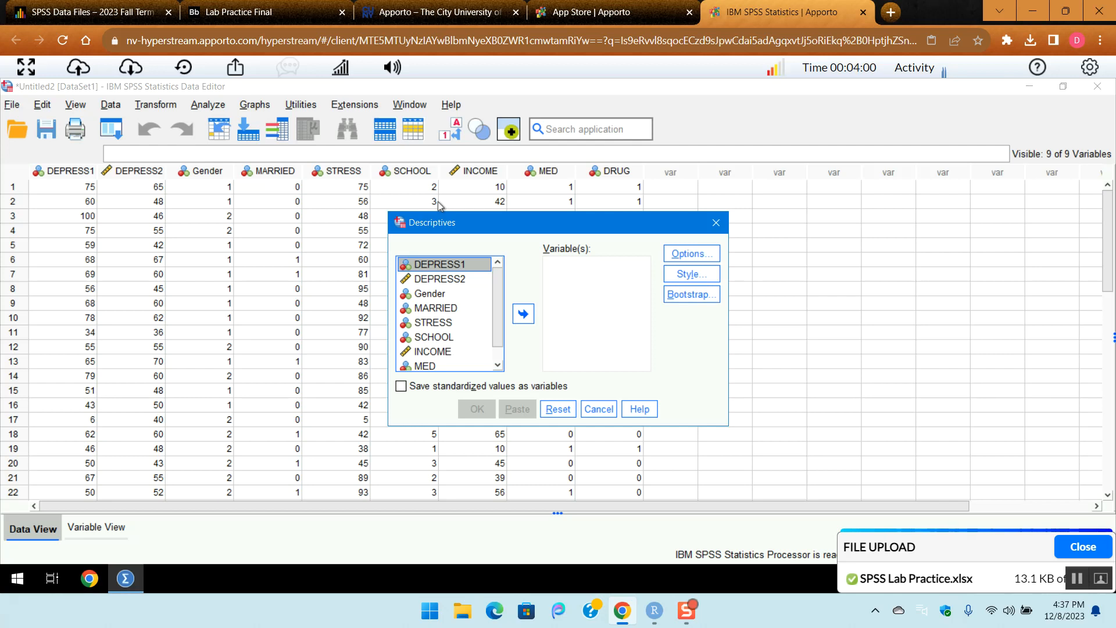
pyautogui.click(524, 315)
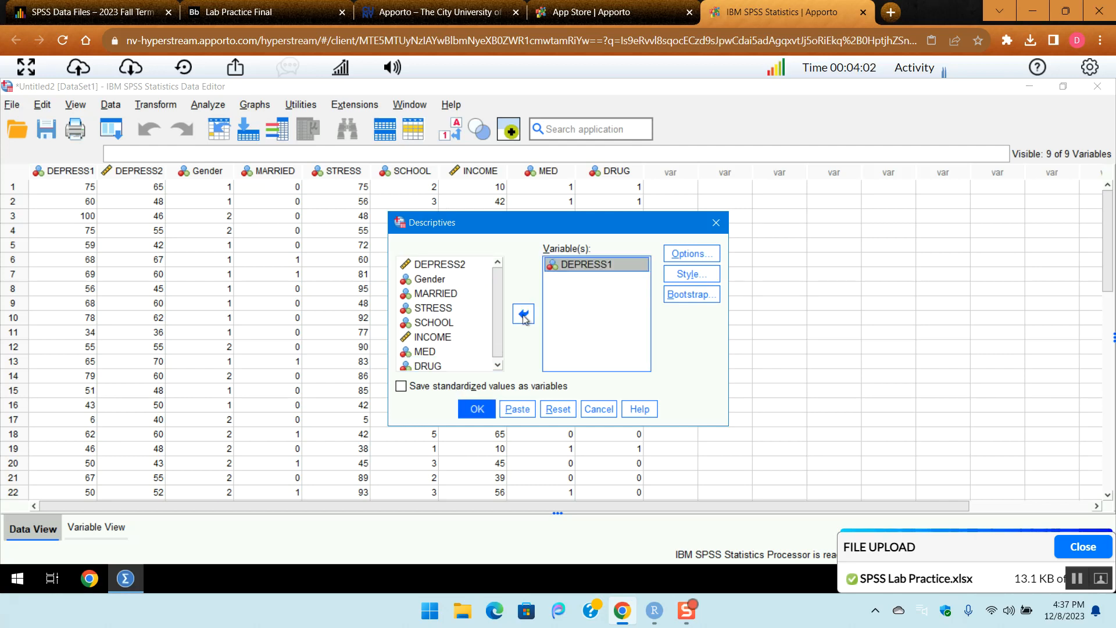
pyautogui.click(445, 308)
pyautogui.click(523, 315)
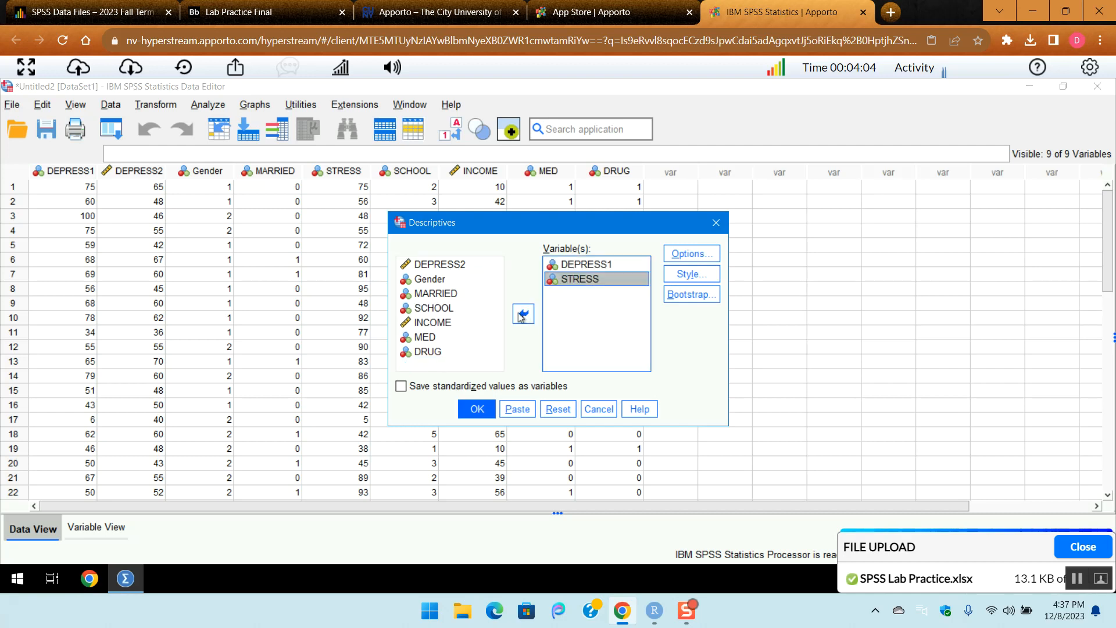
pyautogui.click(433, 323)
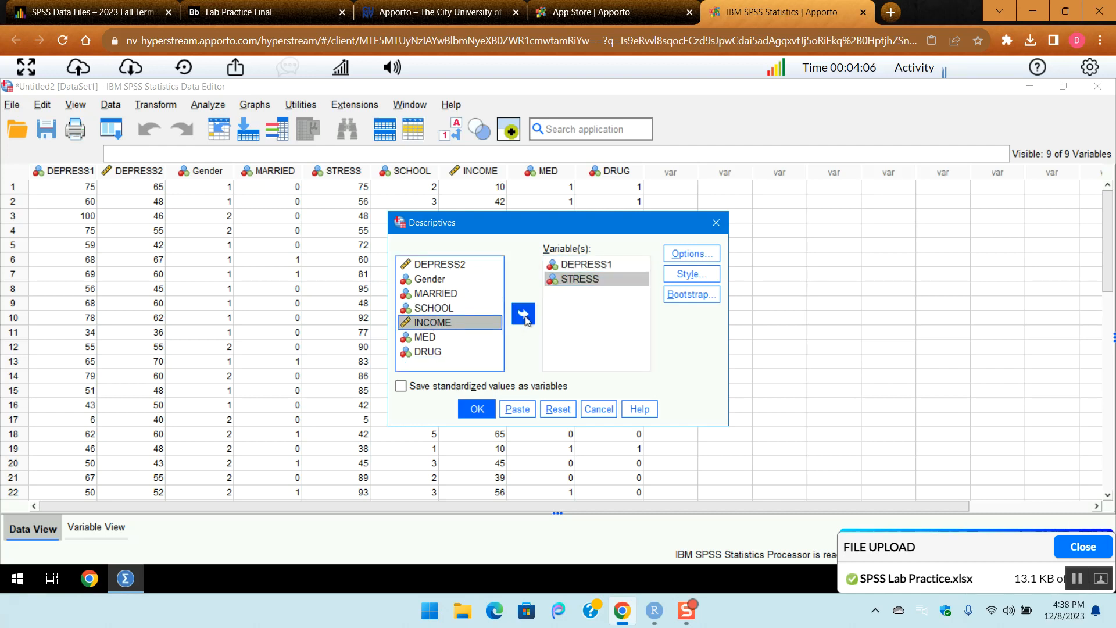
pyautogui.click(523, 314)
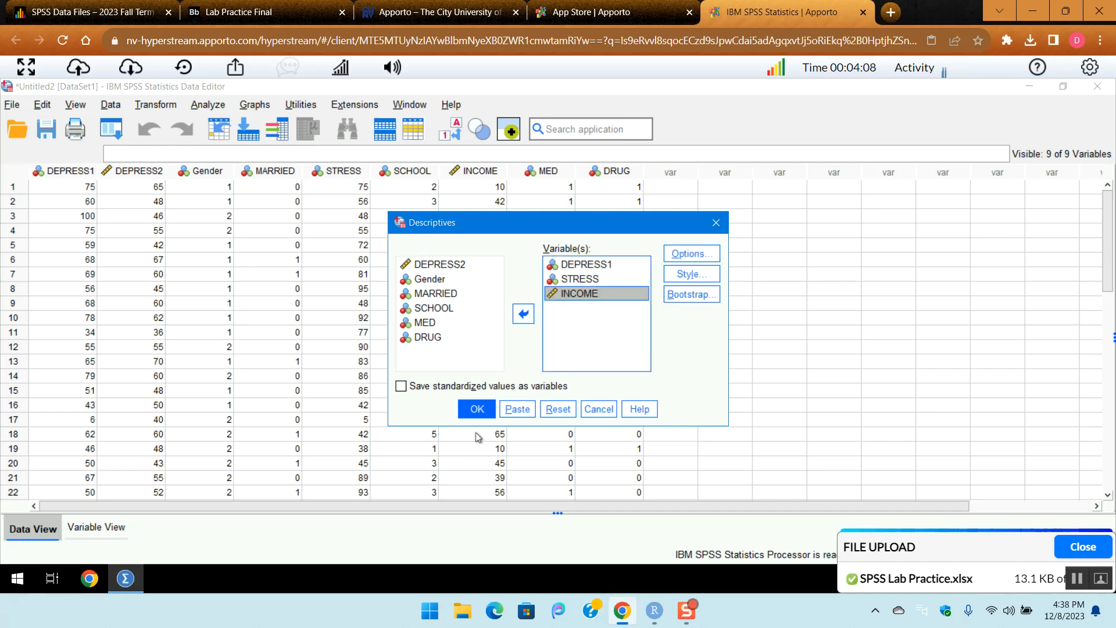
# - Run the Descriptives analysis with mean, standard deviation, minimum and maximum, and minimize the output window after viewing it
pyautogui.click(691, 254)
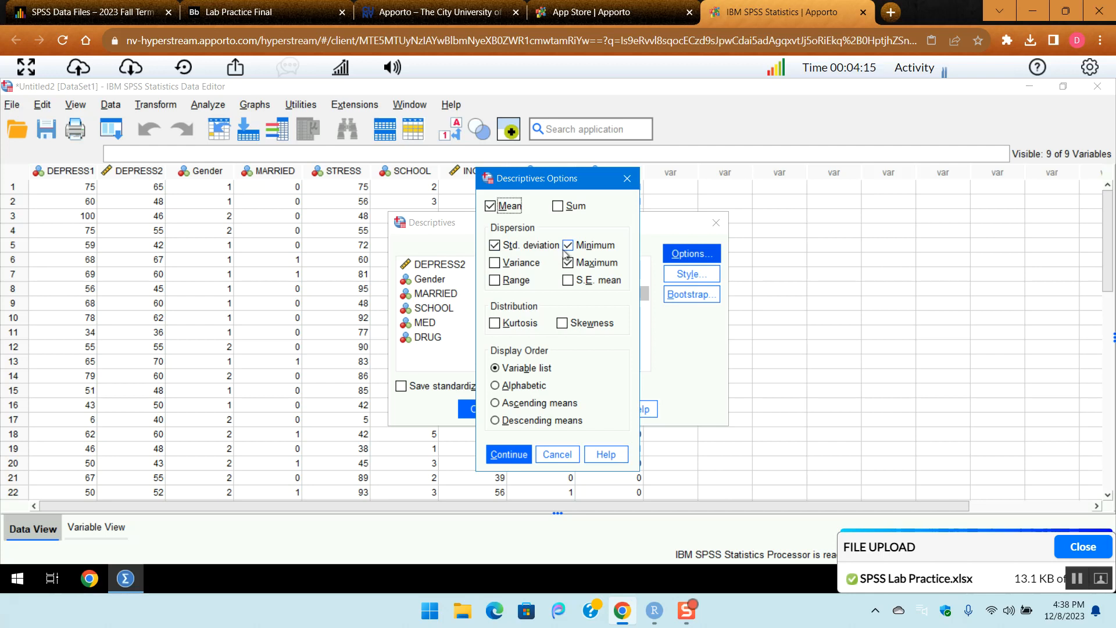
pyautogui.click(507, 454)
pyautogui.click(473, 410)
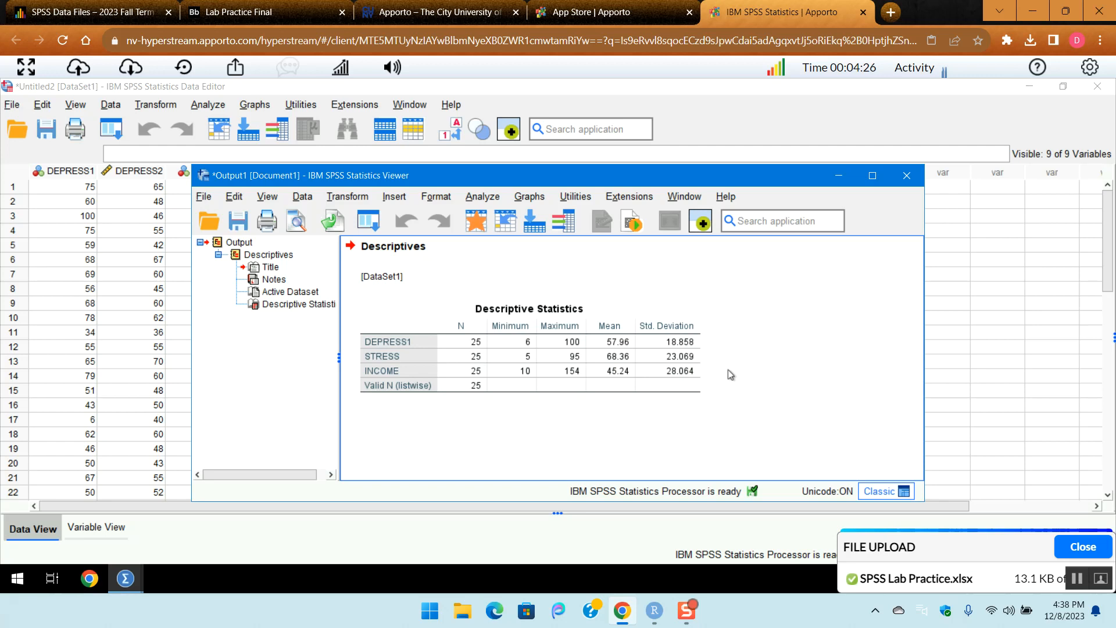
pyautogui.click(843, 180)
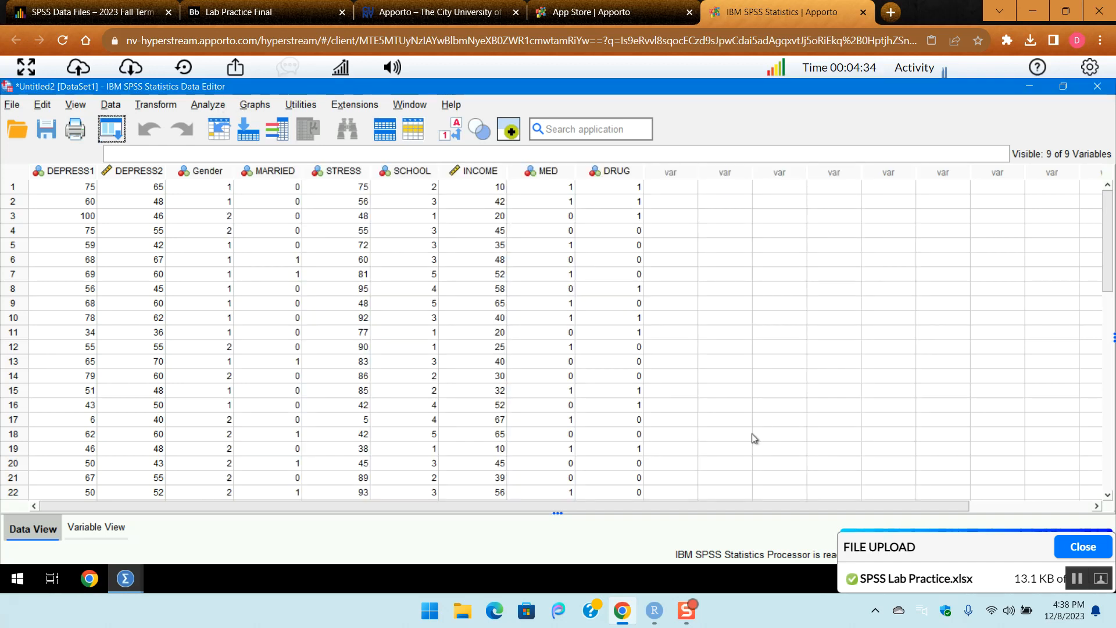
# - Go back to the Lab Practice Final PDF and read question 2 on histograms and standardized scores
pyautogui.click(436, 12)
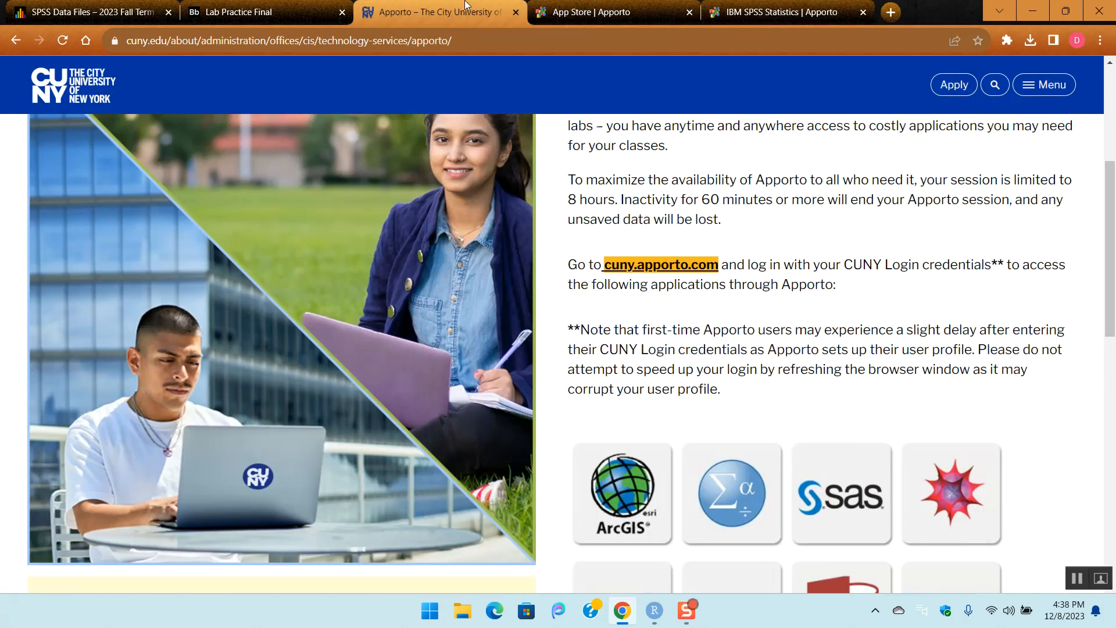
pyautogui.click(652, 13)
pyautogui.click(263, 9)
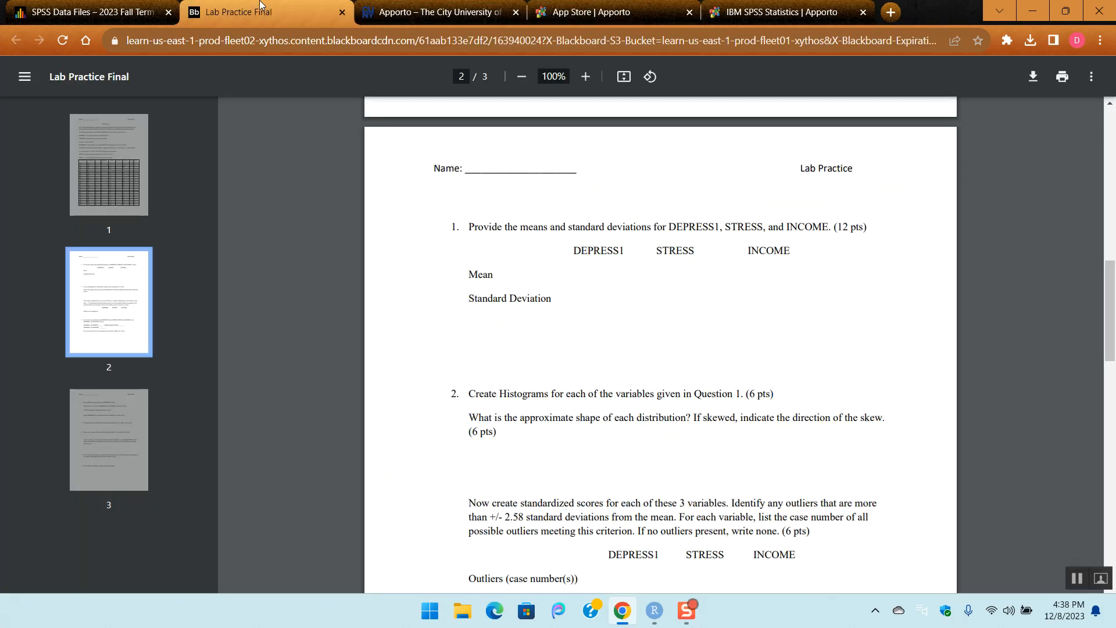
pyautogui.scroll(-1, 609, 412)
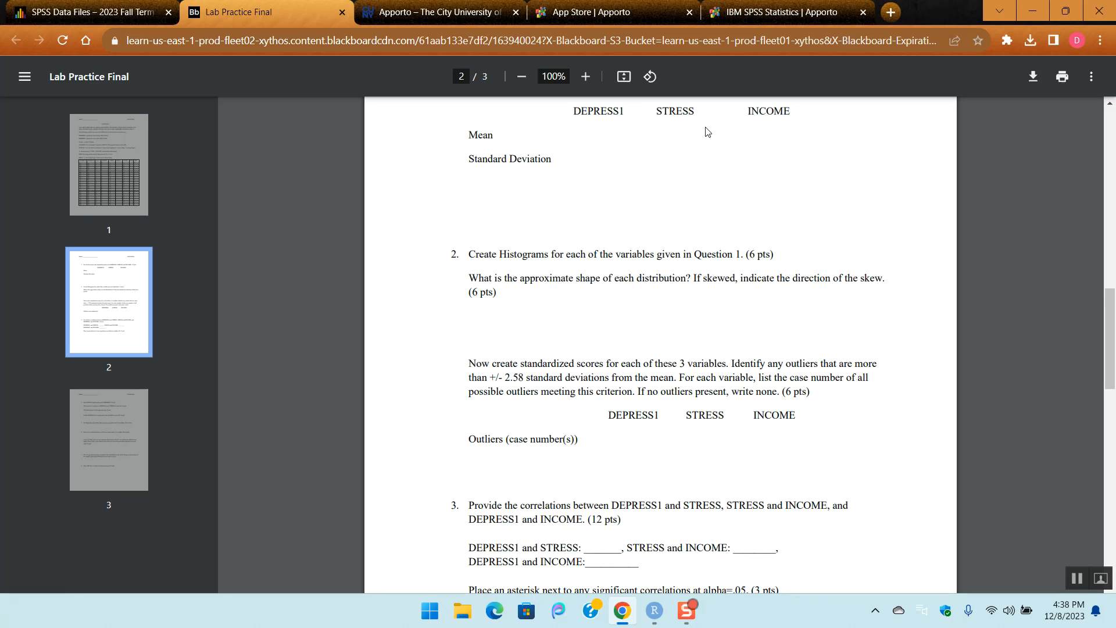
# - Switch back to the SPSS session and set up an Explore analysis with DEPRESS1, STRESS and INCOME as dependent variables
pyautogui.click(782, 12)
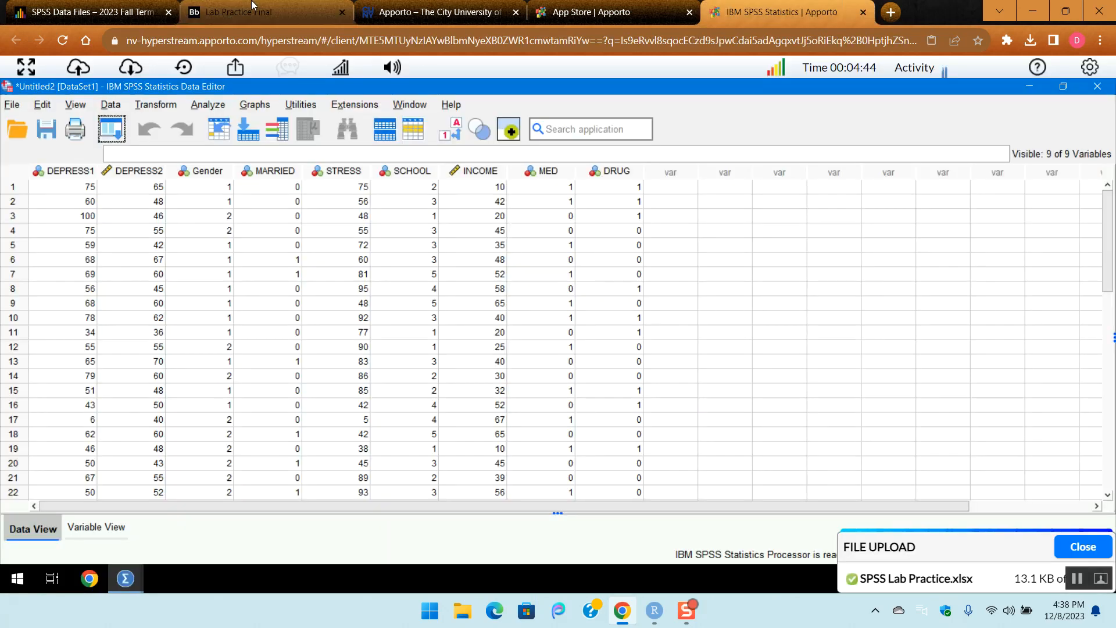
pyautogui.click(211, 105)
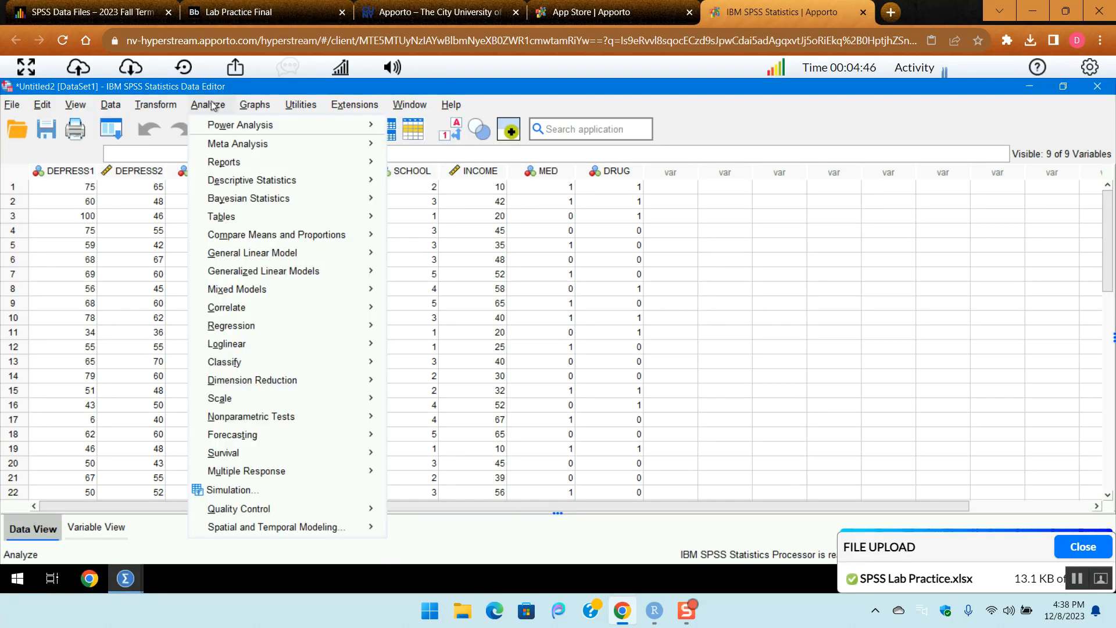
pyautogui.moveTo(271, 184)
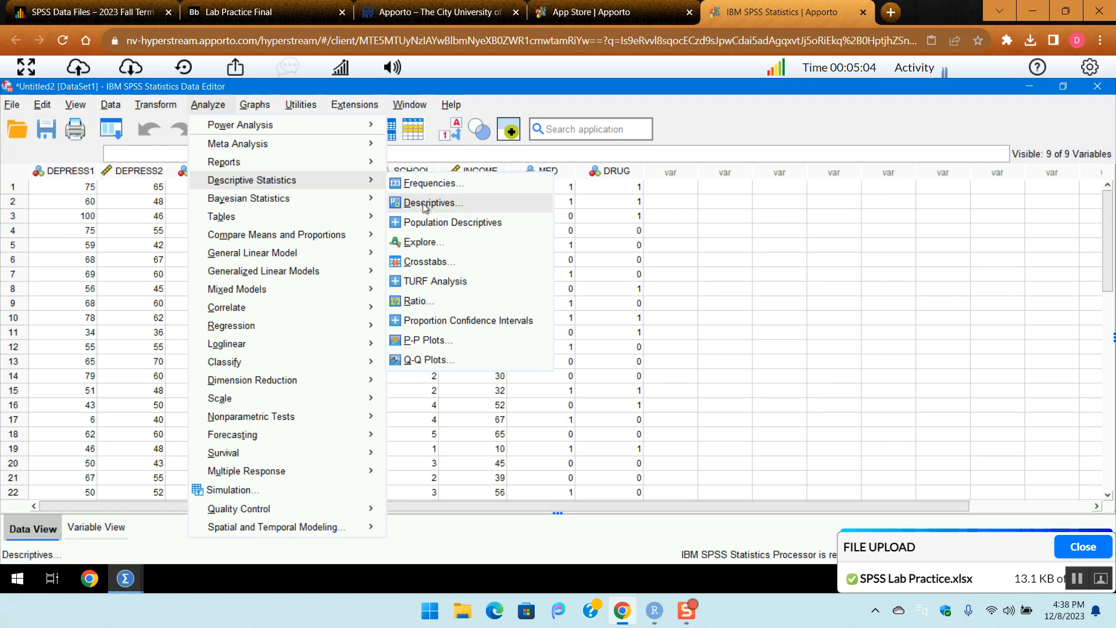
pyautogui.click(416, 245)
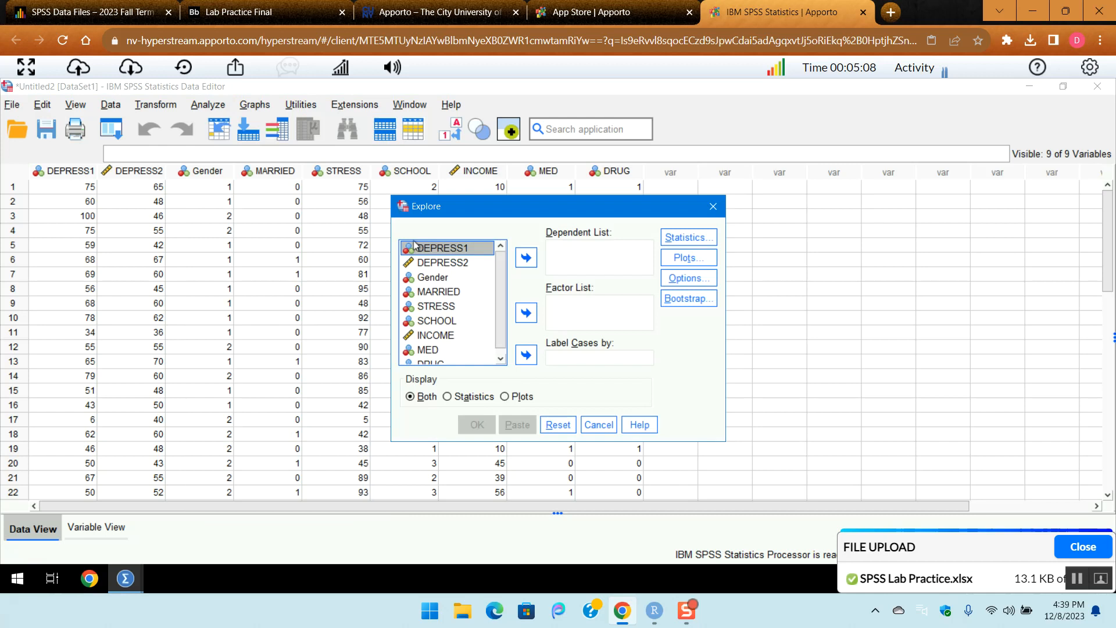
pyautogui.click(528, 257)
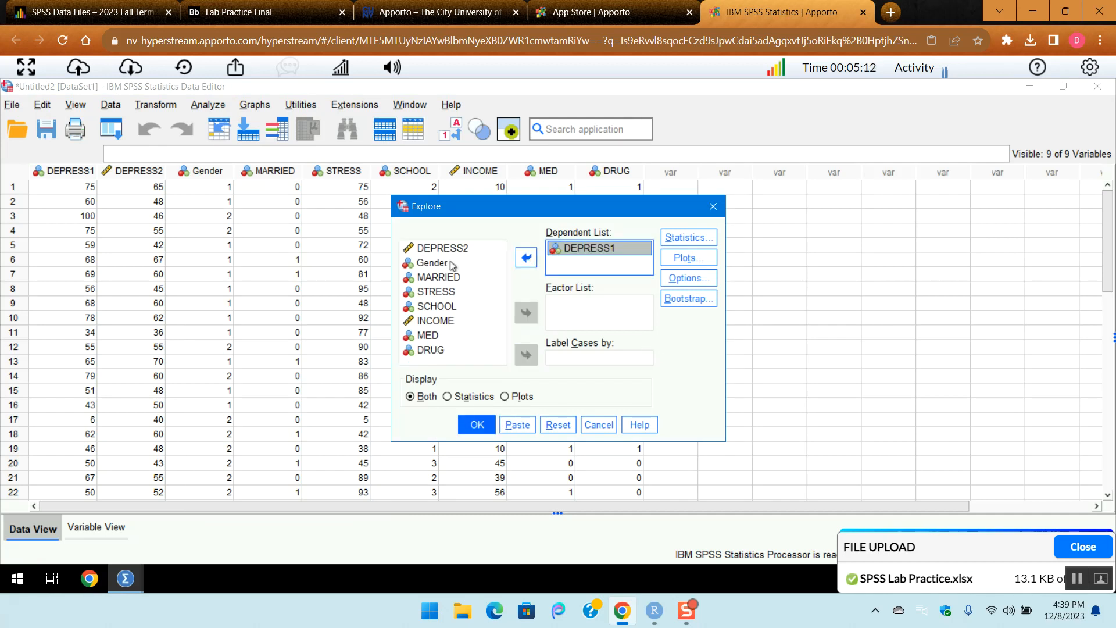
pyautogui.click(441, 291)
pyautogui.click(525, 258)
pyautogui.click(436, 306)
pyautogui.click(528, 261)
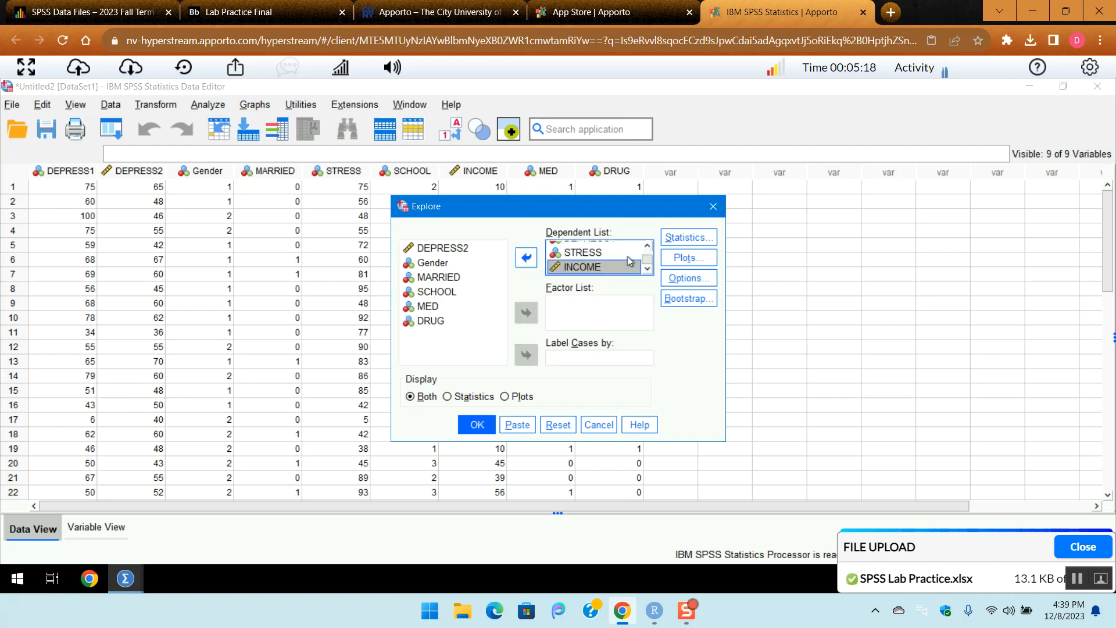
# - Set the Explore plots to include histograms, with stem-and-leaf turned off and boxplots set to None
pyautogui.click(697, 261)
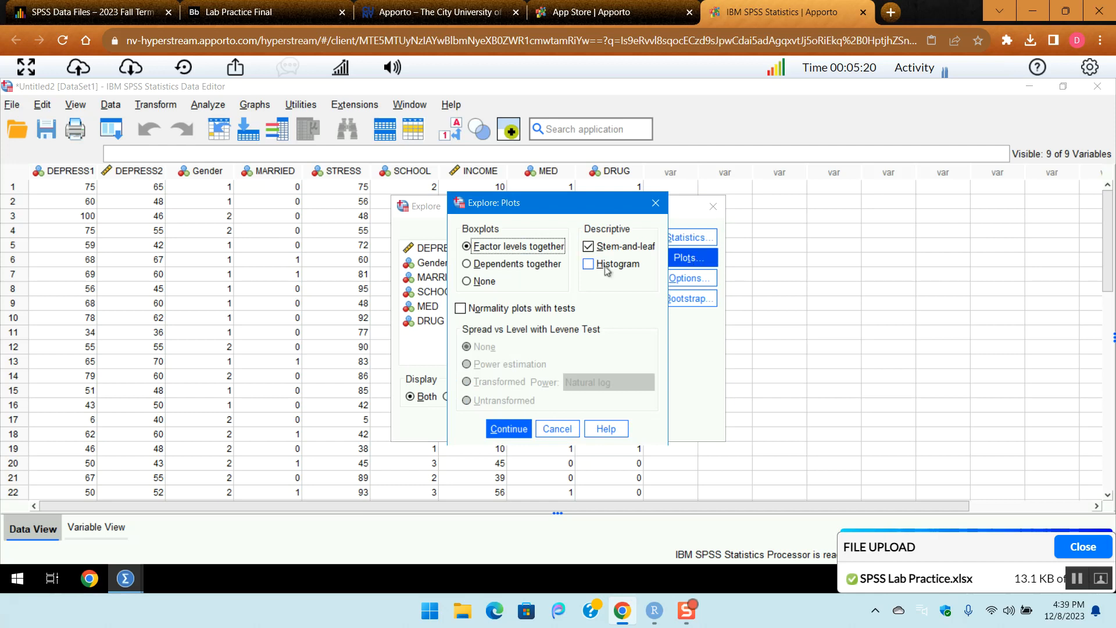
pyautogui.click(589, 265)
pyautogui.click(588, 246)
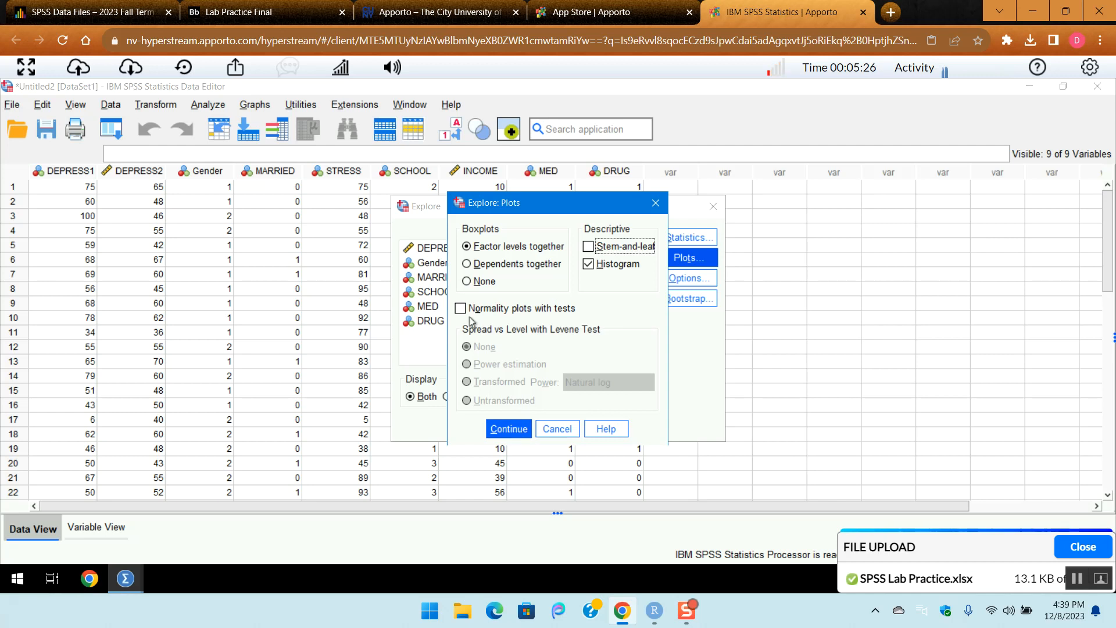
pyautogui.click(468, 282)
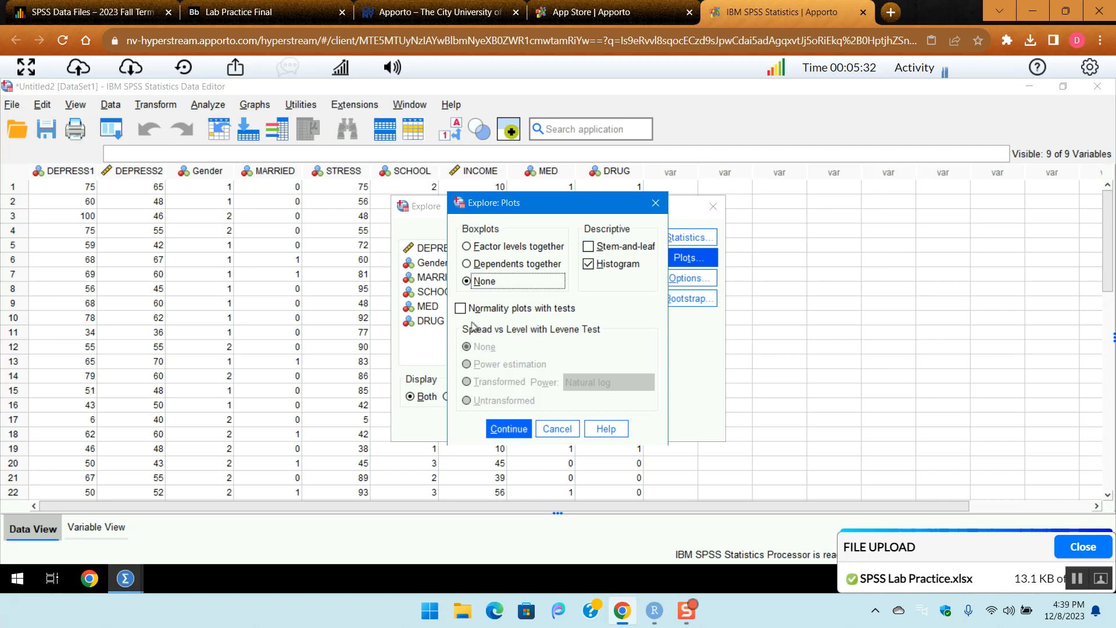
pyautogui.click(510, 429)
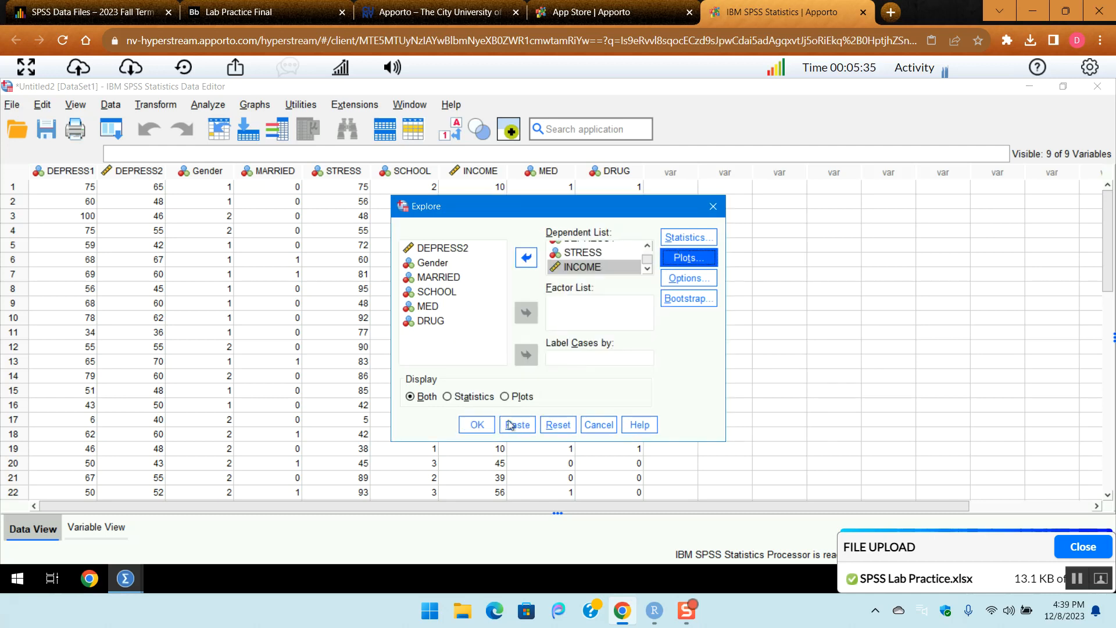
pyautogui.click(677, 237)
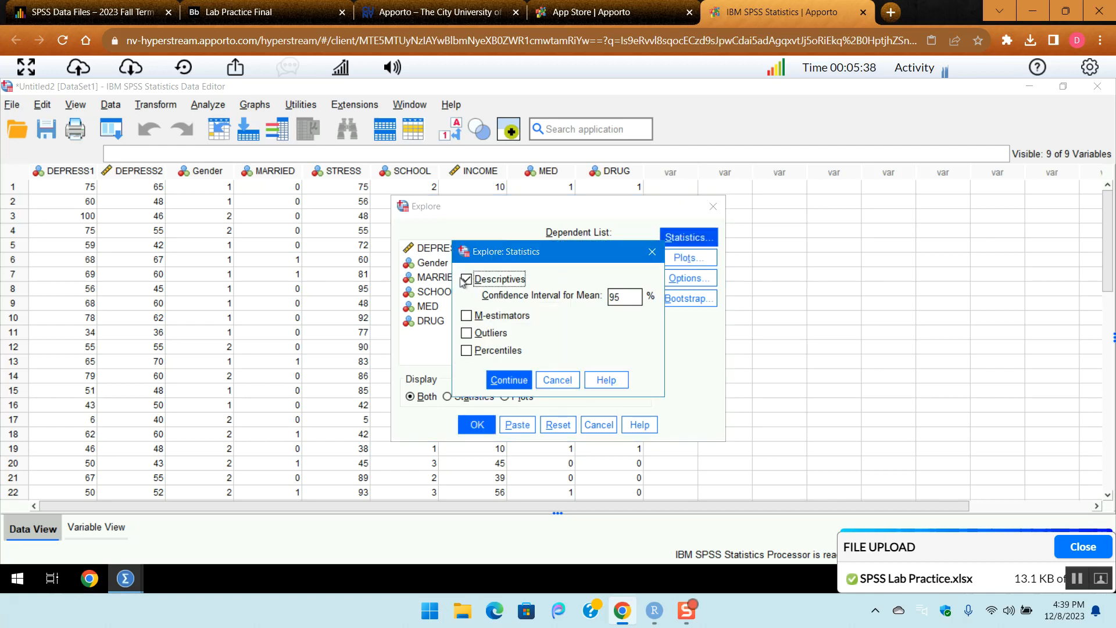
pyautogui.click(466, 281)
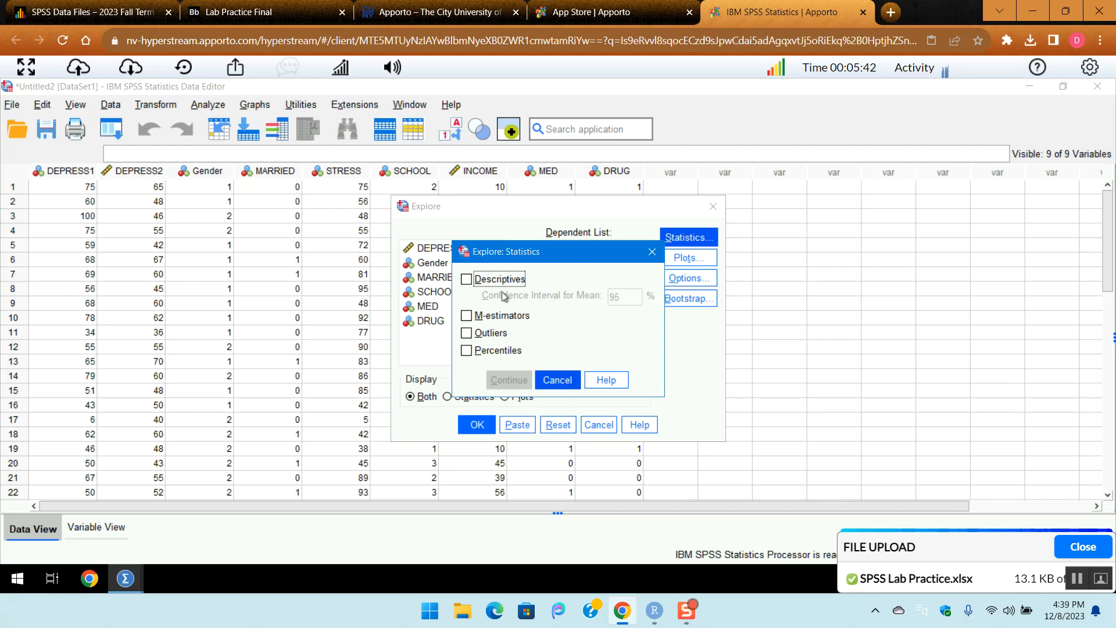
pyautogui.click(468, 281)
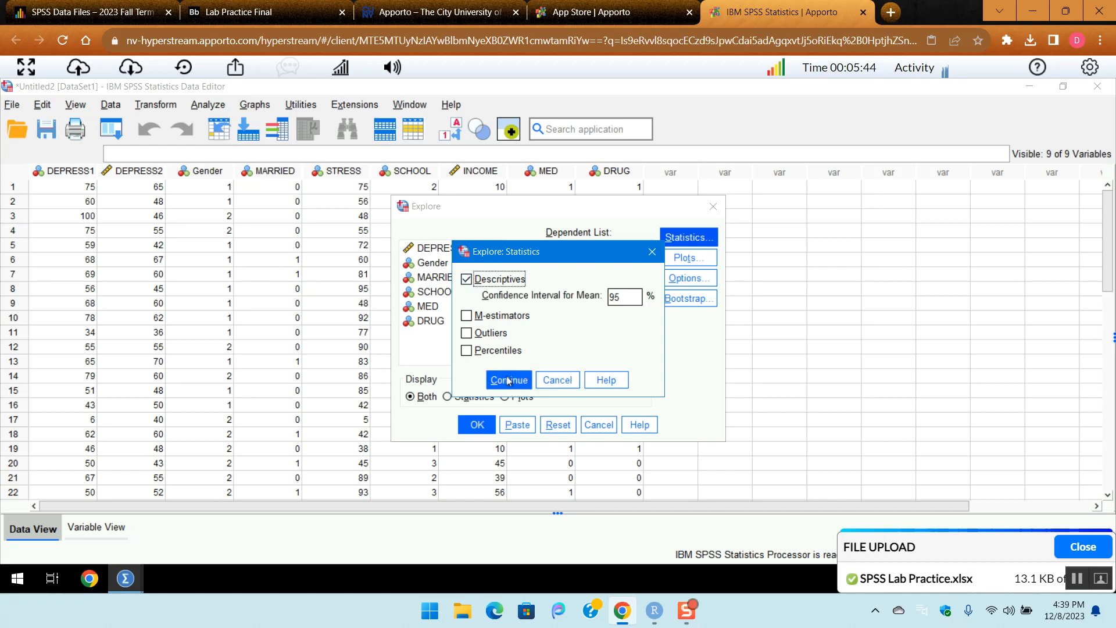
pyautogui.click(508, 380)
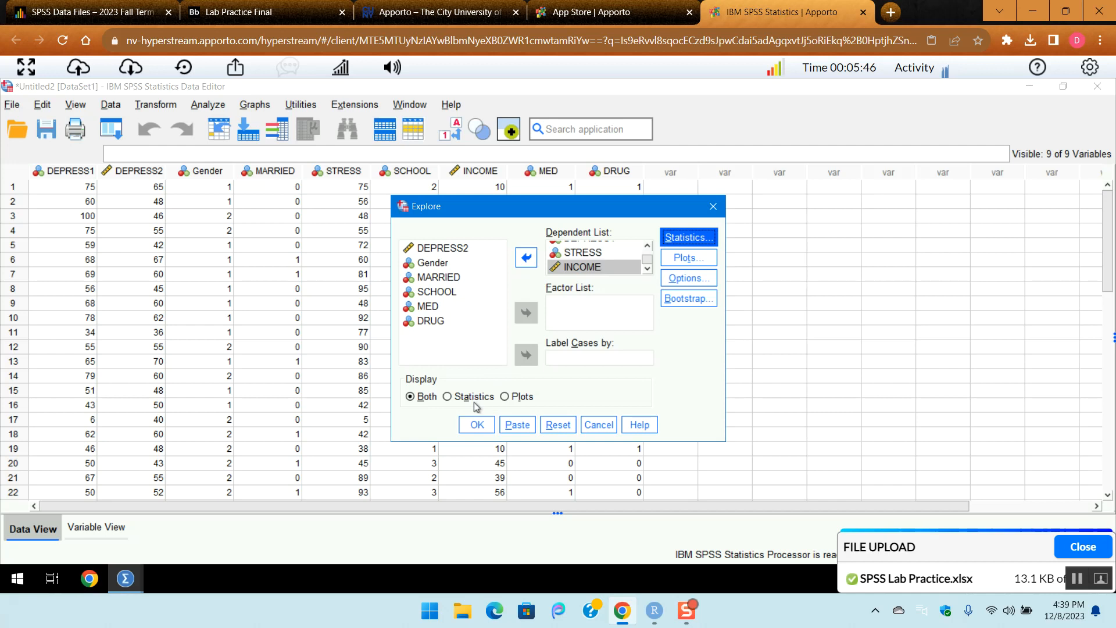
# - Limit the Explore display to plots only and run the analysis for the three dependent variables
pyautogui.click(505, 398)
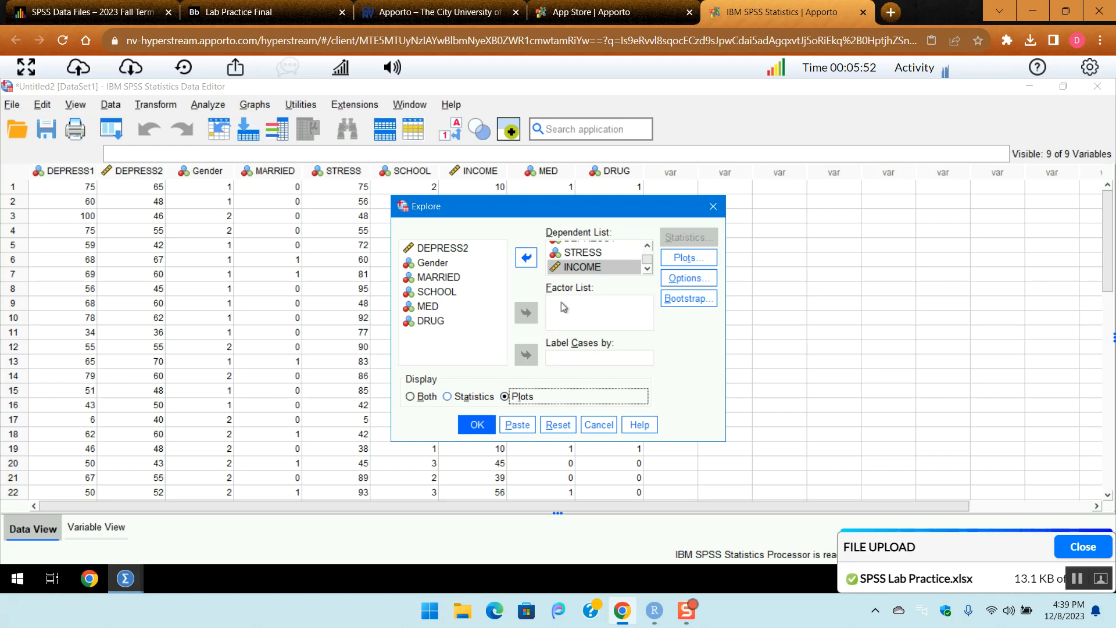
pyautogui.click(647, 245)
pyautogui.click(647, 270)
pyautogui.click(487, 431)
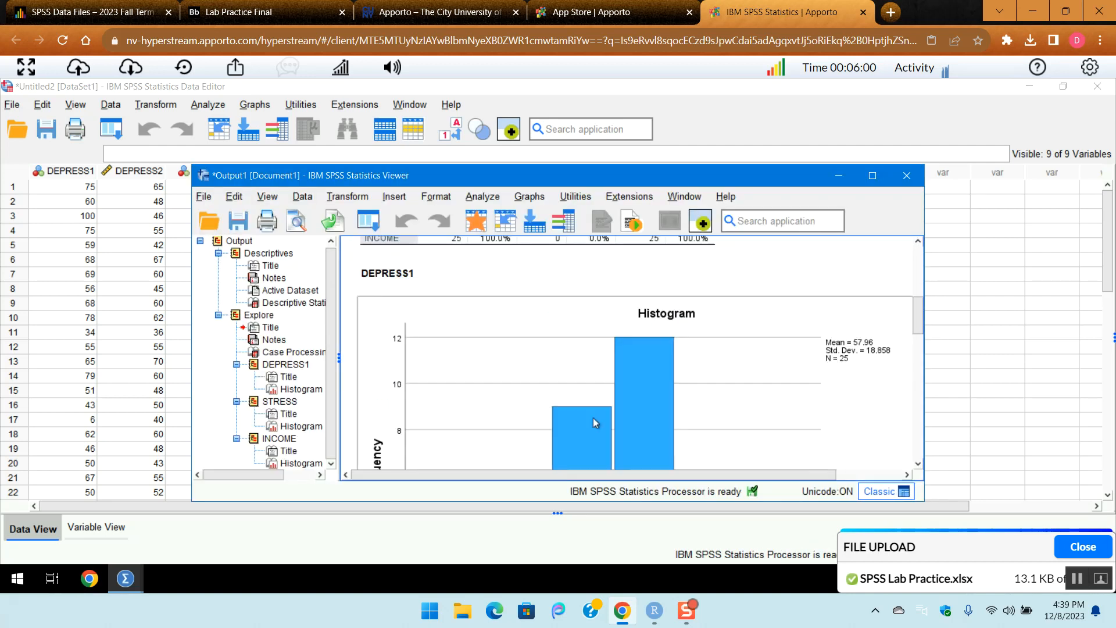
# - Maximize the output window and examine the shapes of the DEPRESS1, STRESS and INCOME histograms
pyautogui.click(917, 464)
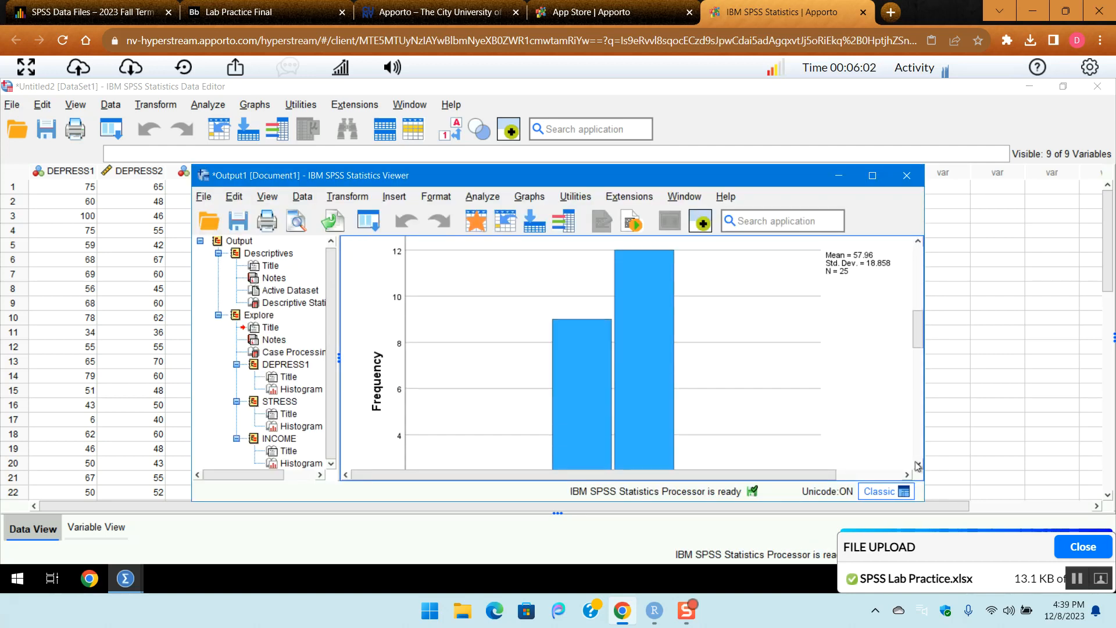
pyautogui.scroll(2, 767, 397)
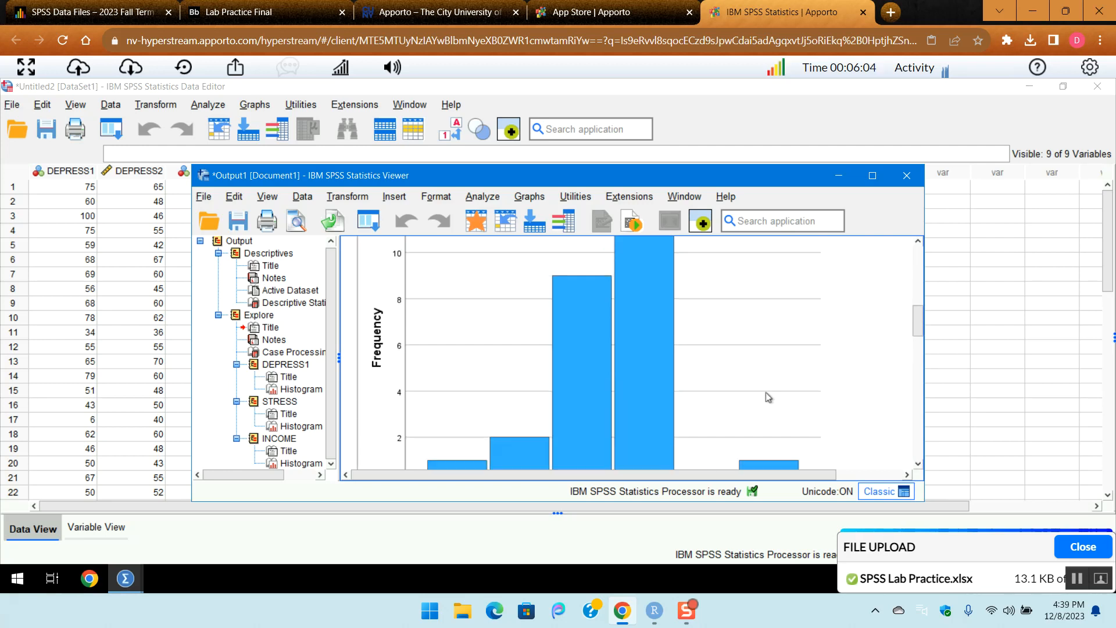
pyautogui.click(872, 175)
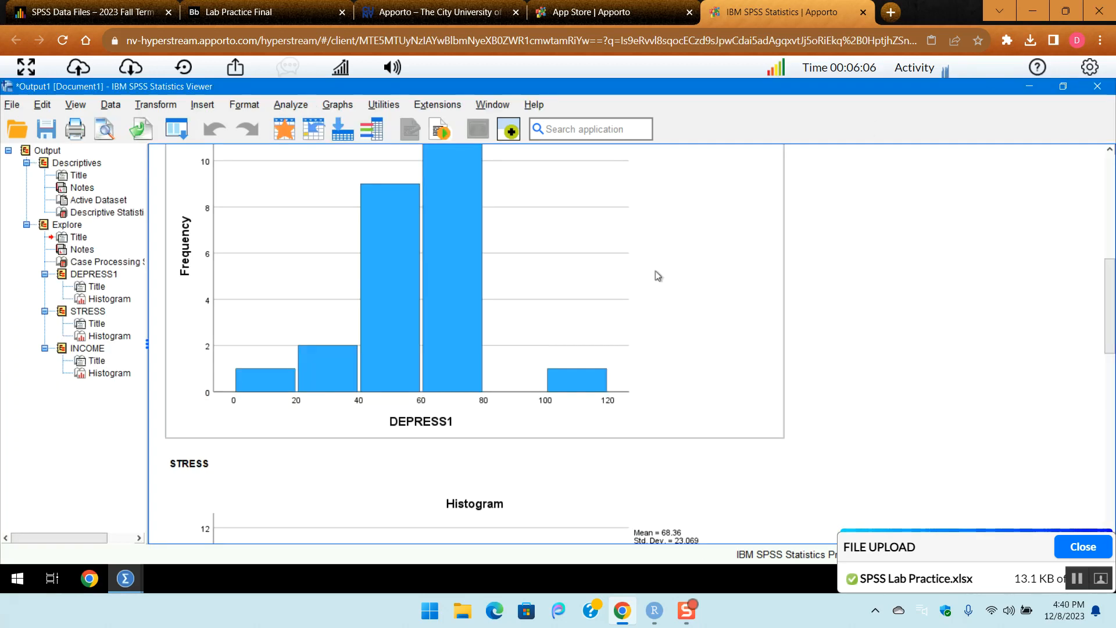
pyautogui.scroll(3, 654, 270)
pyautogui.scroll(-2, 815, 236)
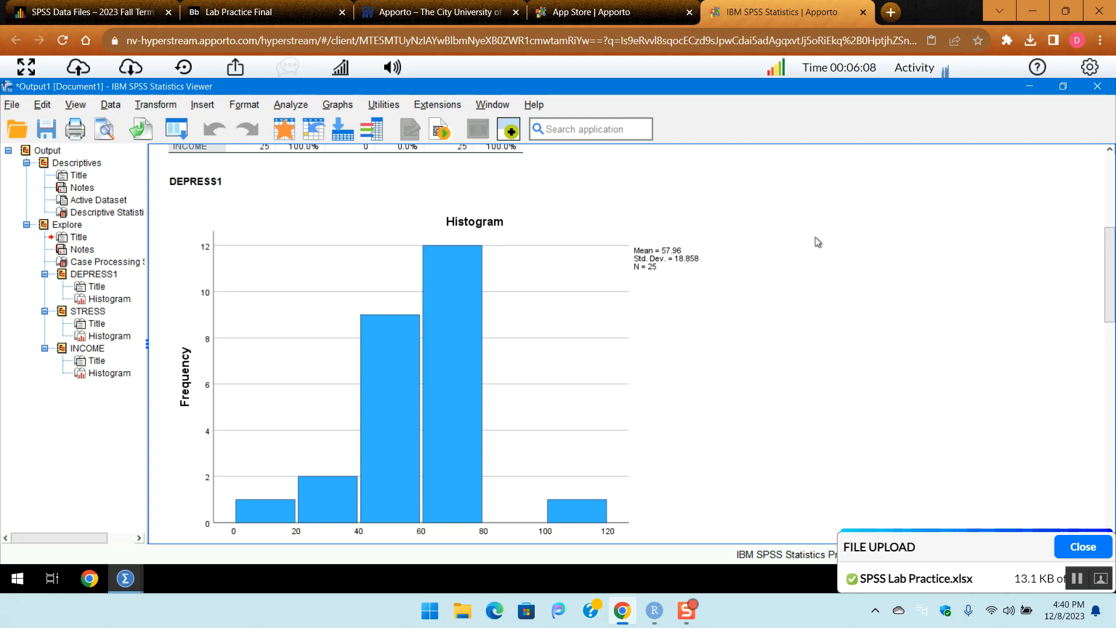
pyautogui.scroll(-8, 815, 236)
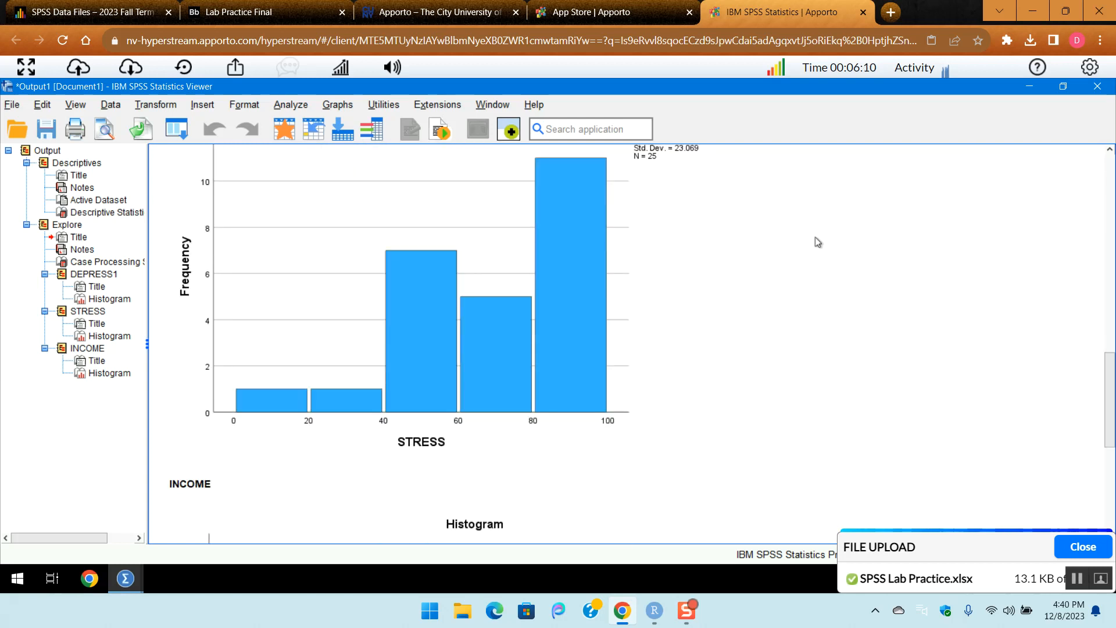
pyautogui.click(744, 365)
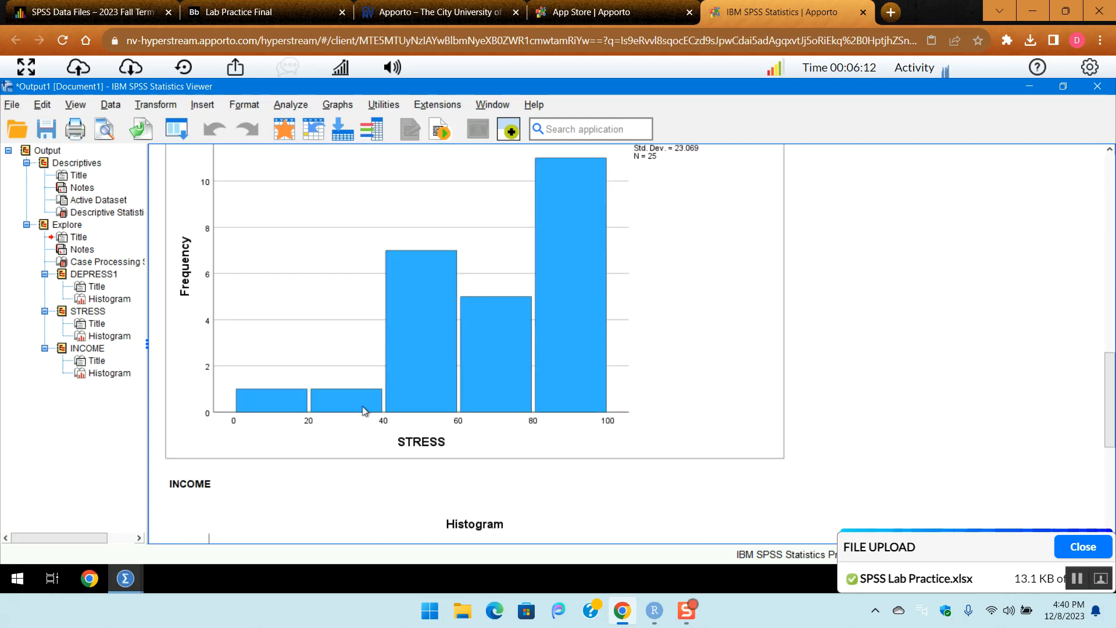
pyautogui.click(766, 352)
pyautogui.scroll(-5, 871, 365)
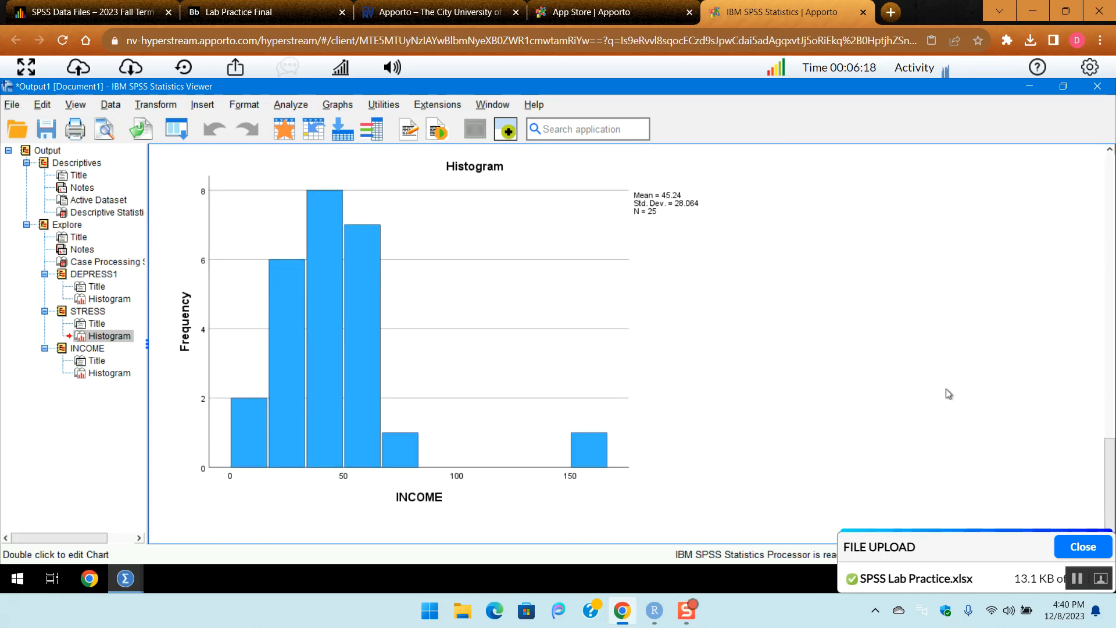
pyautogui.scroll(15, 949, 394)
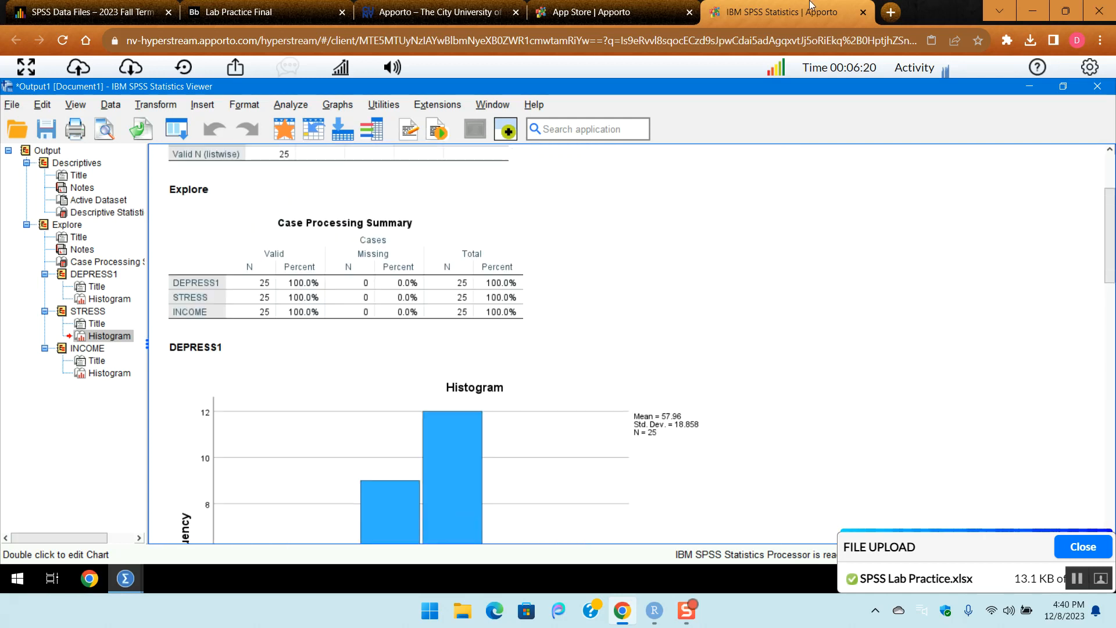
pyautogui.scroll(3, 860, 210)
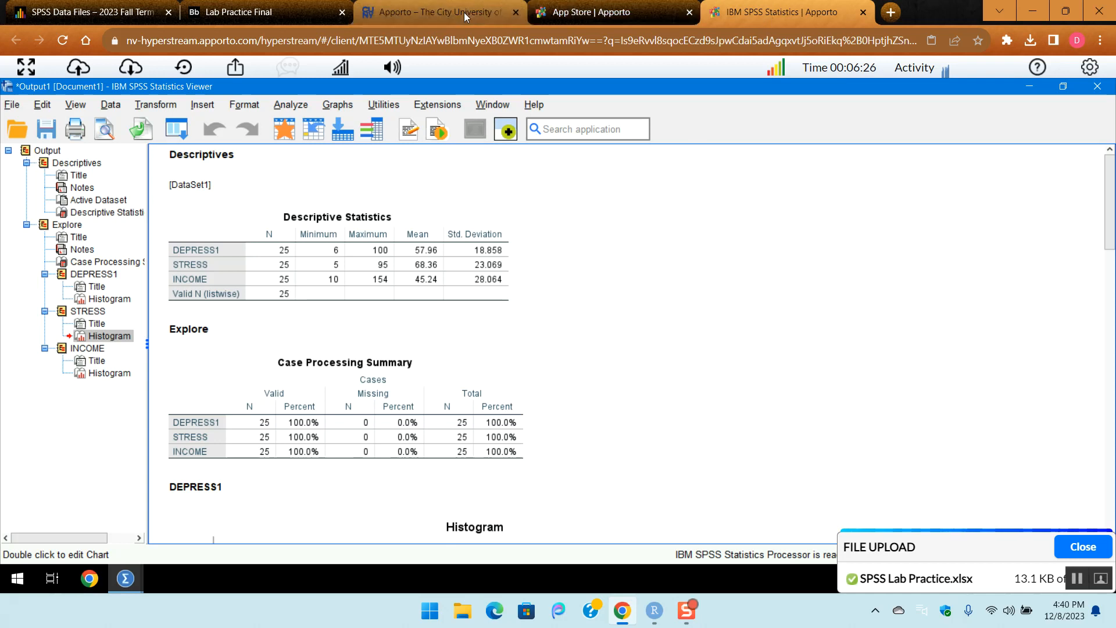
# - Return to the Lab Practice Final PDF and read the standardized scores and outliers part of question 2
pyautogui.click(584, 19)
pyautogui.click(481, 11)
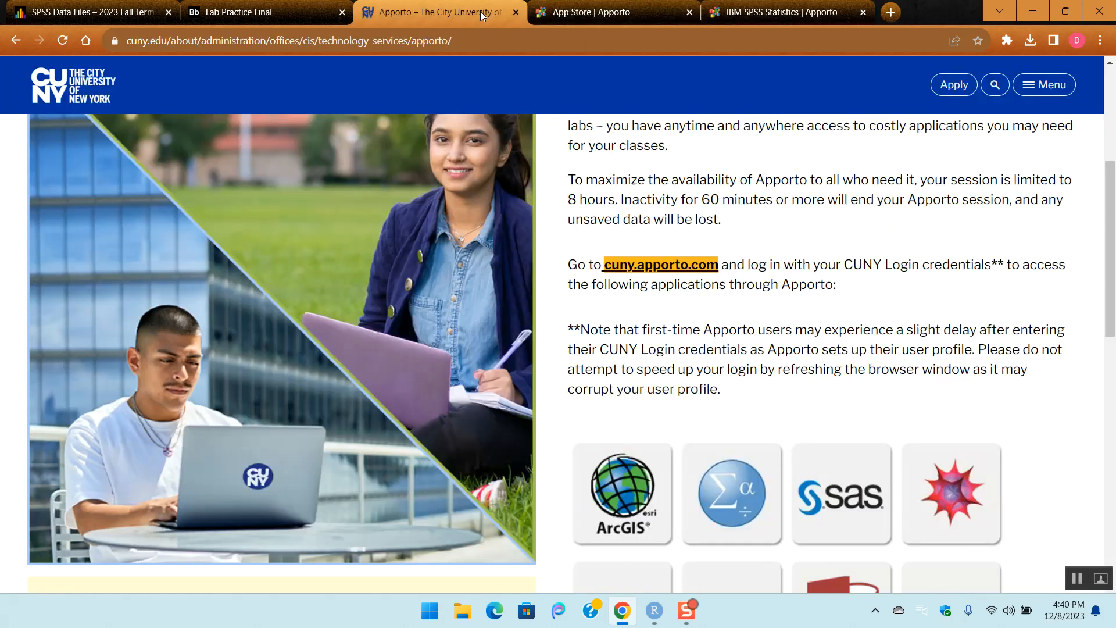
pyautogui.click(259, 18)
pyautogui.scroll(-2, 567, 468)
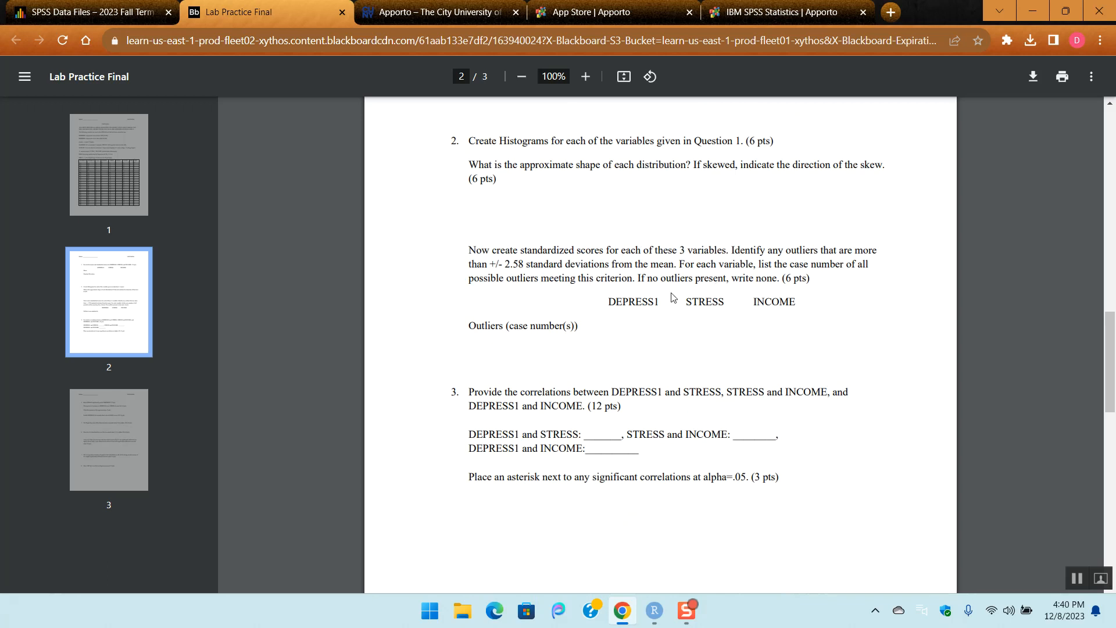
# - Go back to the SPSS session and rerun Descriptives for DEPRESS1, STRESS and INCOME, saving standardized values as variables
pyautogui.click(750, 8)
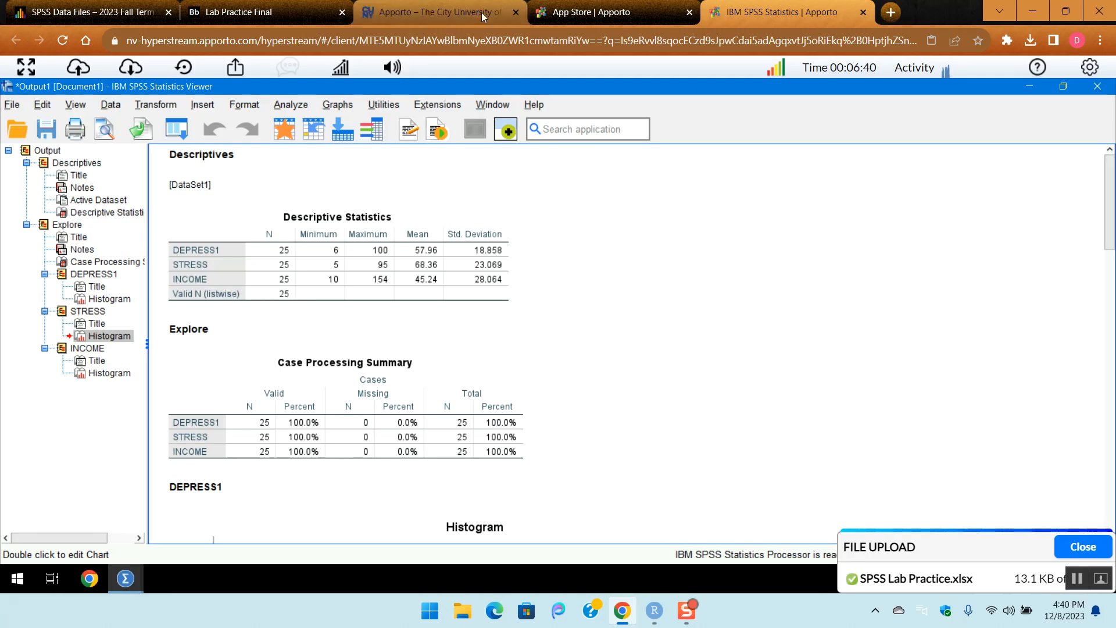
pyautogui.click(280, 105)
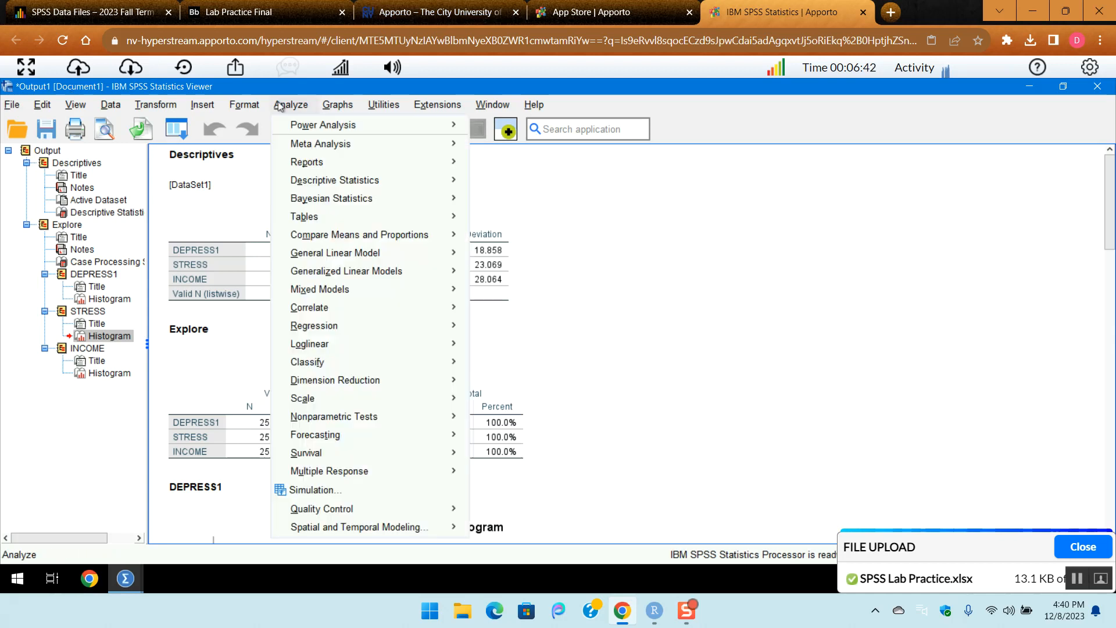
pyautogui.moveTo(372, 180)
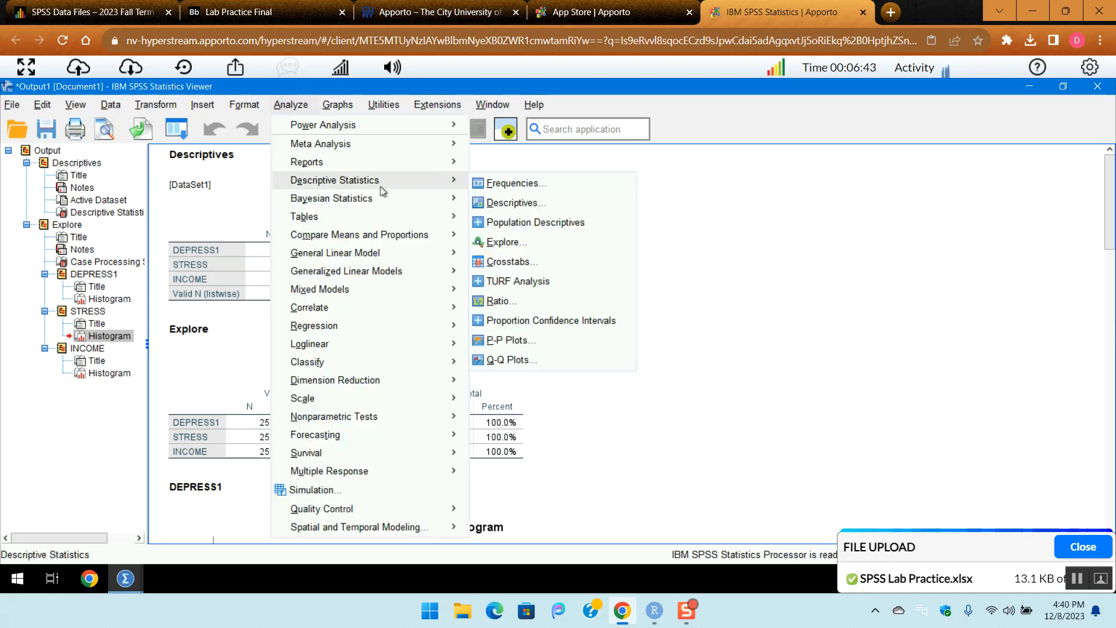
pyautogui.click(514, 204)
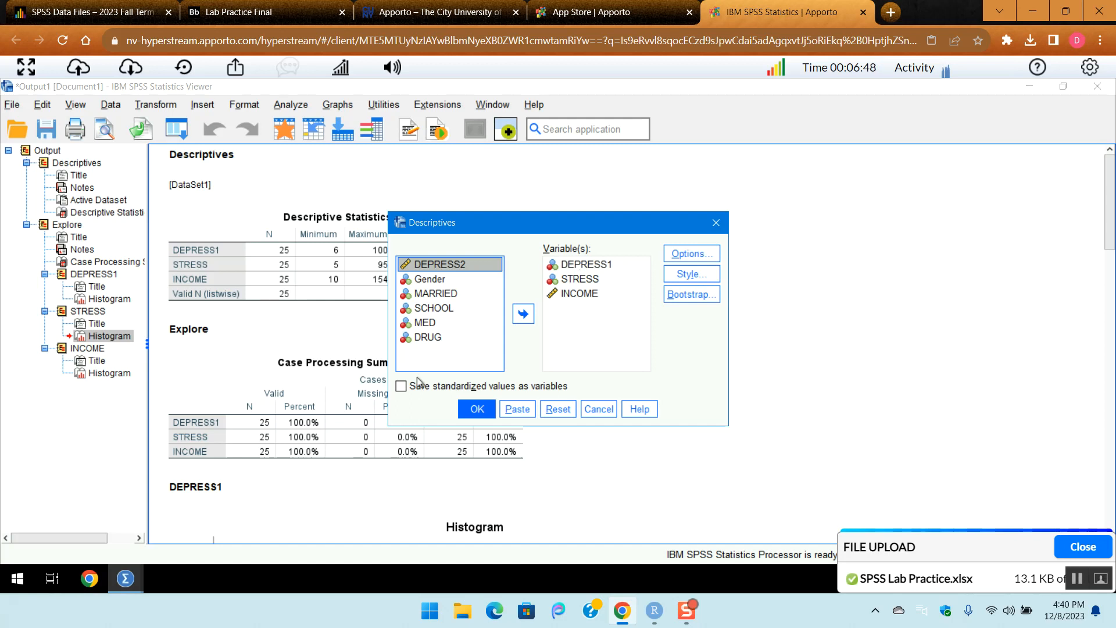
pyautogui.click(401, 388)
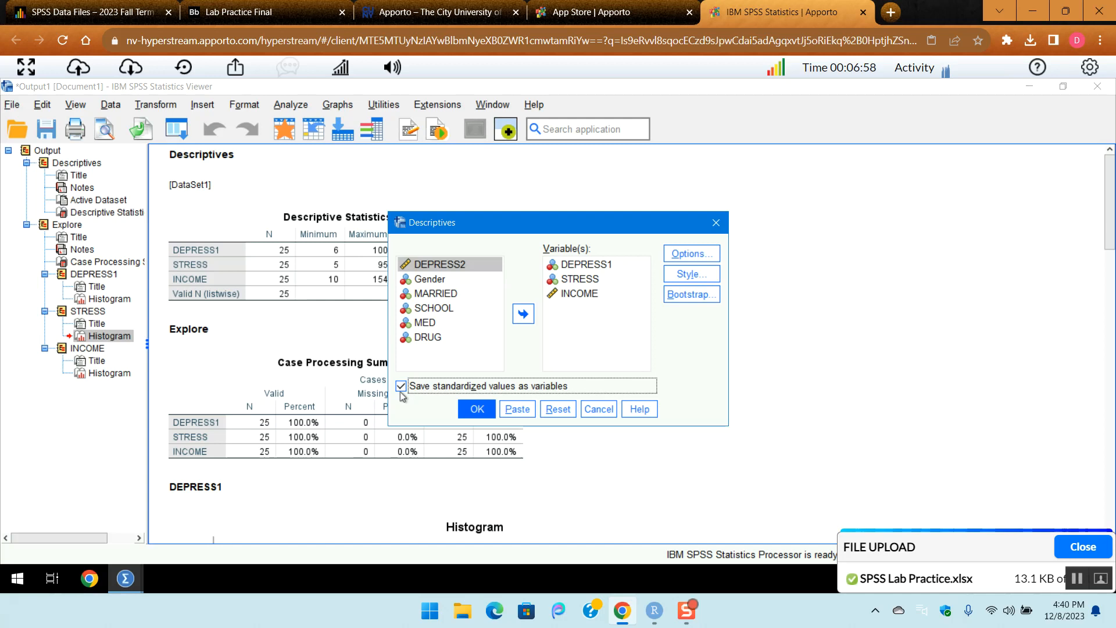
pyautogui.click(477, 408)
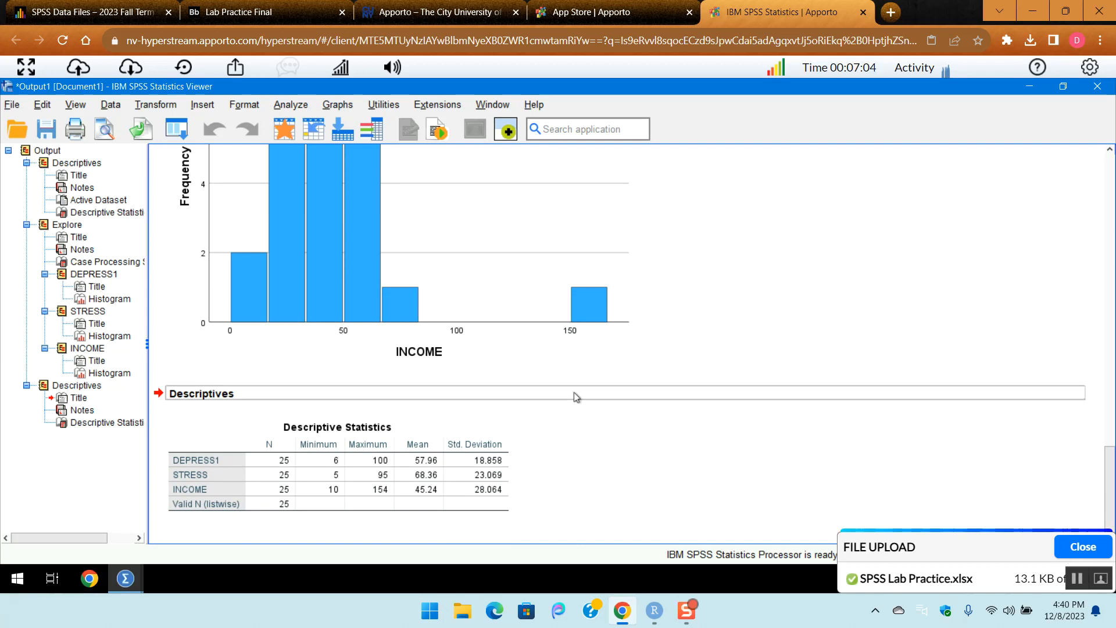
pyautogui.click(384, 505)
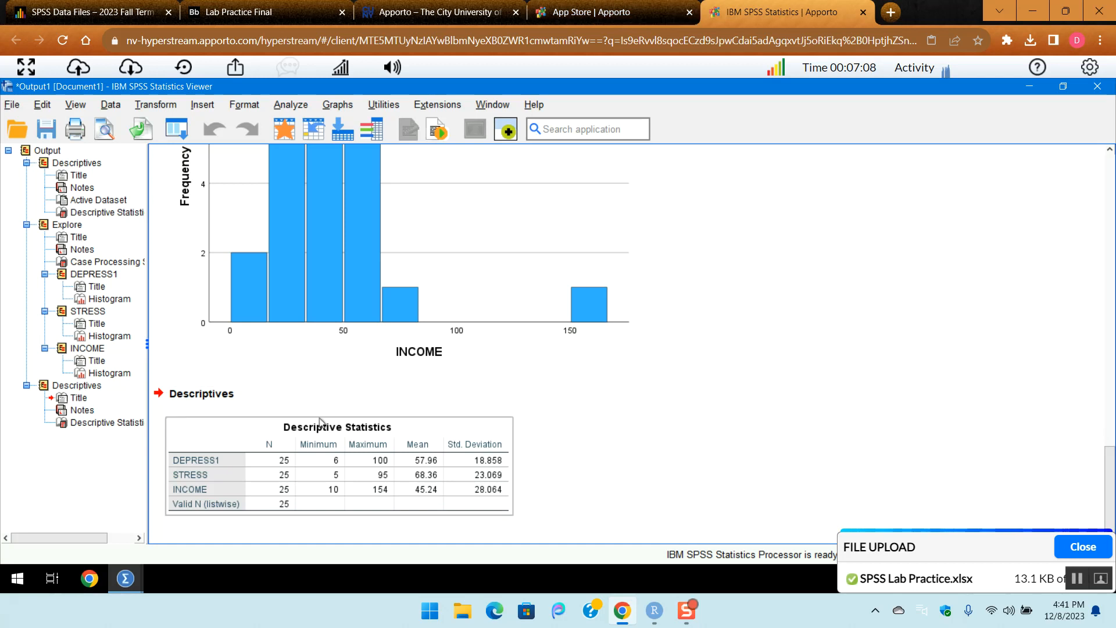
# - Switch to the Data Editor showing the new standardized score variables and dismiss the file upload notice
pyautogui.moveTo(132, 581)
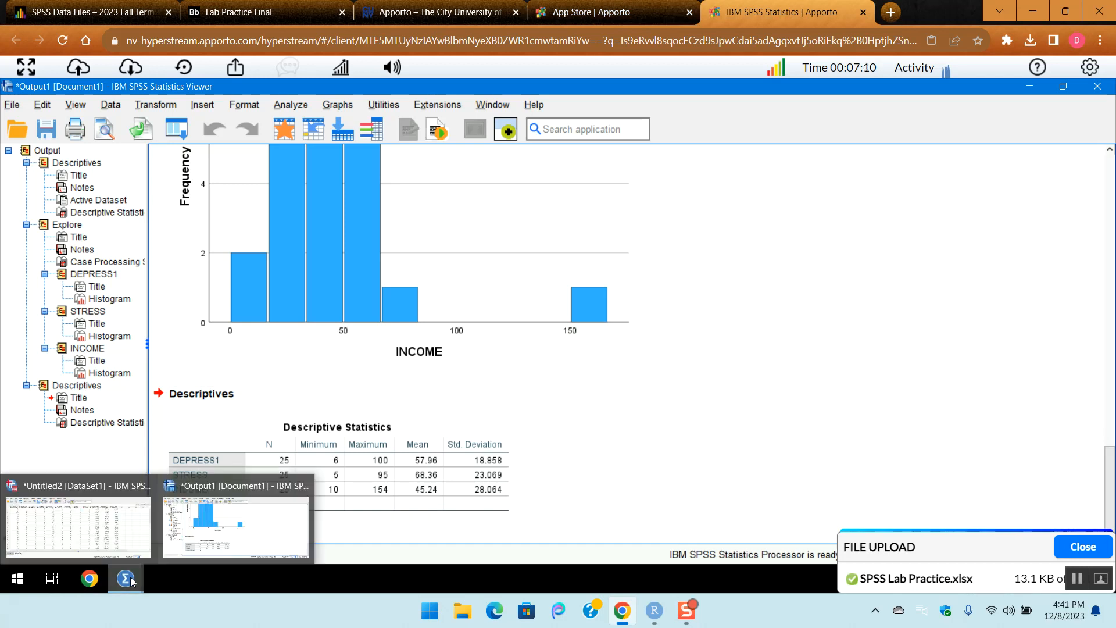
pyautogui.click(74, 520)
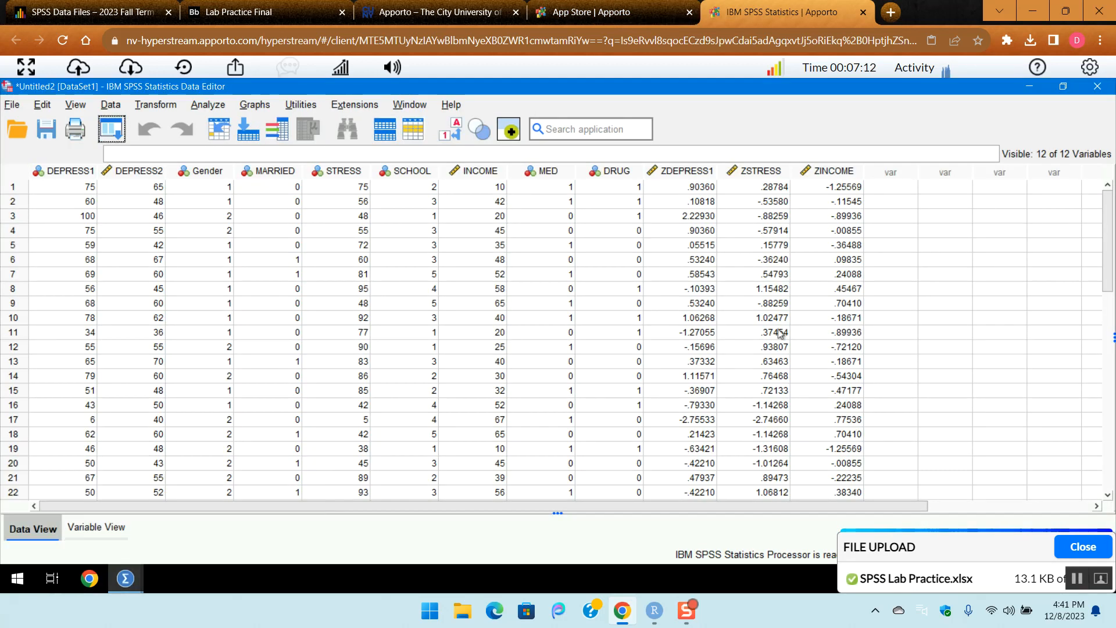
pyautogui.click(1081, 550)
pyautogui.scroll(-2, 886, 406)
pyautogui.scroll(2, 885, 317)
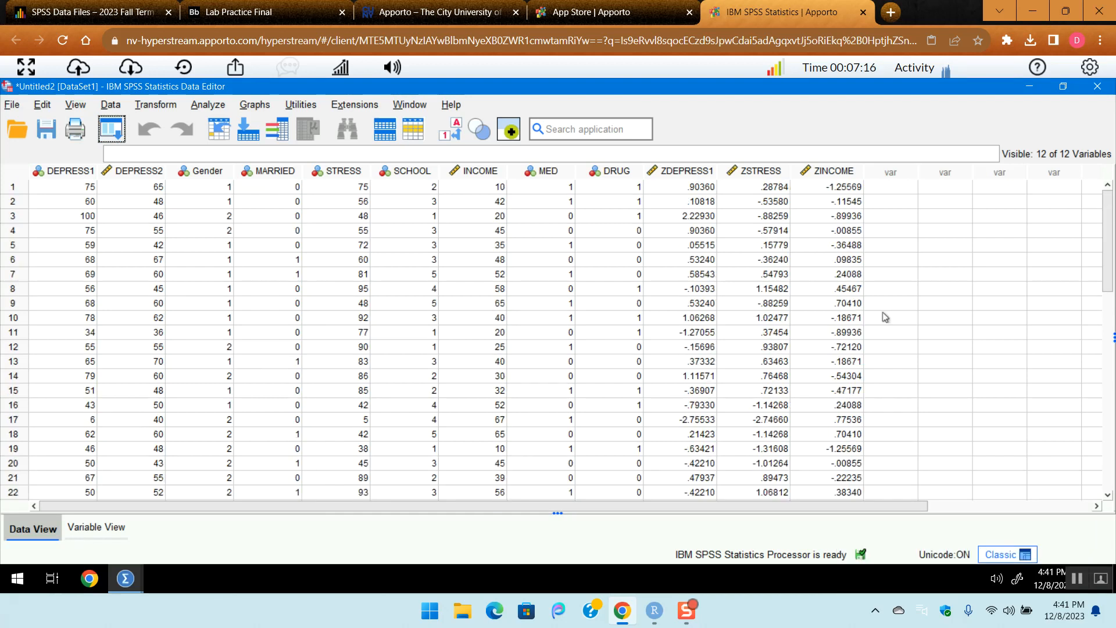
# - Go through the ZDEPRESS1 scores case by case to check for outliers
pyautogui.click(705, 189)
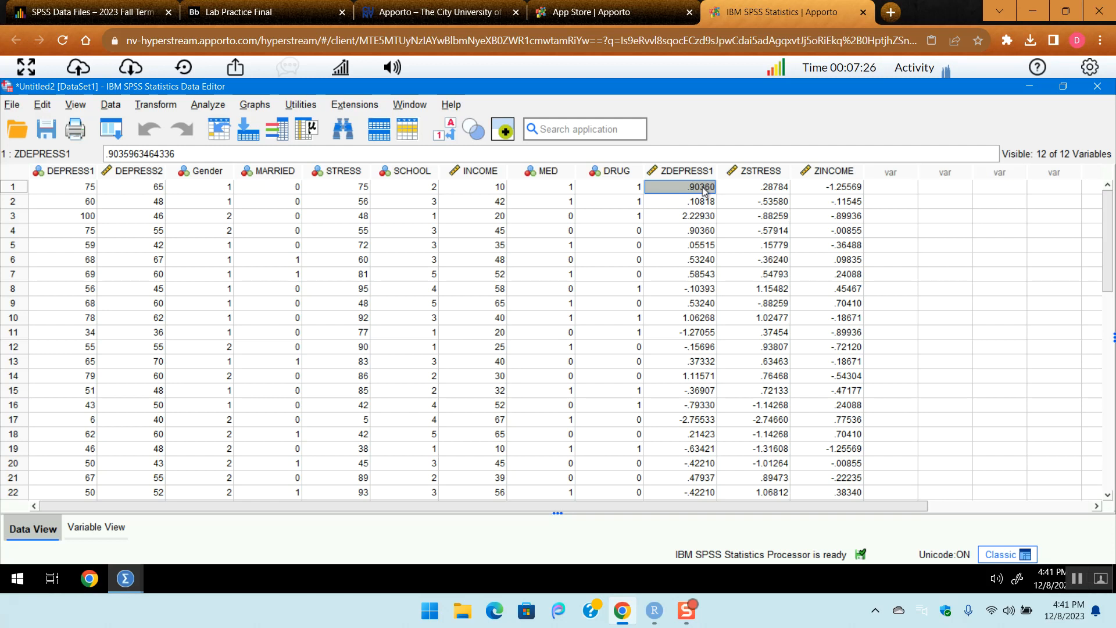
pyautogui.press('Down')
pyautogui.press('Down')
pyautogui.press('Down')
pyautogui.press('Down')
pyautogui.press('Down')
pyautogui.press('Down')
pyautogui.press('Down')
pyautogui.press('Down')
pyautogui.press('Down')
pyautogui.press('Down')
pyautogui.press('Down')
pyautogui.press('Down')
pyautogui.press('Down')
pyautogui.press('Down')
pyautogui.press('Down')
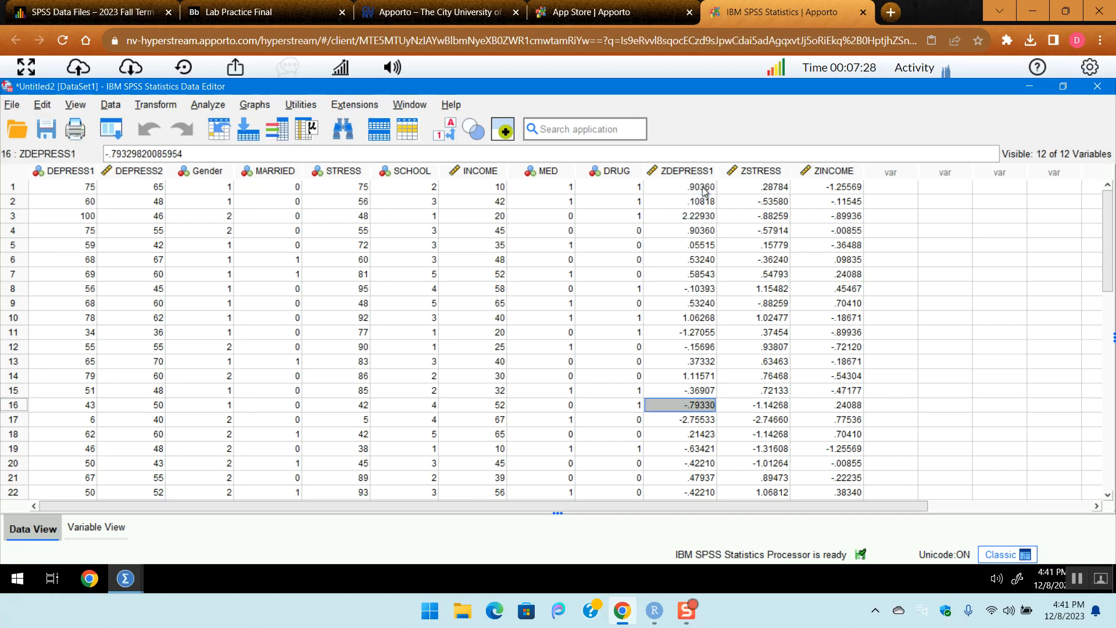
pyautogui.press('Down')
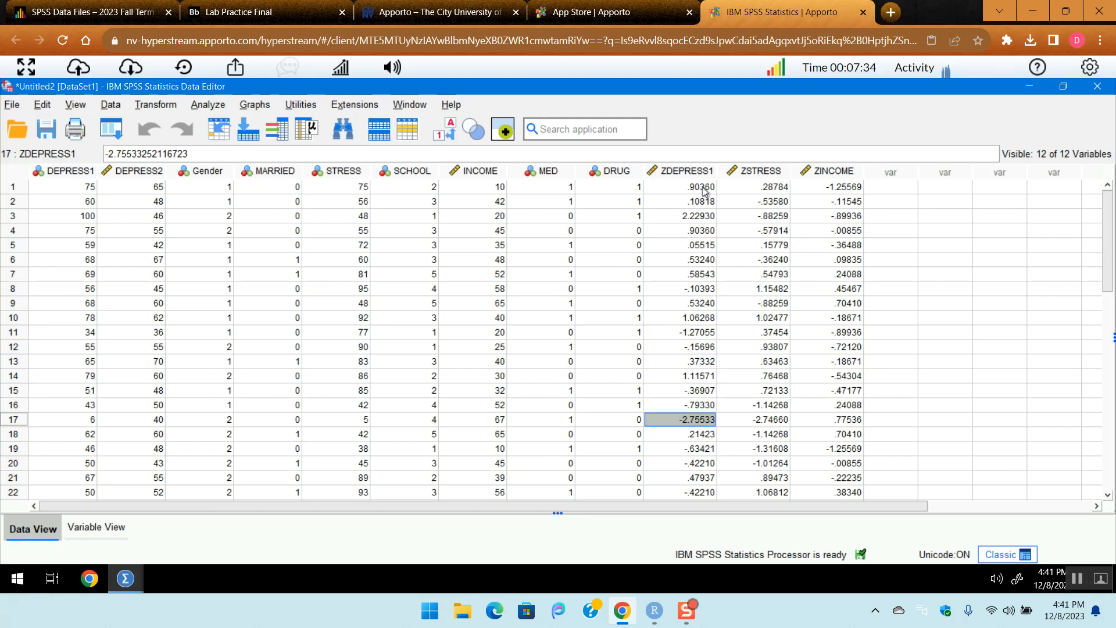
pyautogui.press('Down')
pyautogui.press('Down')
pyautogui.press('Down')
pyautogui.press('Down')
pyautogui.press('Down')
pyautogui.press('Down')
pyautogui.press('Down')
pyautogui.press('Down')
pyautogui.press('Down')
pyautogui.press('Down')
# - Go through the ZSTRESS scores from the first case to the last to check for outliers
pyautogui.scroll(2, 775, 204)
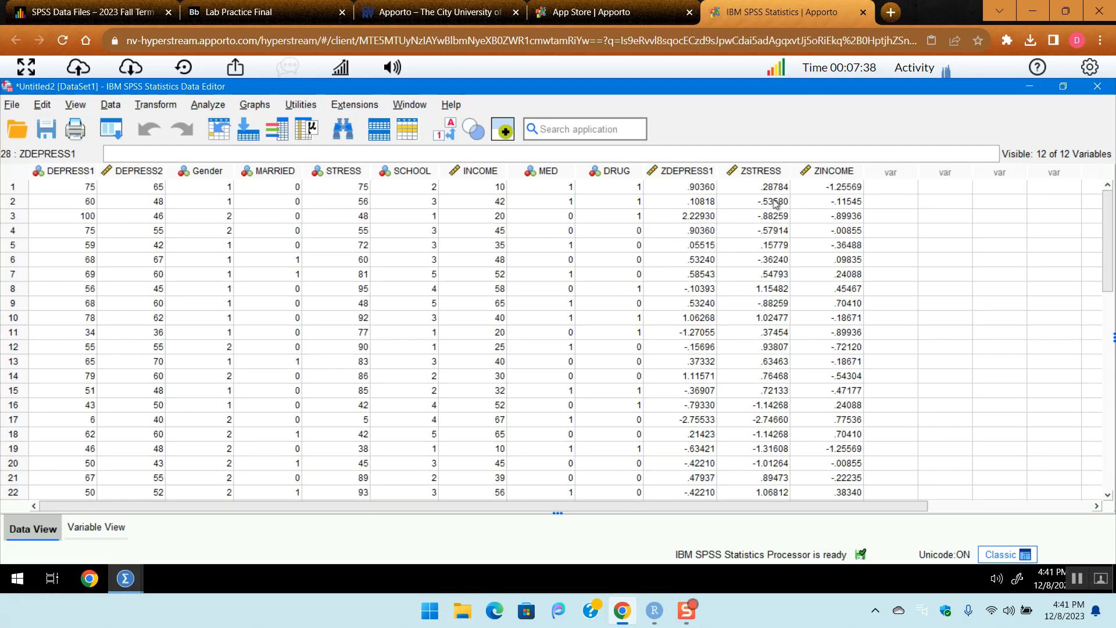
pyautogui.click(774, 188)
pyautogui.press('Down')
pyautogui.press('Down')
pyautogui.press('Down')
pyautogui.press('Down')
pyautogui.press('Down')
pyautogui.press('Down')
pyautogui.press('Down')
pyautogui.press('Down')
pyautogui.press('Down')
pyautogui.press('Down')
pyautogui.press('Down')
pyautogui.press('Down')
pyautogui.press('Down')
pyautogui.press('Down')
pyautogui.press('Down')
pyautogui.press('Down')
pyautogui.press('Down')
pyautogui.hotkey('shift', 'Up')
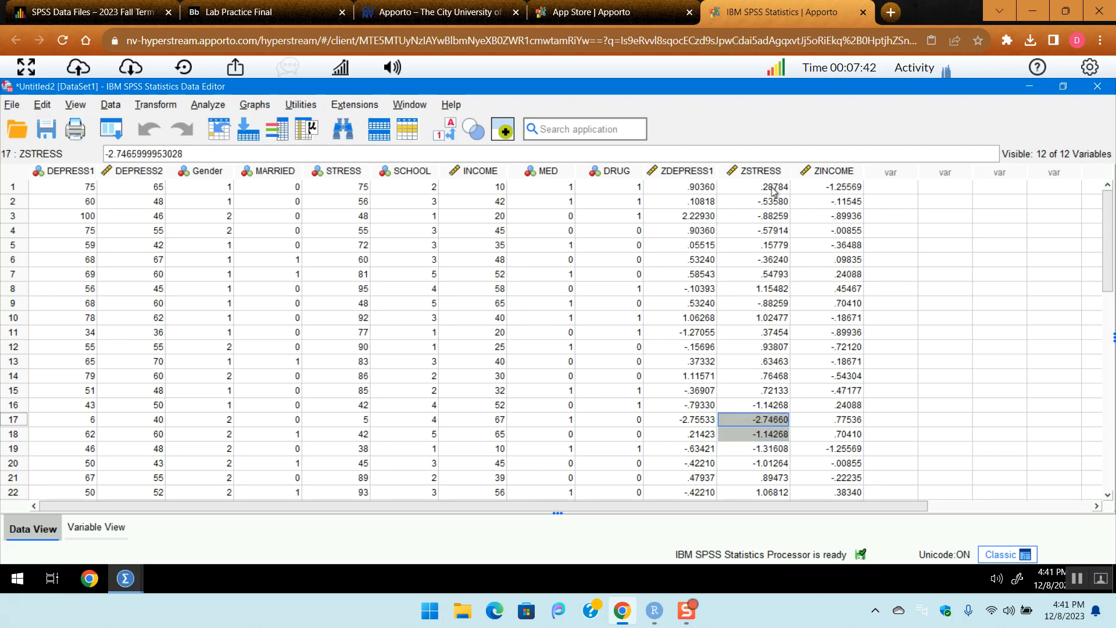
pyautogui.press('Up')
pyautogui.press('Down')
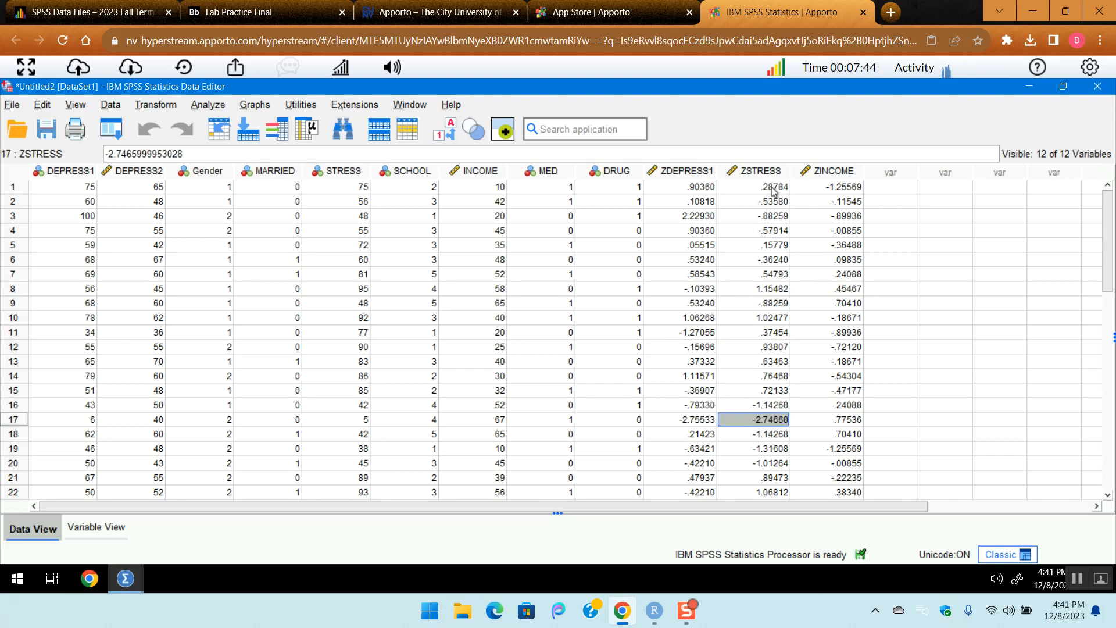
pyautogui.press('Down')
pyautogui.press('Down')
pyautogui.press('Down')
pyautogui.press('Down')
pyautogui.press('Down')
pyautogui.press('Down')
pyautogui.press('Down')
pyautogui.press('Down')
pyautogui.press('Down')
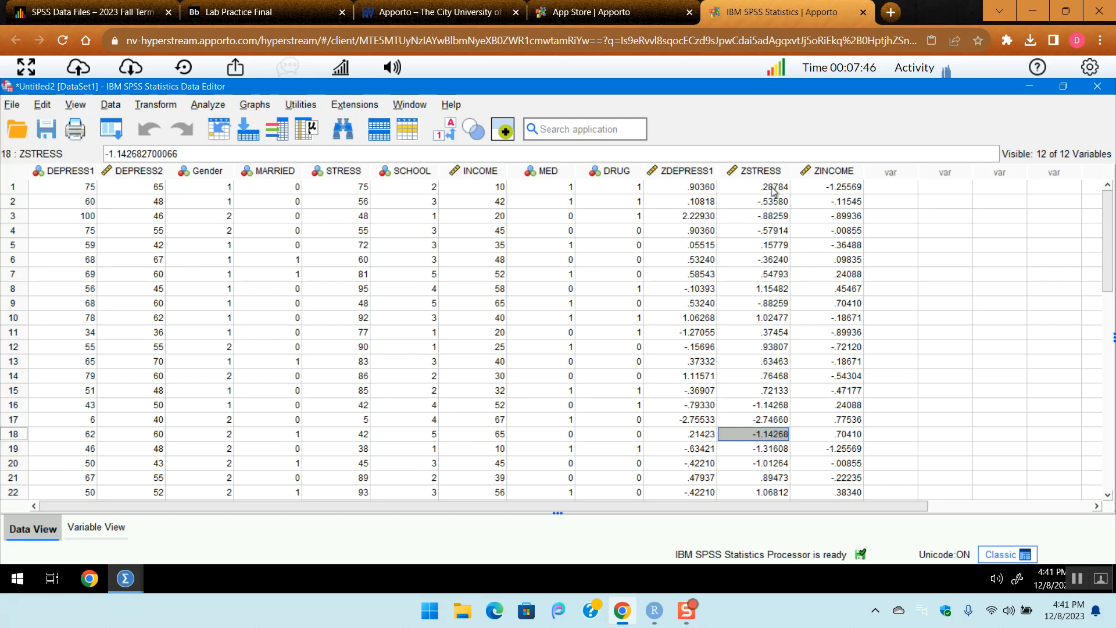
pyautogui.press('Down')
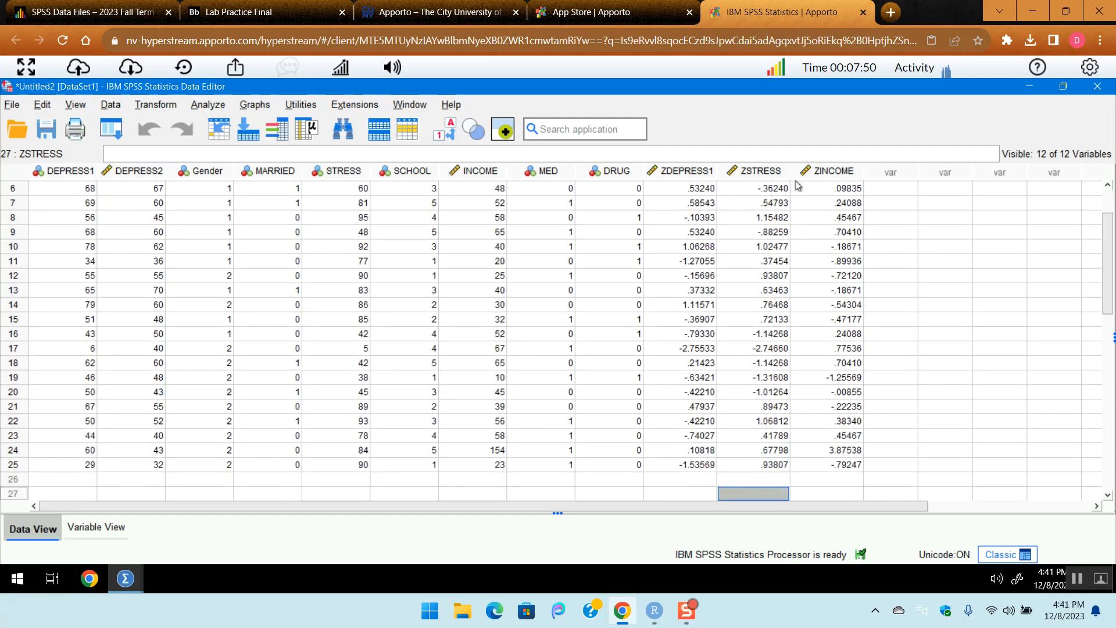
# - Check the ZINCOME scores for outliers across all cases and return to the first case
pyautogui.scroll(2, 799, 185)
pyautogui.click(839, 187)
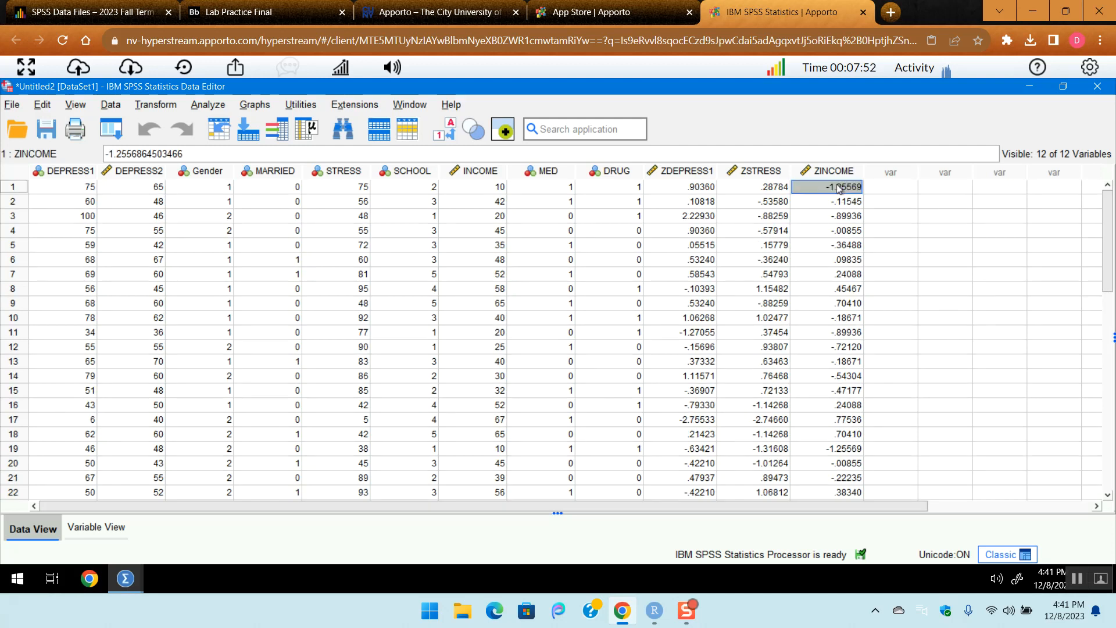
pyautogui.press('Down')
pyautogui.press('Down')
pyautogui.press('Down')
pyautogui.press('Down')
pyautogui.press('Down')
pyautogui.press('Down')
pyautogui.press('Down')
pyautogui.press('Down')
pyautogui.press('Down')
pyautogui.press('Down')
pyautogui.press('Down')
pyautogui.press('Down')
pyautogui.press('Down')
pyautogui.press('Down')
pyautogui.press('Down')
pyautogui.press('Down')
pyautogui.press('Down')
pyautogui.press('Down')
pyautogui.press('Down')
pyautogui.press('Down')
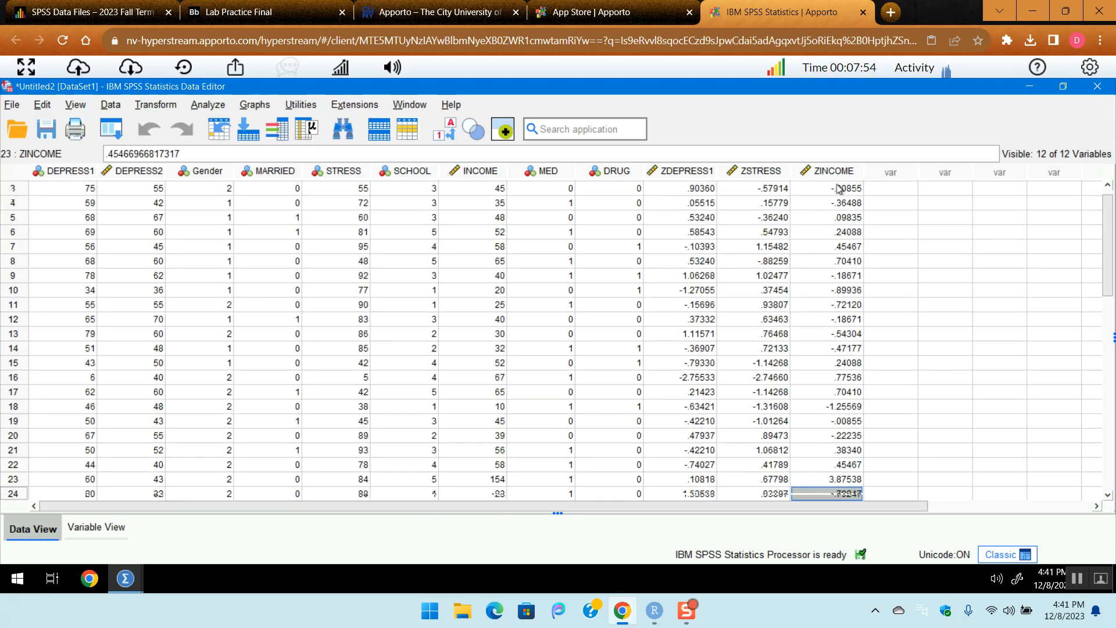
pyautogui.press('Up')
pyautogui.press('Up')
pyautogui.press('Up')
pyautogui.press('Up')
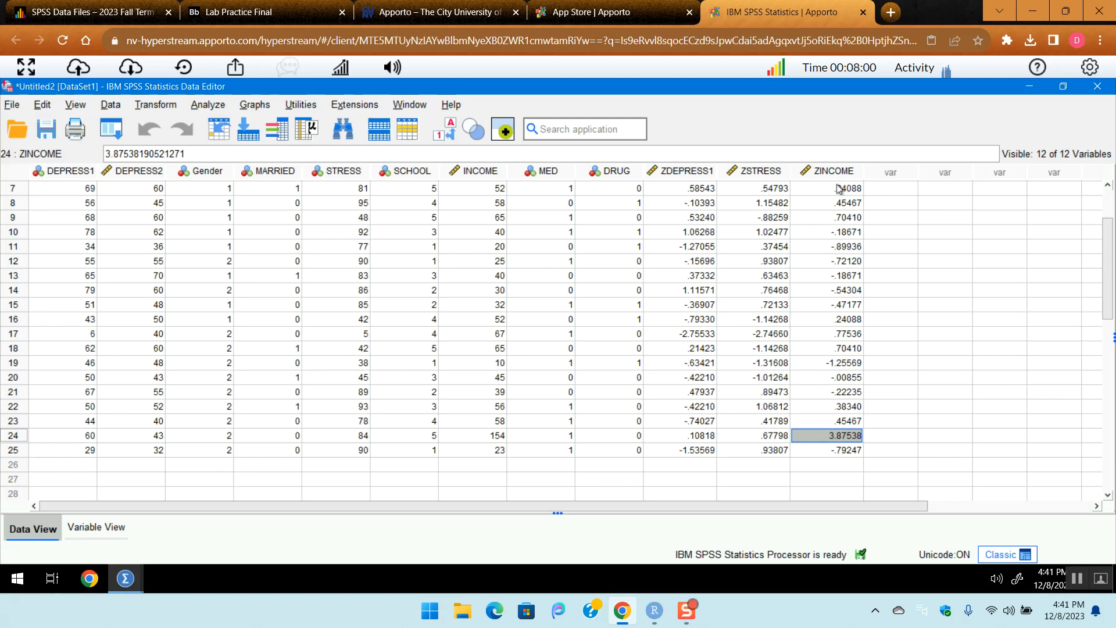
pyautogui.press('Up')
pyautogui.press('Up')
pyautogui.press('Up')
pyautogui.press('Up')
pyautogui.press('Up')
pyautogui.press('Up')
pyautogui.press('Up')
pyautogui.press('Up')
pyautogui.press('Up')
pyautogui.press('Up')
pyautogui.press('Up')
pyautogui.press('Up')
pyautogui.press('Up')
pyautogui.press('Up')
pyautogui.press('Up')
pyautogui.press('Up')
pyautogui.press('Up')
pyautogui.press('Up')
pyautogui.press('Up')
pyautogui.press('Up')
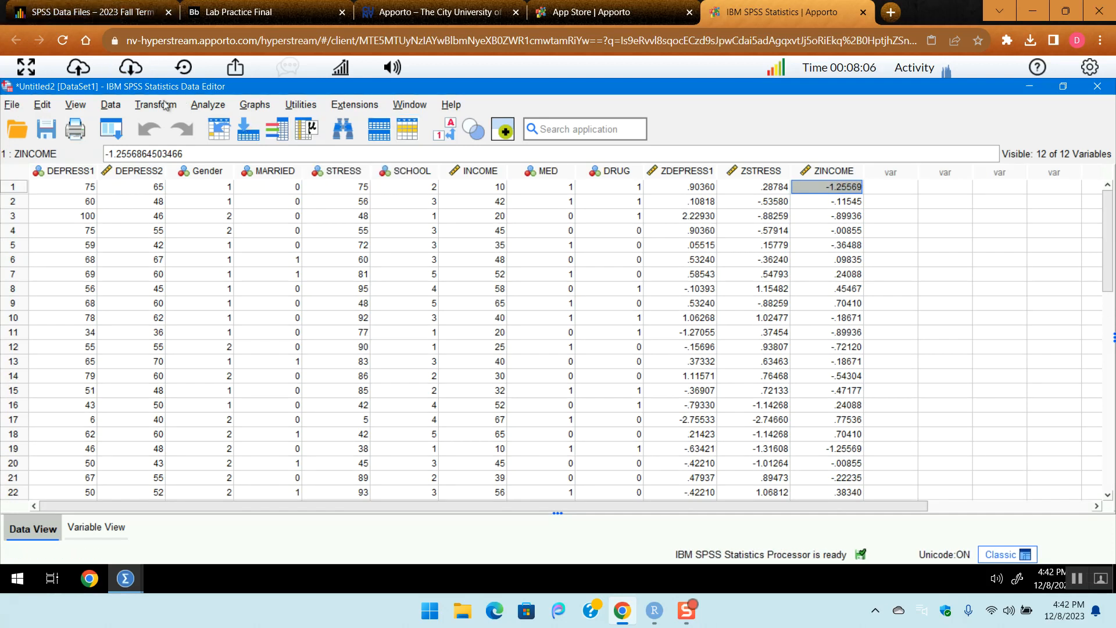
# - Open Select Cases for the dataset and choose to select cases only if a condition is satisfied
pyautogui.click(109, 109)
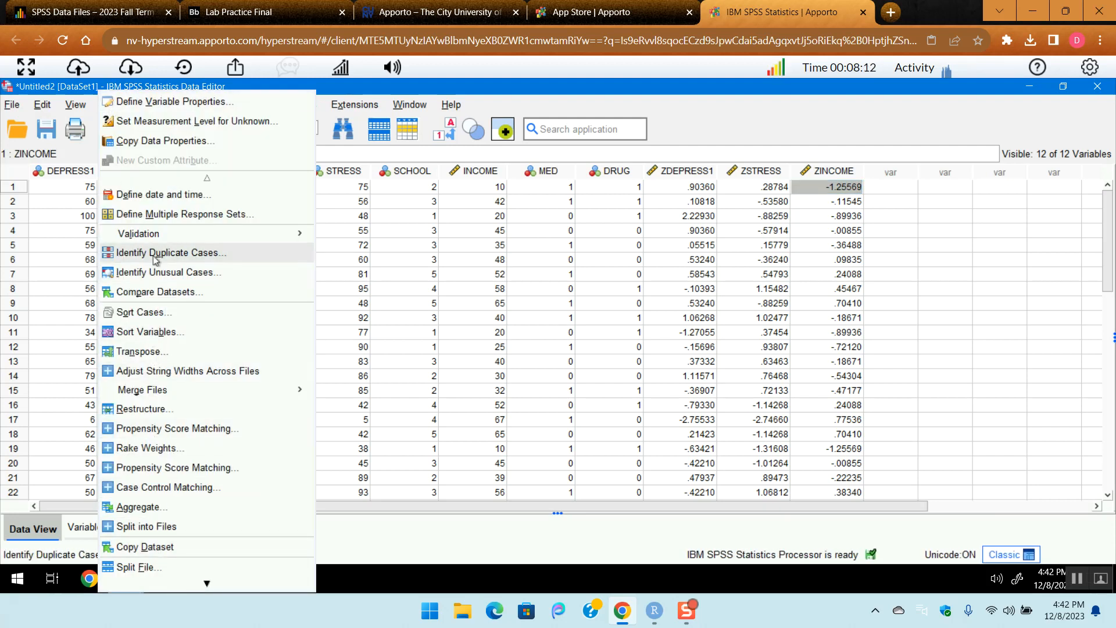
pyautogui.scroll(-2, 151, 244)
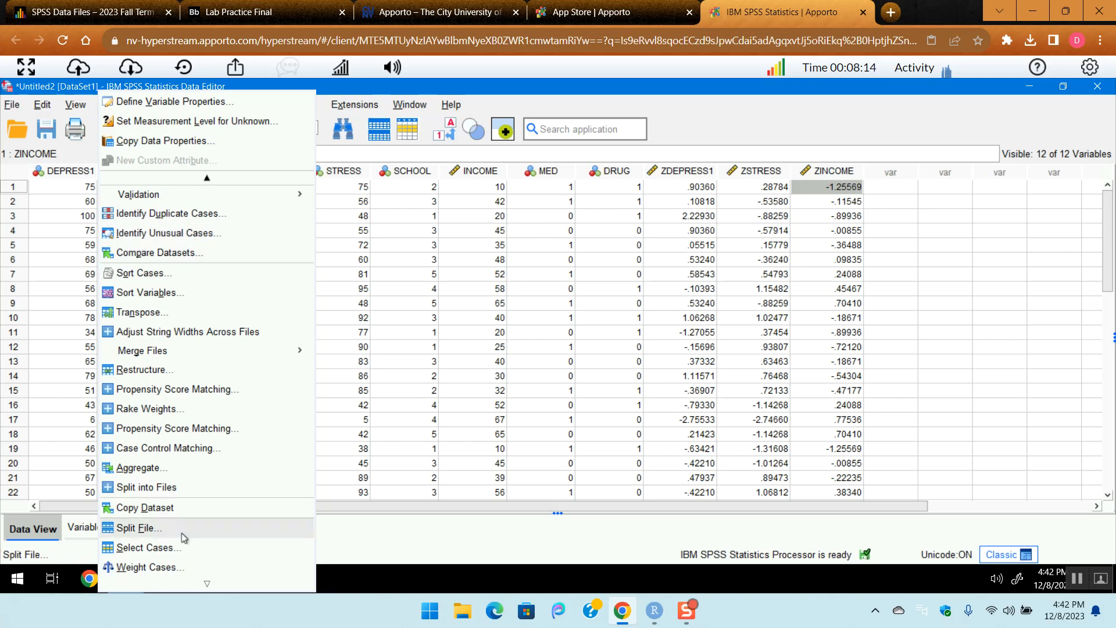
pyautogui.click(166, 548)
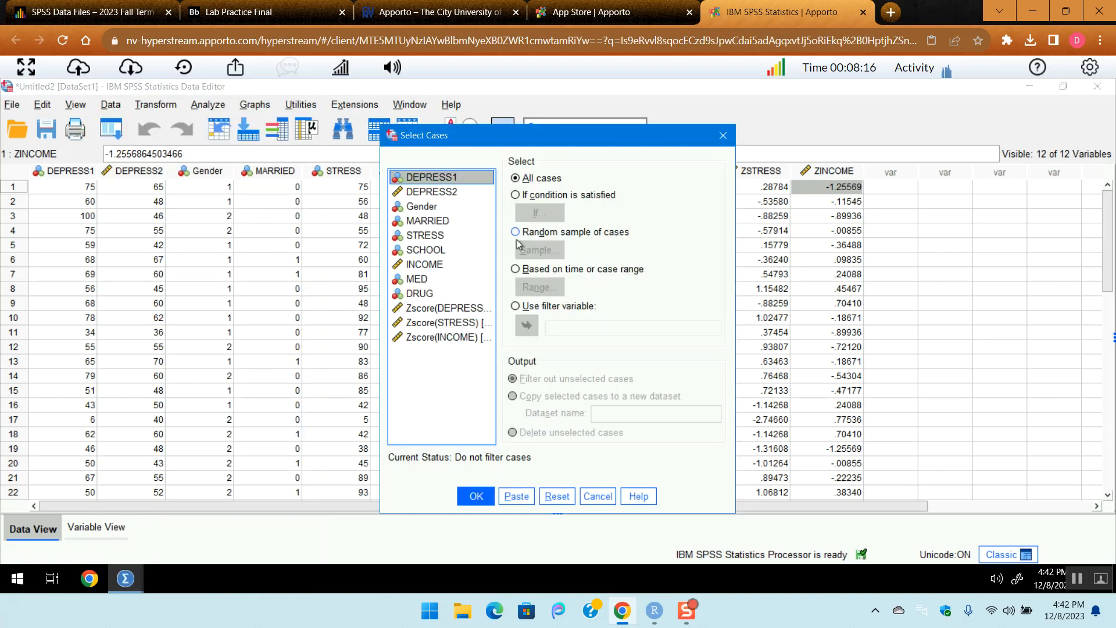
pyautogui.click(520, 197)
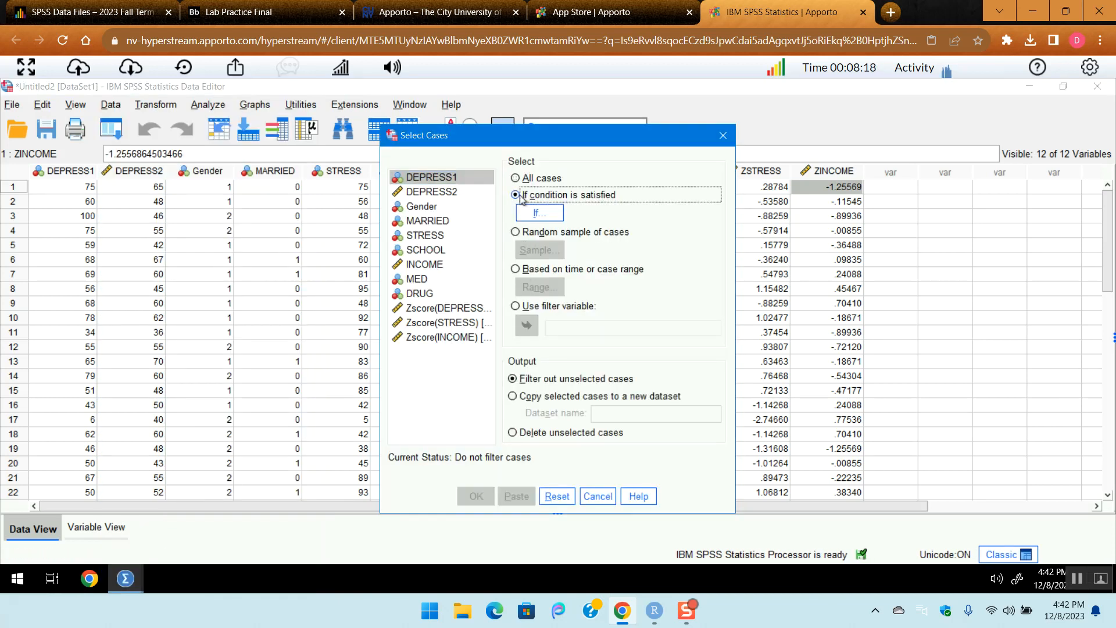
pyautogui.click(549, 214)
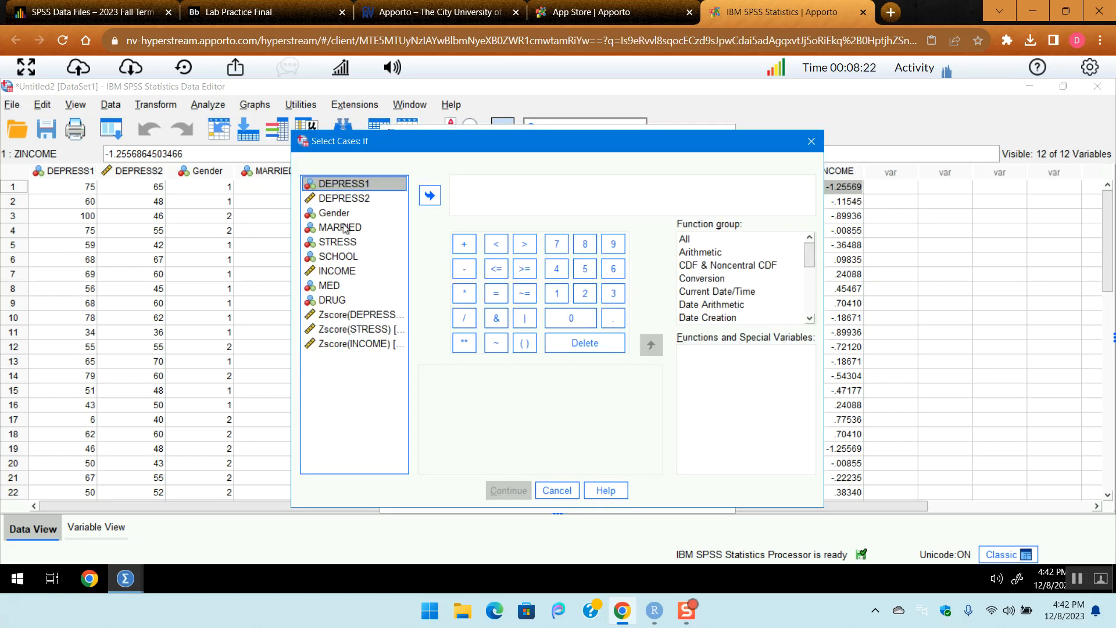
pyautogui.click(430, 197)
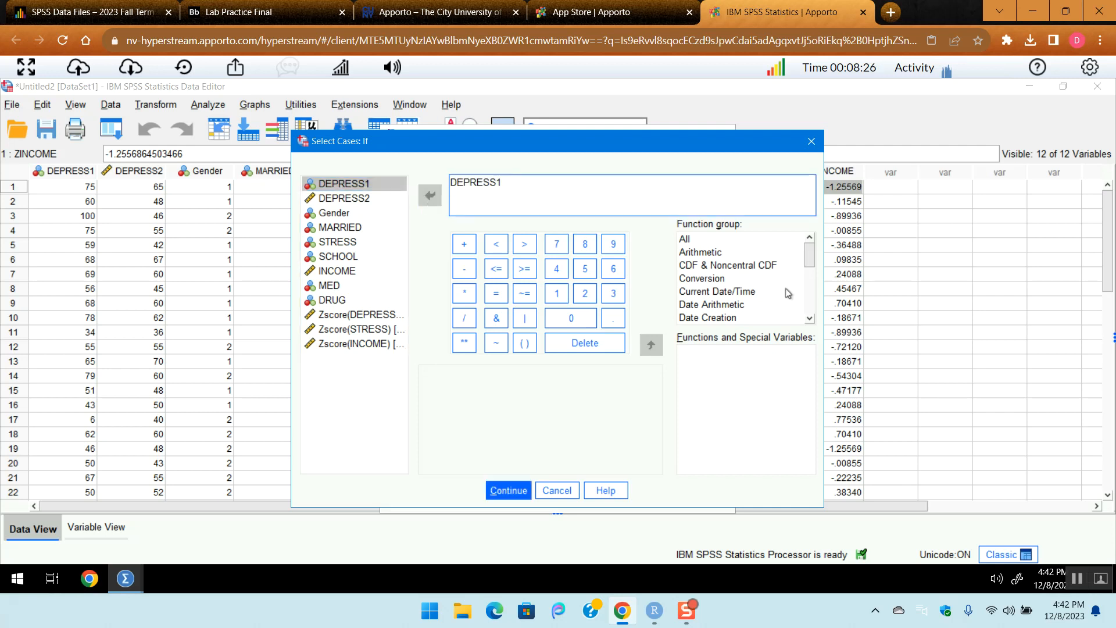
pyautogui.click(724, 256)
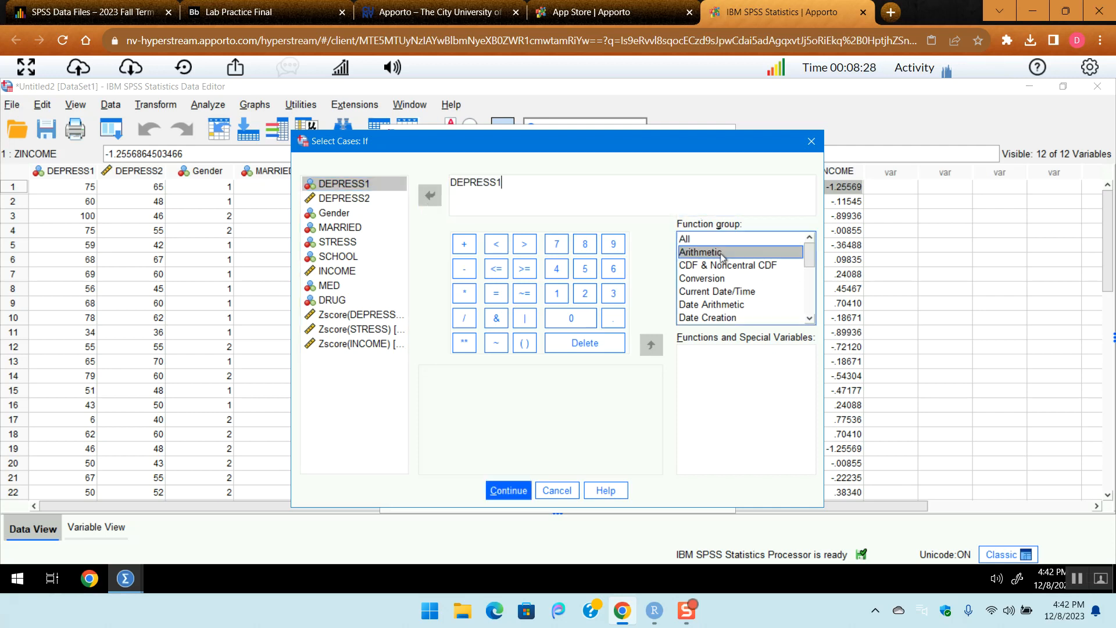
pyautogui.click(813, 303)
pyautogui.click(812, 307)
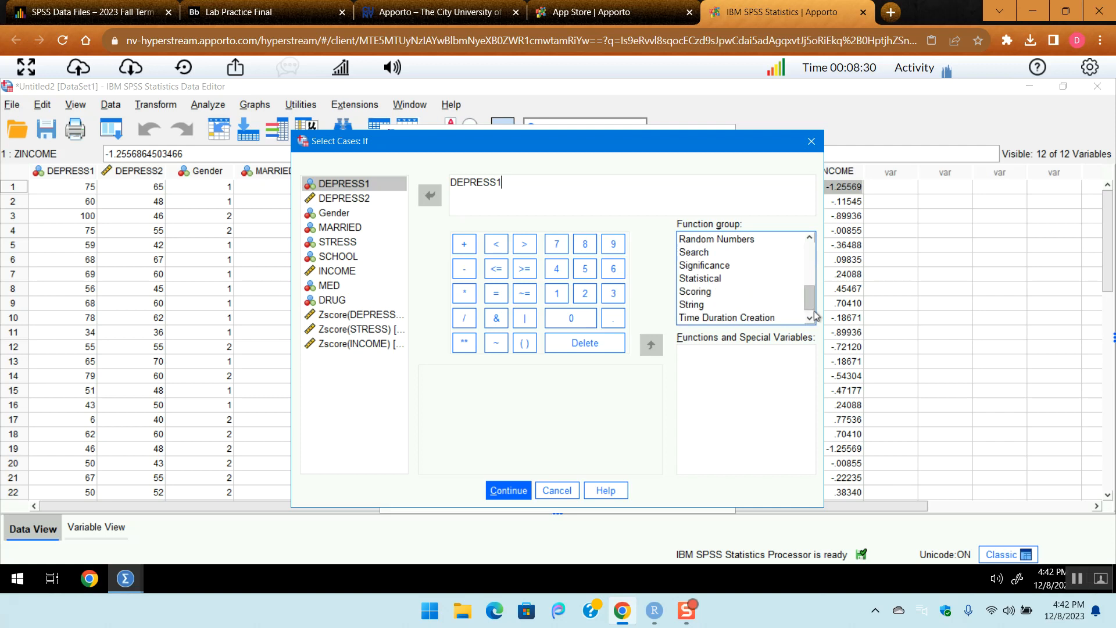
pyautogui.click(812, 307)
pyautogui.click(813, 249)
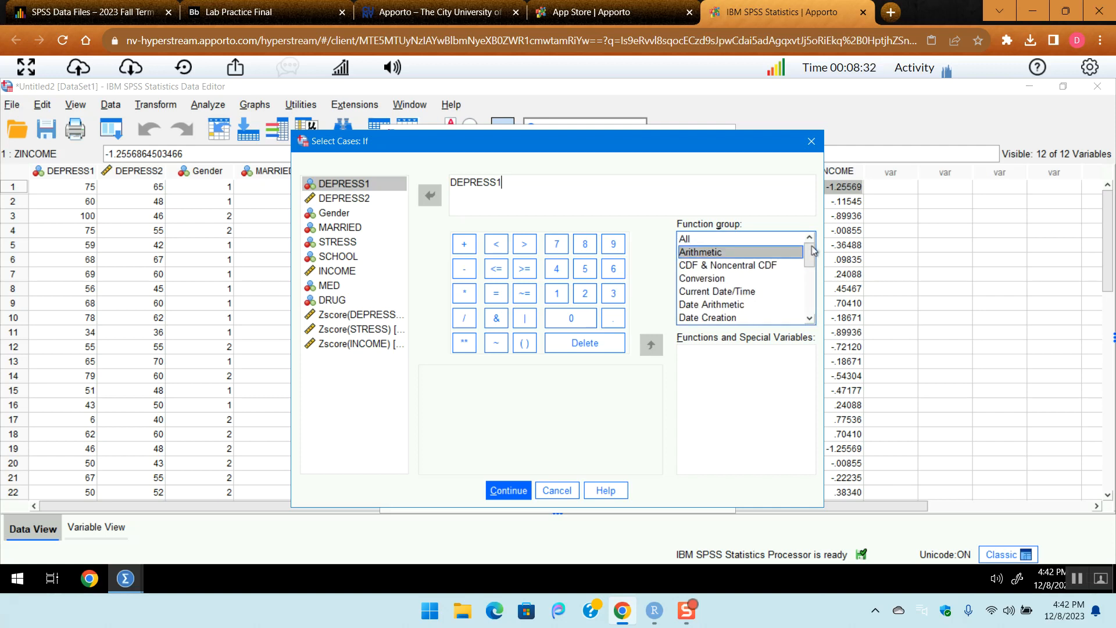
pyautogui.click(812, 304)
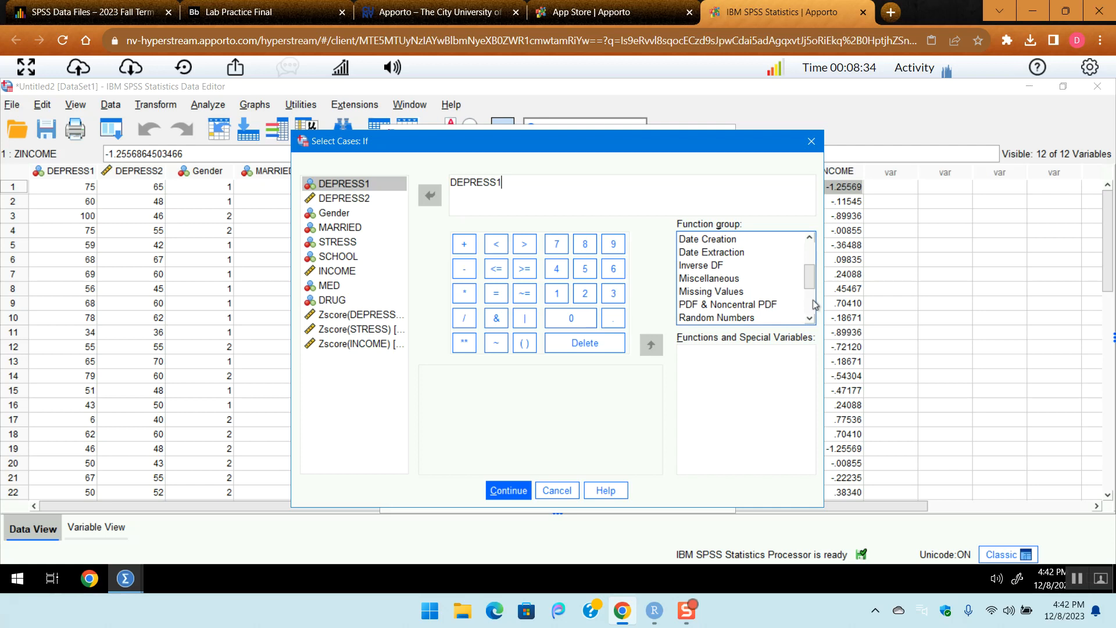
pyautogui.click(815, 305)
pyautogui.click(714, 280)
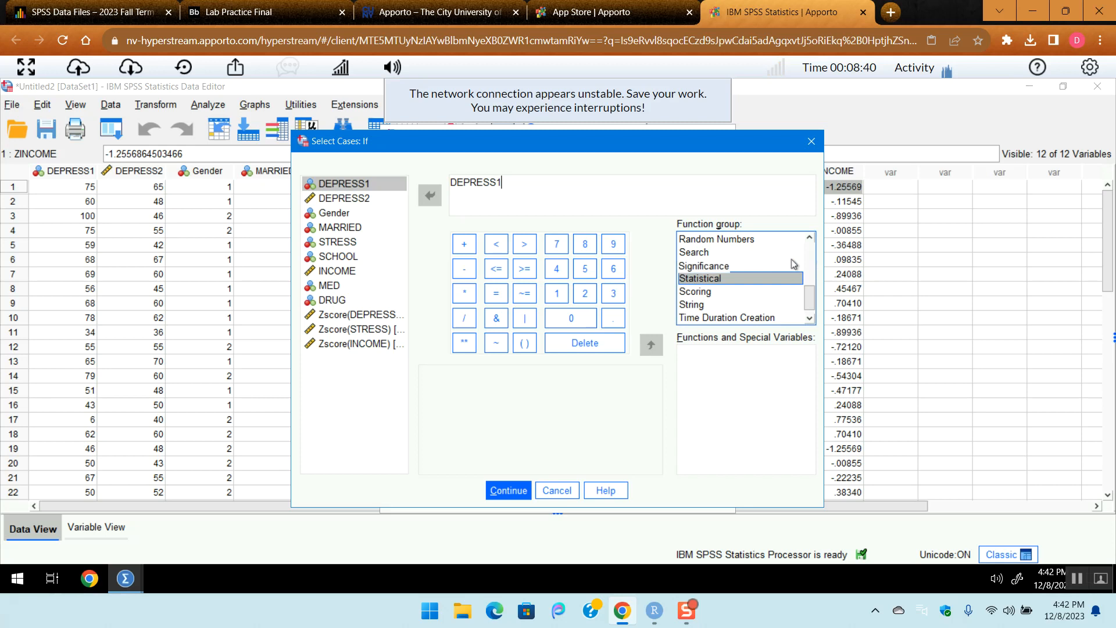
pyautogui.click(750, 292)
pyautogui.click(728, 279)
pyautogui.scroll(4, 817, 262)
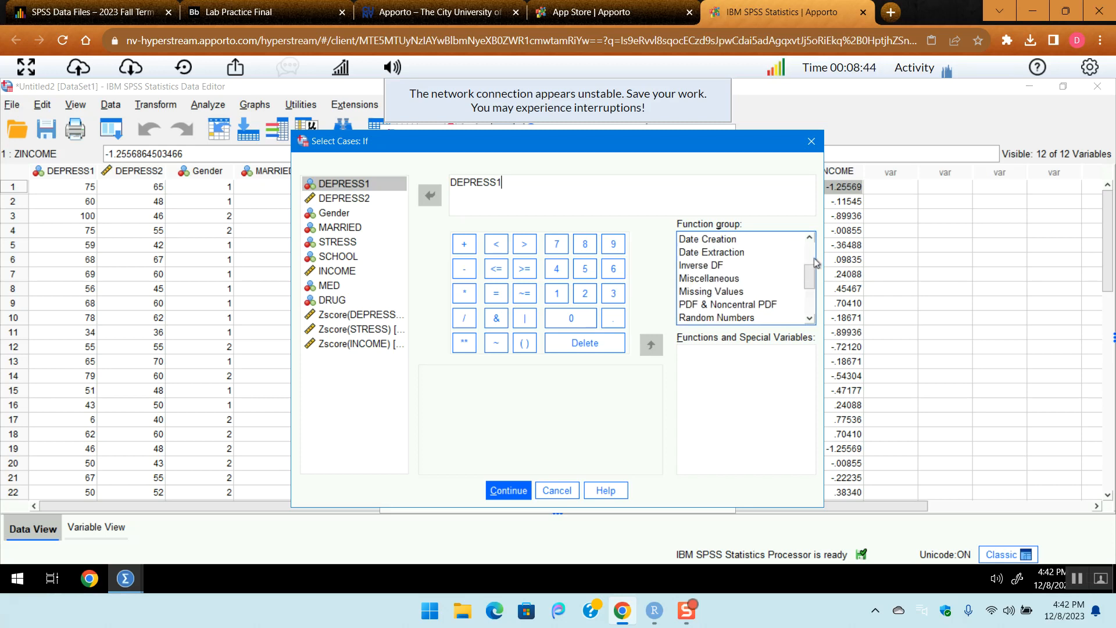
pyautogui.click(697, 254)
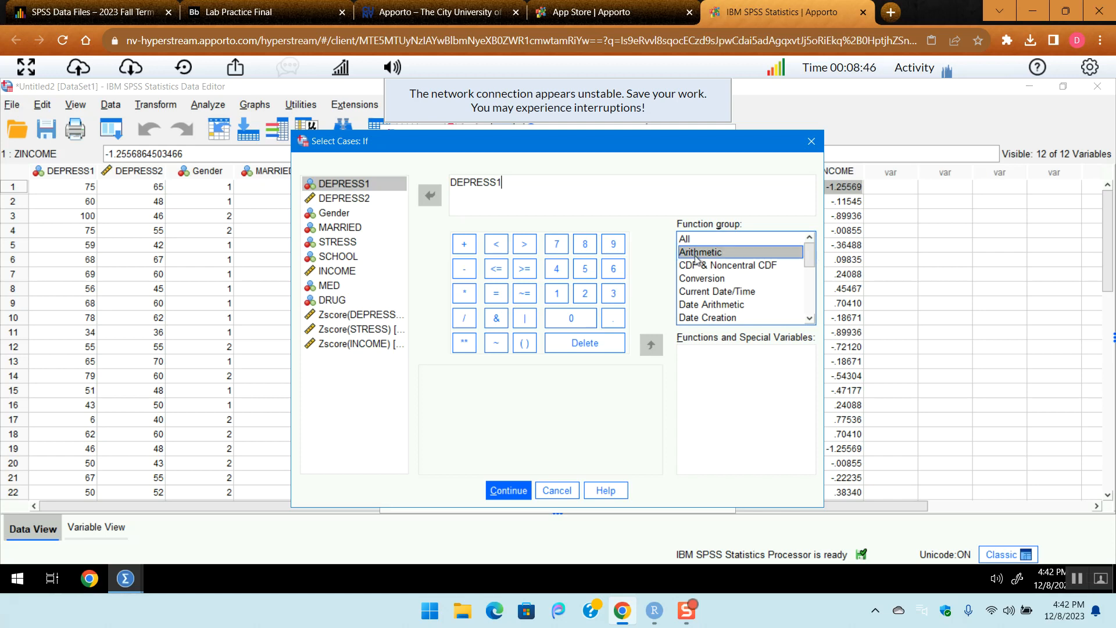
pyautogui.scroll(-5, 812, 316)
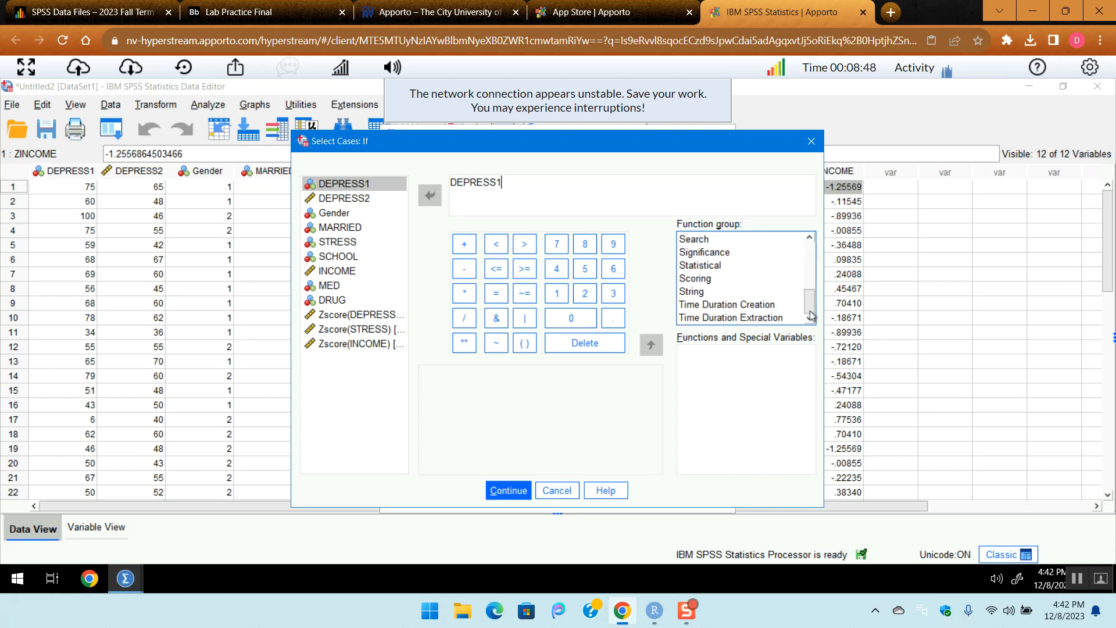
pyautogui.click(721, 266)
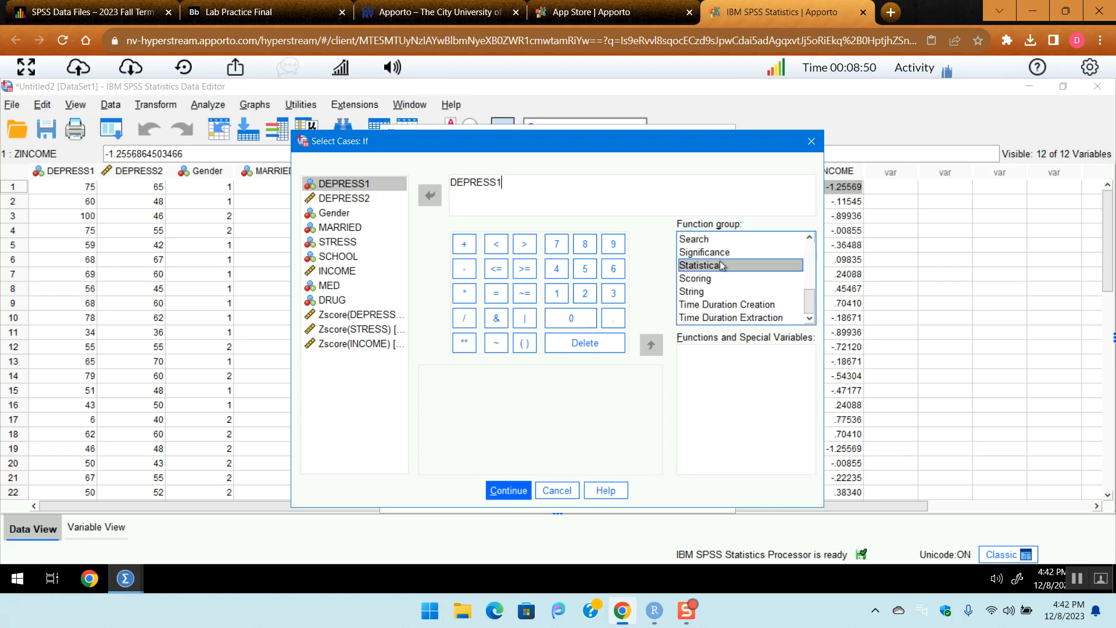
pyautogui.click(557, 491)
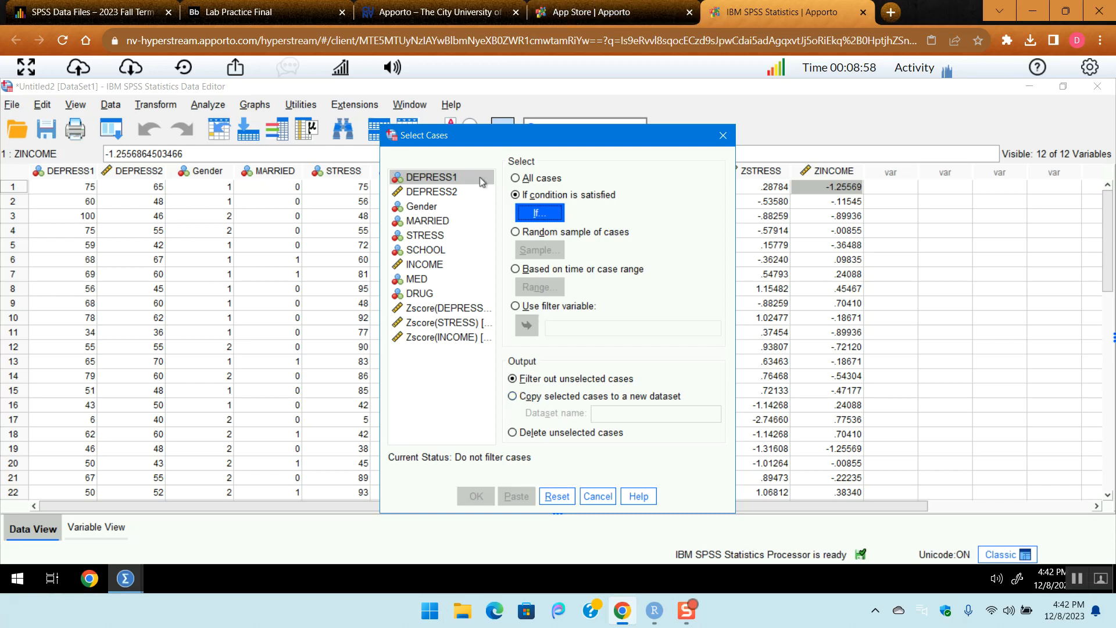
pyautogui.click(557, 215)
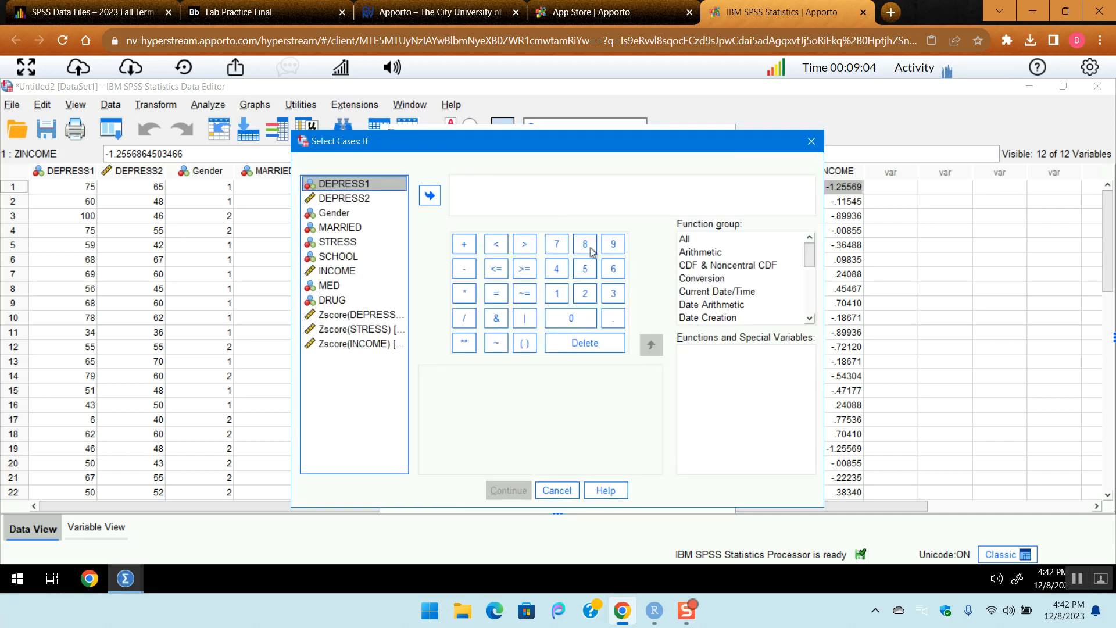
pyautogui.click(430, 196)
pyautogui.click(708, 257)
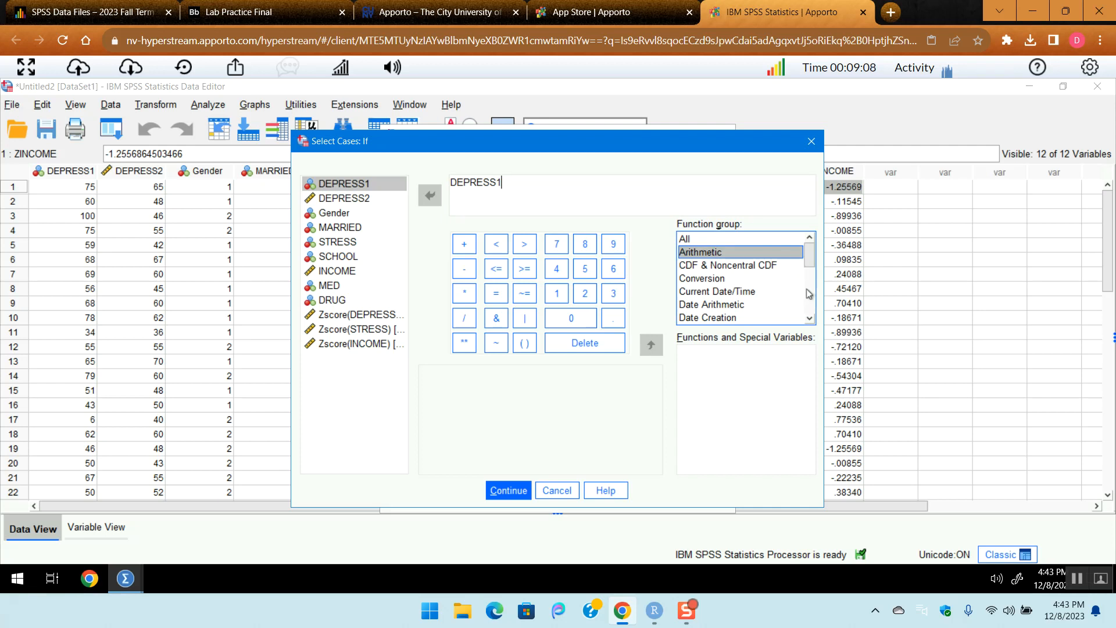
pyautogui.click(811, 294)
pyautogui.click(714, 292)
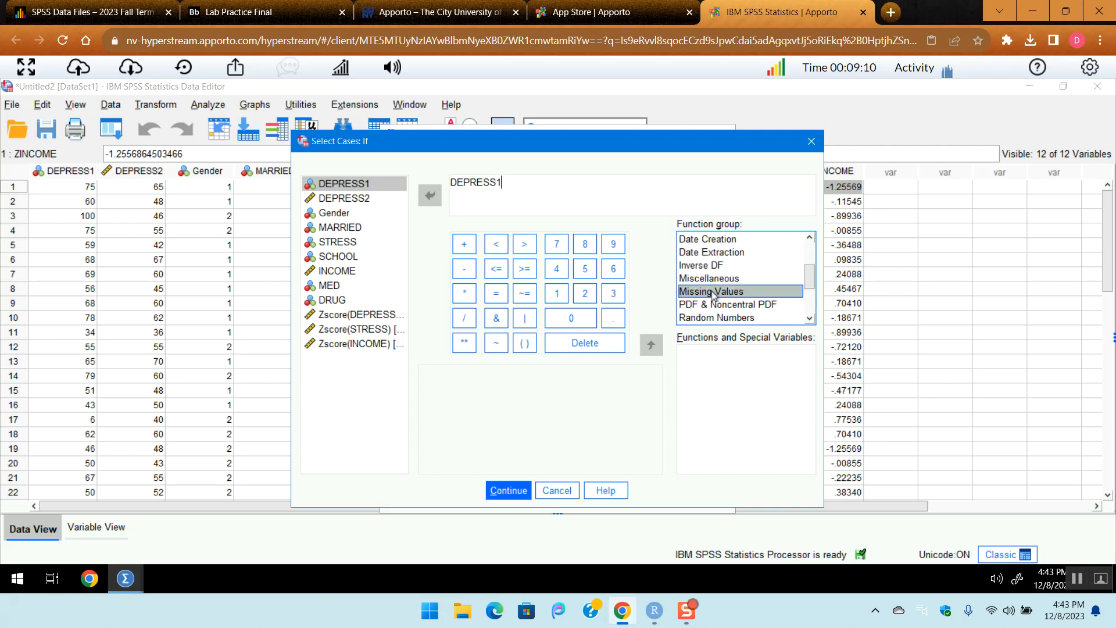
pyautogui.click(554, 492)
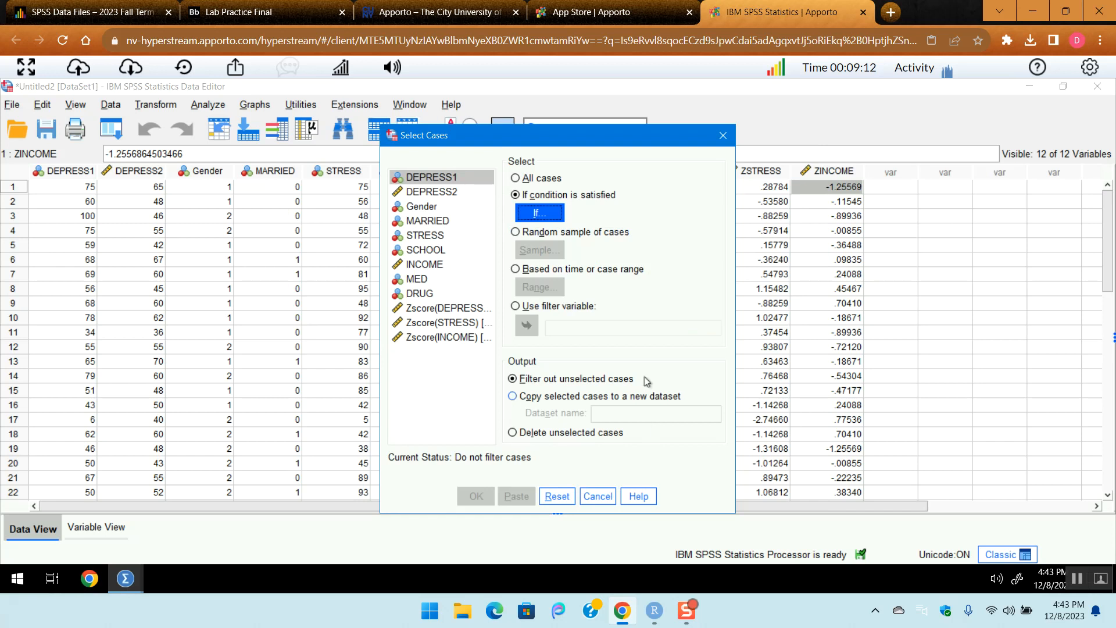
# - Cancel the case selection, check the outlier question in the Lab Practice Final document and return to the SPSS data
pyautogui.click(599, 497)
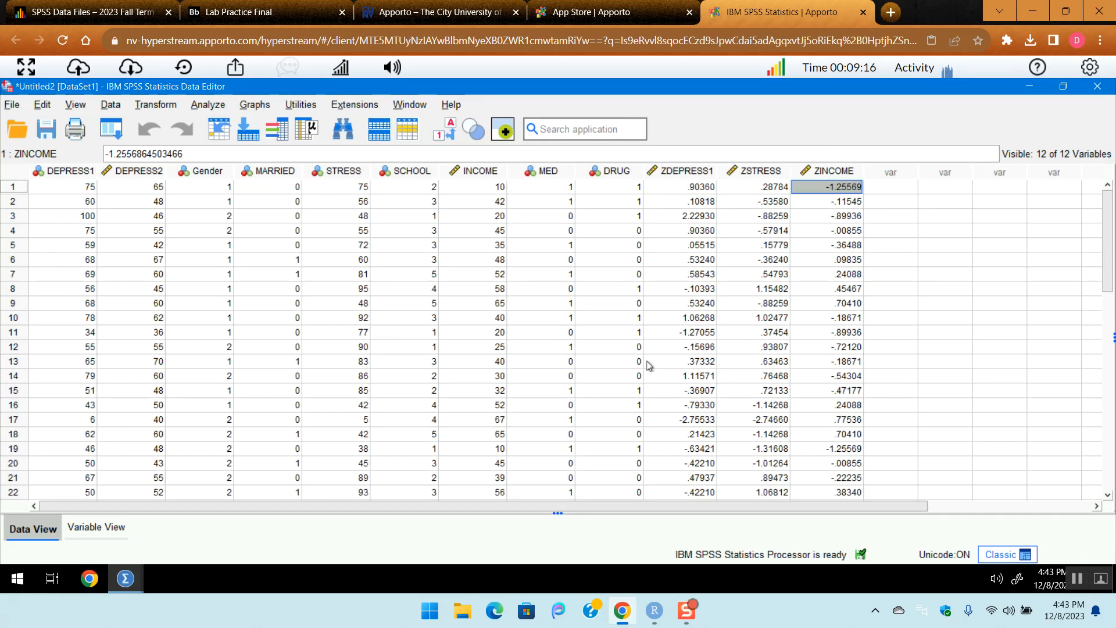
pyautogui.click(289, 6)
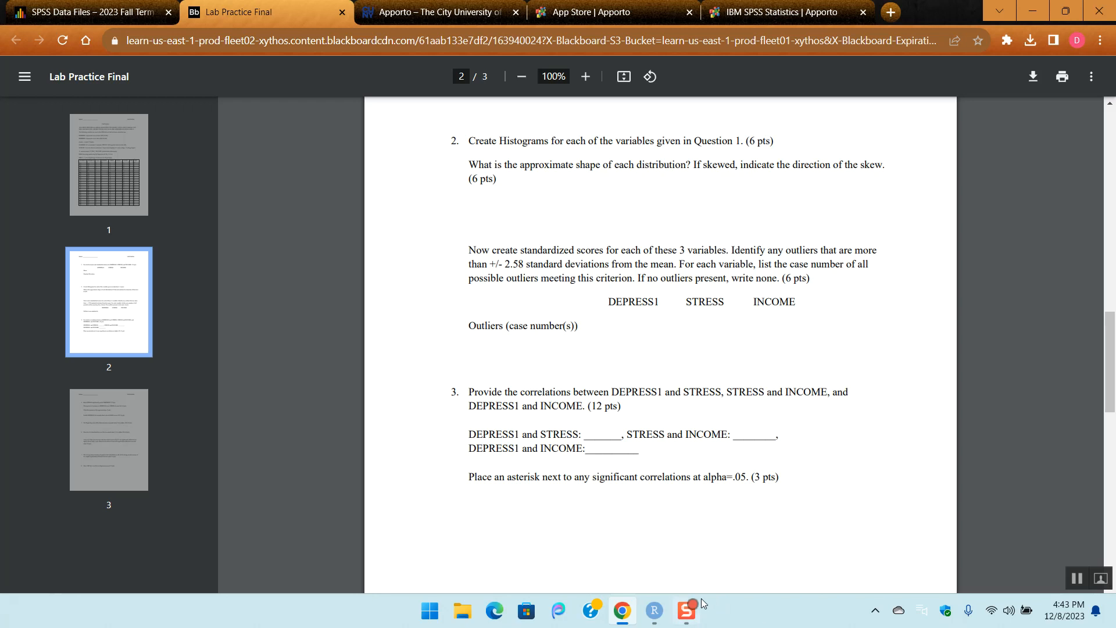
pyautogui.click(608, 7)
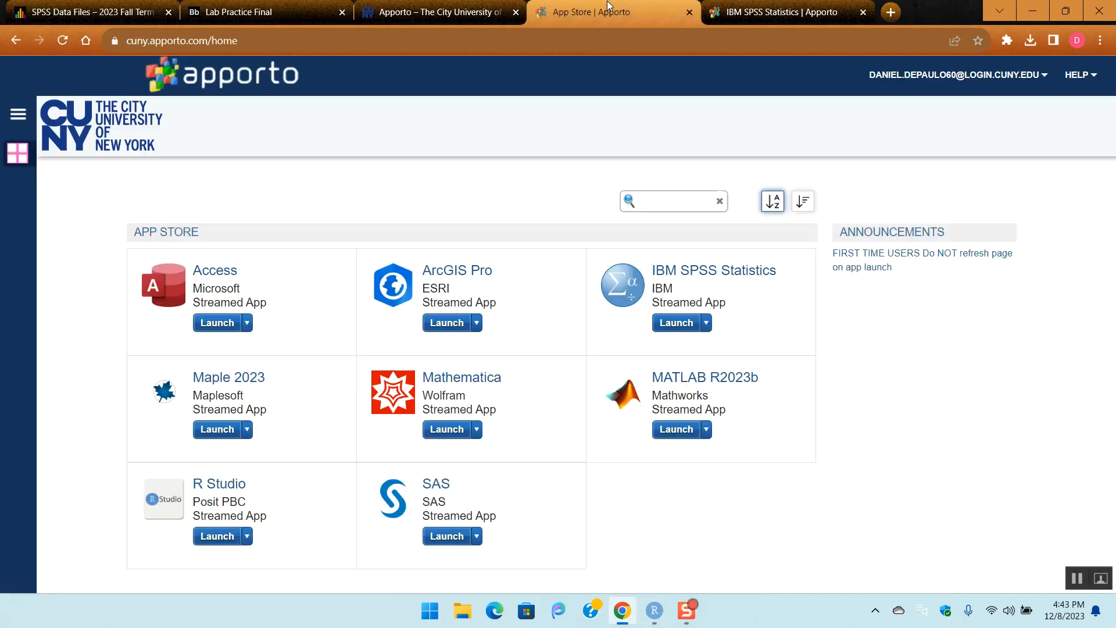
pyautogui.click(773, 6)
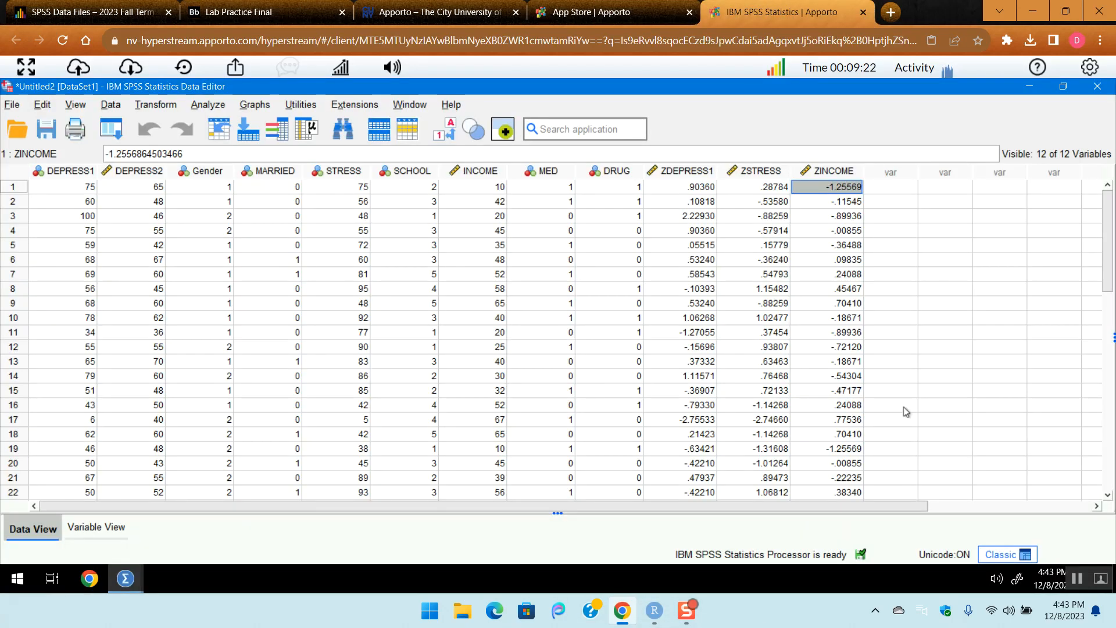
pyautogui.click(12, 108)
pyautogui.click(54, 282)
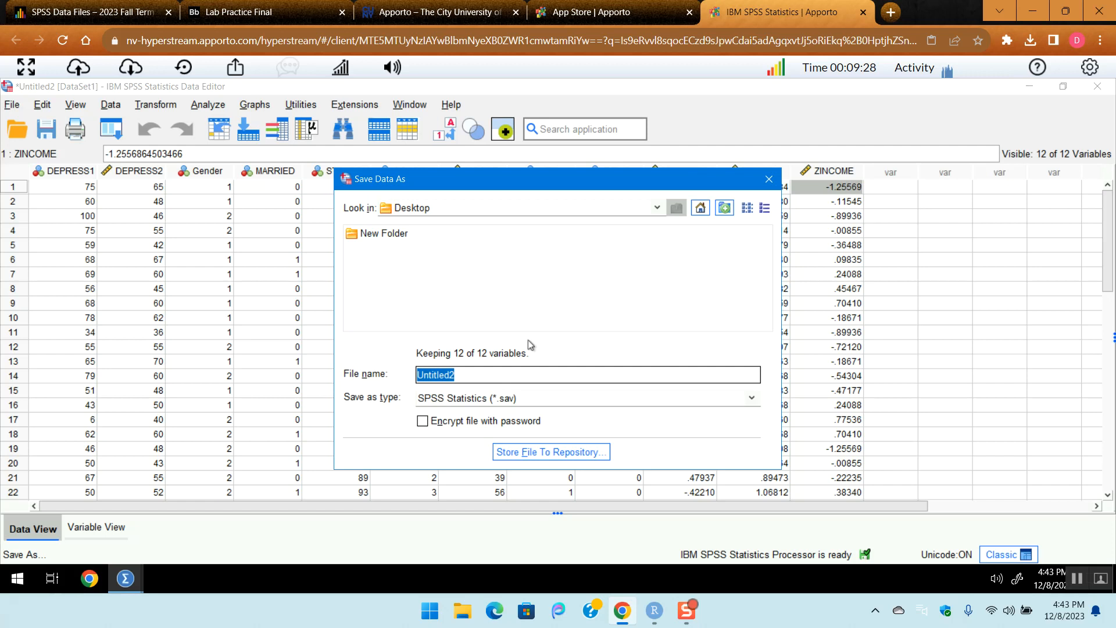
pyautogui.click(507, 211)
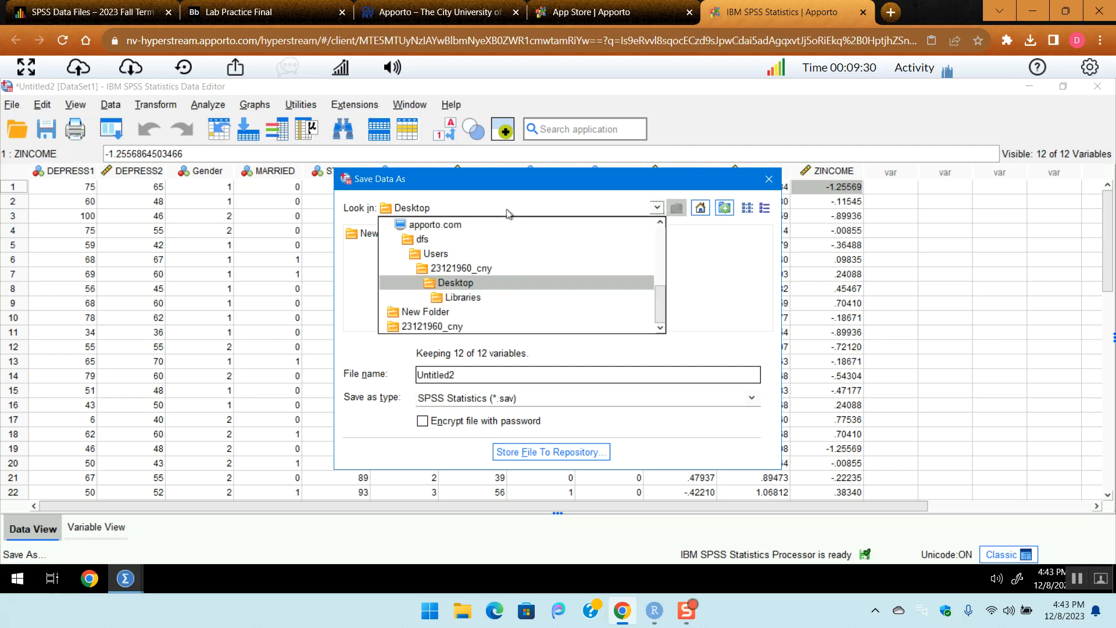
pyautogui.click(666, 249)
pyautogui.click(662, 314)
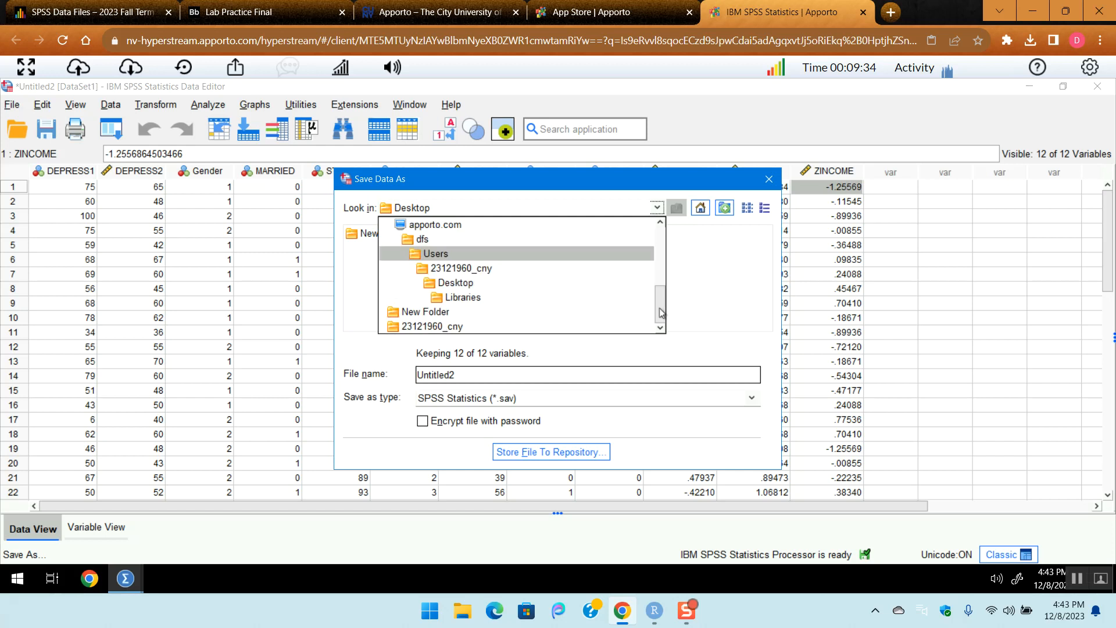
pyautogui.click(665, 251)
pyautogui.click(663, 246)
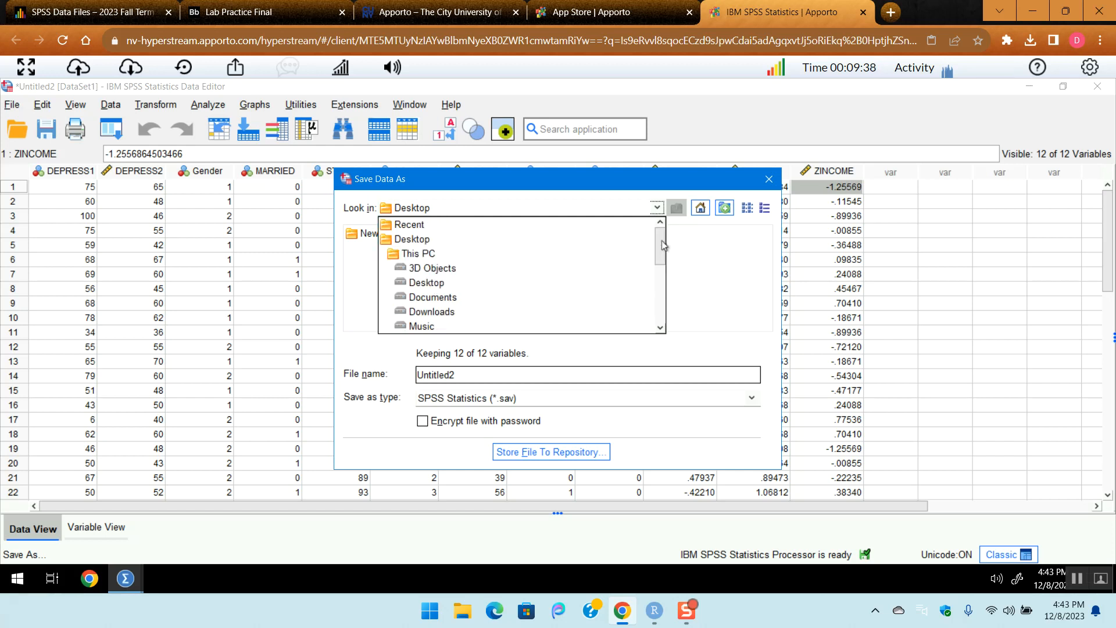
pyautogui.click(431, 298)
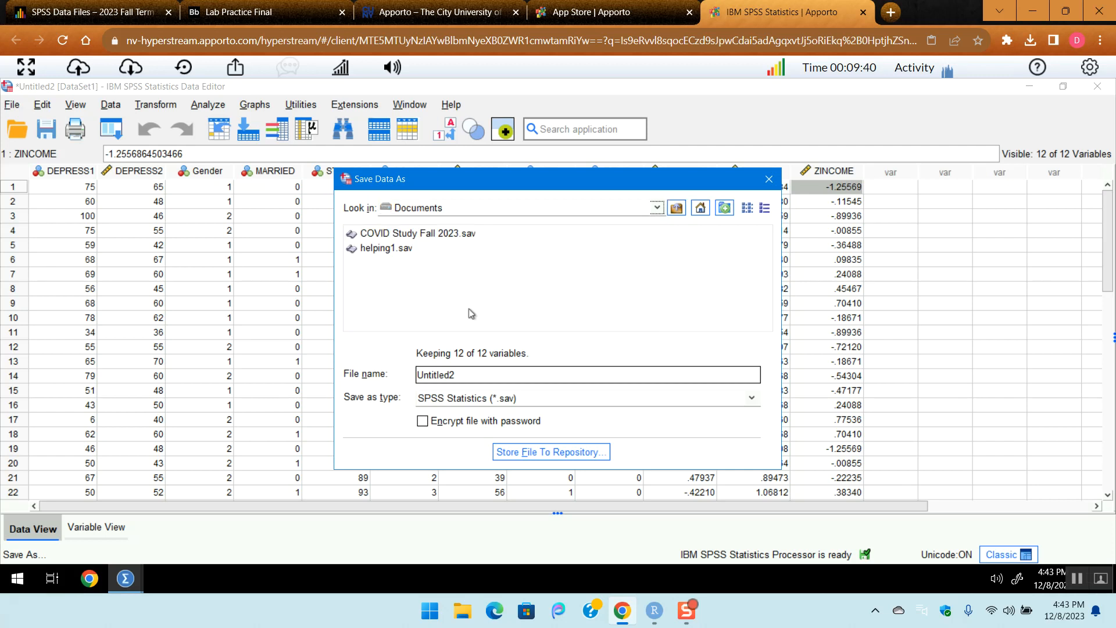
pyautogui.press('BackSpace')
pyautogui.press('BackSpace')
pyautogui.press('BackSpace')
pyautogui.press('BackSpace')
pyautogui.press('BackSpace')
pyautogui.press('BackSpace')
pyautogui.press('BackSpace')
pyautogui.press('BackSpace')
pyautogui.write('PSY 220 Pab Pr')
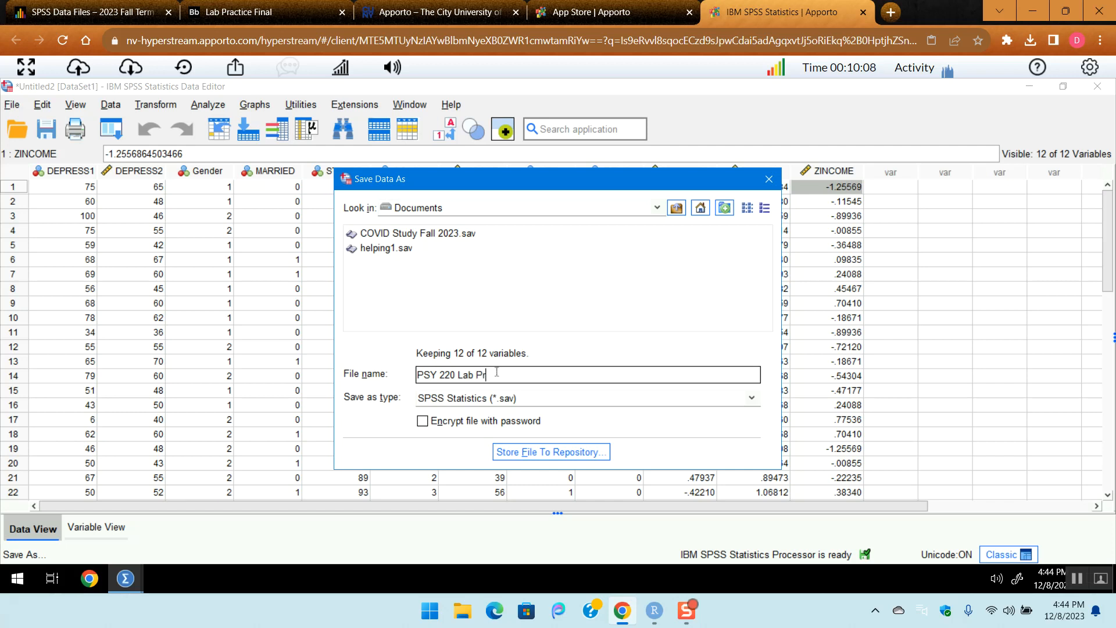
pyautogui.write('actice')
pyautogui.click(769, 181)
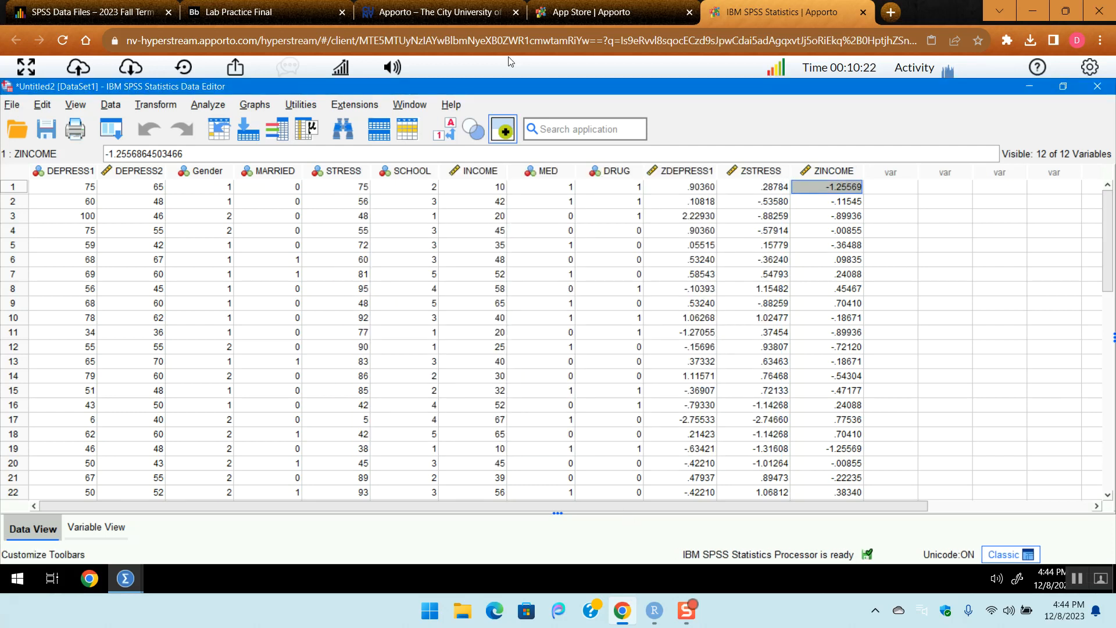
# - Switch to the Lab Practice Final document and read question 3 about the correlations to provide
pyautogui.click(616, 7)
pyautogui.click(470, 10)
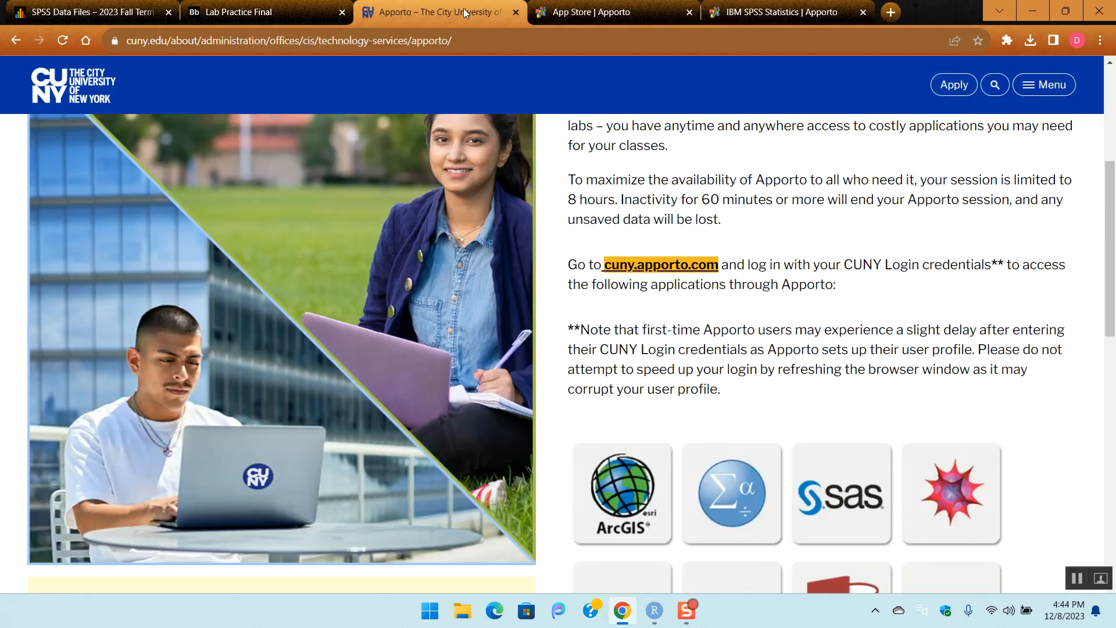
pyautogui.click(233, 10)
pyautogui.scroll(-4, 539, 314)
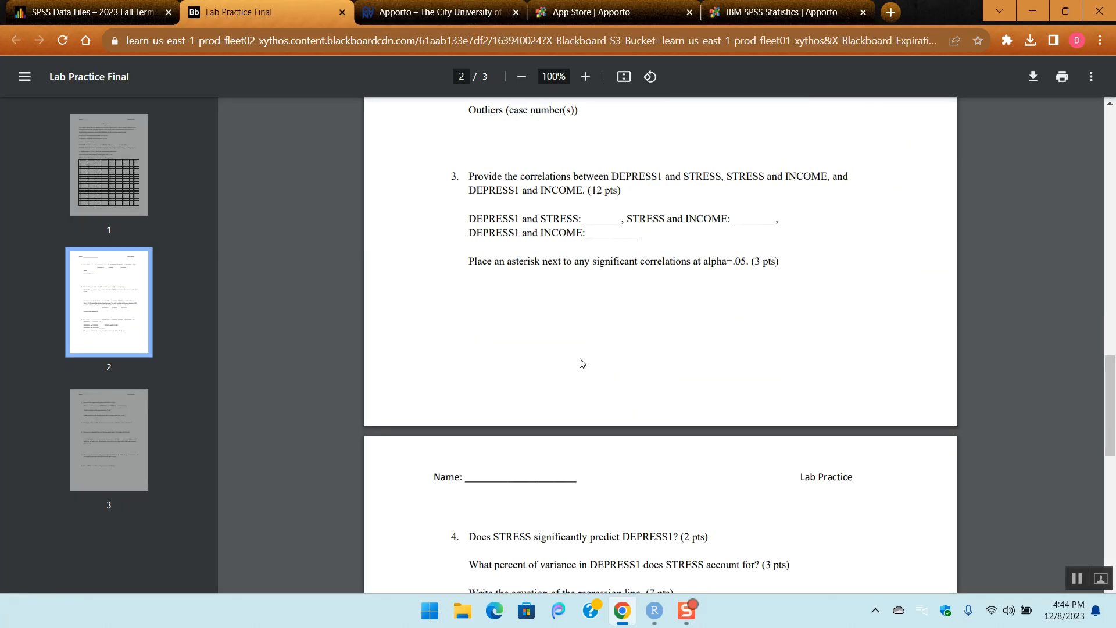
pyautogui.scroll(-1, 582, 364)
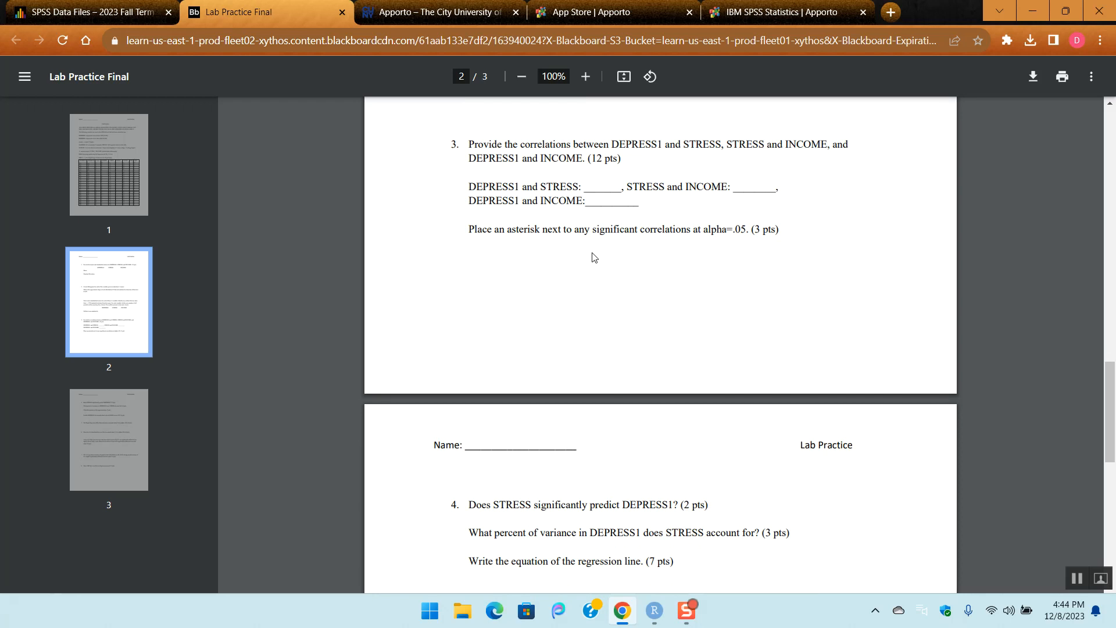
pyautogui.scroll(1, 594, 258)
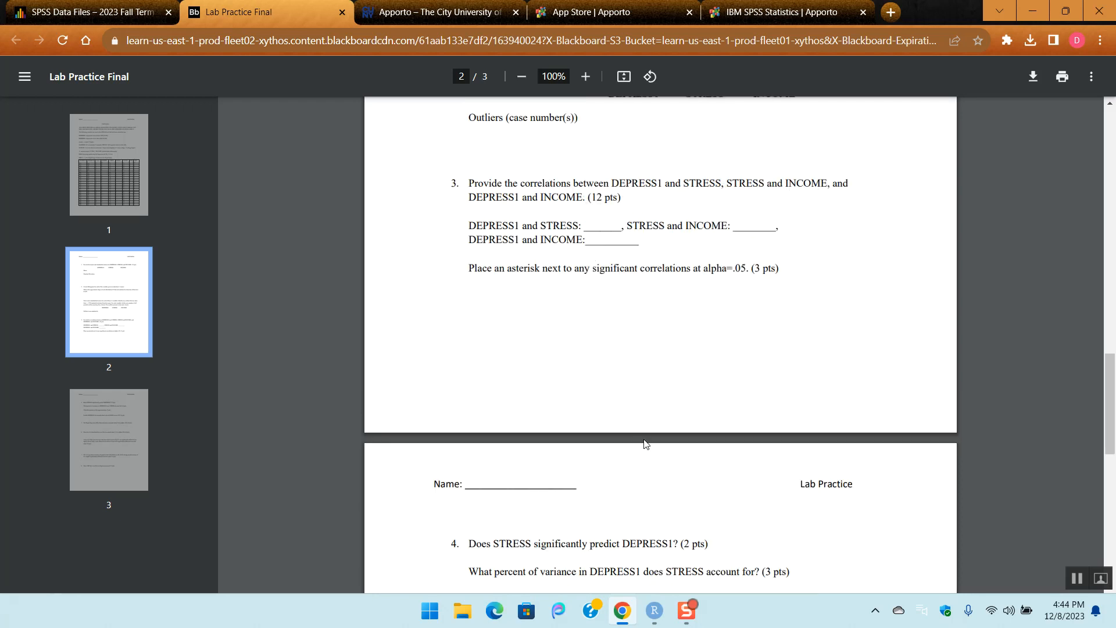
# - Back in SPSS, run two-tailed Pearson bivariate correlations for DEPRESS1, STRESS and INCOME, showing only the lower triangle
pyautogui.click(756, 11)
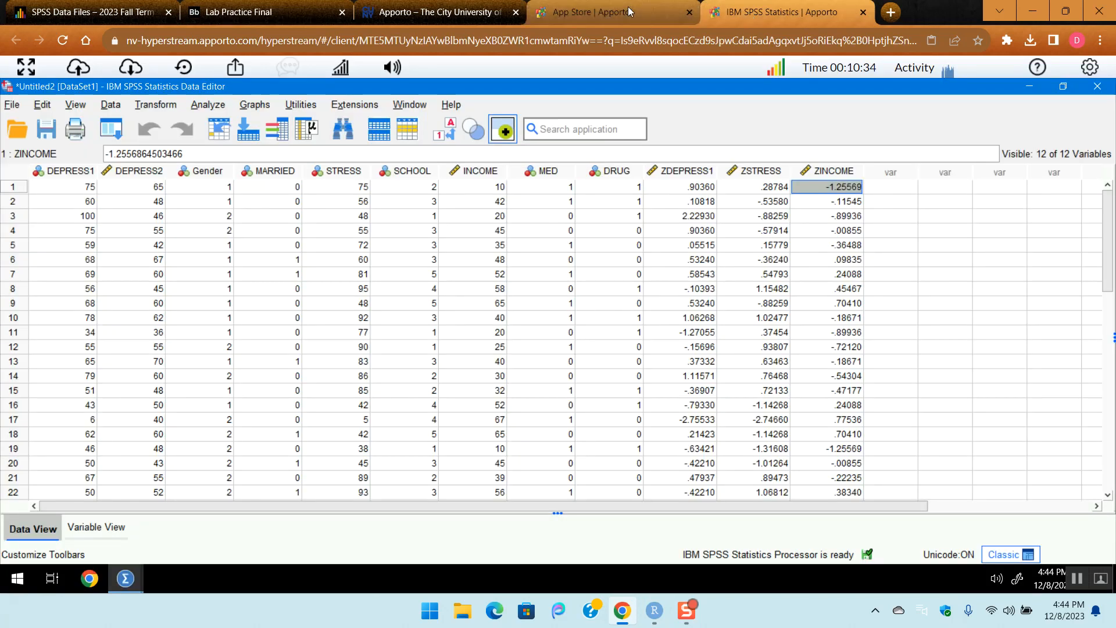
pyautogui.click(206, 105)
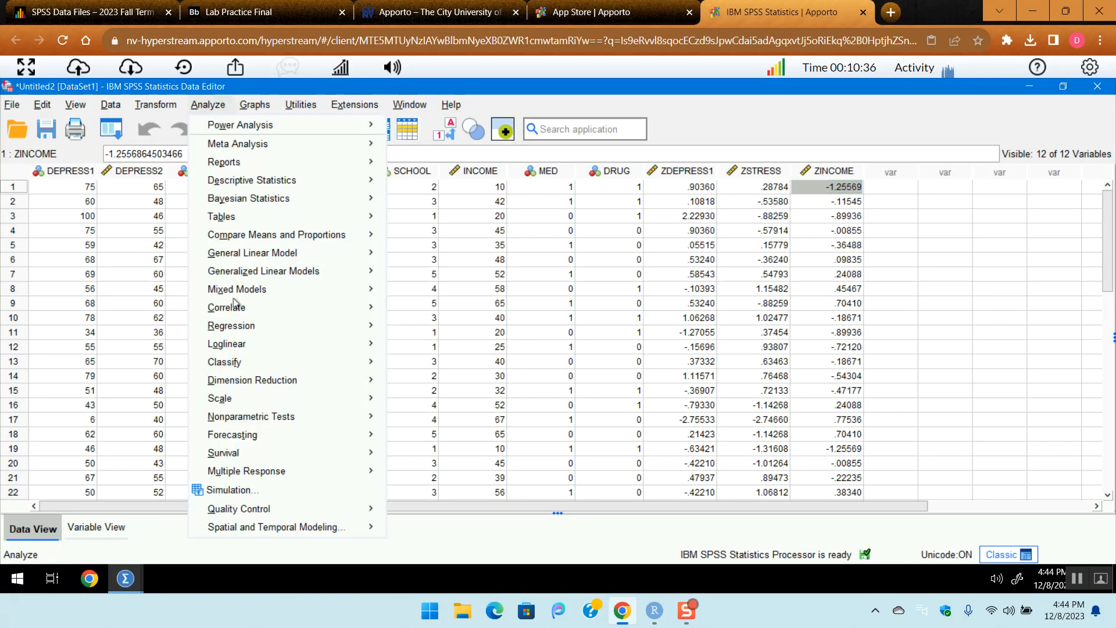
pyautogui.moveTo(251, 310)
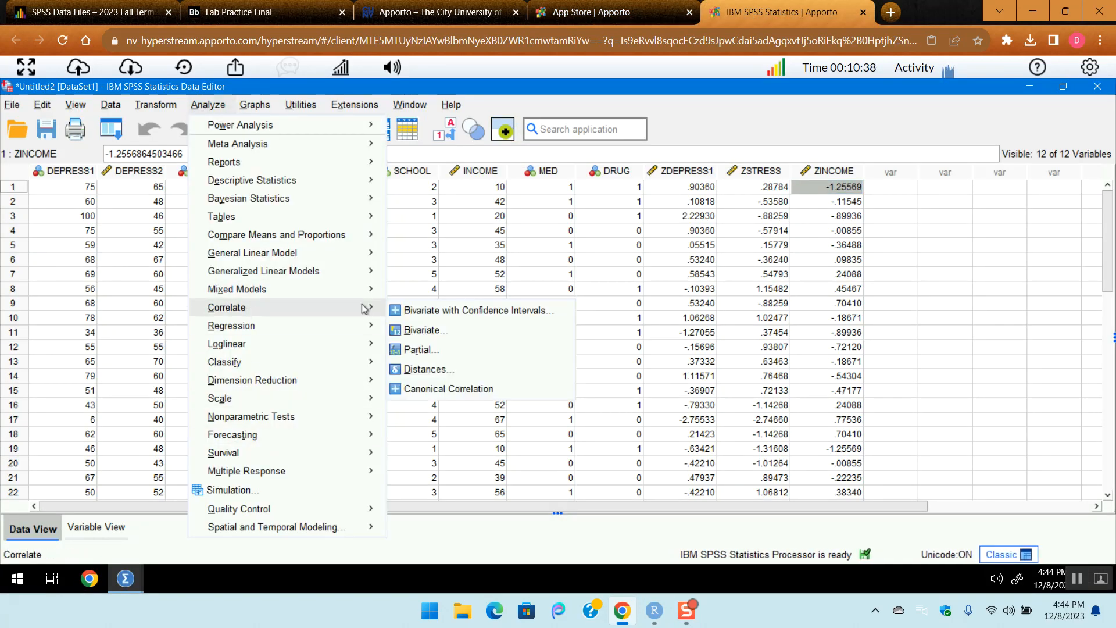
pyautogui.click(423, 330)
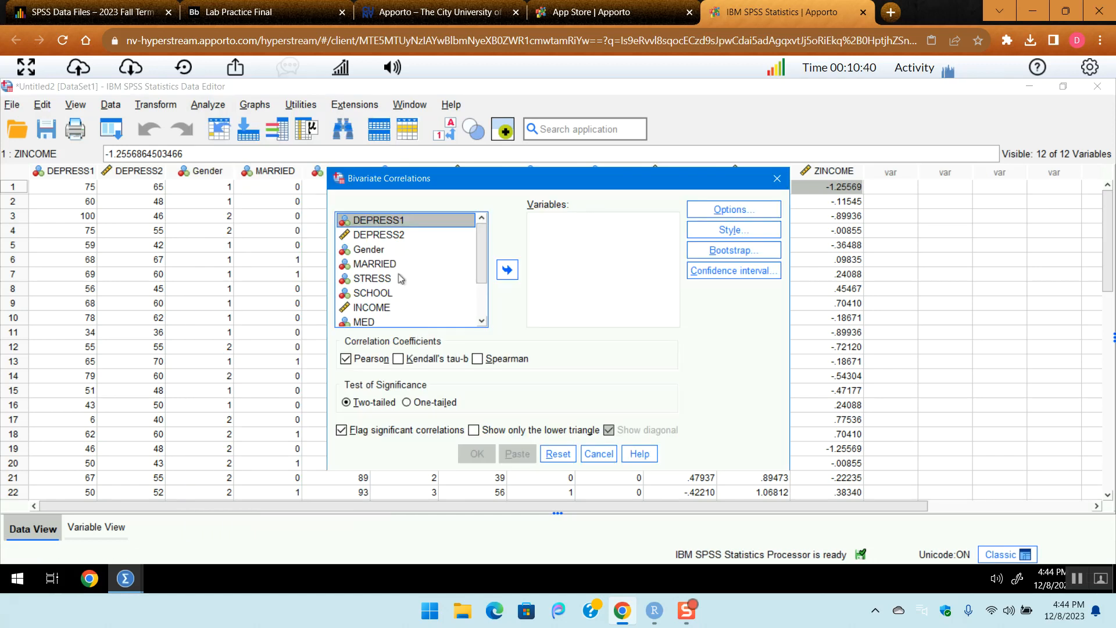
pyautogui.click(507, 269)
pyautogui.click(382, 265)
pyautogui.click(507, 269)
pyautogui.click(387, 278)
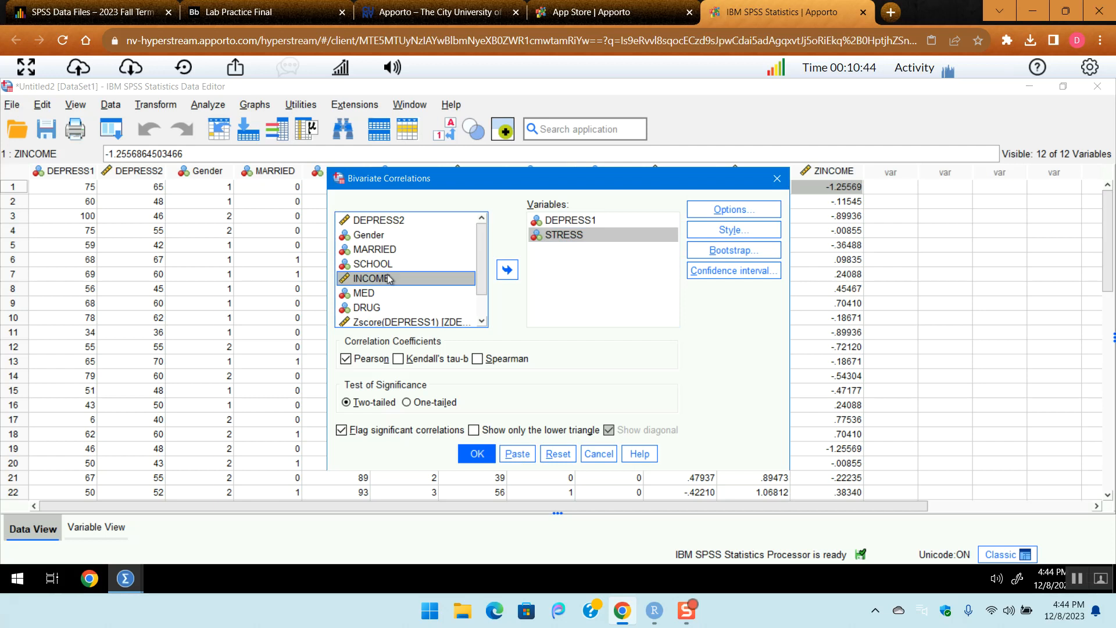
pyautogui.click(507, 269)
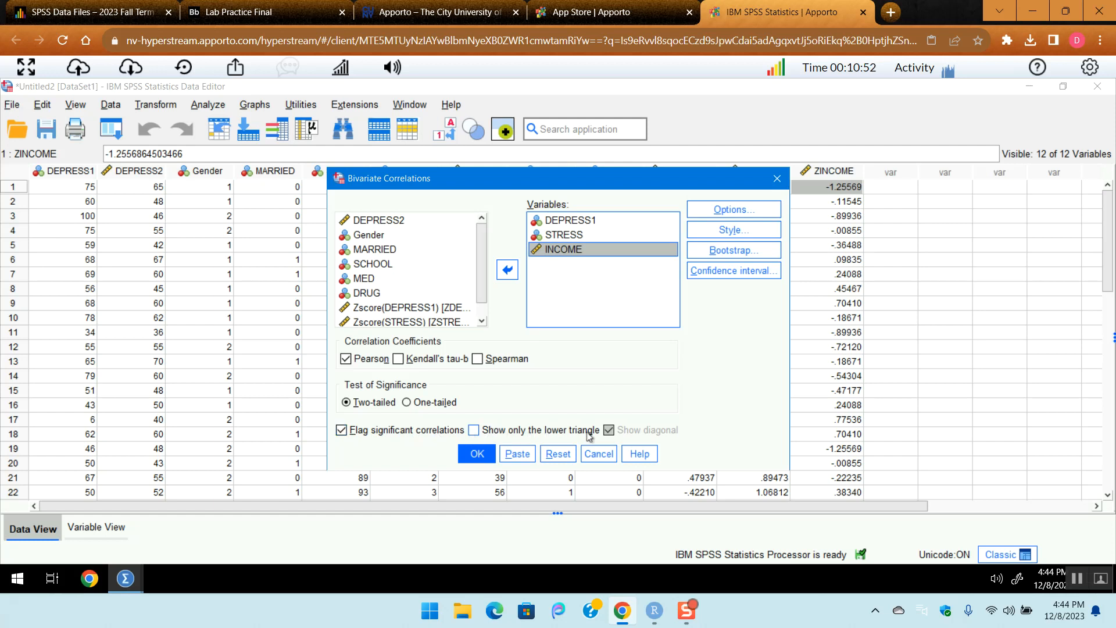
pyautogui.click(474, 432)
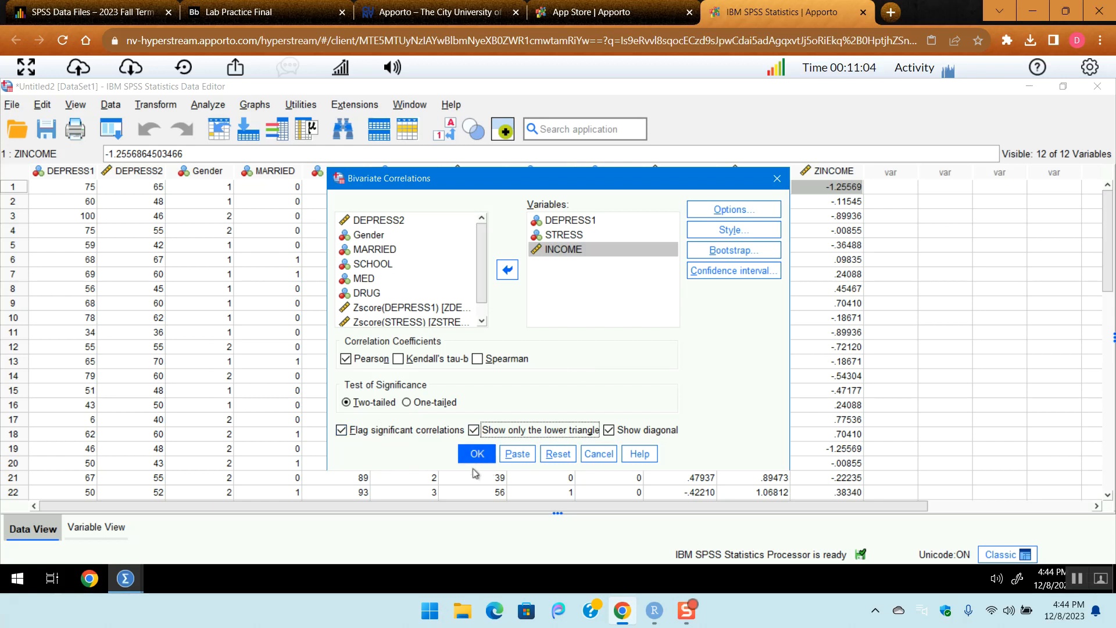
pyautogui.click(484, 455)
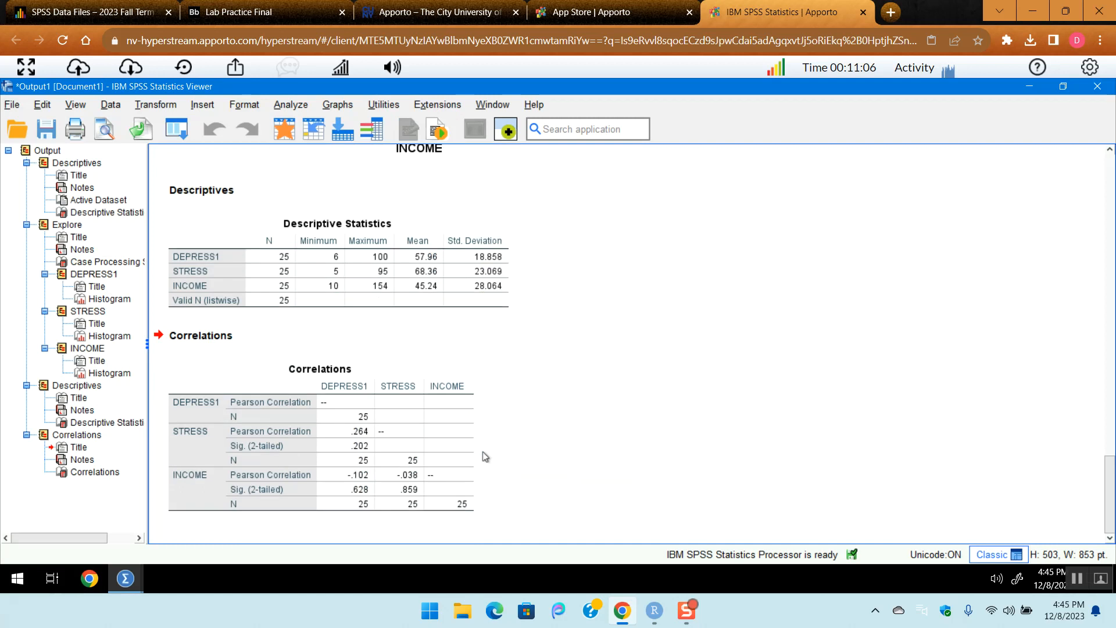
# - Examine the Correlations output table, and read question 4 about predicting DEPRESS1 from STRESS in the Lab Practice Final document
pyautogui.click(435, 438)
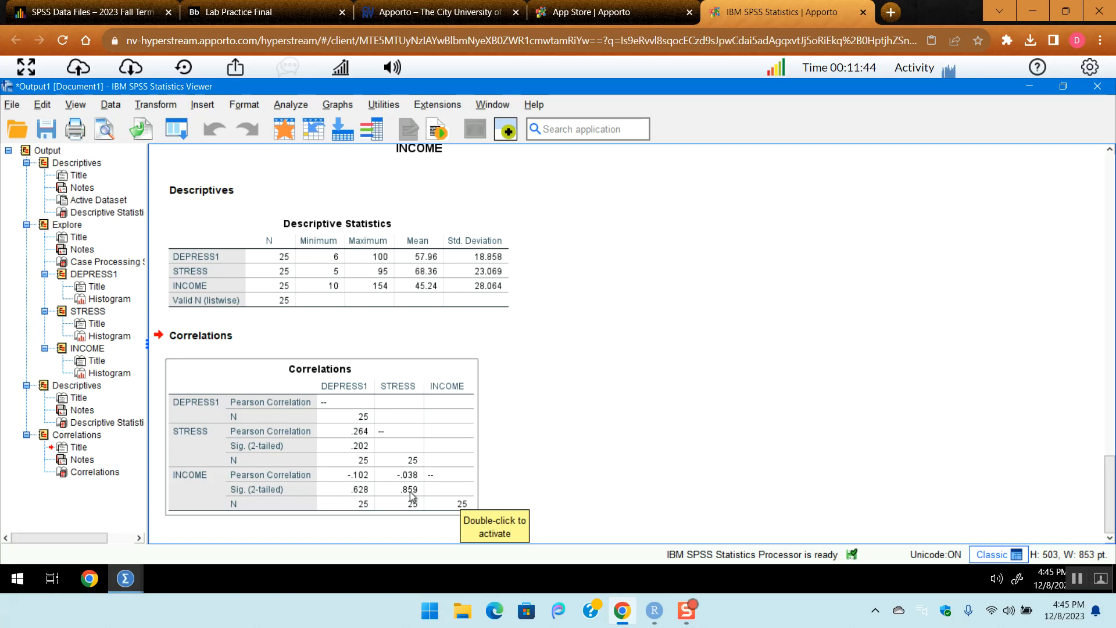
pyautogui.click(562, 11)
pyautogui.click(443, 8)
pyautogui.click(303, 8)
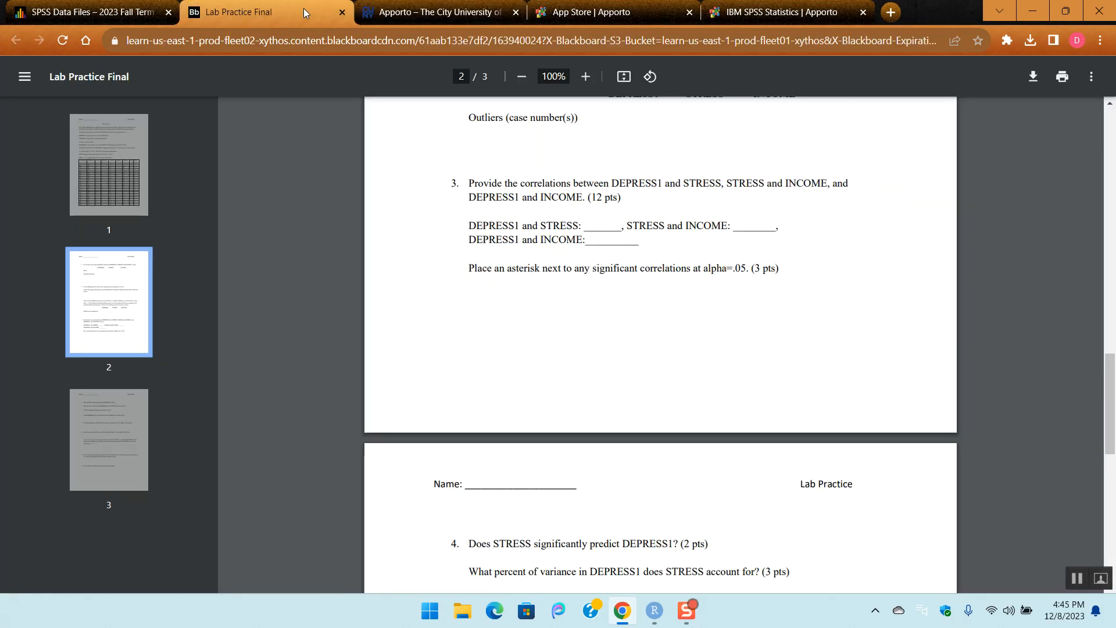
pyautogui.scroll(-2, 567, 371)
pyautogui.scroll(-3, 566, 371)
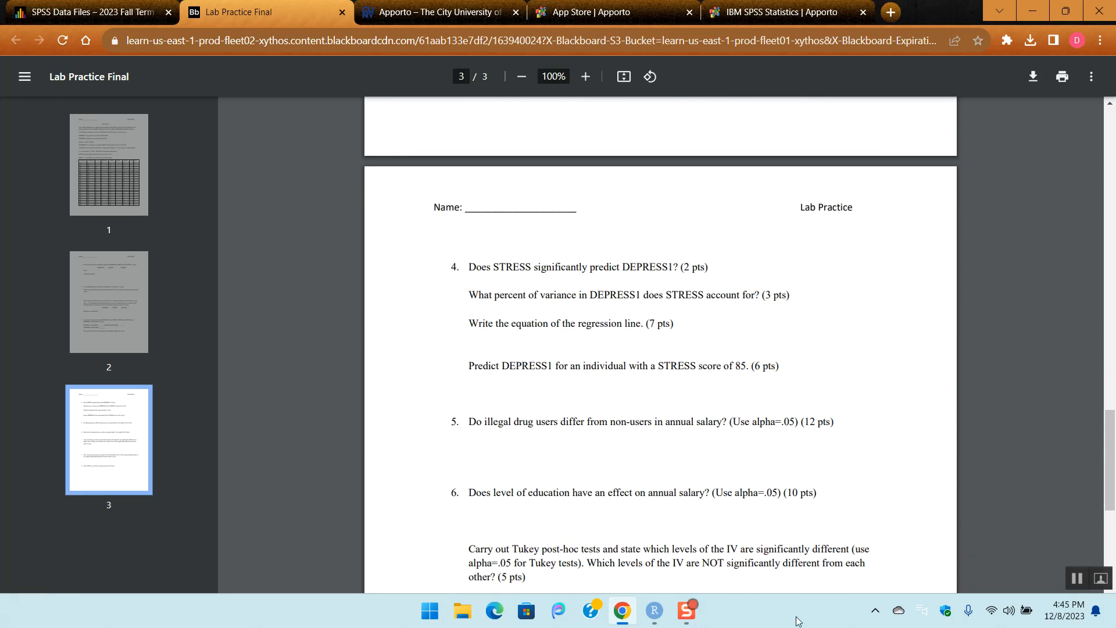
# - Back in SPSS, set up a linear regression with STRESS as the independent variable and DEPRESS1 as the dependent variable
pyautogui.click(787, 13)
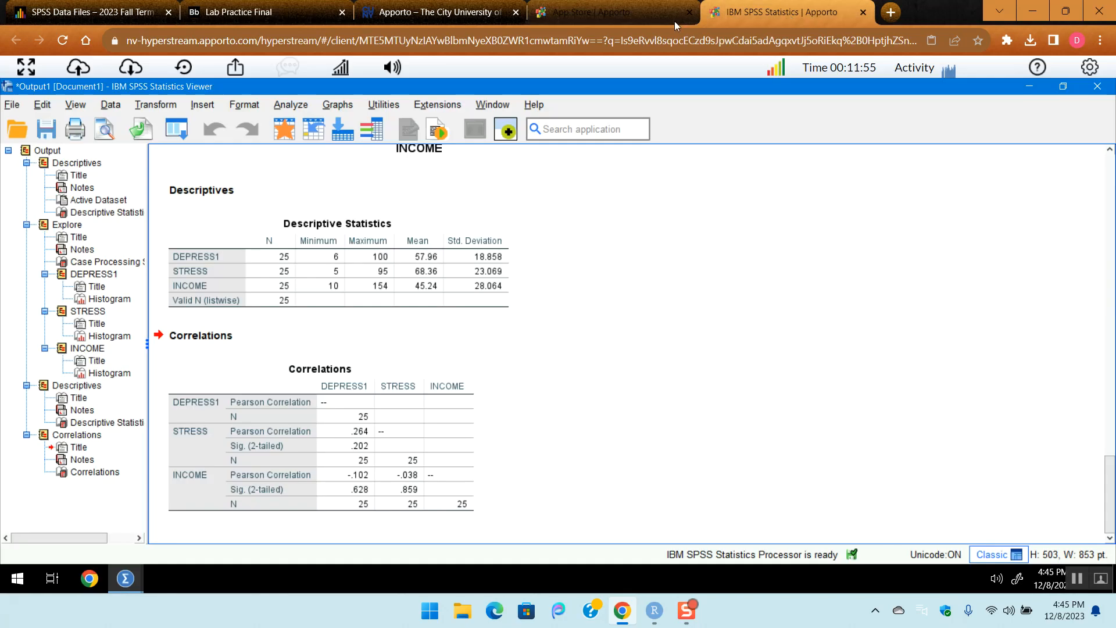
pyautogui.click(300, 107)
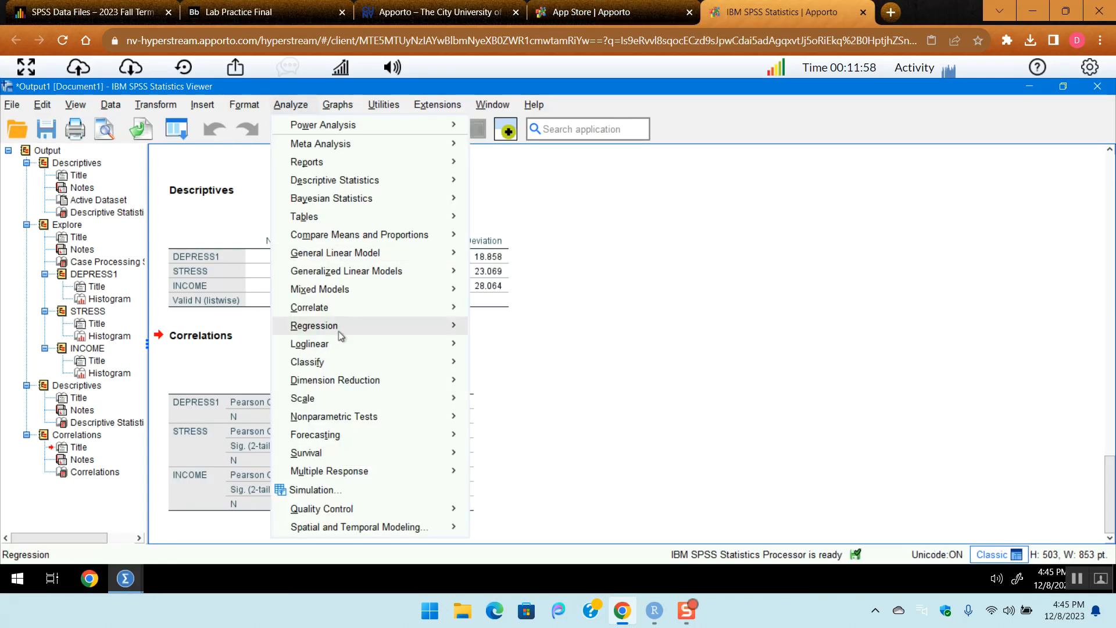
pyautogui.moveTo(342, 329)
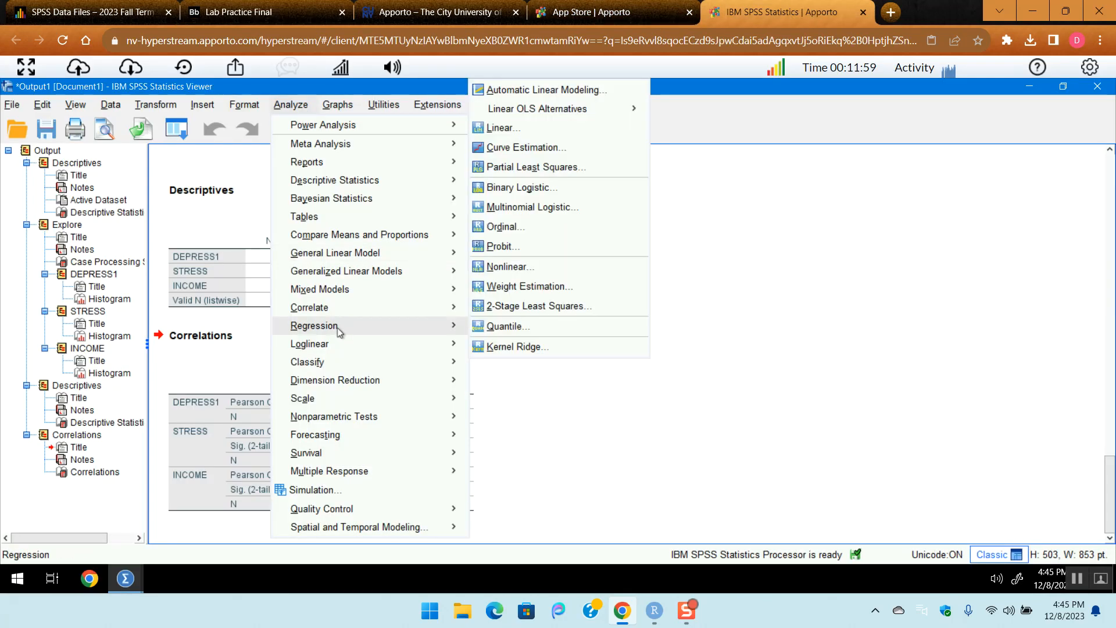
pyautogui.click(521, 128)
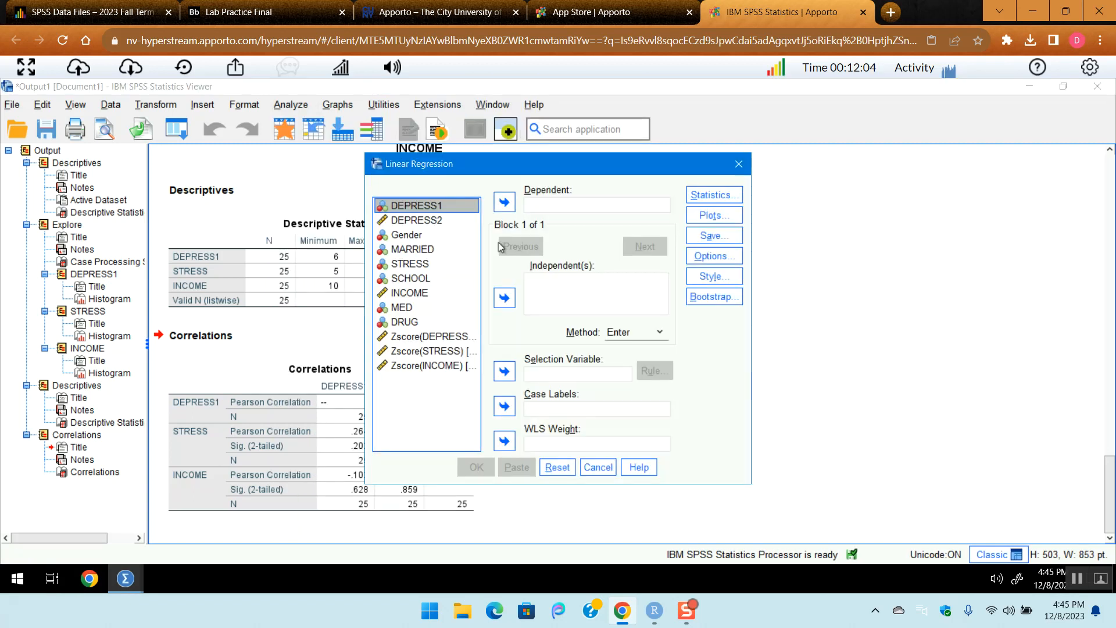
pyautogui.click(590, 16)
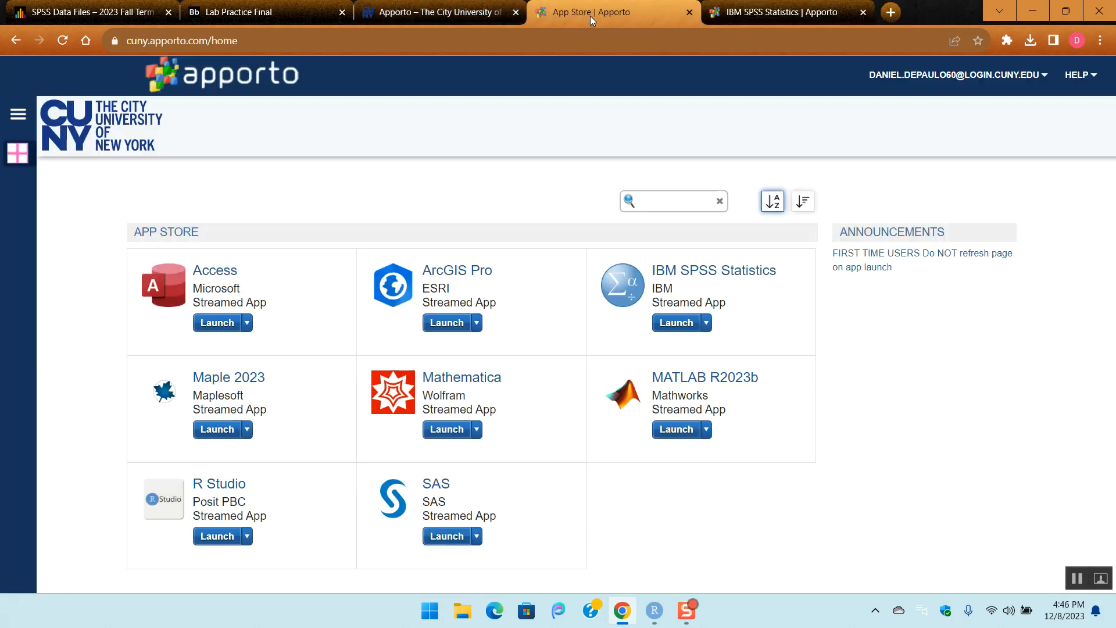
pyautogui.click(483, 13)
pyautogui.click(271, 2)
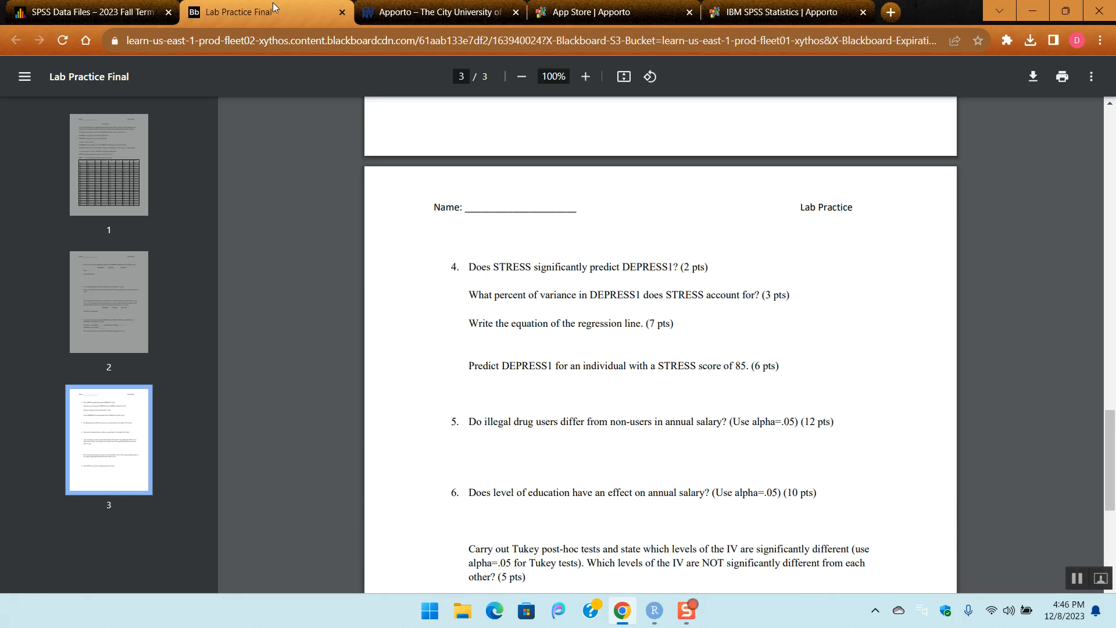
pyautogui.click(741, 13)
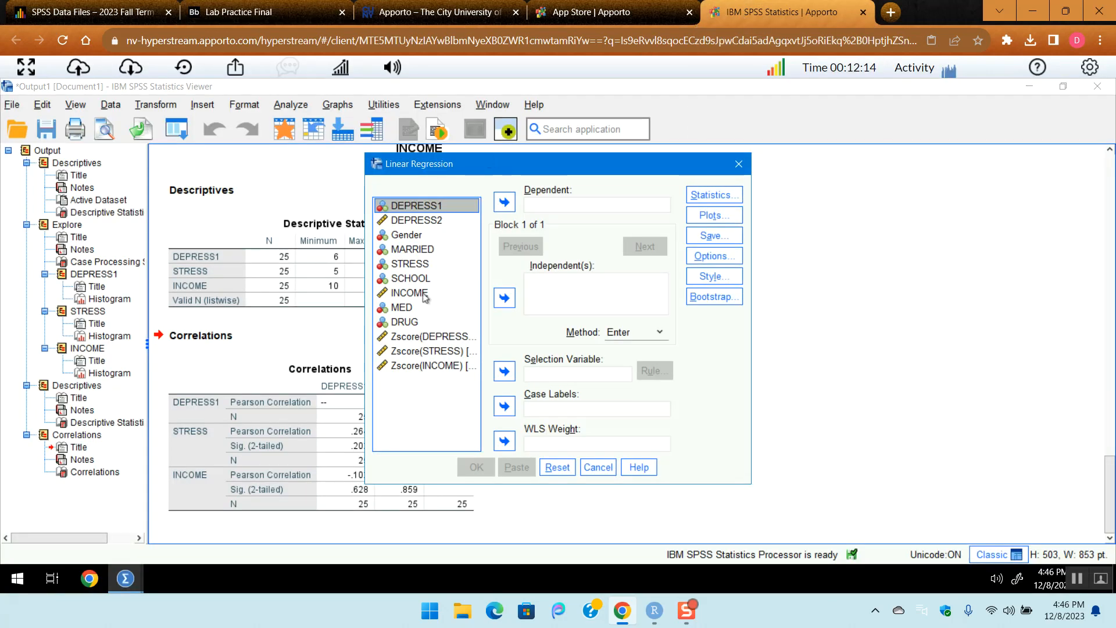
pyautogui.click(426, 270)
pyautogui.click(505, 299)
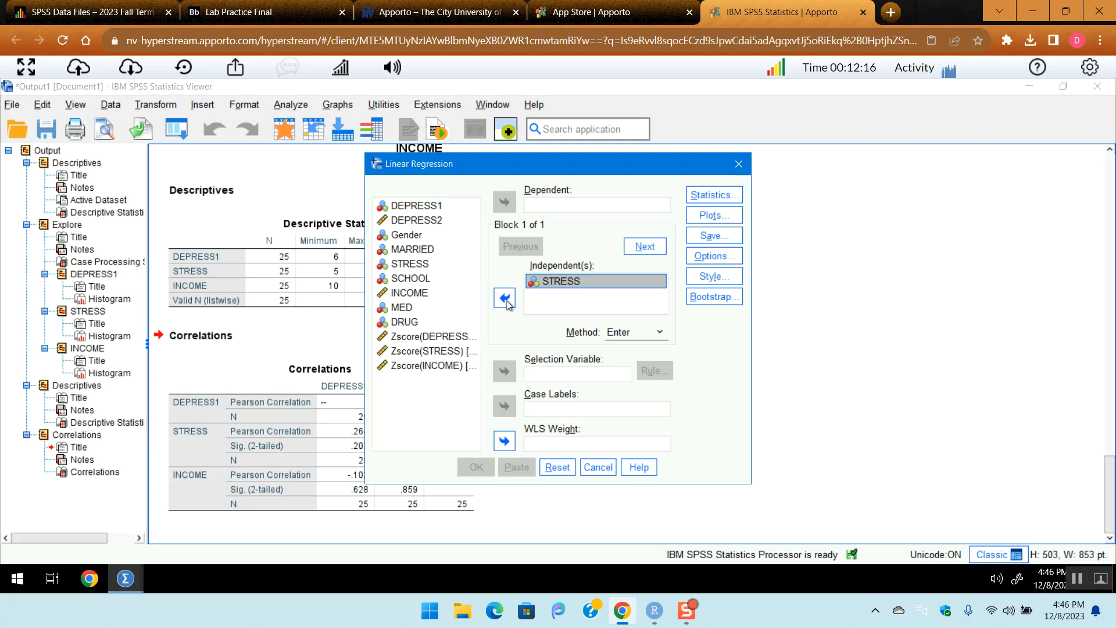
pyautogui.click(444, 216)
pyautogui.click(504, 204)
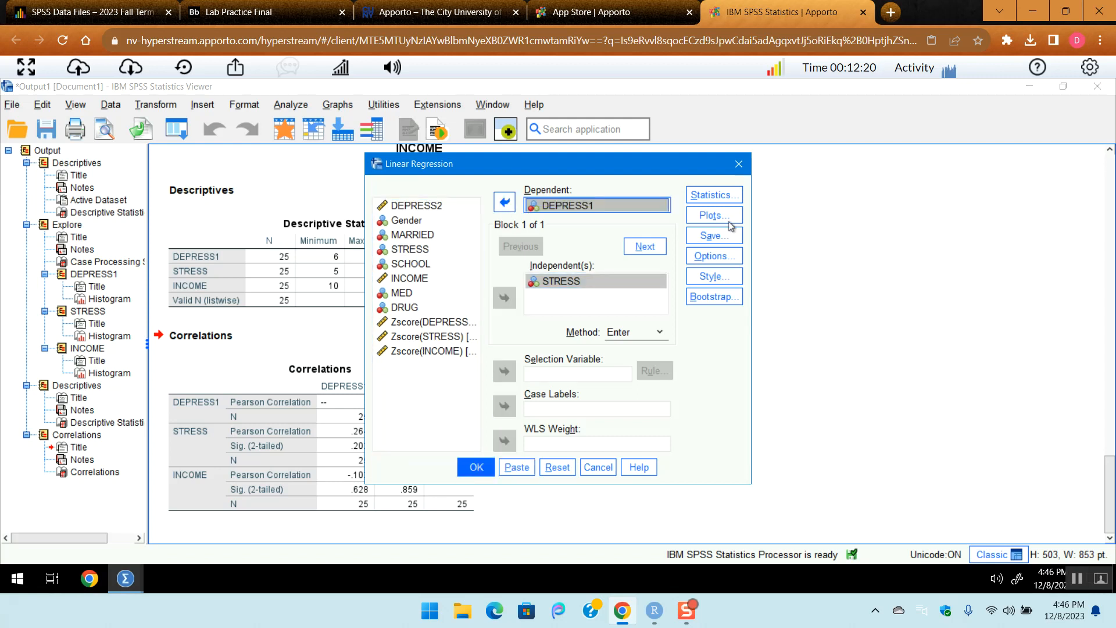
# - Keep Estimates and Model fit as the regression statistics and run the linear regression of DEPRESS1 on STRESS
pyautogui.click(726, 196)
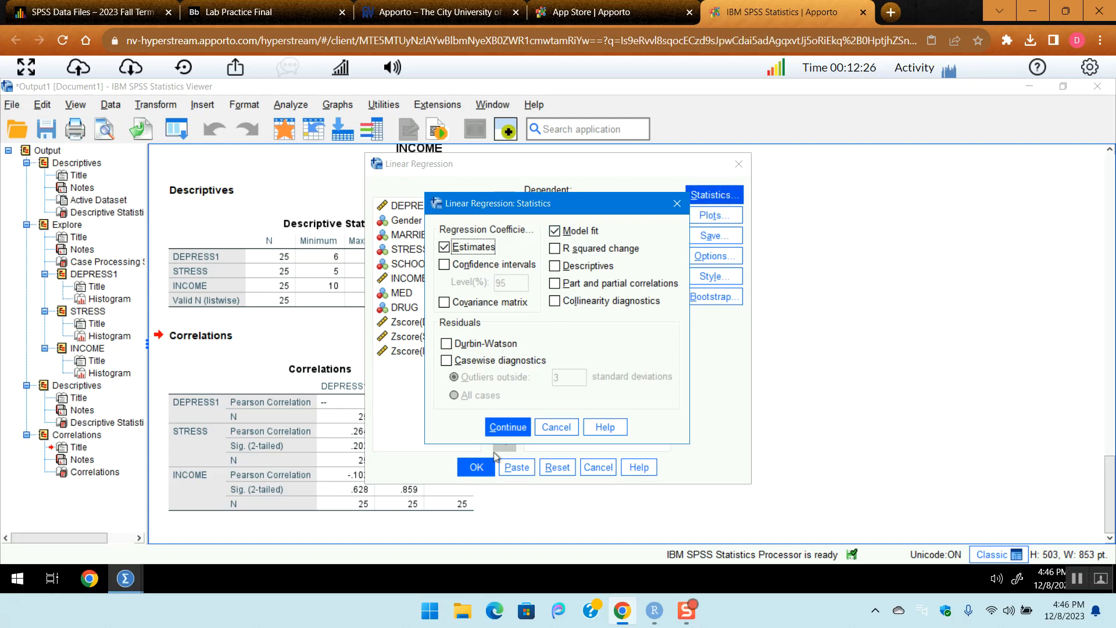
pyautogui.click(485, 474)
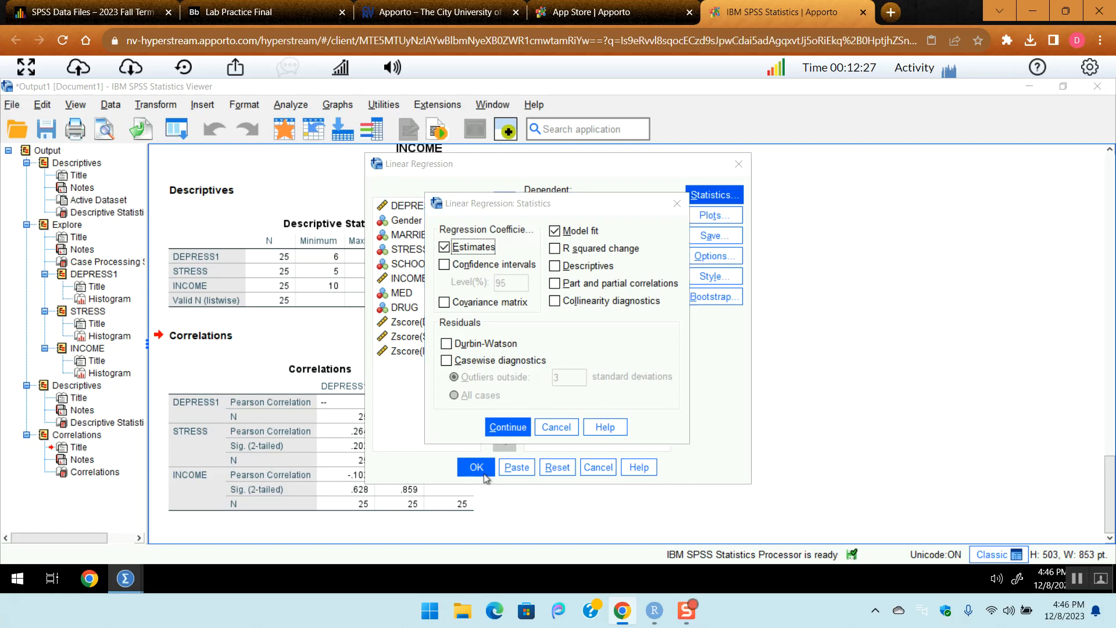
pyautogui.click(509, 427)
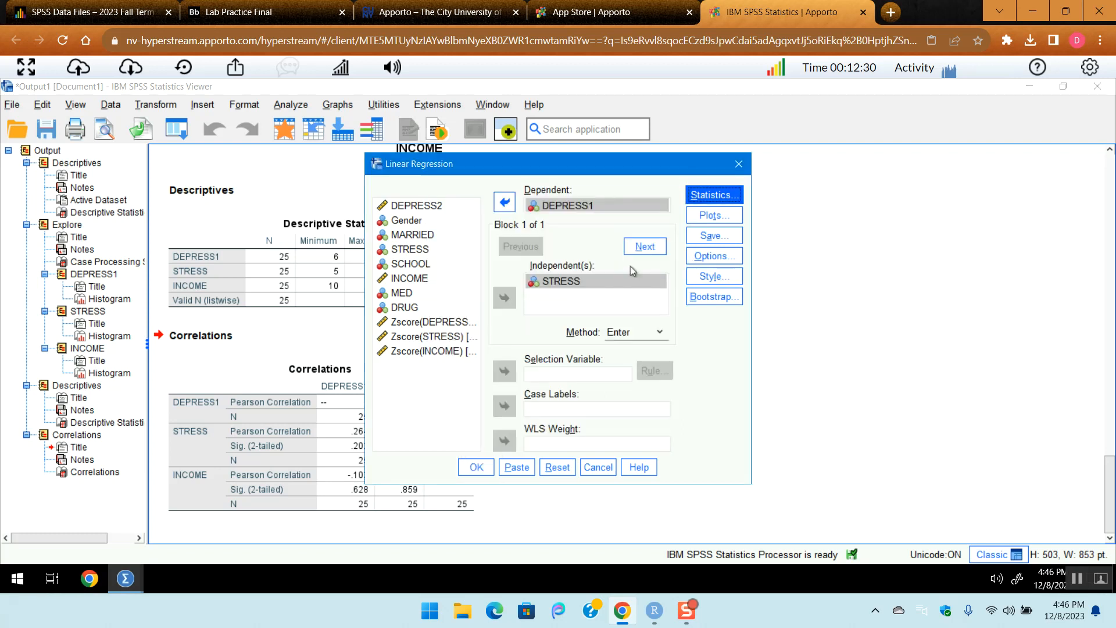
pyautogui.click(485, 471)
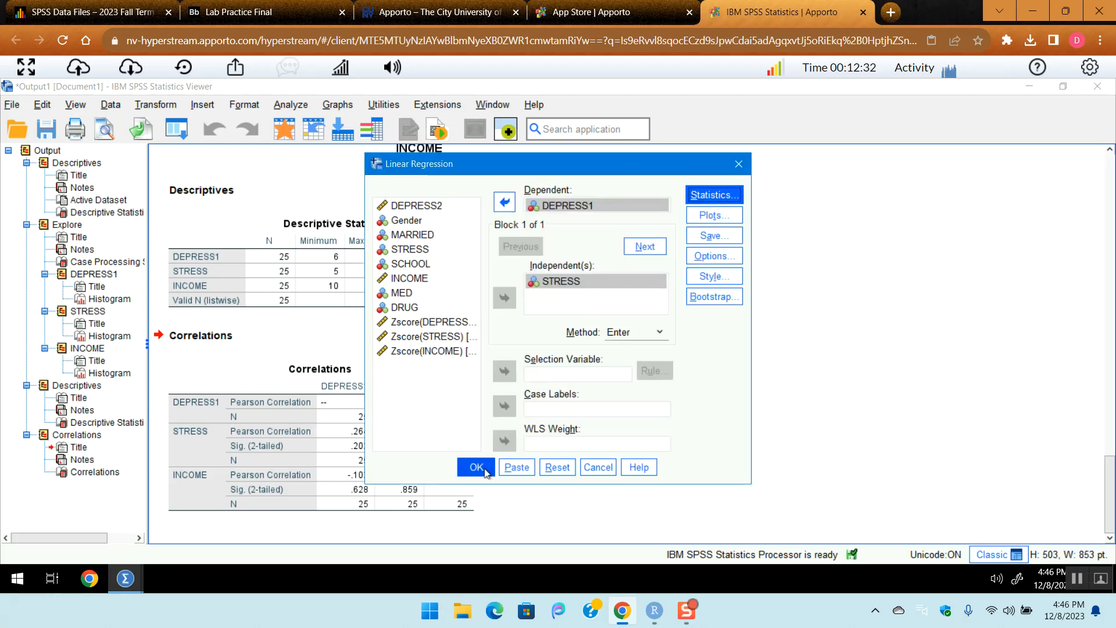
pyautogui.click(477, 467)
# - Examine the Model Summary, ANOVA and Coefficients tables, and check them against question 4 in the Lab Practice Final document
pyautogui.scroll(-2, 487, 472)
pyautogui.click(241, 230)
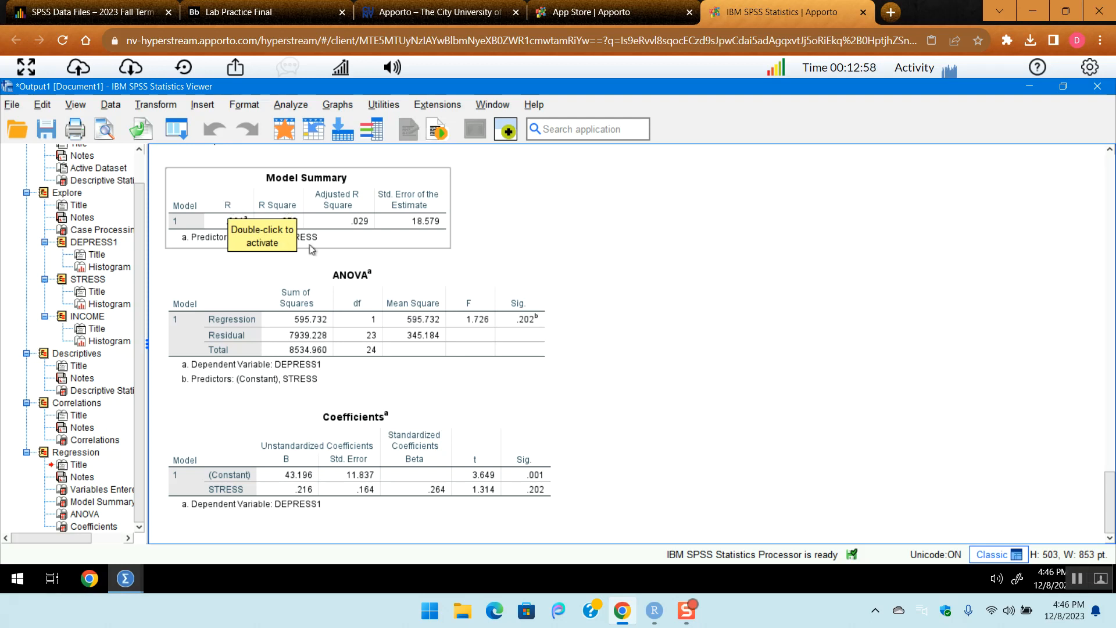
pyautogui.click(518, 285)
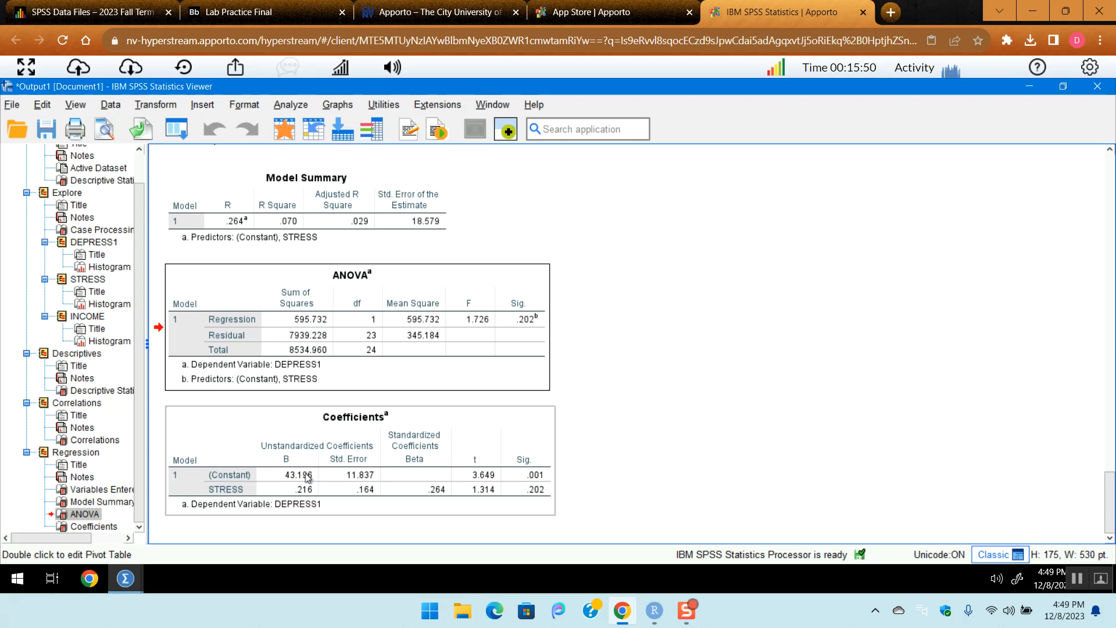
pyautogui.click(435, 5)
pyautogui.click(587, 12)
pyautogui.click(274, 8)
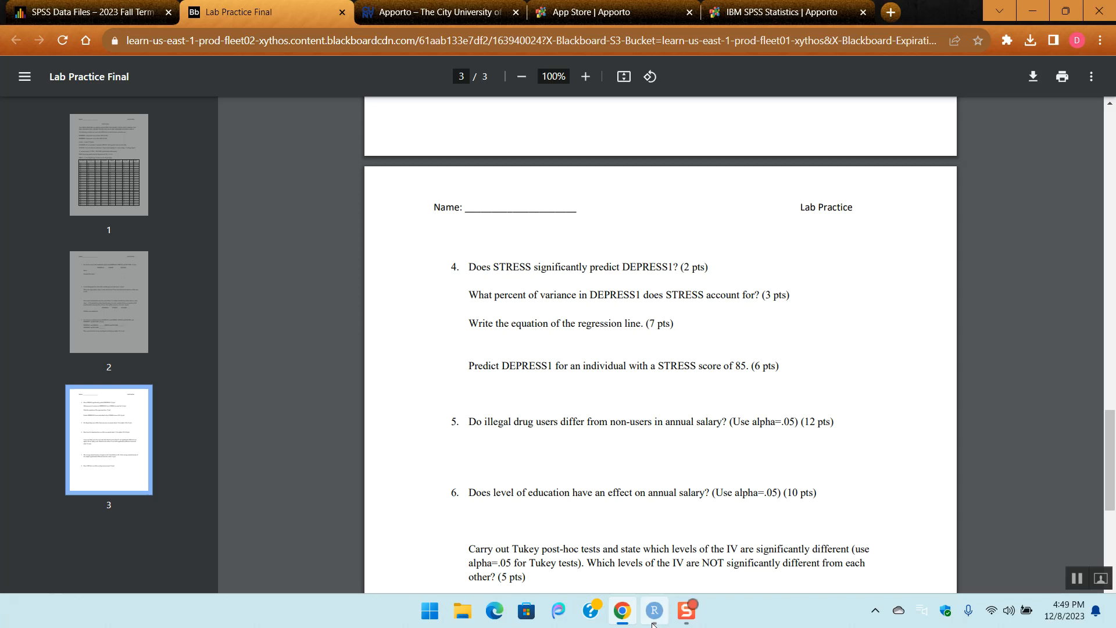
pyautogui.moveTo(622, 617)
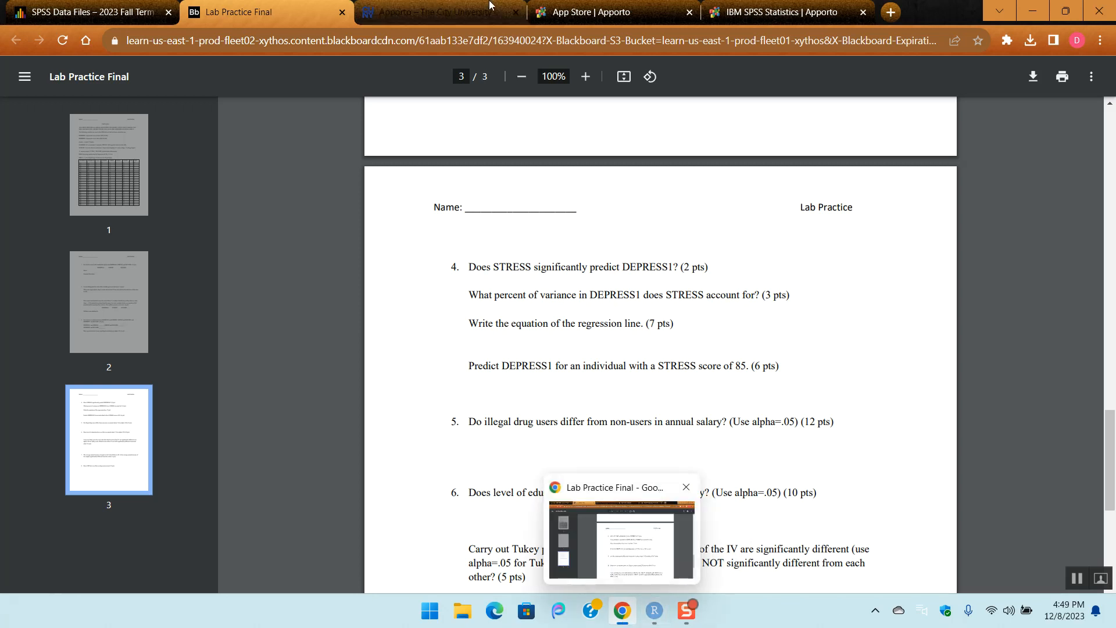
pyautogui.click(706, 9)
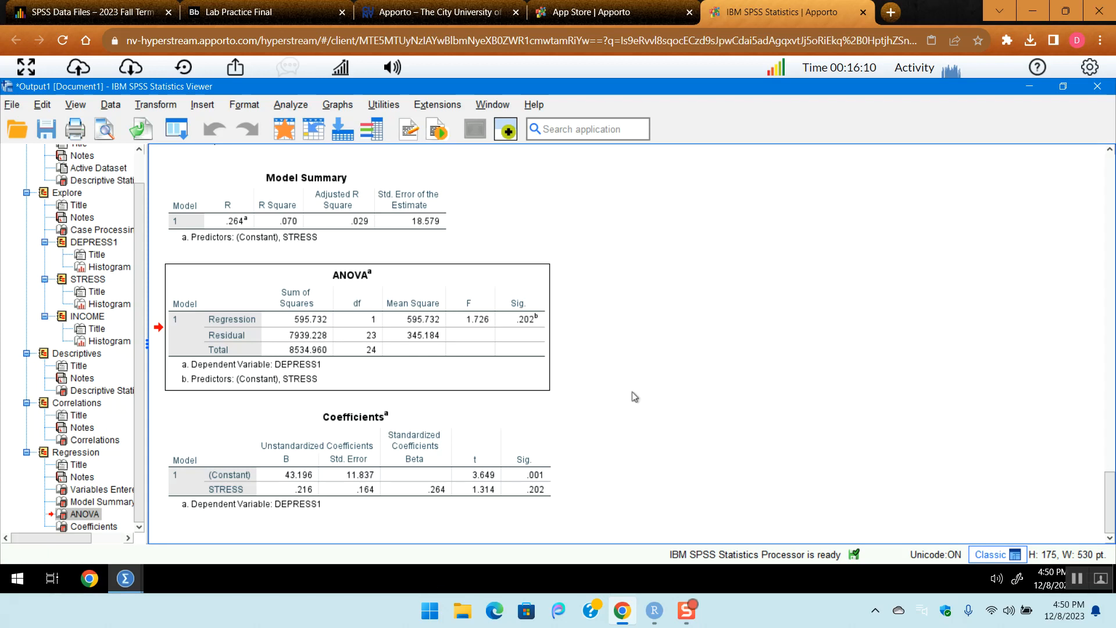
# - Switch to RStudio and calculate (.216*85)+43.196 in the console to predict DEPRESS1 for a STRESS score of 85
pyautogui.click(655, 610)
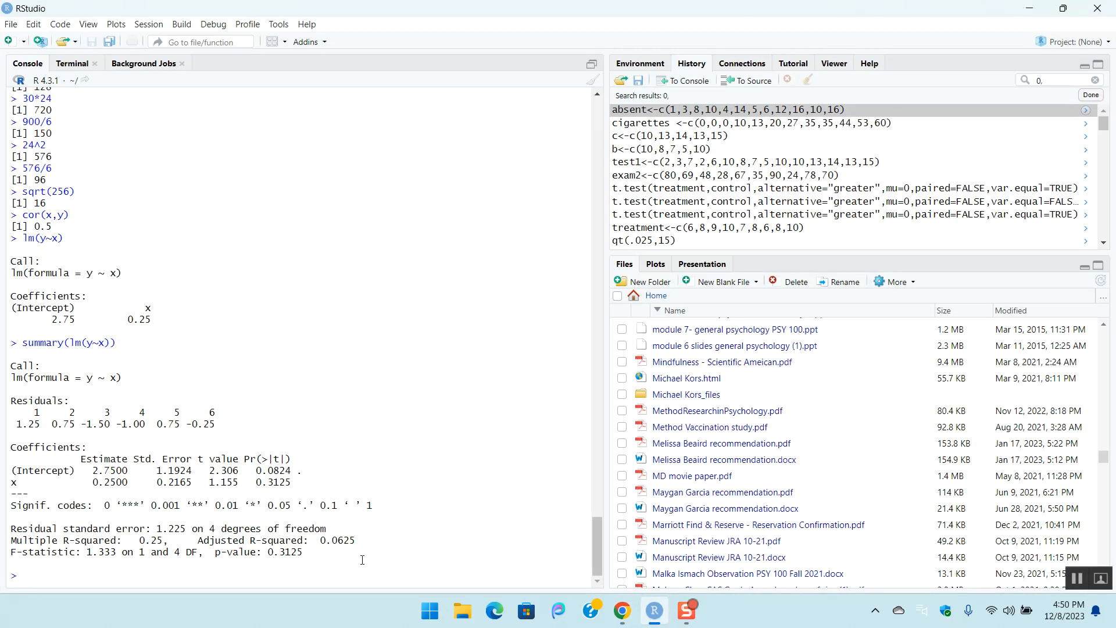
pyautogui.write(',216*')
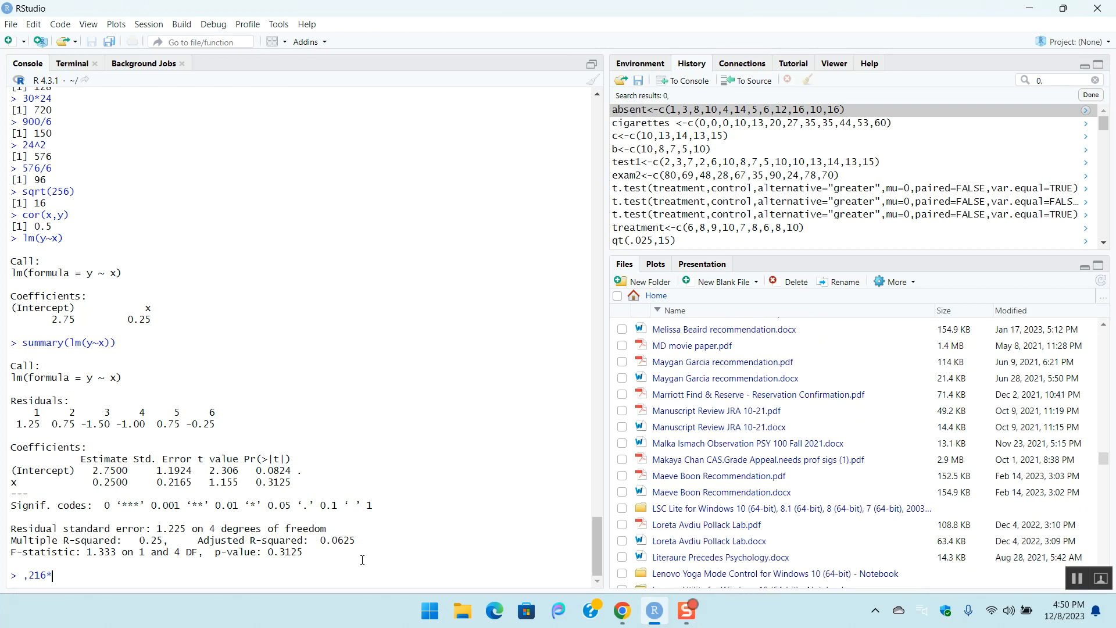
pyautogui.write('85')
pyautogui.press('BackSpace')
pyautogui.write('.(')
pyautogui.press('End')
pyautogui.write(')+')
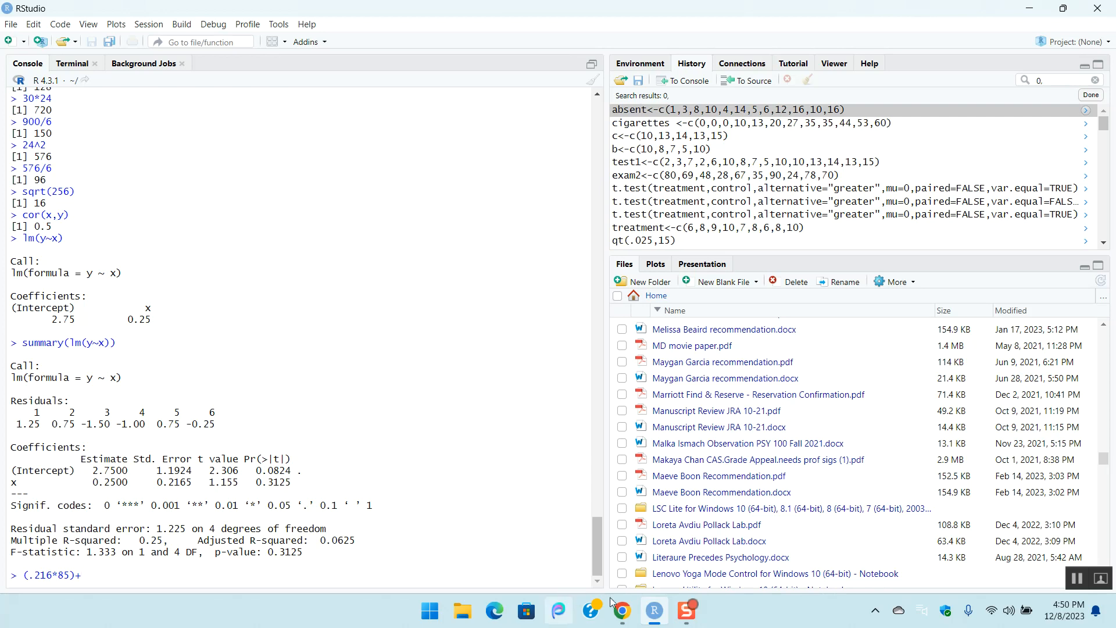
pyautogui.click(624, 610)
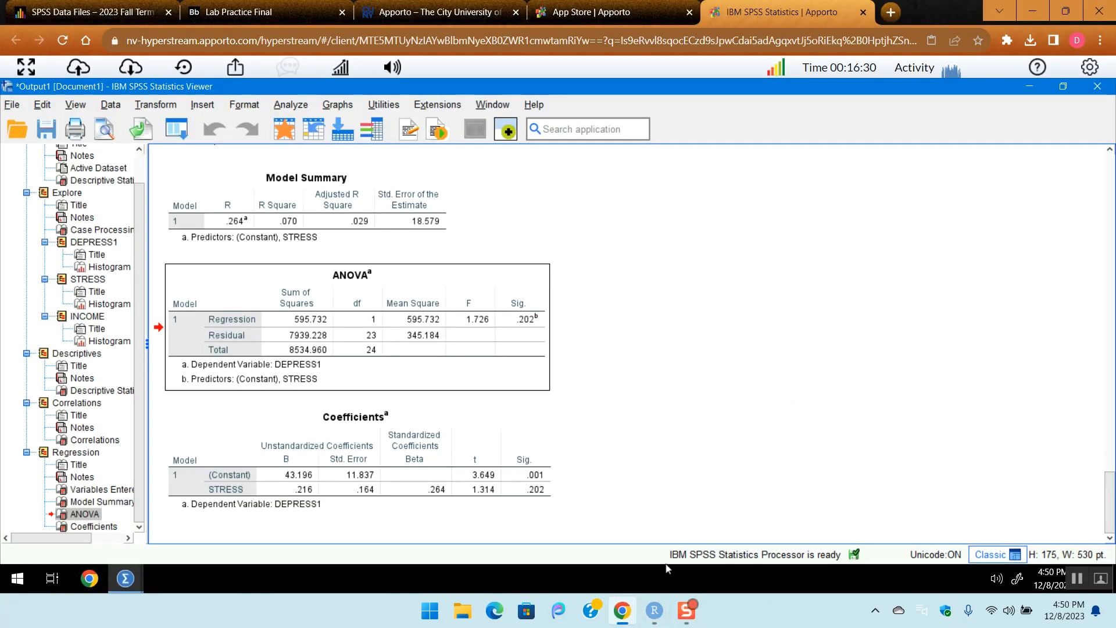
pyautogui.click(655, 611)
pyautogui.write('43.196')
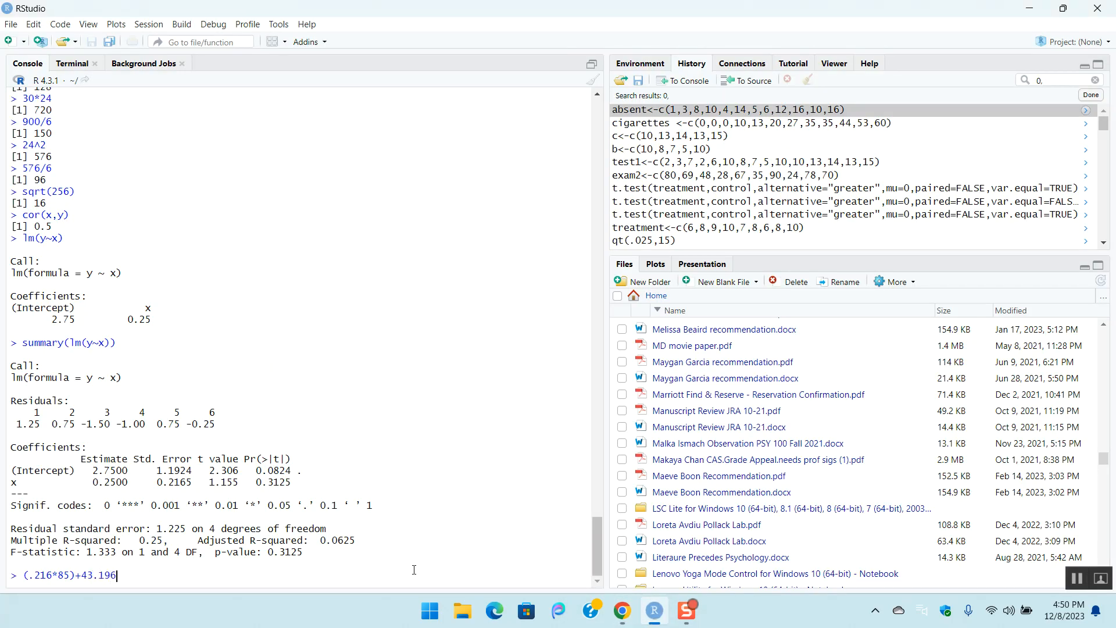
pyautogui.press('Return')
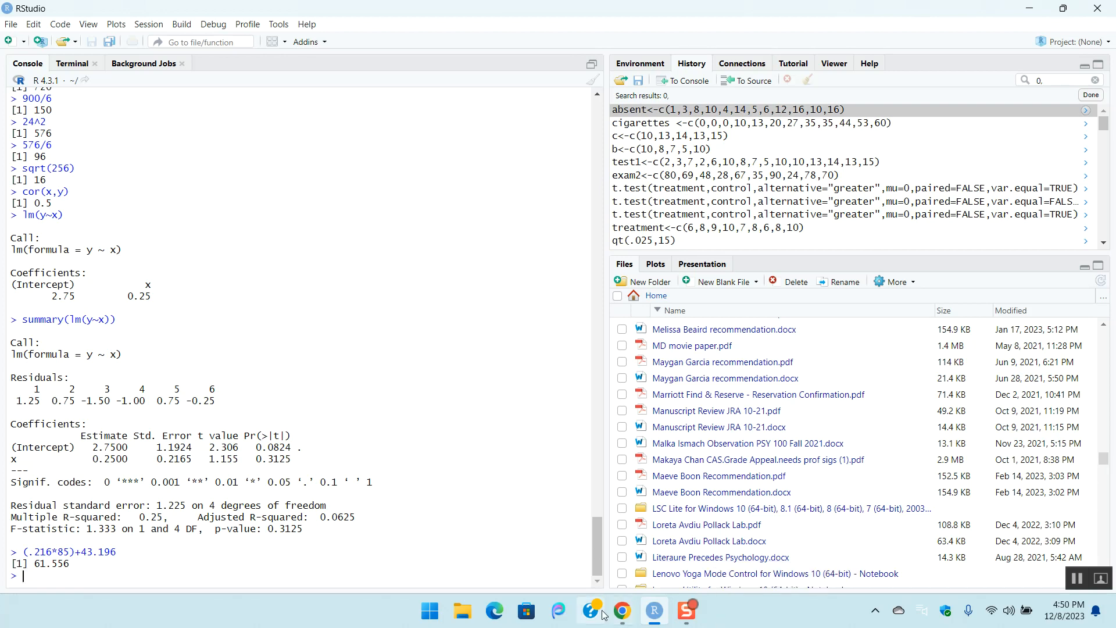
# - Switch to the Lab Practice Final document in Chrome and read question 5 about illegal drug users, non-users and annual salary
pyautogui.click(622, 615)
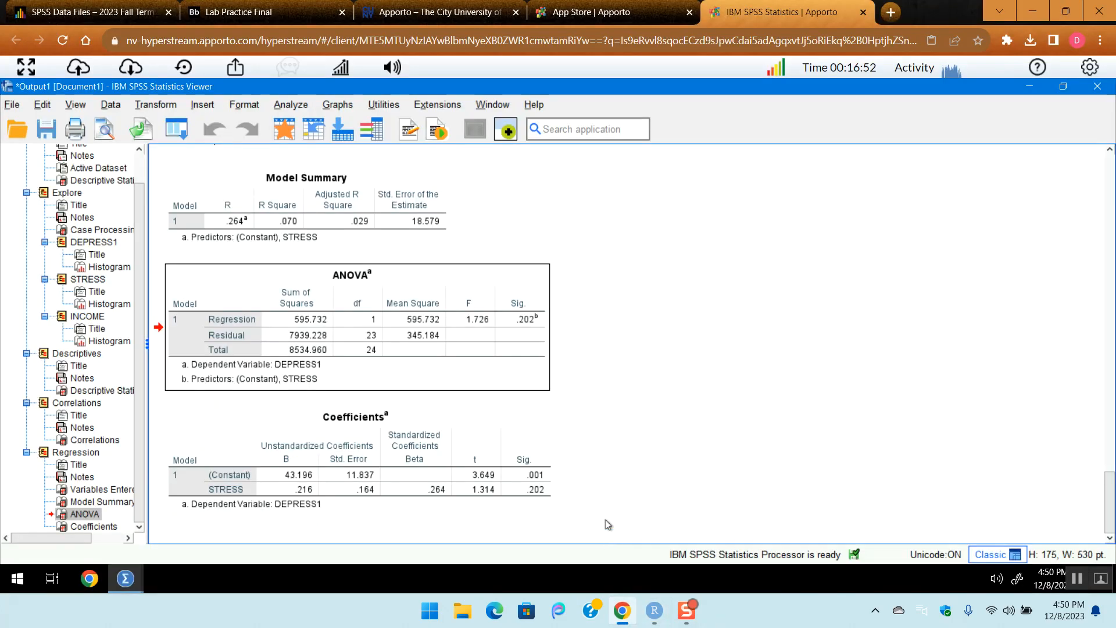
pyautogui.click(487, 17)
pyautogui.click(563, 11)
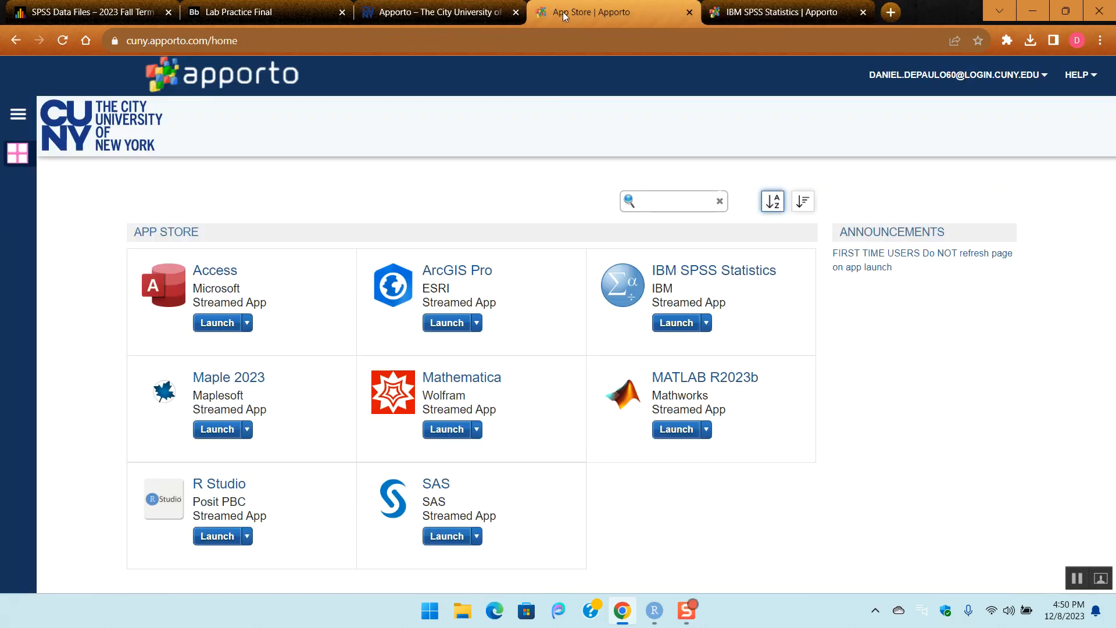
pyautogui.click(283, 5)
pyautogui.scroll(-3, 521, 297)
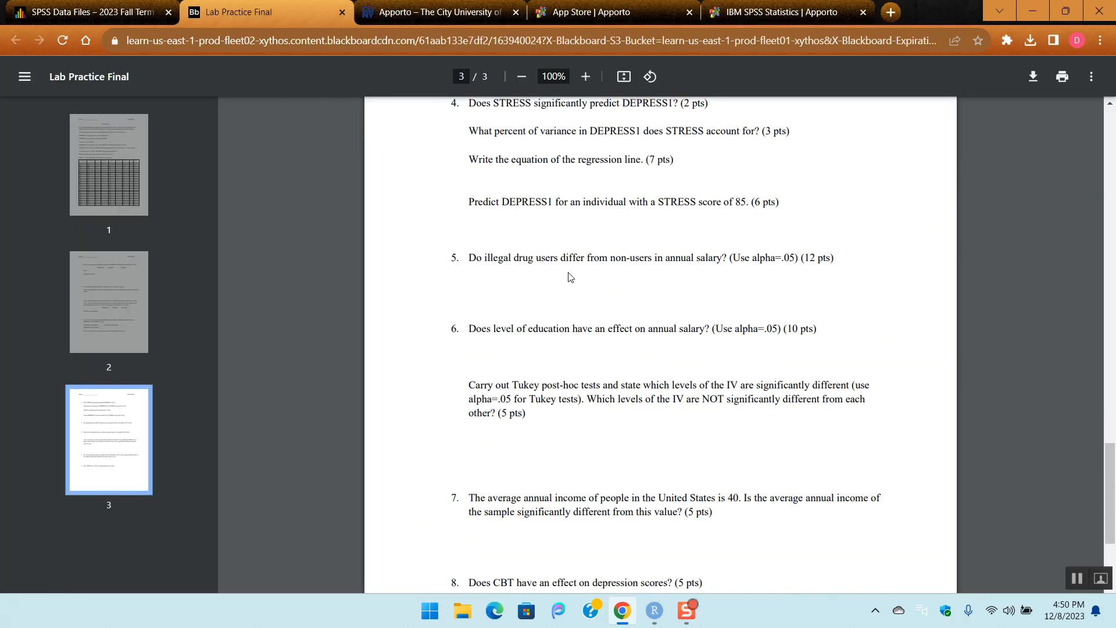
pyautogui.click(756, 15)
pyautogui.click(595, 2)
pyautogui.click(472, 11)
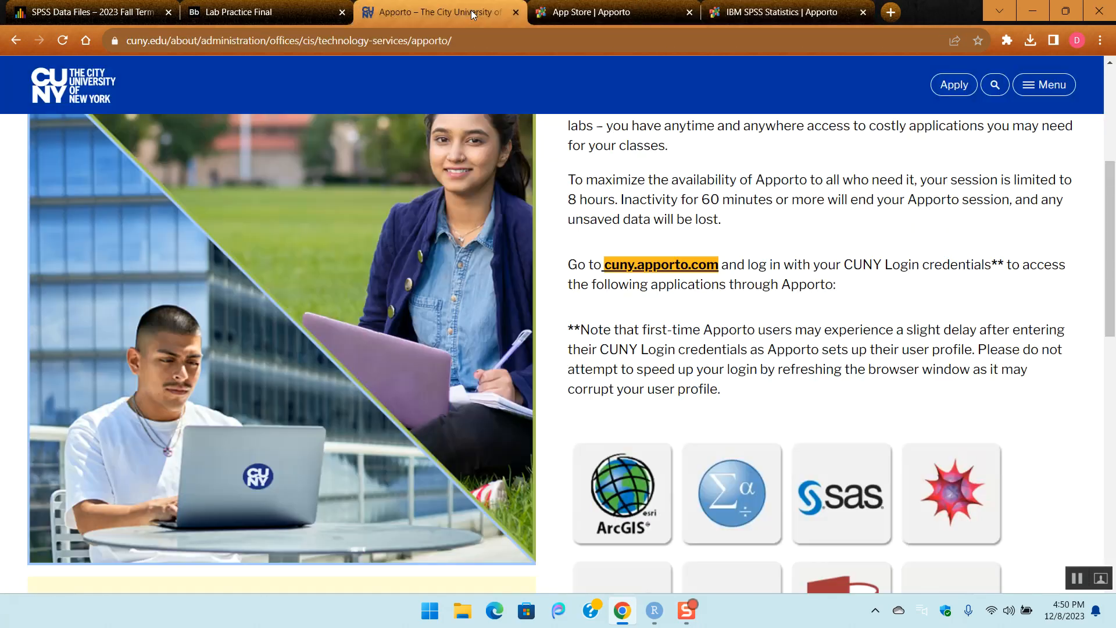
pyautogui.click(638, 22)
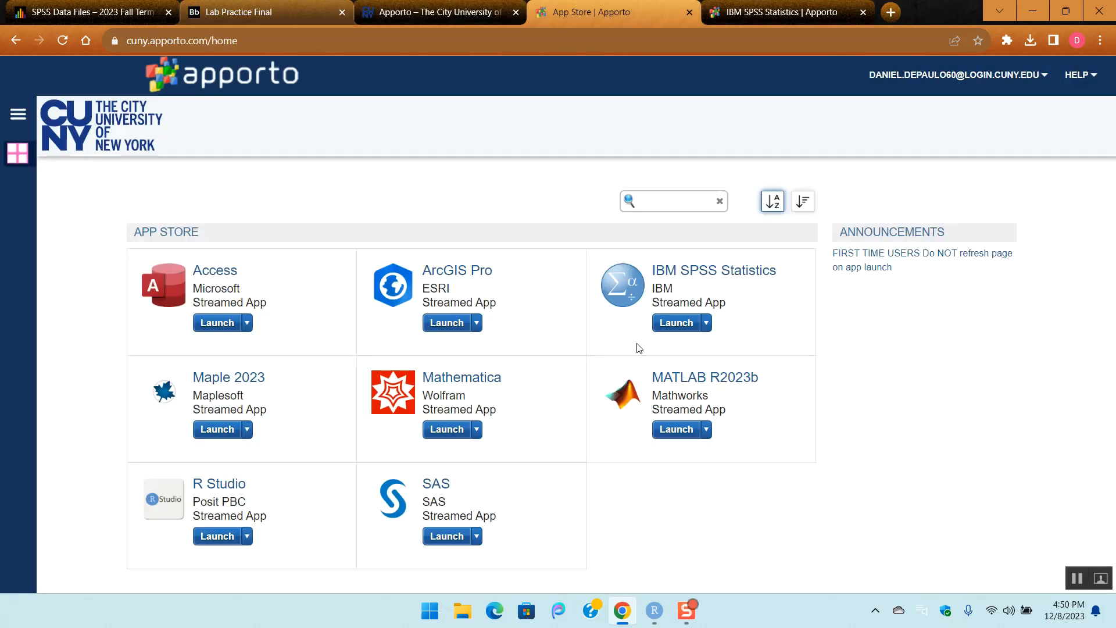
pyautogui.click(285, 6)
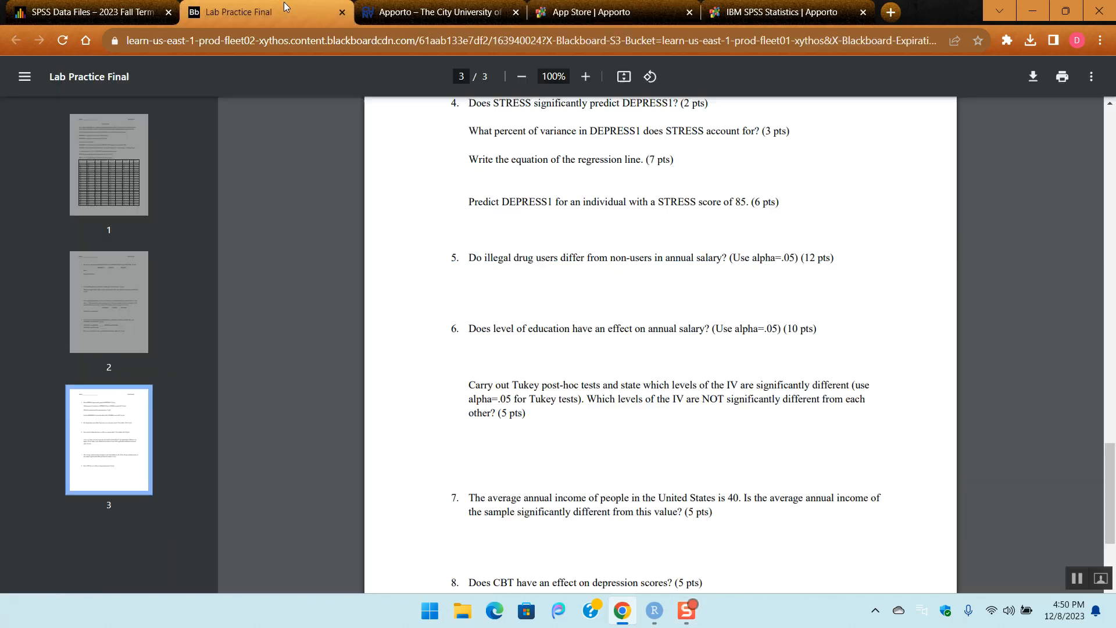
# - Return to SPSS and bring the Data Editor with the Untitled2 data set to the front
pyautogui.click(750, 12)
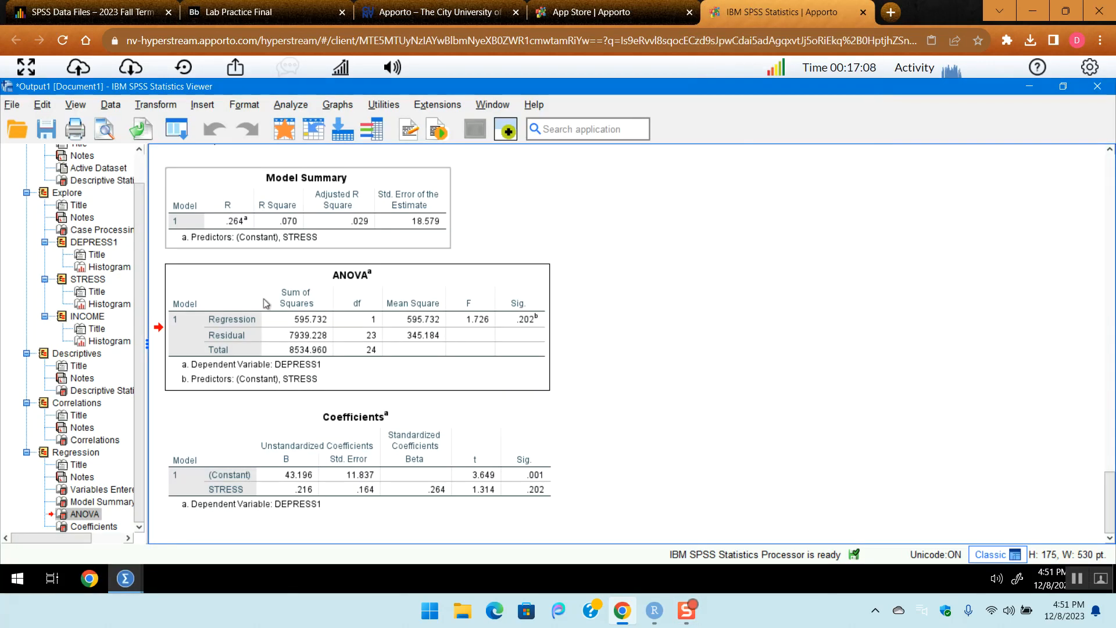
pyautogui.moveTo(125, 579)
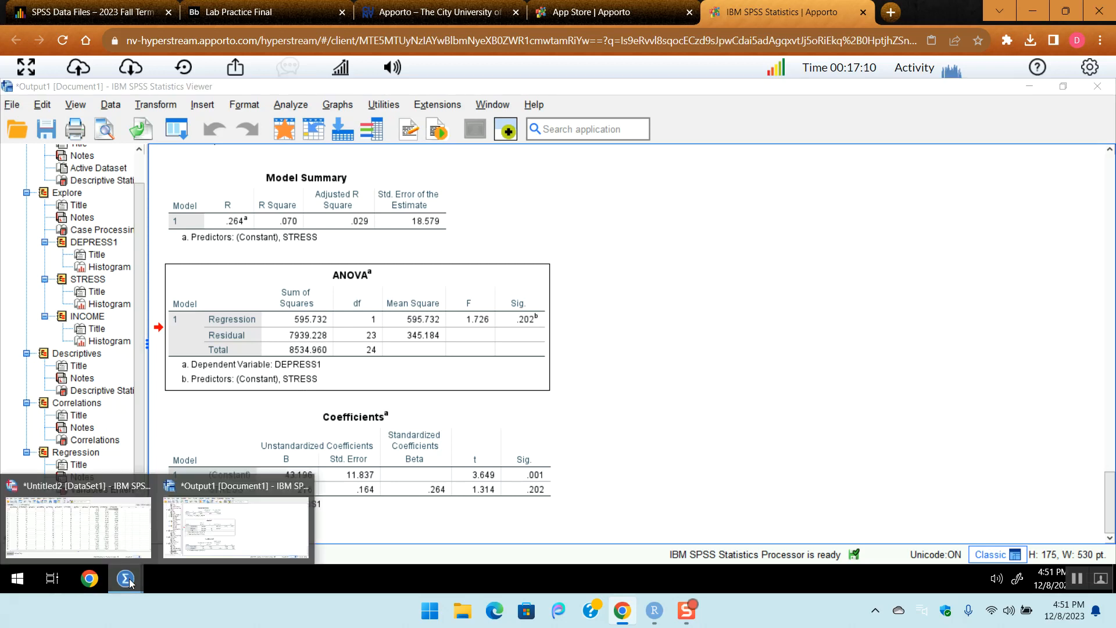
pyautogui.click(74, 530)
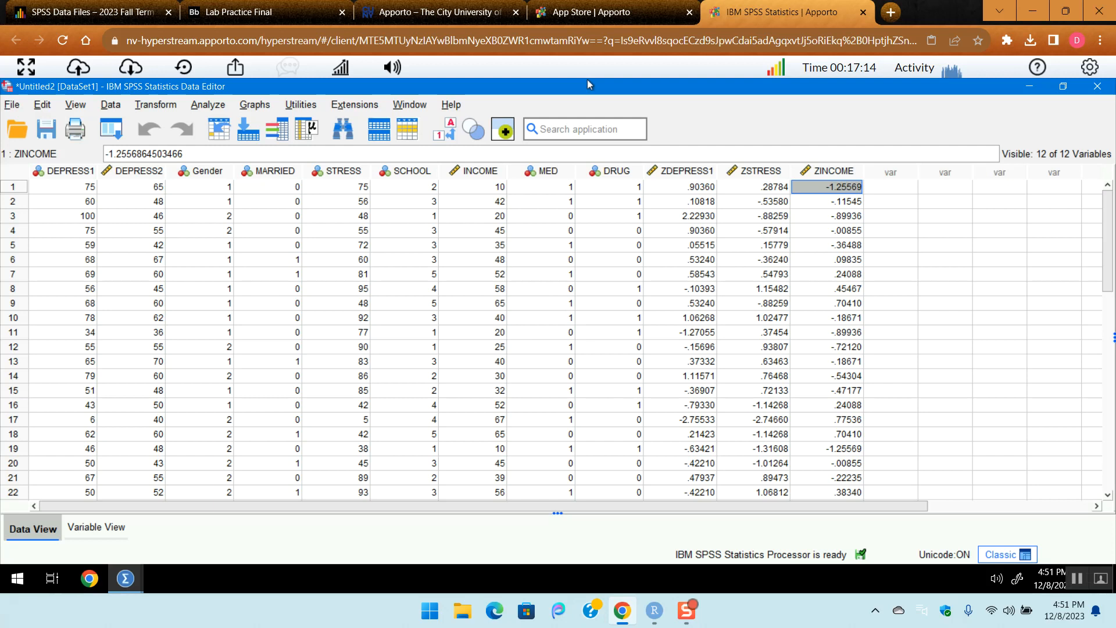
# - Review the variable descriptions, including the DRUG coding, and questions 1 to 6 in the Lab Practice Final document
pyautogui.click(588, 8)
pyautogui.click(469, 9)
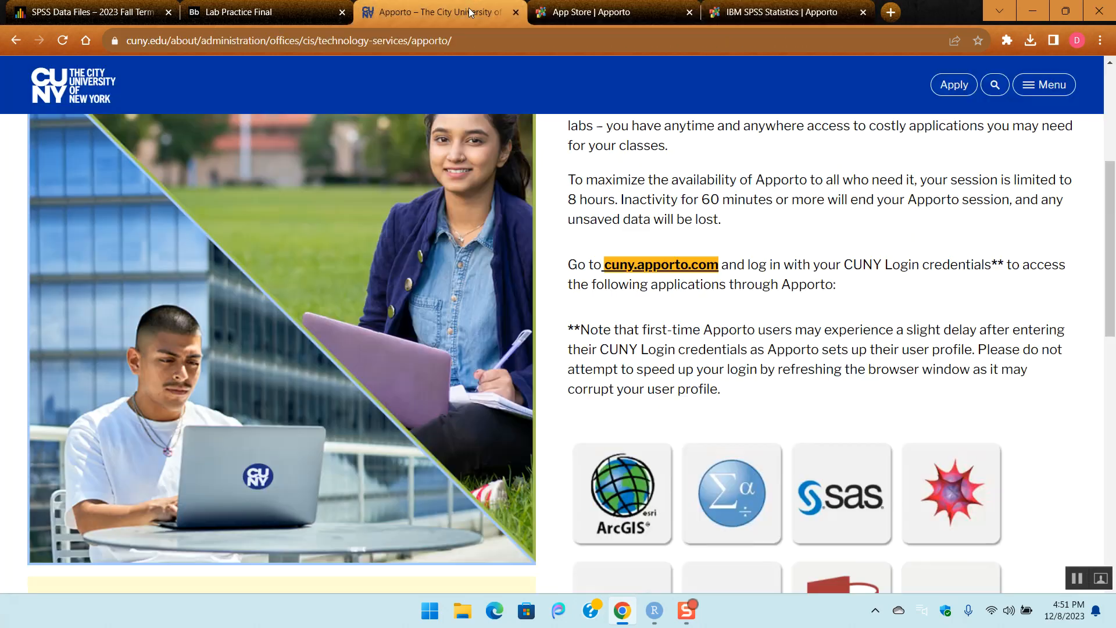
pyautogui.click(296, 7)
pyautogui.scroll(20, 512, 352)
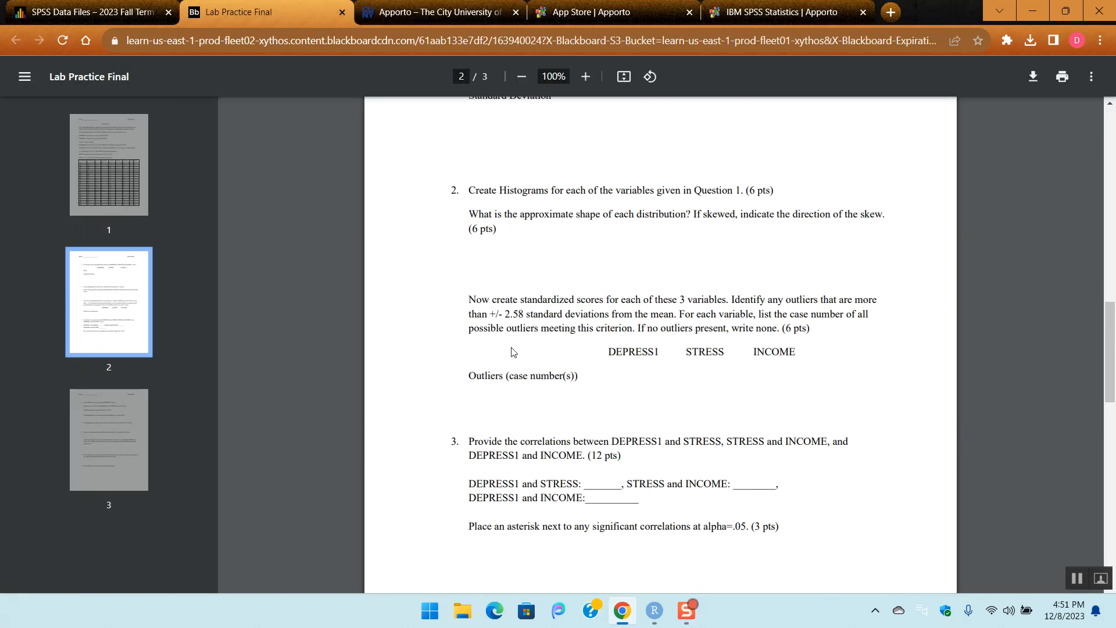
pyautogui.scroll(3, 511, 352)
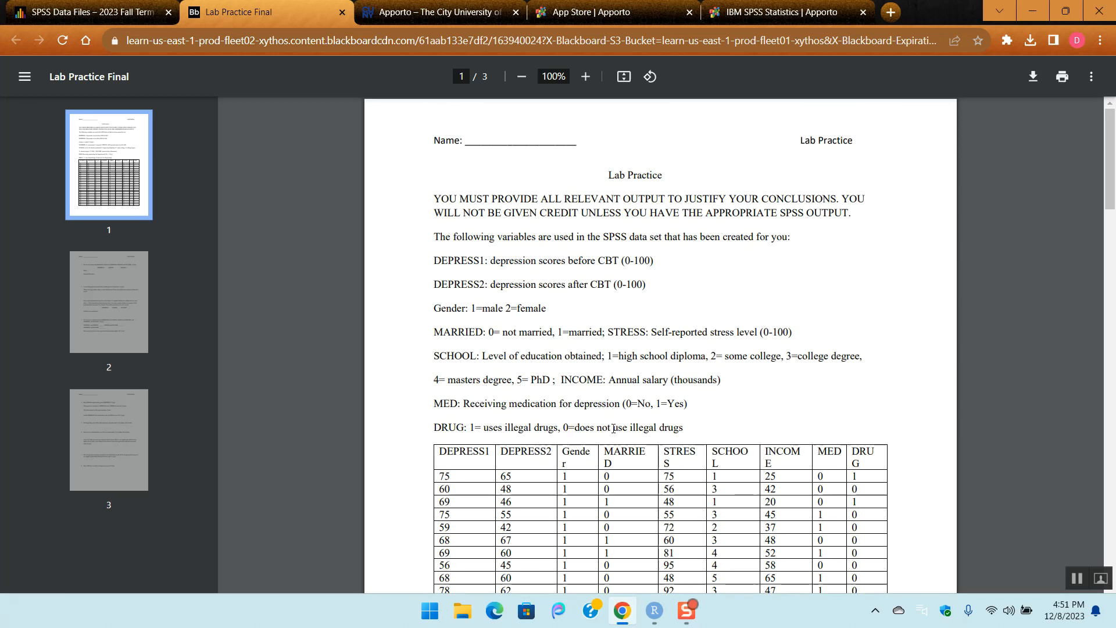
pyautogui.scroll(-7, 698, 435)
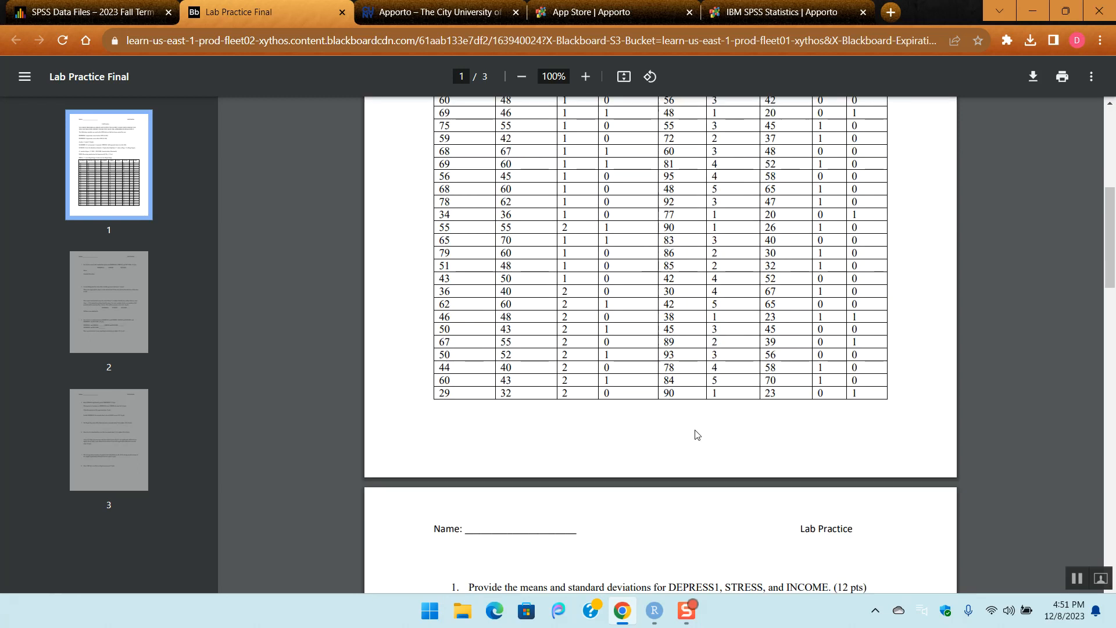
pyautogui.scroll(-5, 697, 435)
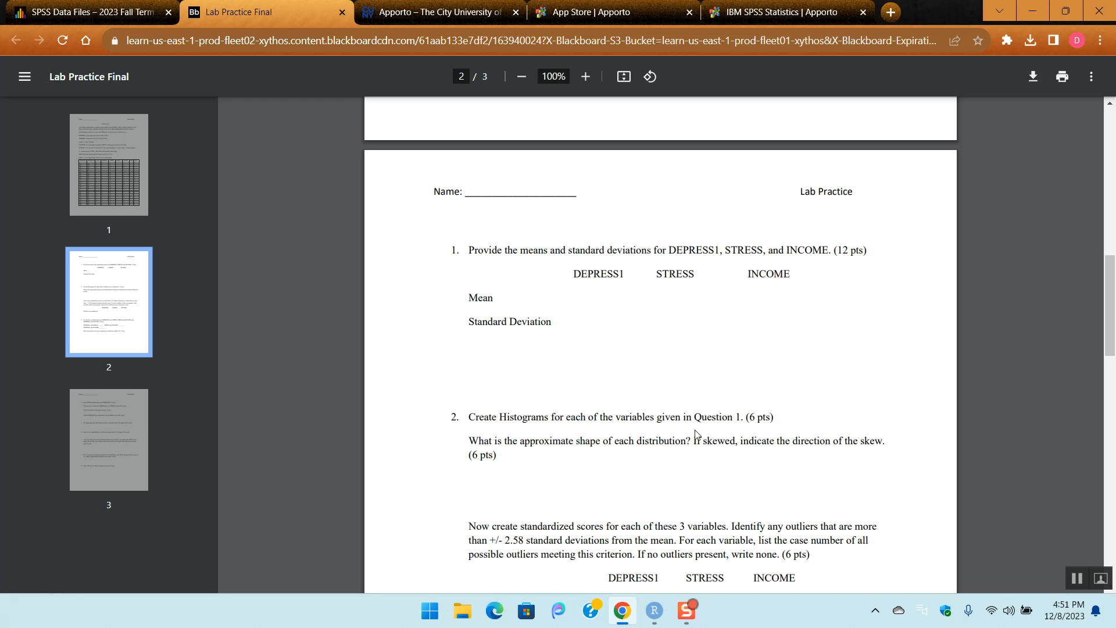
pyautogui.scroll(-8, 696, 435)
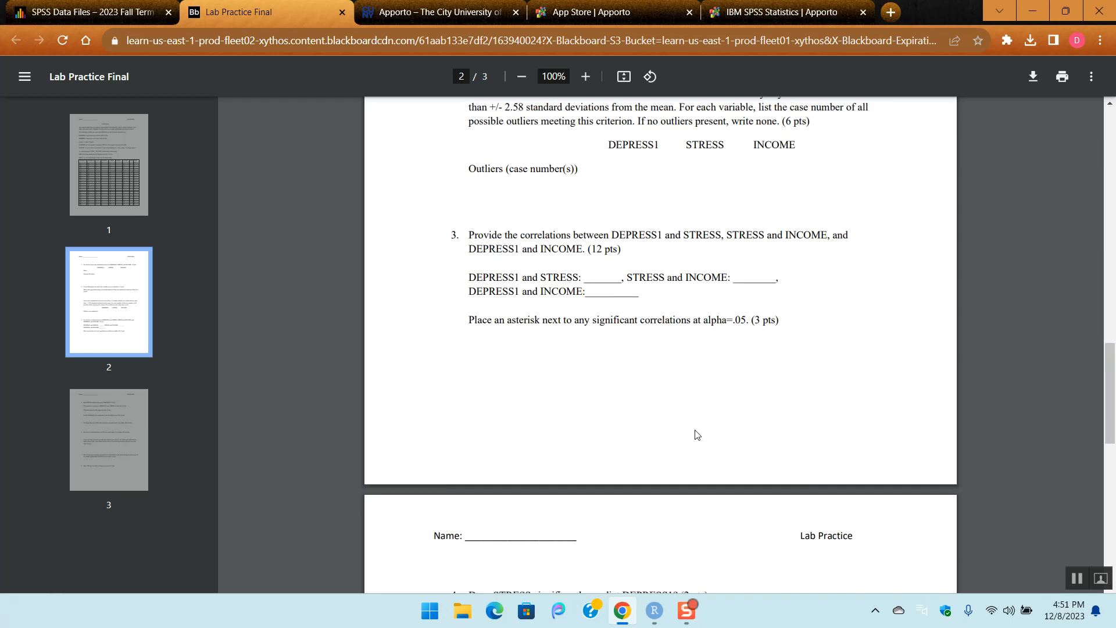
pyautogui.scroll(-5, 697, 435)
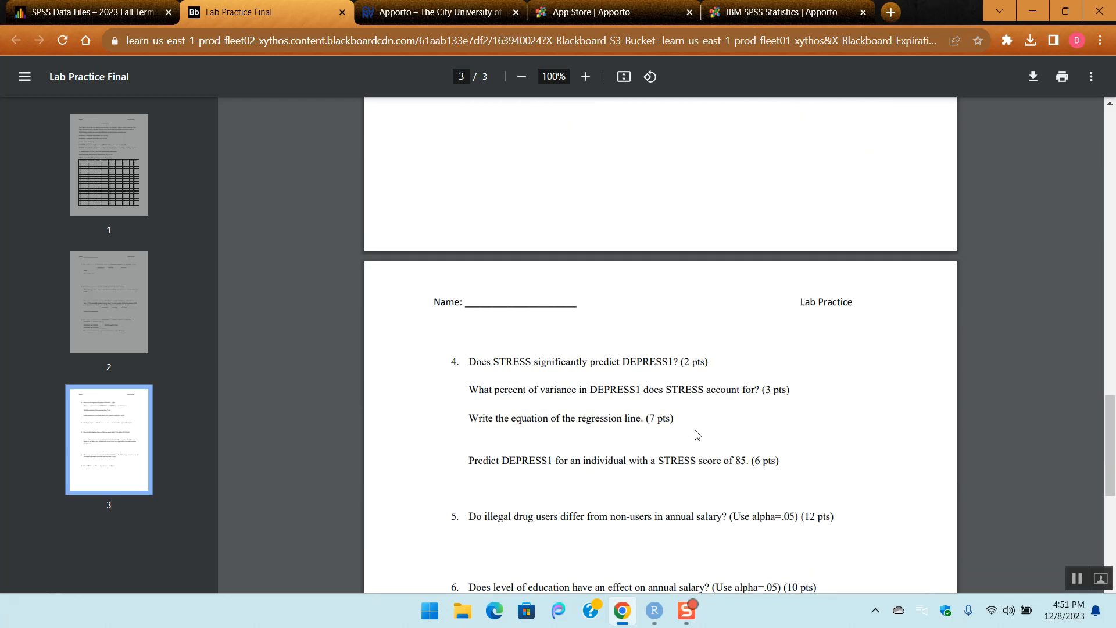
pyautogui.scroll(-1, 698, 435)
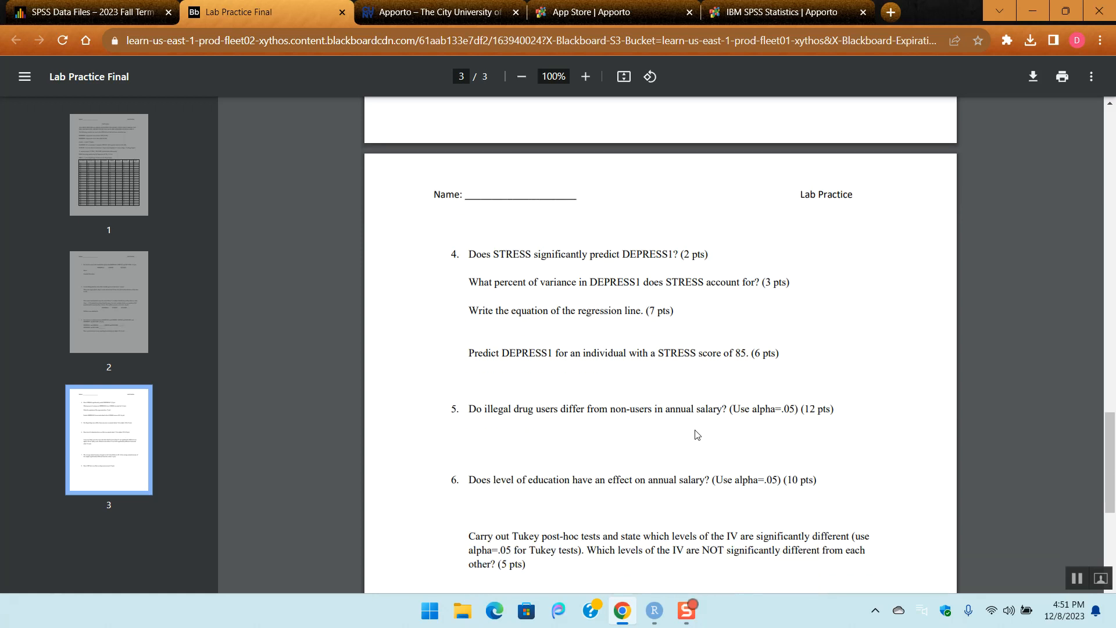
pyautogui.scroll(-1, 697, 435)
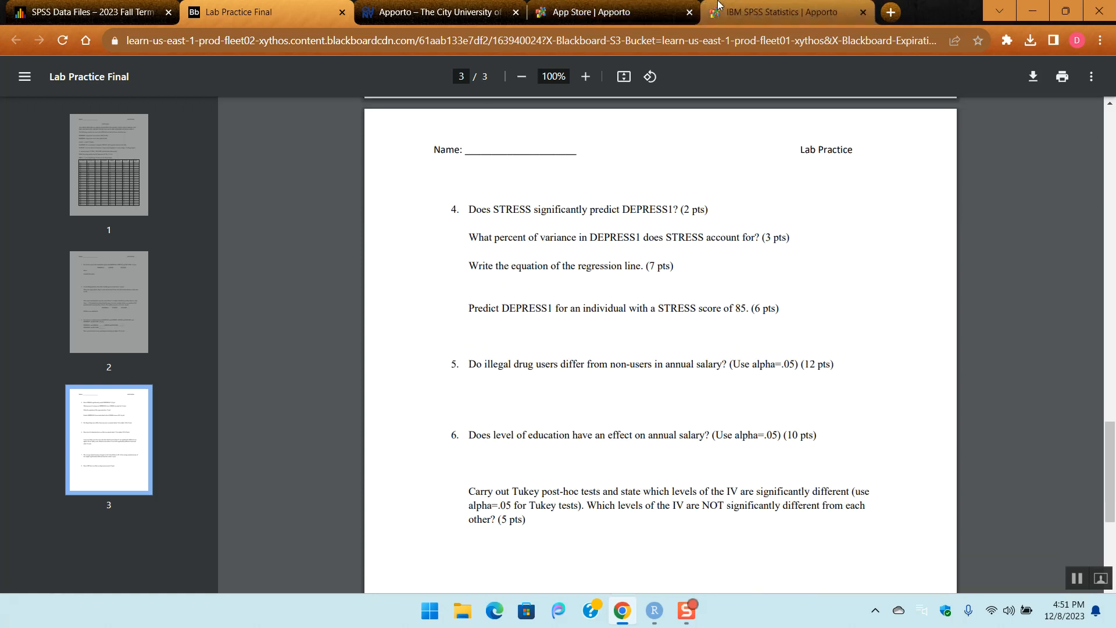
# - Switch to SPSS and start an Independent-Samples T Test with DRUG as the grouping variable
pyautogui.click(782, 12)
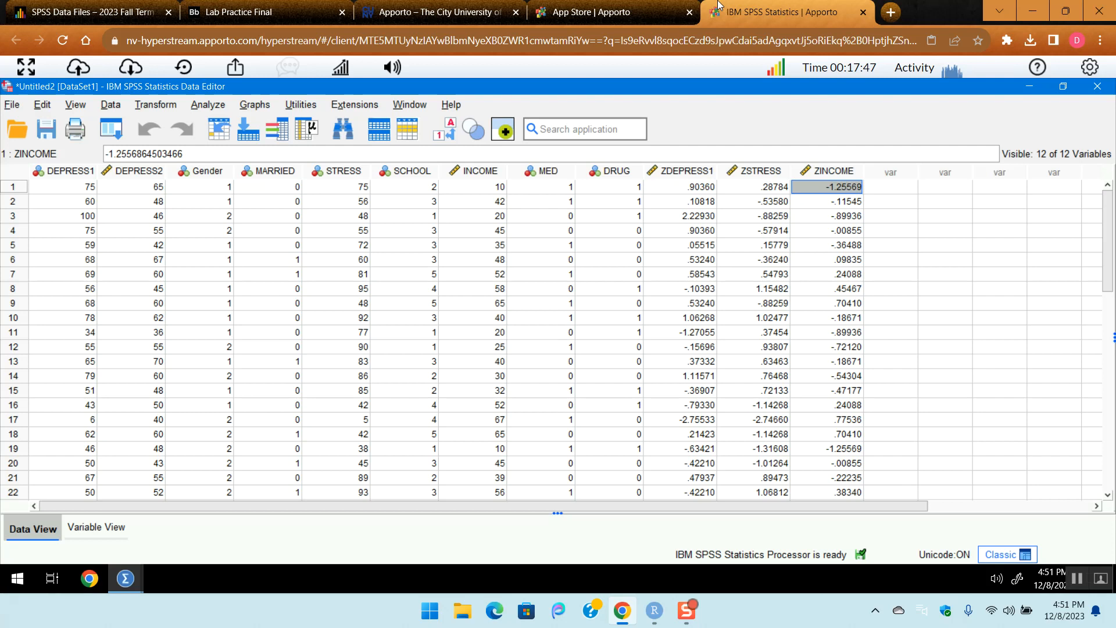
pyautogui.click(211, 107)
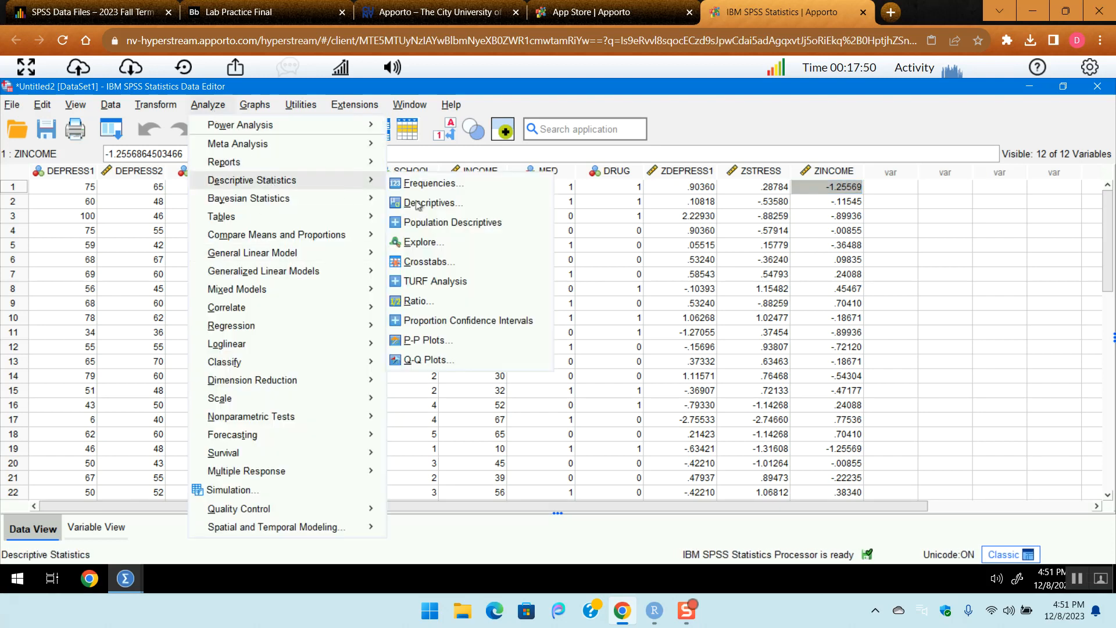
pyautogui.moveTo(368, 190)
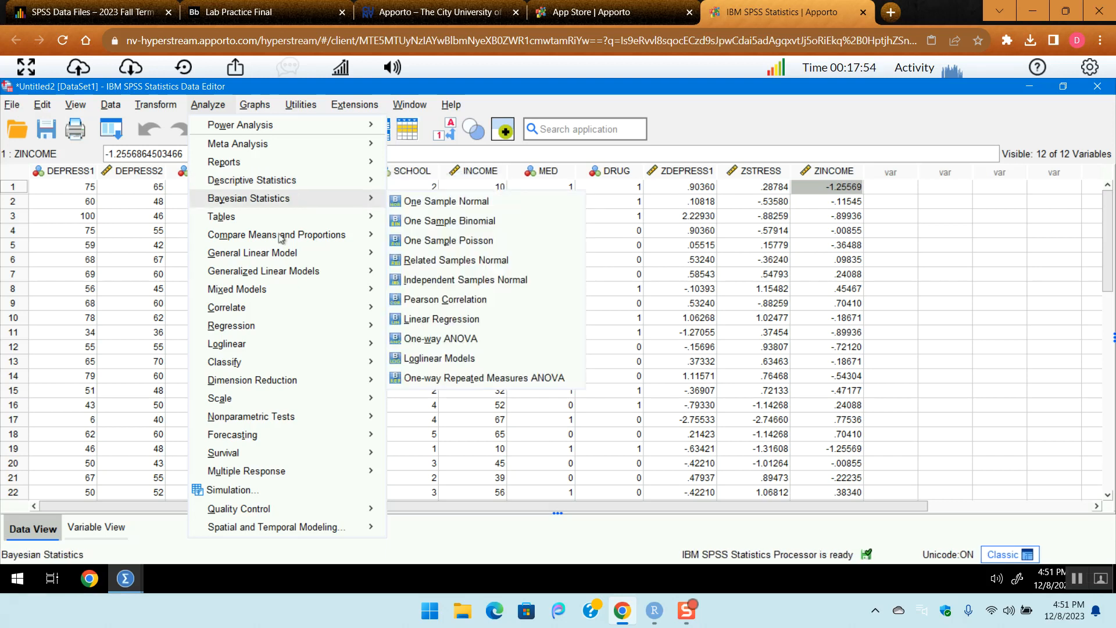
pyautogui.moveTo(264, 239)
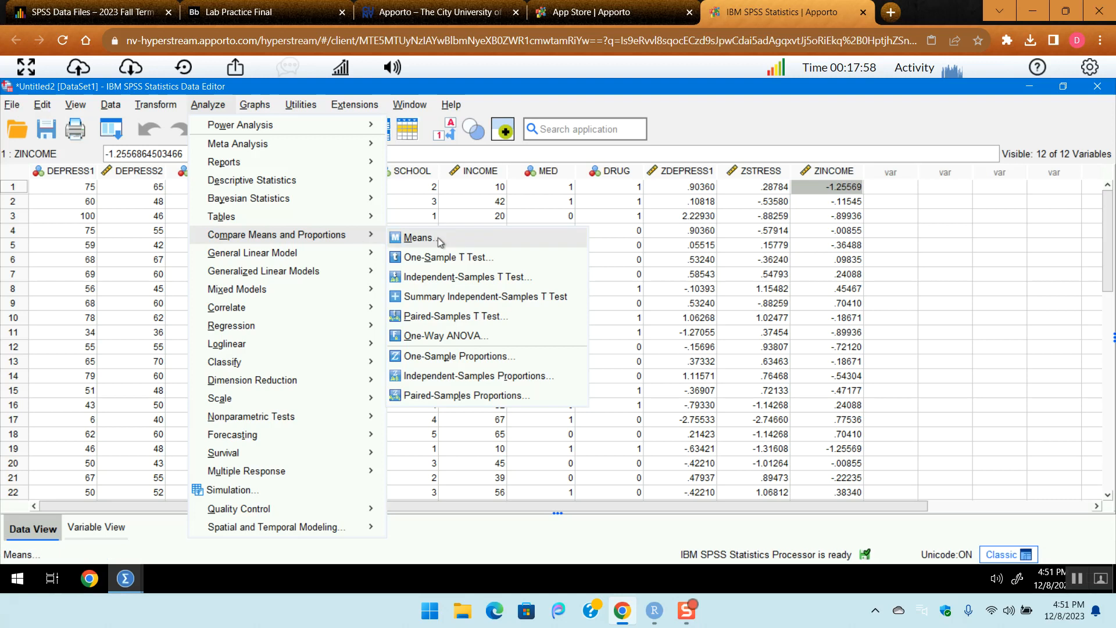
pyautogui.click(457, 279)
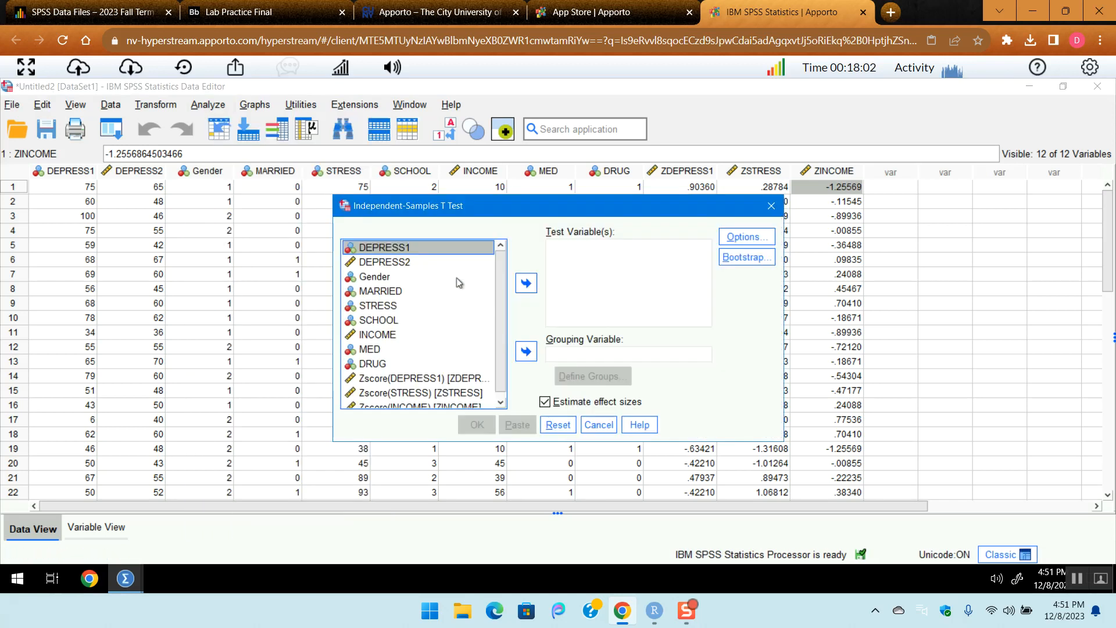
pyautogui.click(567, 356)
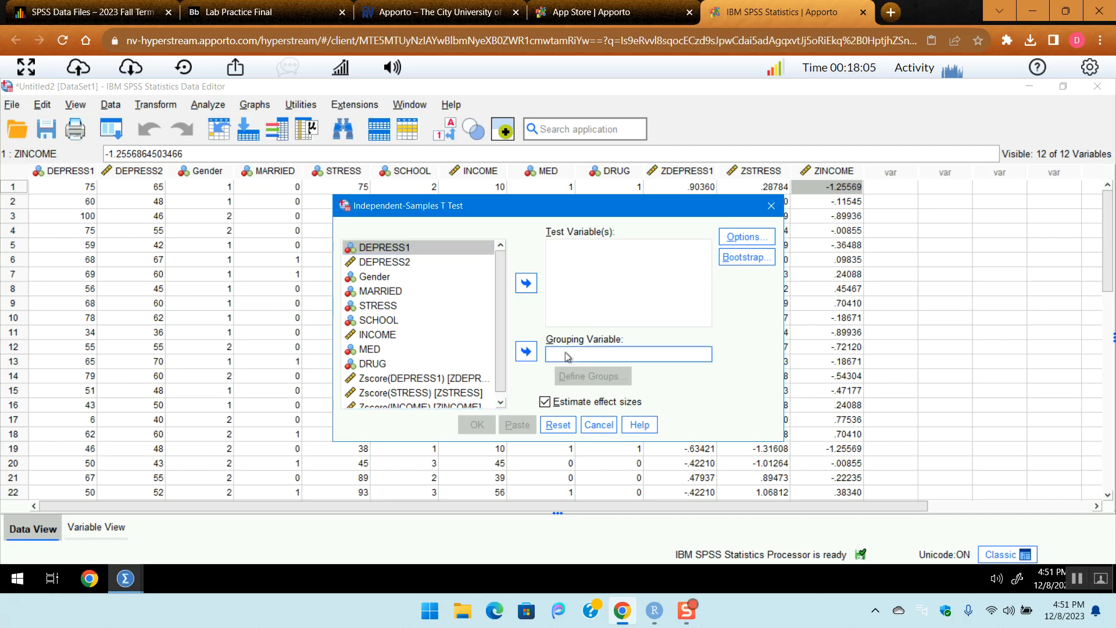
pyautogui.click(377, 363)
pyautogui.click(526, 351)
# - Define the DRUG groups with specified values, 0 for Group 1 and 1 for Group 2
pyautogui.click(593, 377)
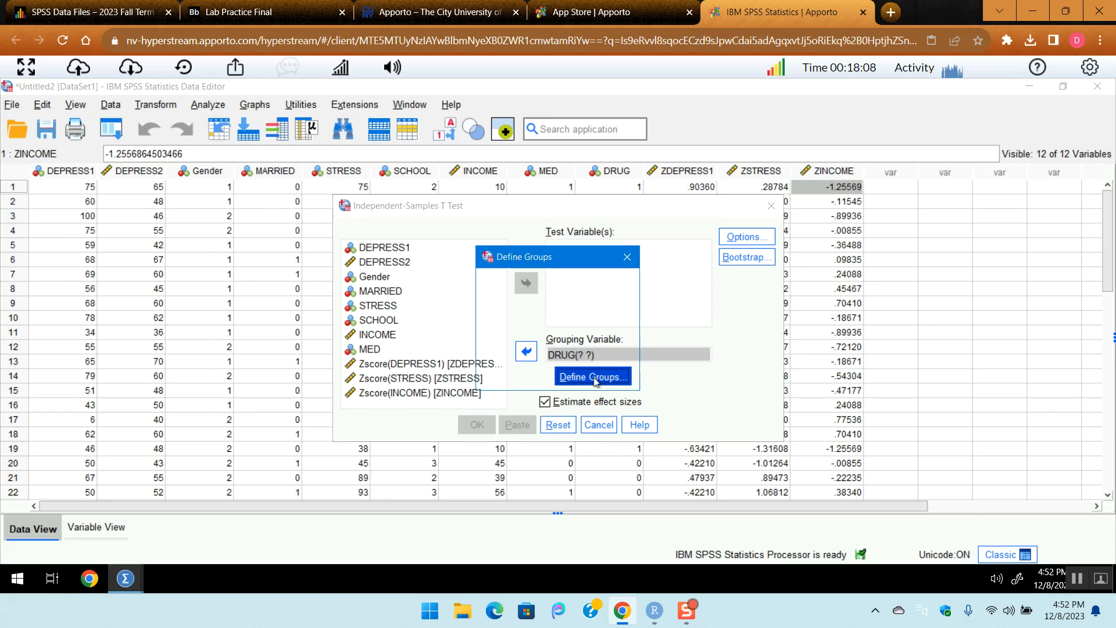
pyautogui.click(583, 301)
pyautogui.press('BackSpace')
pyautogui.write('0')
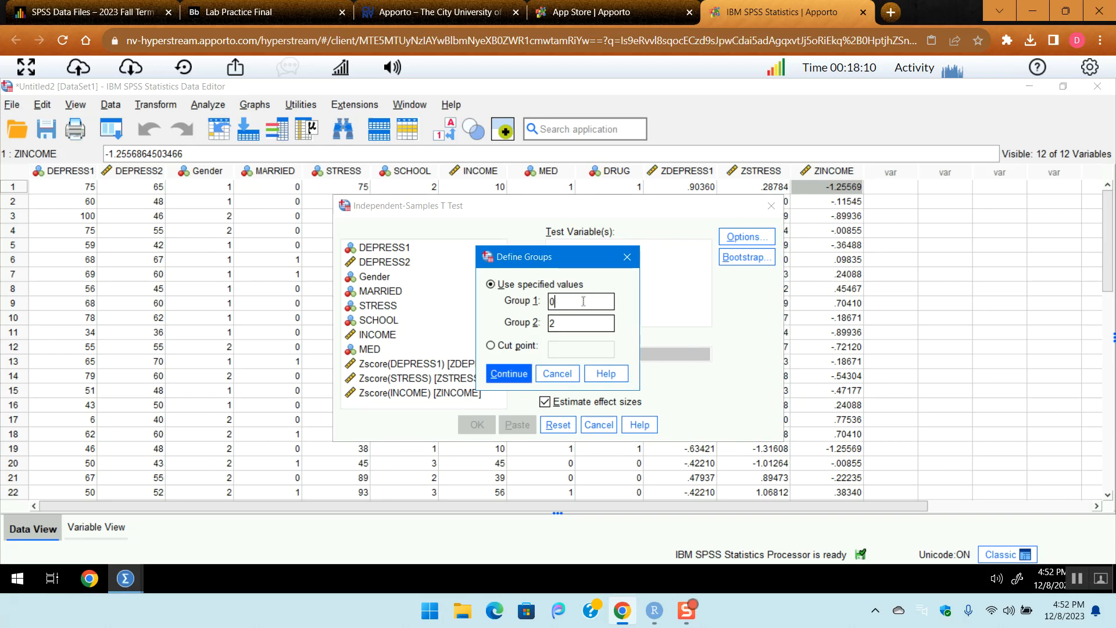
pyautogui.click(555, 325)
pyautogui.press('BackSpace')
pyautogui.write('1')
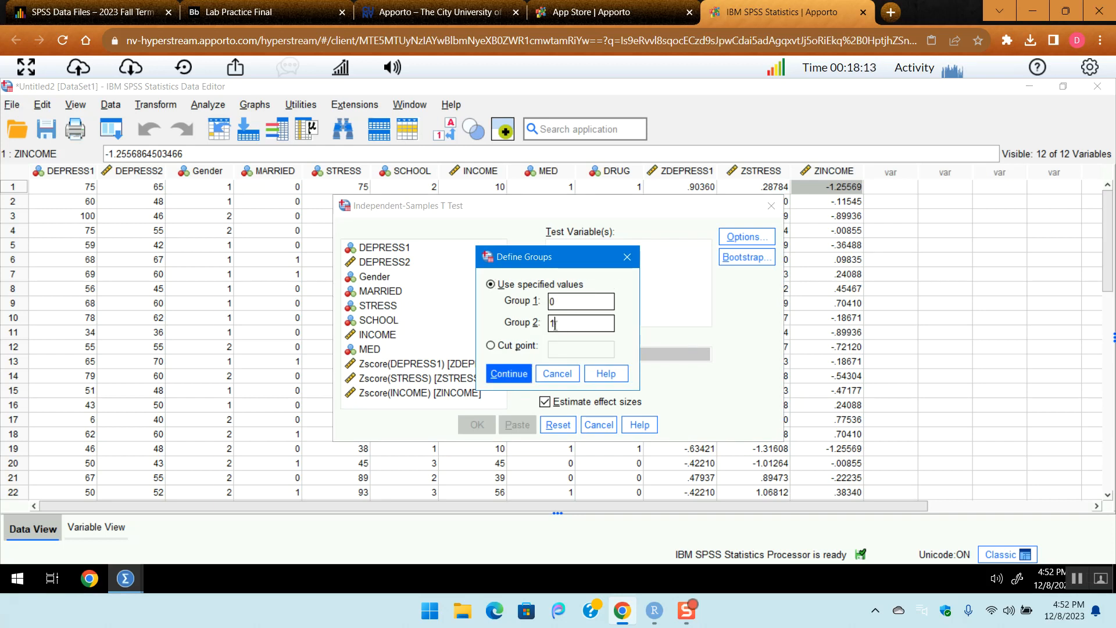
pyautogui.click(510, 377)
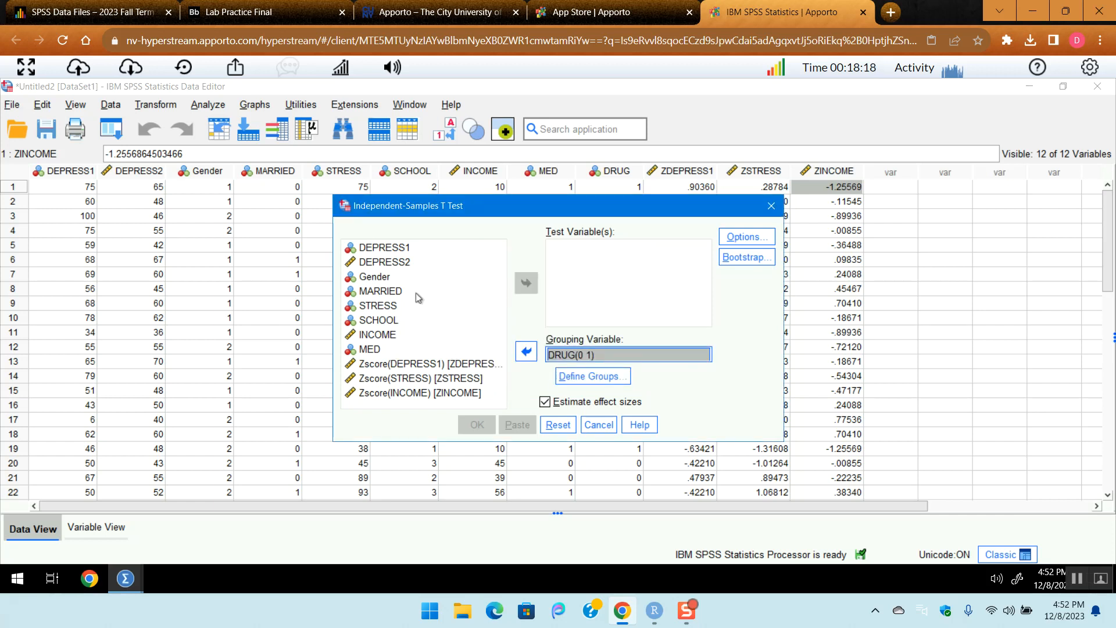
# - Add INCOME as the test variable and run the t test without estimating effect sizes
pyautogui.click(388, 334)
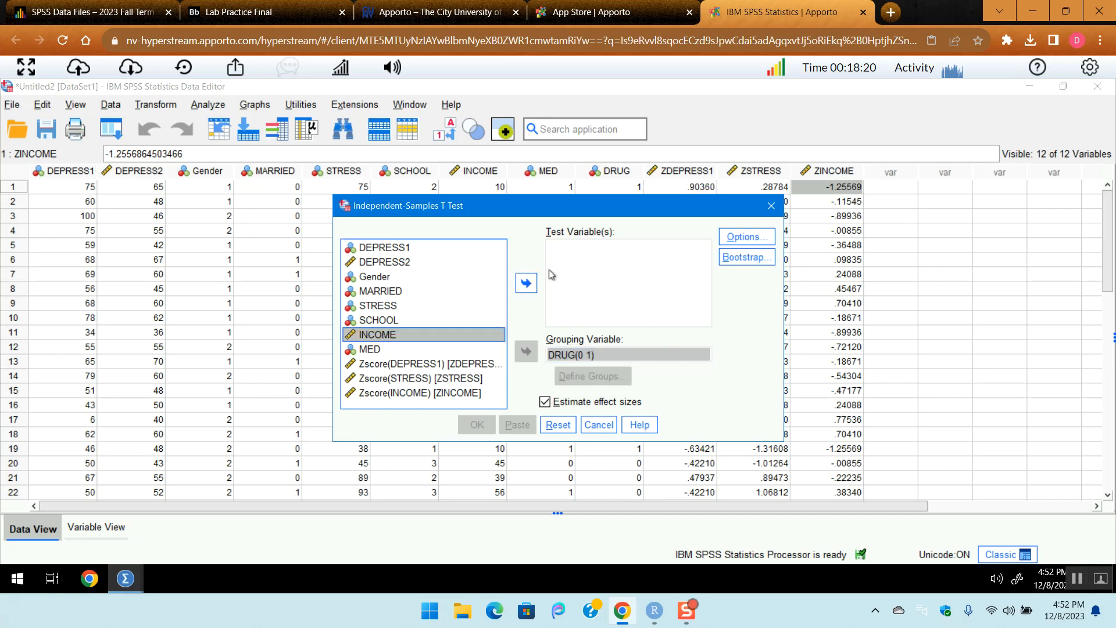
pyautogui.click(526, 283)
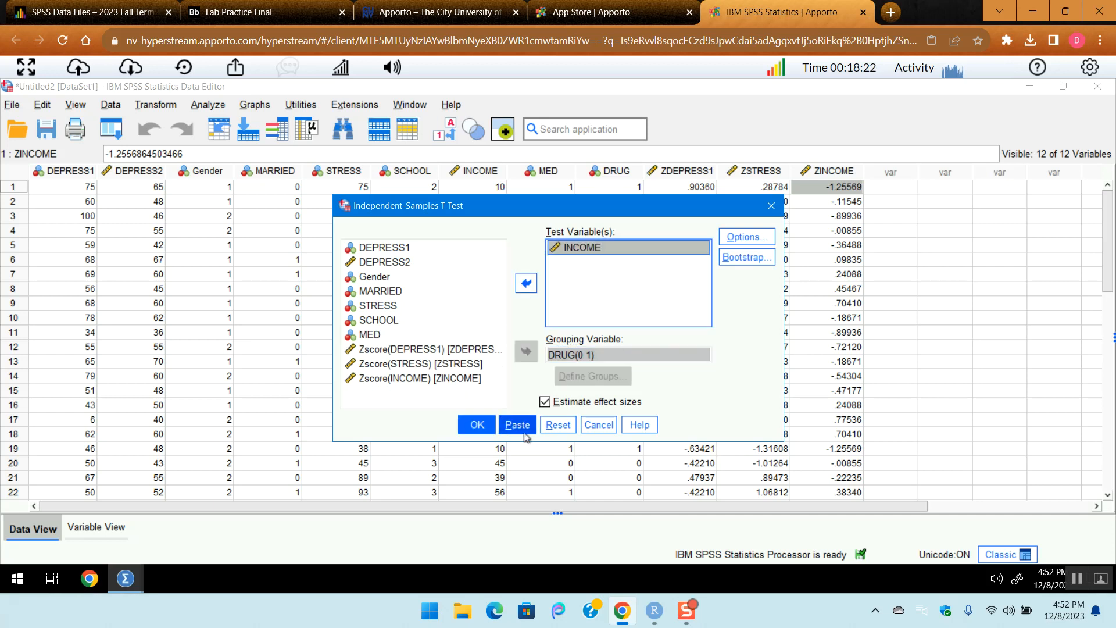
pyautogui.click(545, 401)
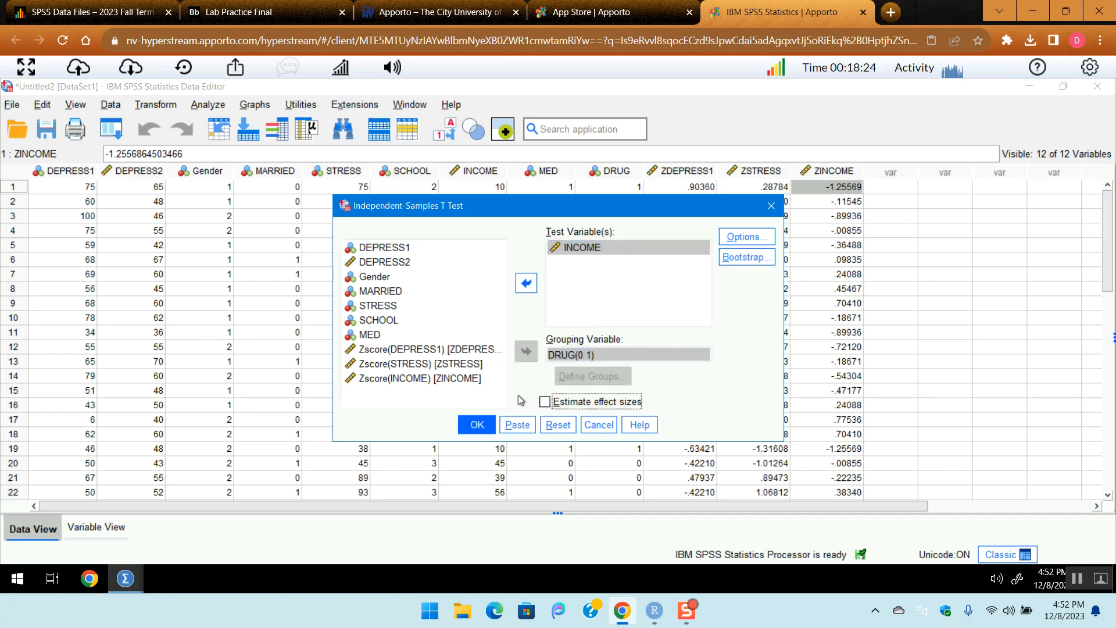
pyautogui.click(476, 425)
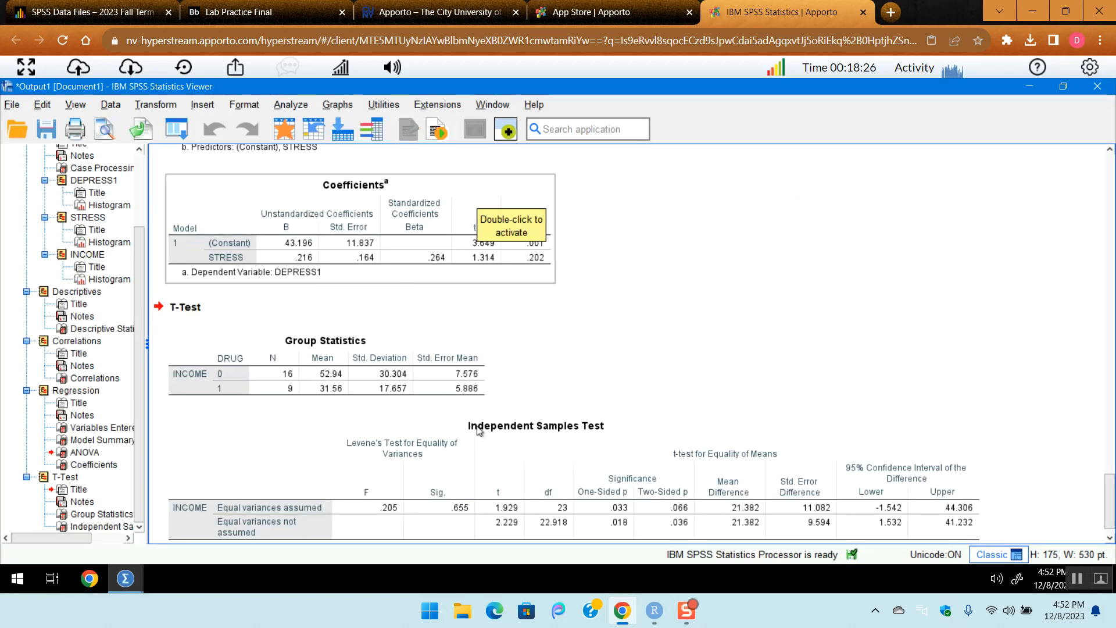
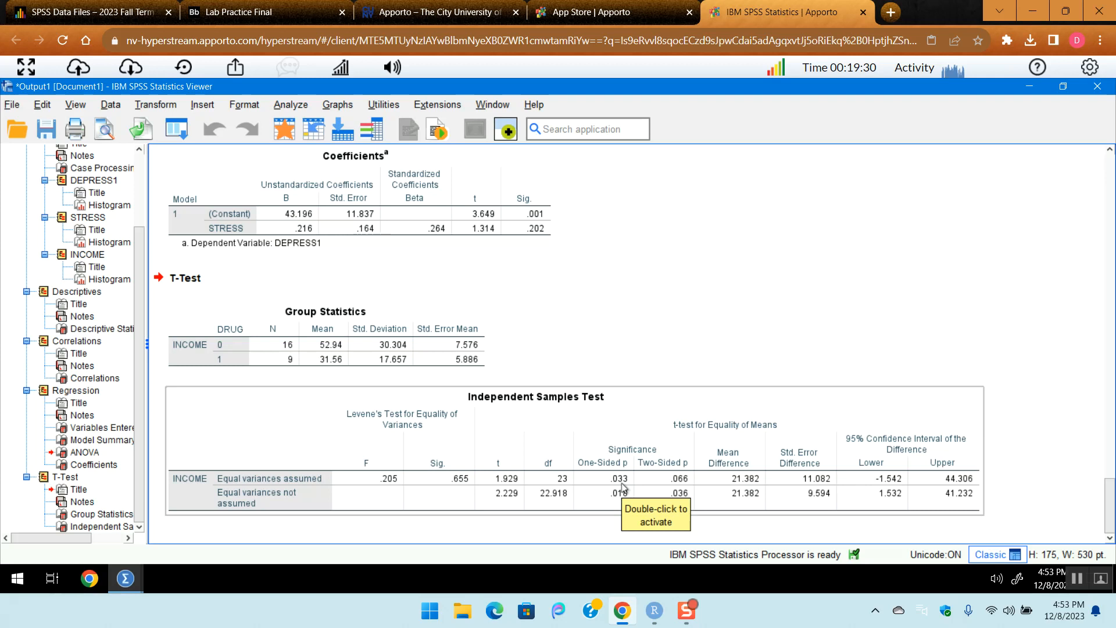
# - Examine the Group Statistics and Independent Samples Test tables for INCOME, including Levene's test and the two-sided p
pyautogui.click(708, 350)
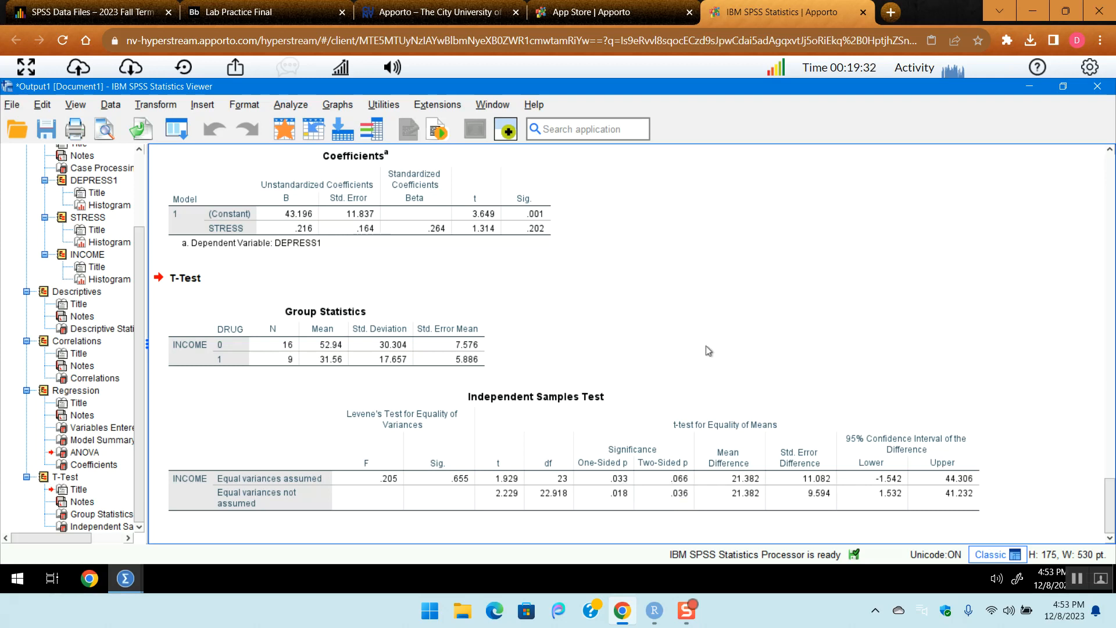
pyautogui.click(679, 467)
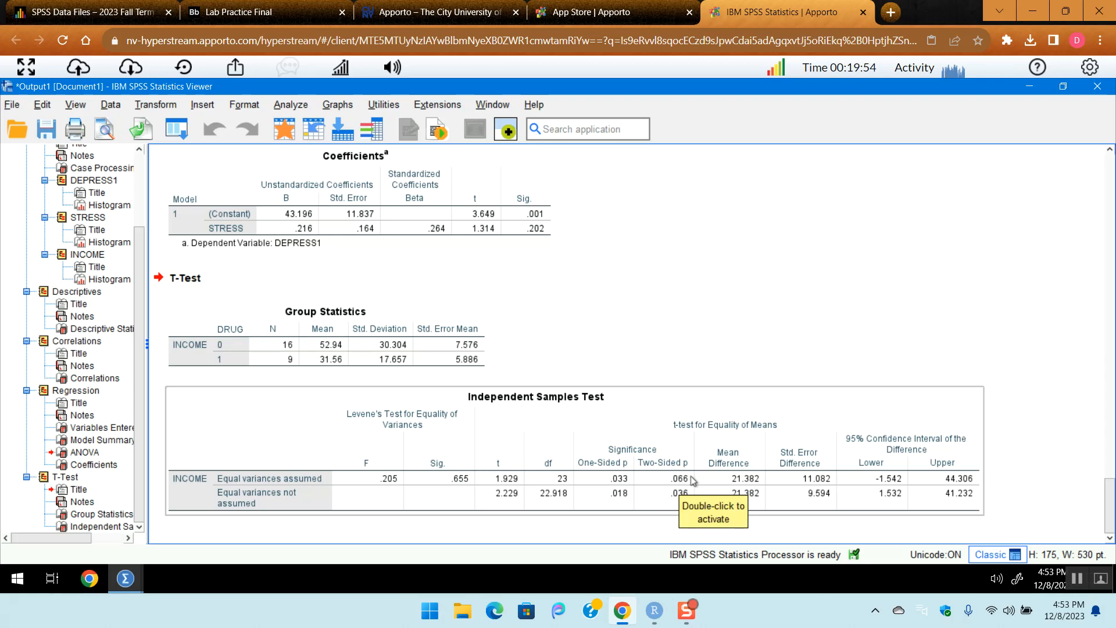
pyautogui.click(605, 5)
pyautogui.click(427, 5)
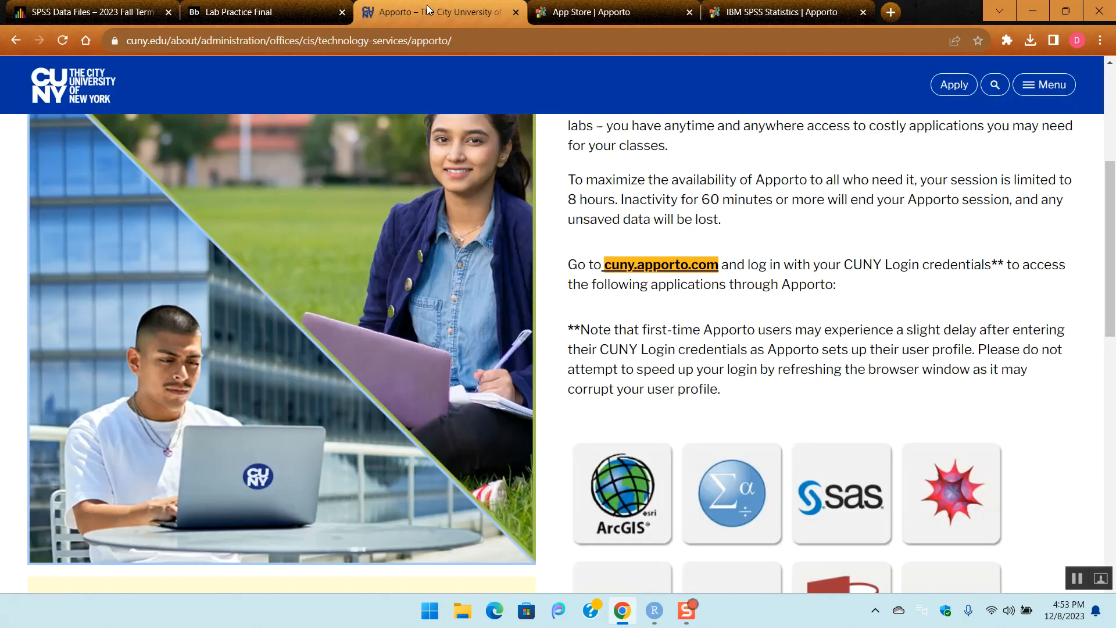
pyautogui.click(790, 19)
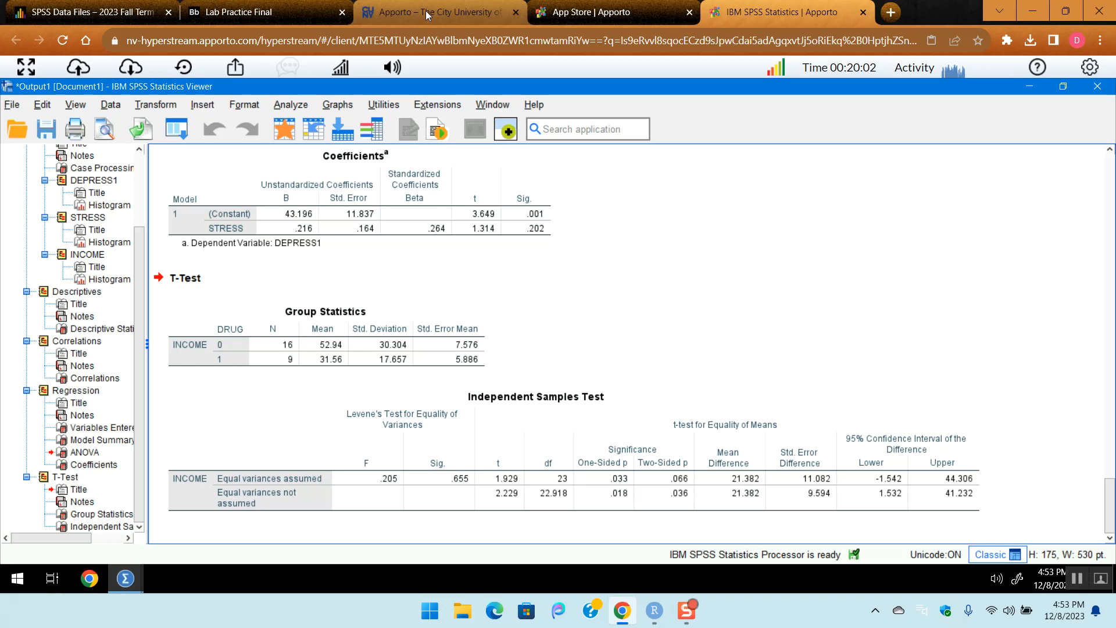
# - Switch to the Lab Practice Final document and read question 6 on education level, annual salary and Tukey post-hoc tests
pyautogui.click(255, 11)
pyautogui.scroll(-1, 640, 357)
pyautogui.scroll(-2, 641, 357)
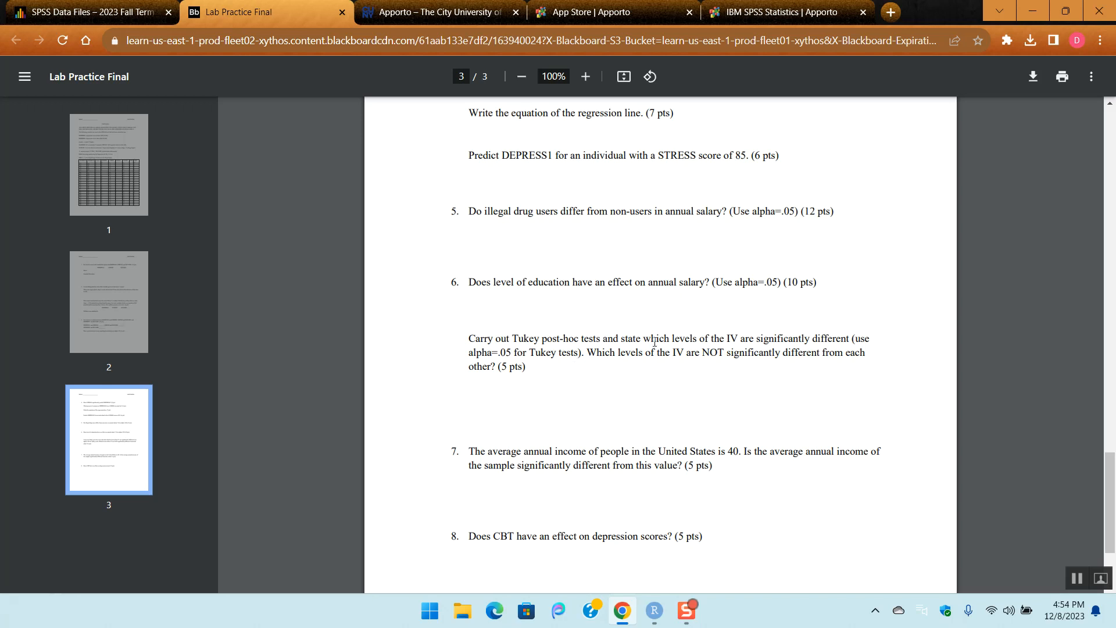
# - Return to SPSS, open One-Way ANOVA, and recheck question 6 in the Lab Practice Final document
pyautogui.click(773, 13)
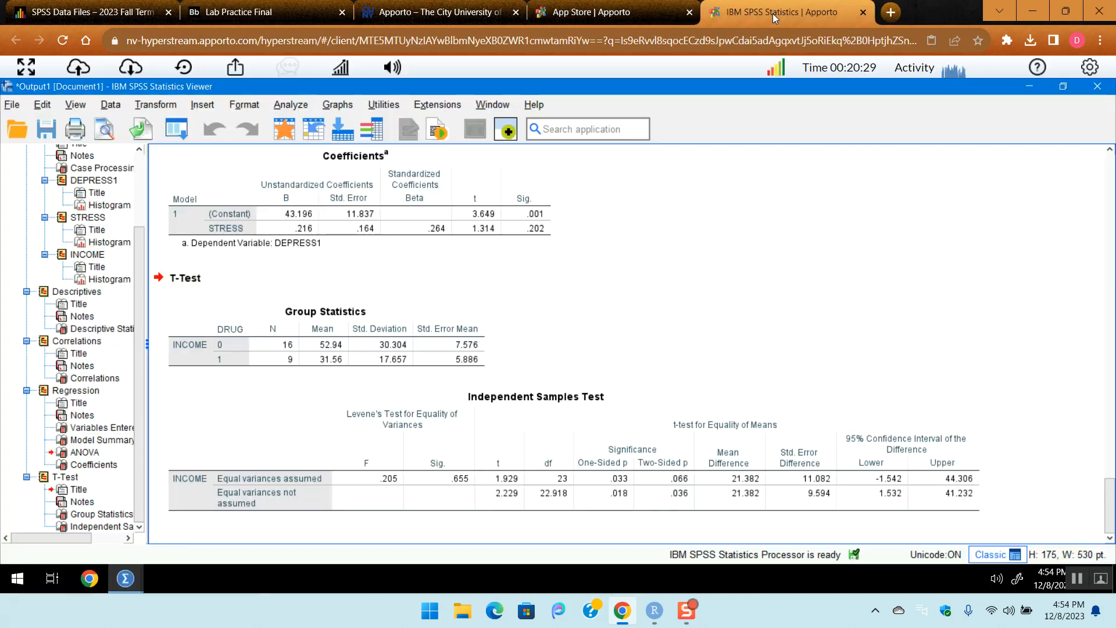
pyautogui.click(294, 106)
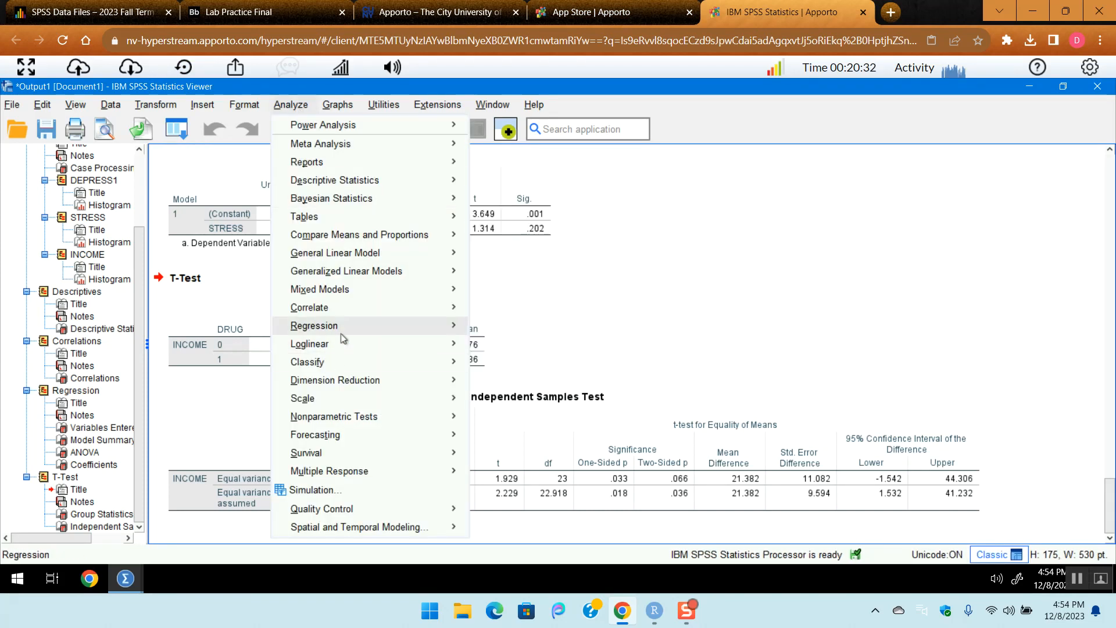
pyautogui.moveTo(361, 239)
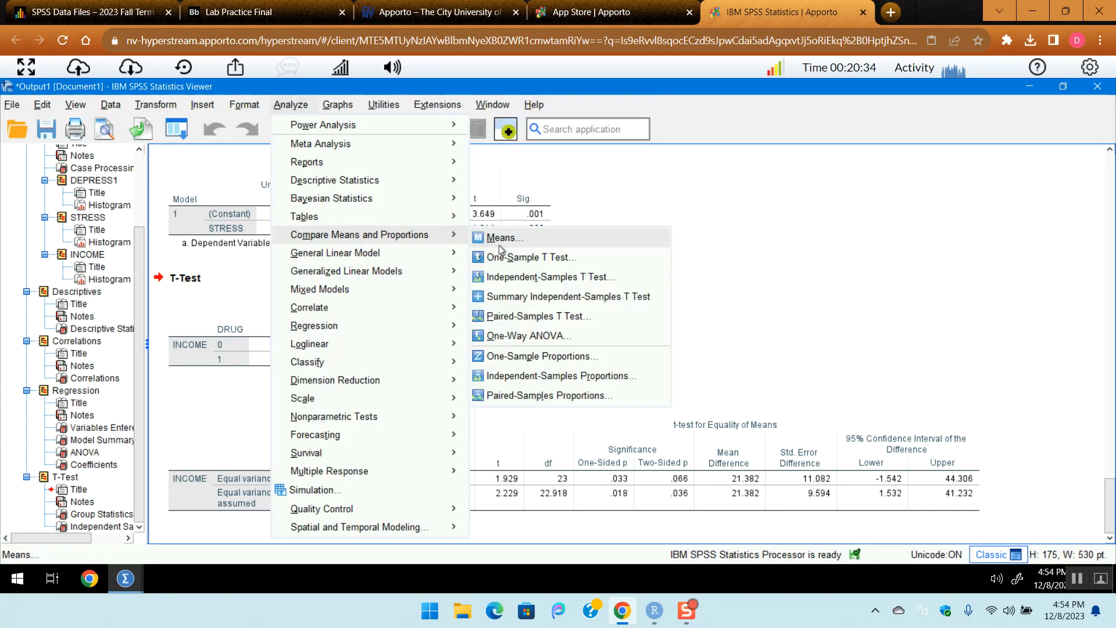
pyautogui.click(526, 336)
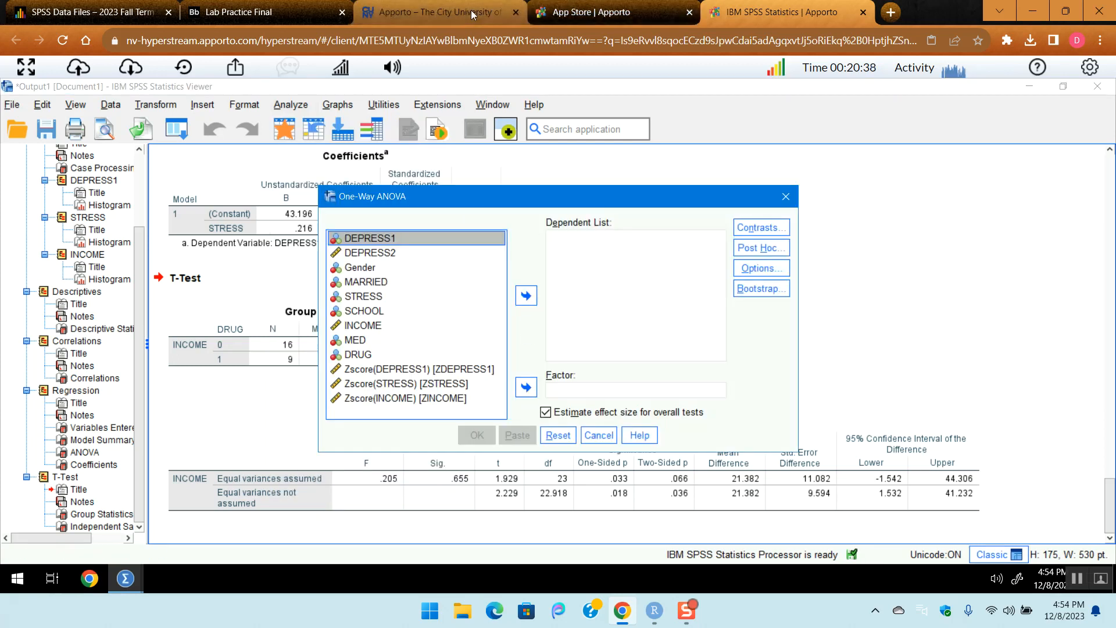
pyautogui.click(444, 7)
pyautogui.click(278, 7)
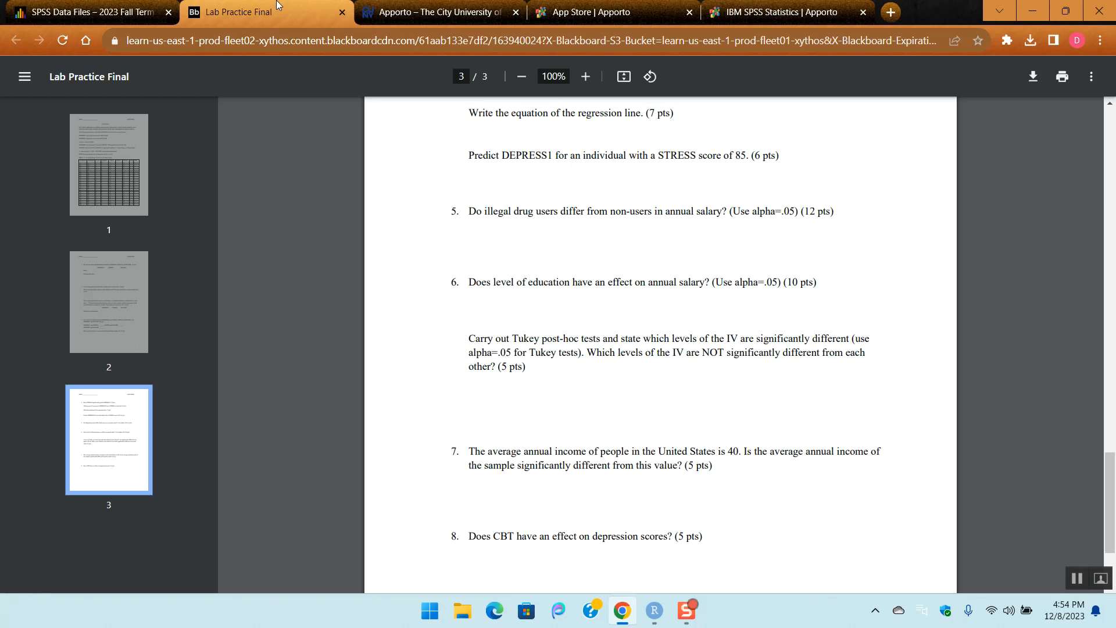
pyautogui.click(742, 9)
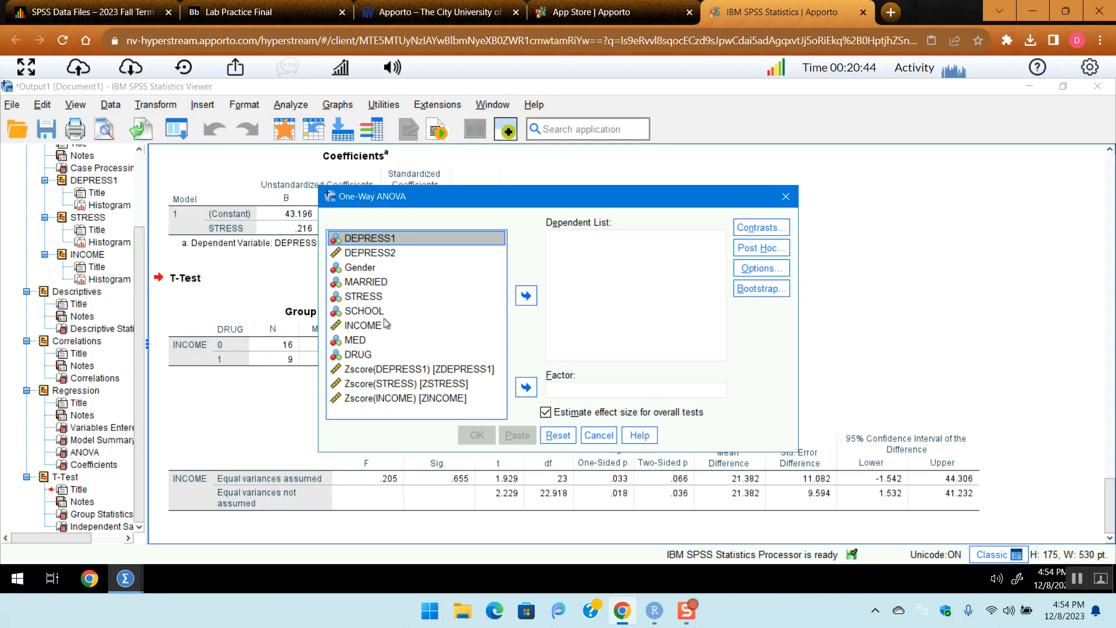
# - Run the One-Way ANOVA with INCOME as the dependent variable and SCHOOL as the factor, without estimating effect size
pyautogui.click(373, 328)
pyautogui.click(526, 296)
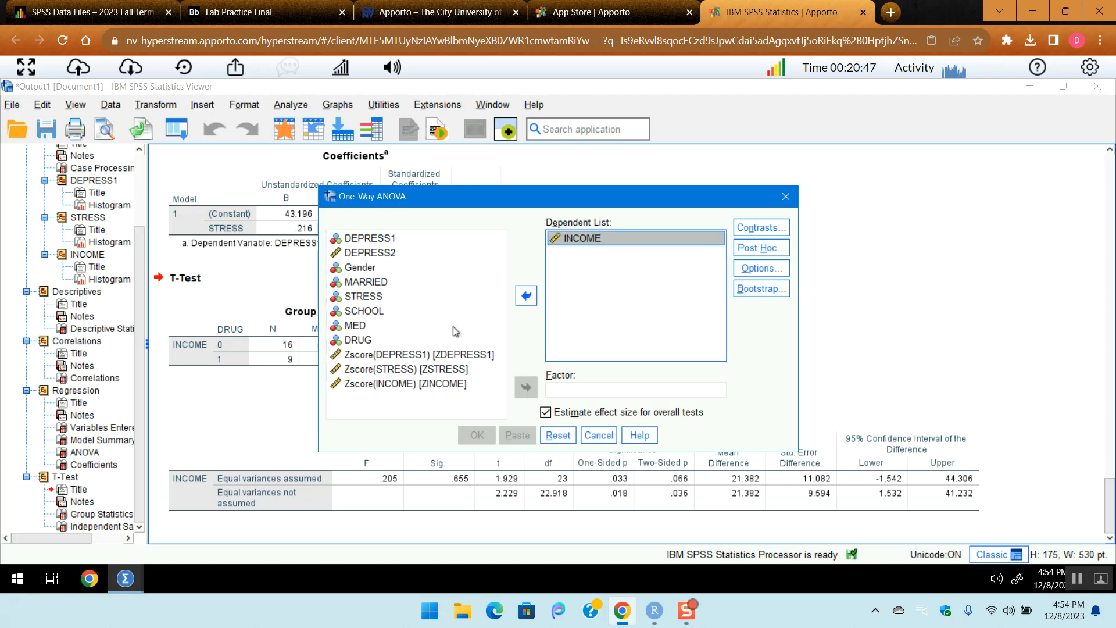
pyautogui.click(370, 314)
pyautogui.click(525, 387)
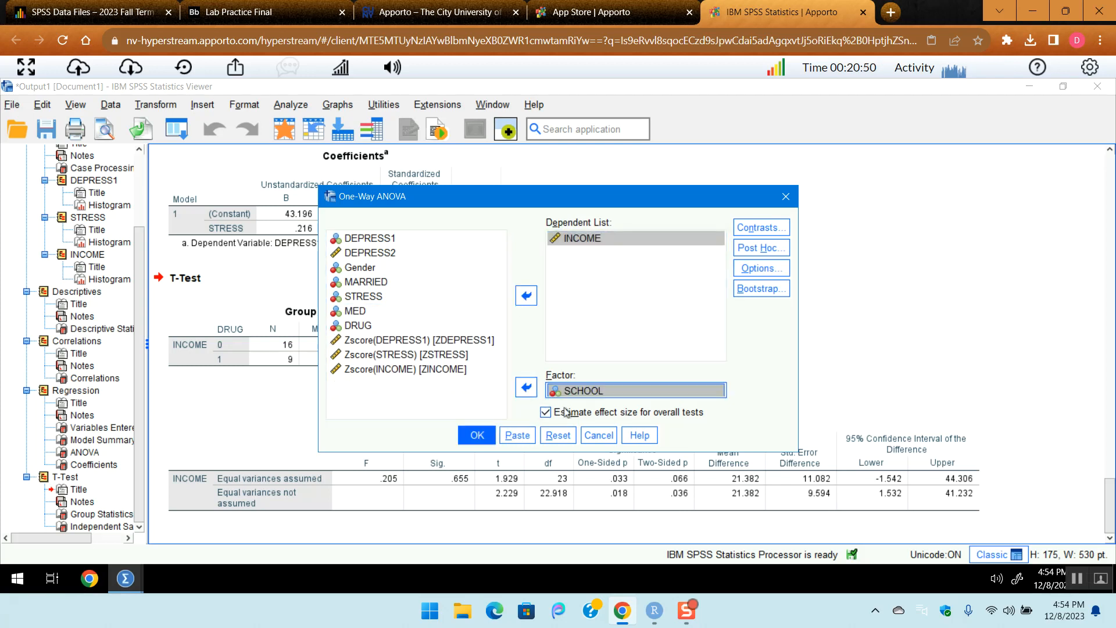
pyautogui.click(546, 413)
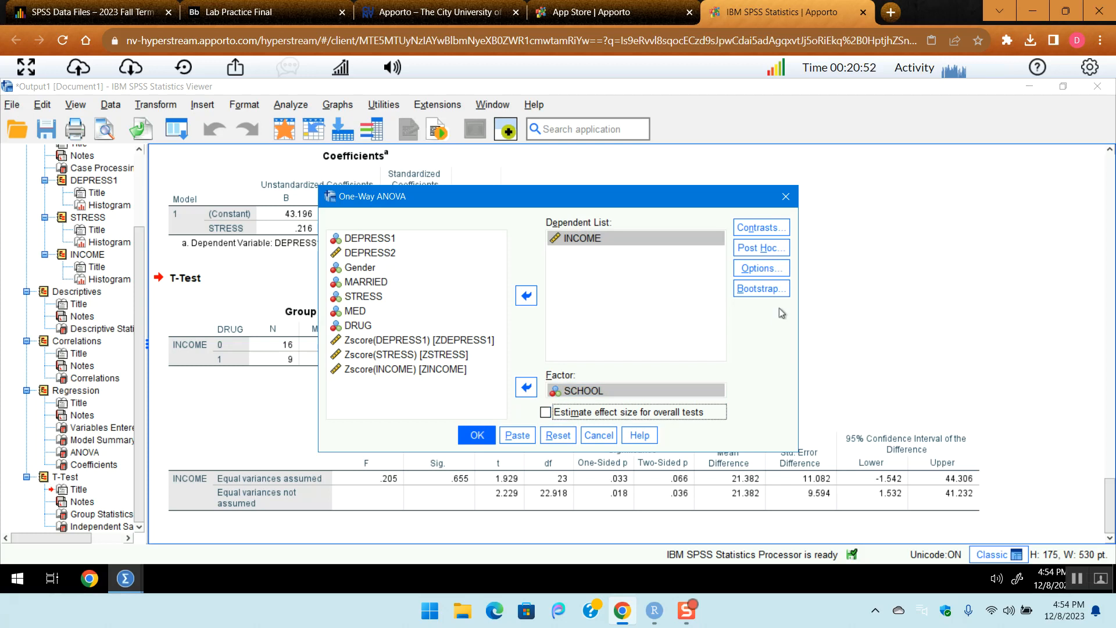
pyautogui.click(476, 436)
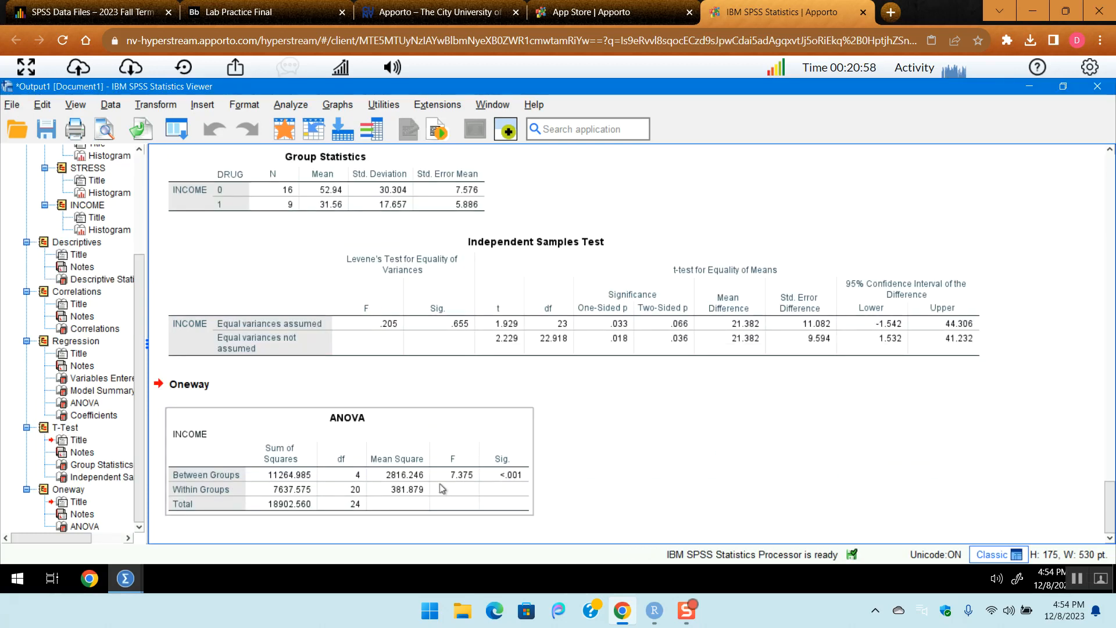
# - Examine the ANOVA table for INCOME and recheck the Tukey post-hoc part of question 6 in the Lab Practice Final document
pyautogui.click(456, 485)
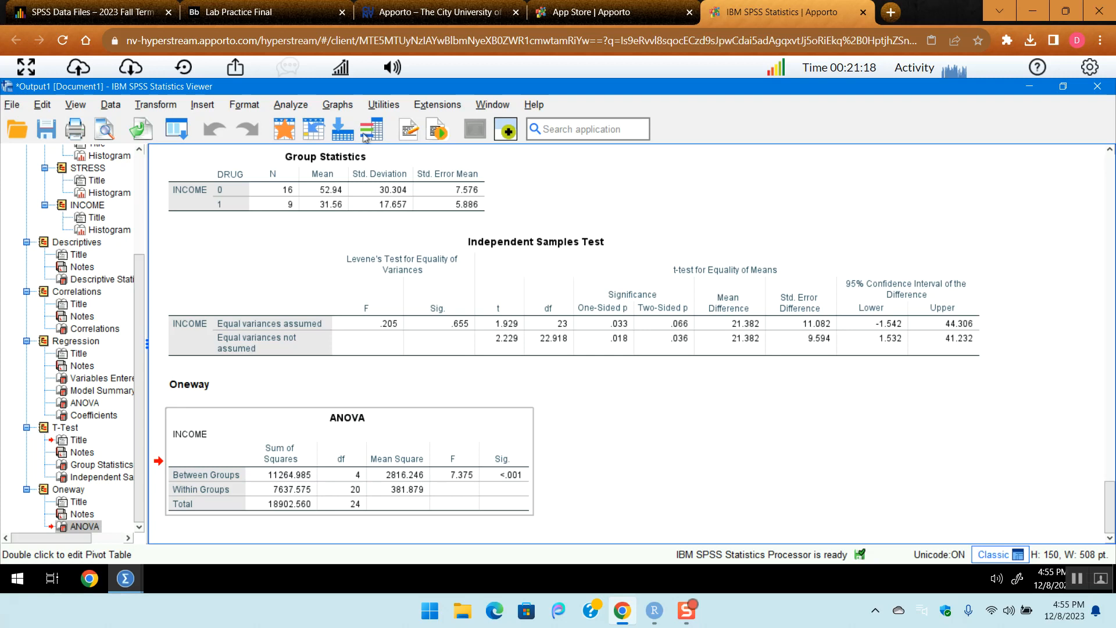
pyautogui.click(254, 10)
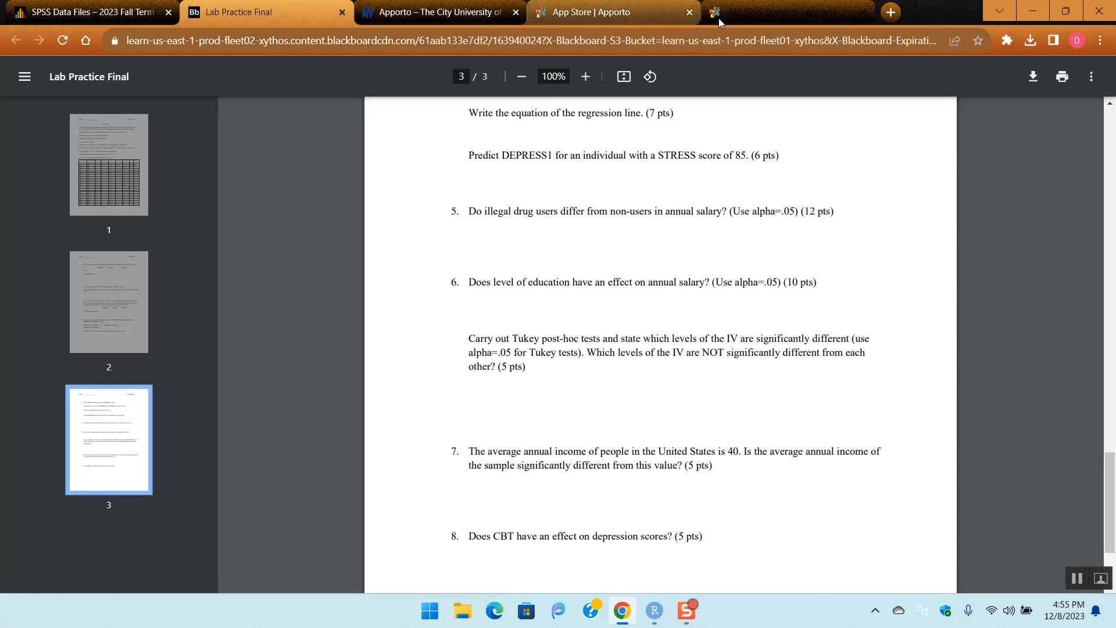
pyautogui.click(792, 13)
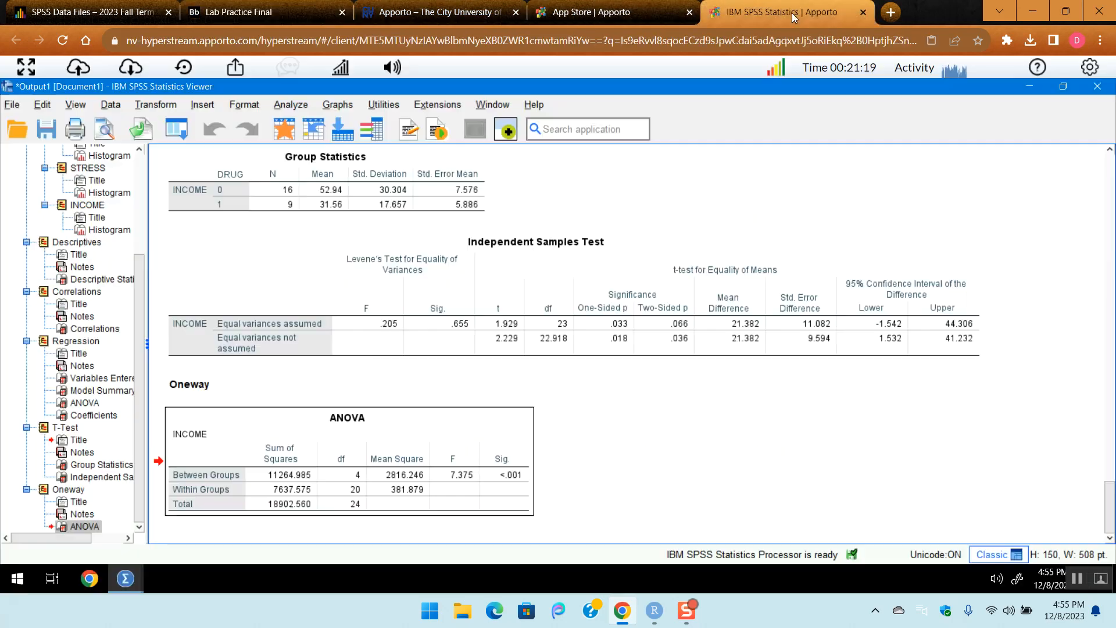
pyautogui.click(297, 108)
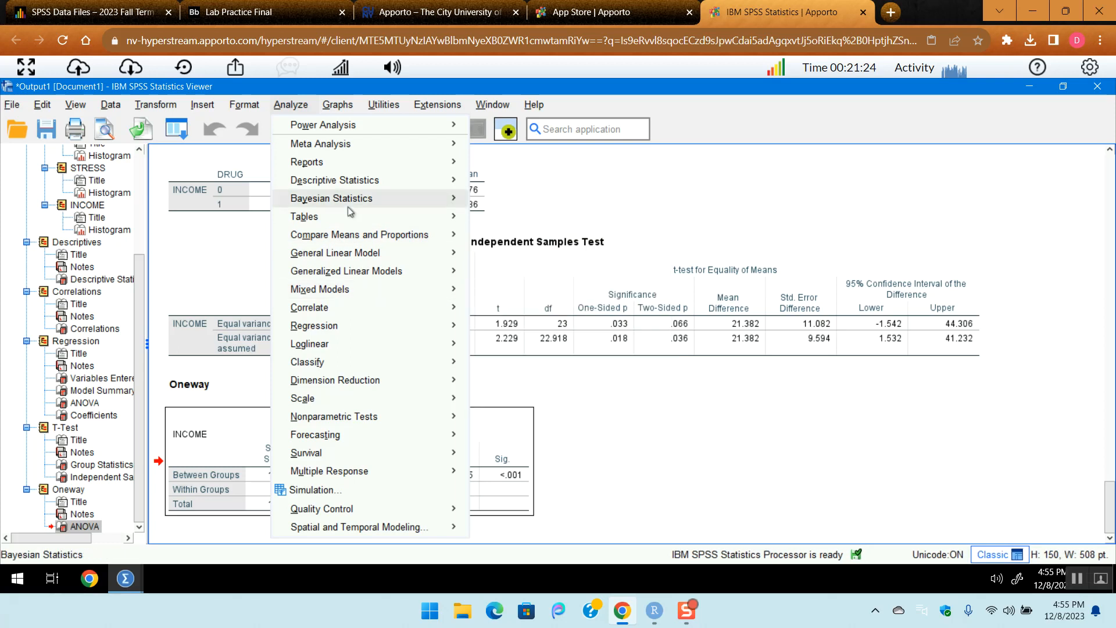
pyautogui.moveTo(353, 251)
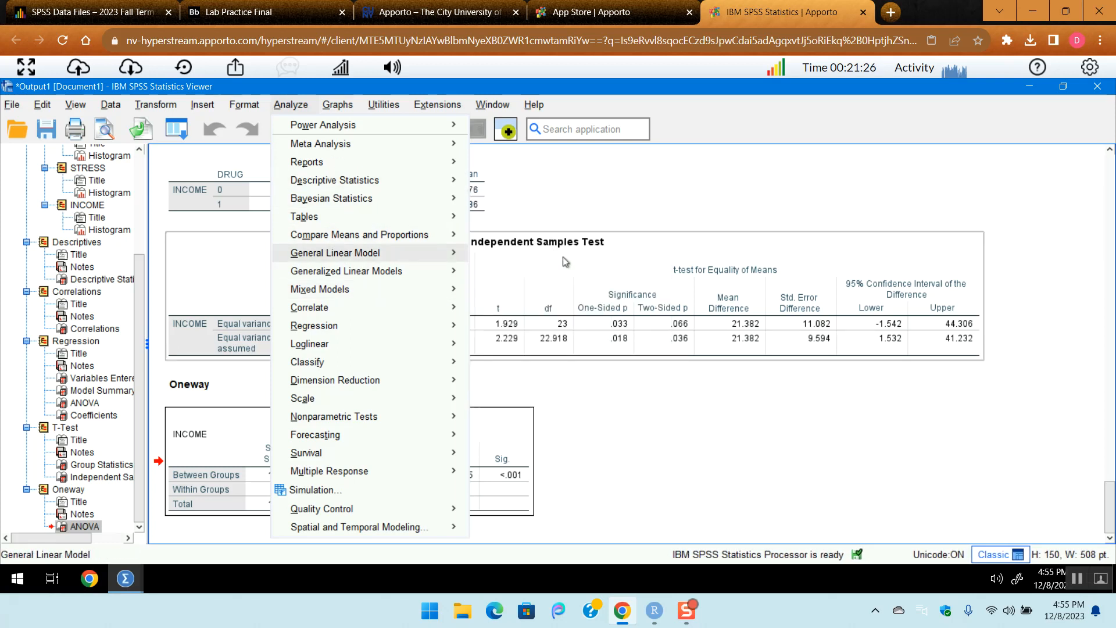
pyautogui.click(511, 235)
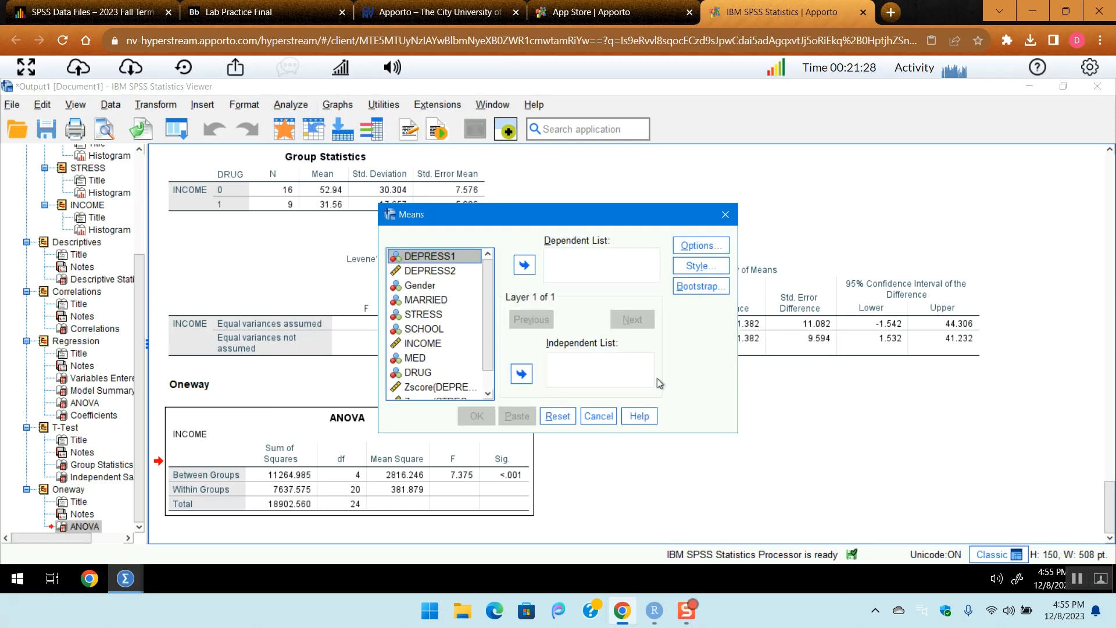
pyautogui.click(582, 417)
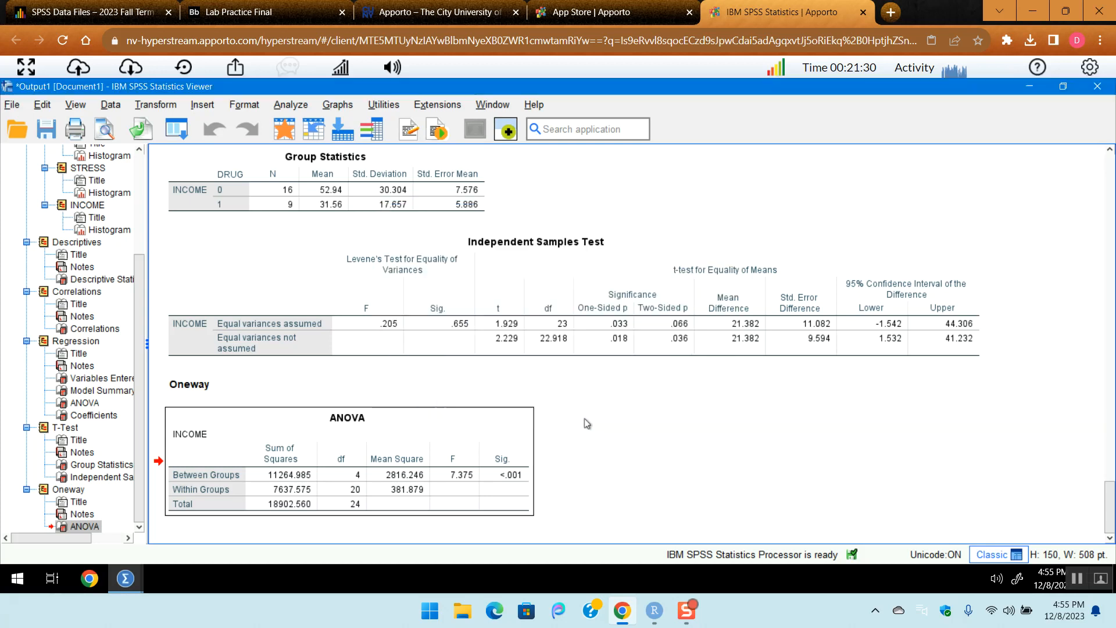
# - Rerun the One-Way ANOVA of INCOME by SCHOOL with Tukey post-hoc multiple comparisons
pyautogui.click(286, 107)
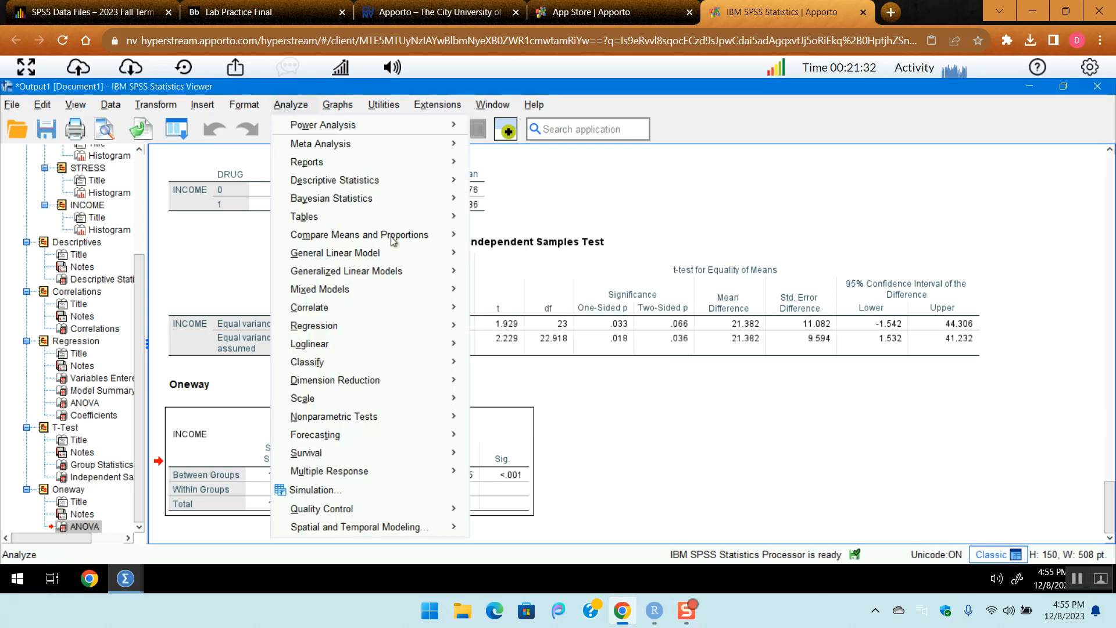
pyautogui.moveTo(368, 256)
pyautogui.moveTo(388, 238)
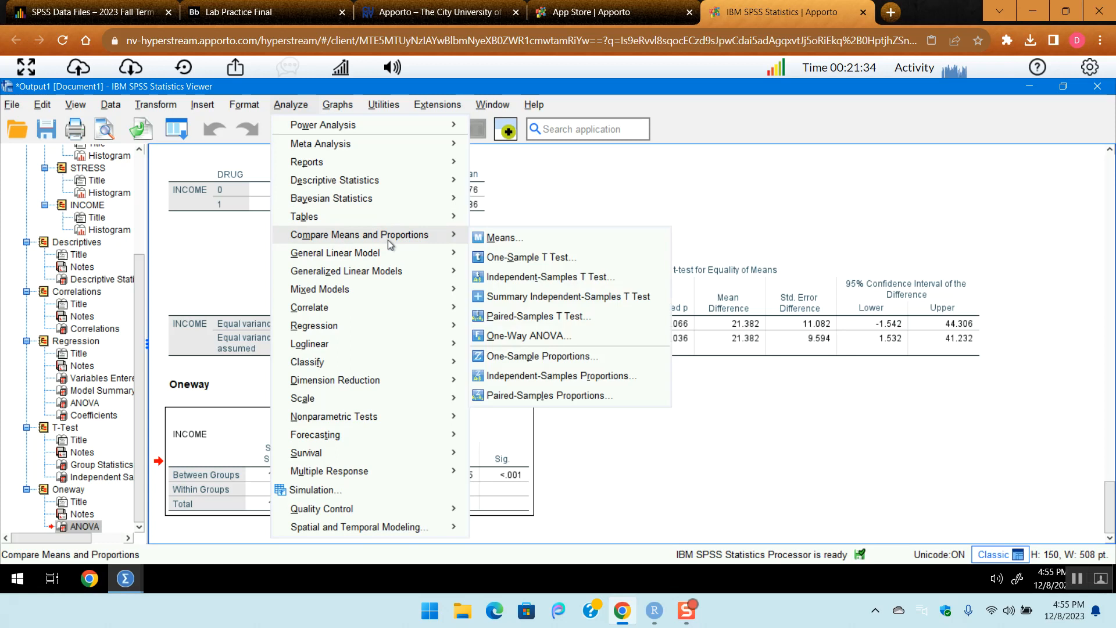
pyautogui.click(540, 336)
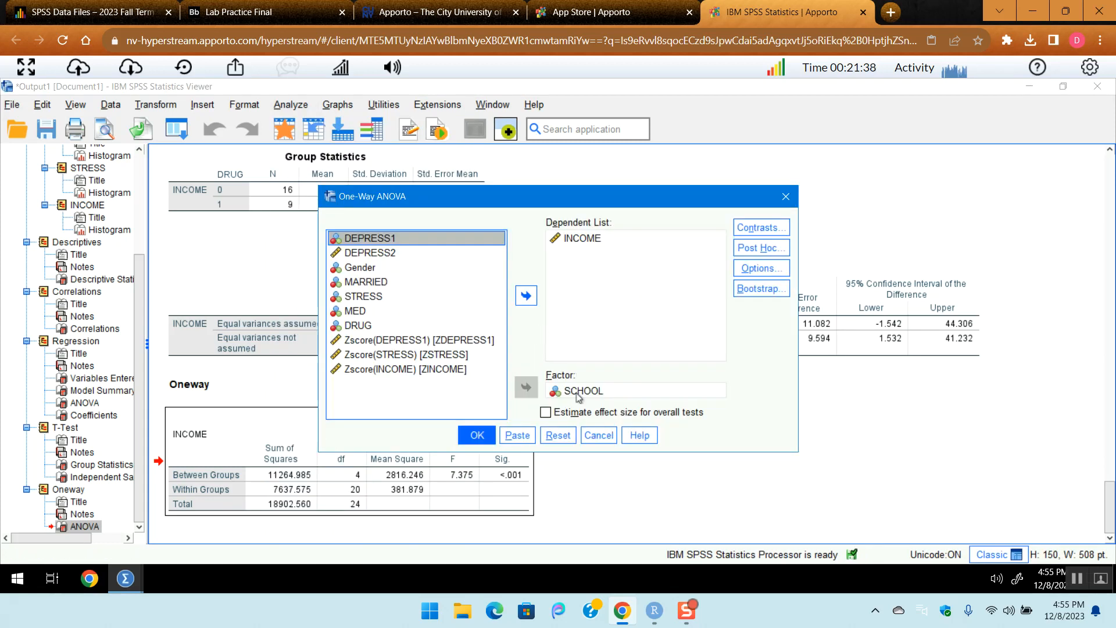
pyautogui.click(759, 247)
pyautogui.click(468, 230)
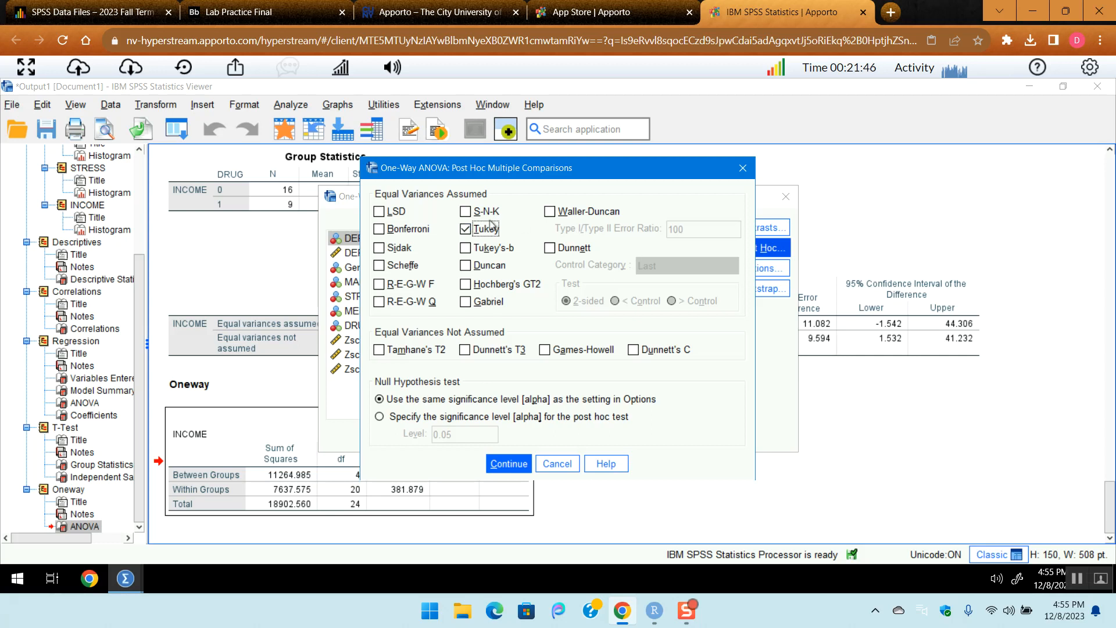
pyautogui.click(507, 463)
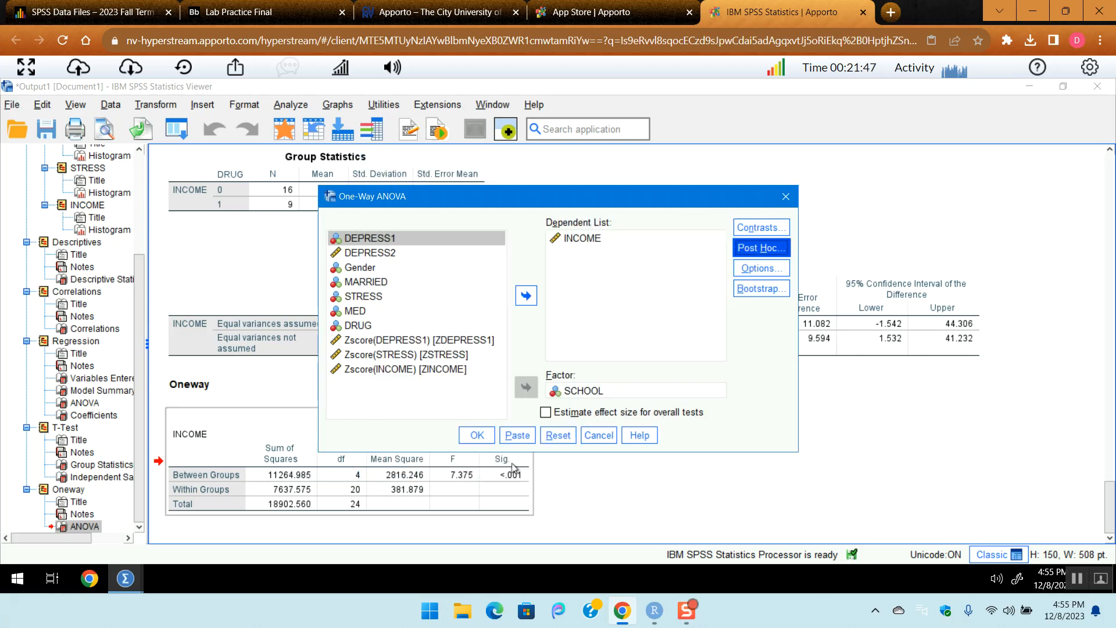
pyautogui.click(478, 436)
# - Examine the ANOVA output and the Tukey HSD Multiple Comparisons table for INCOME across SCHOOL levels
pyautogui.scroll(-3, 648, 448)
pyautogui.scroll(3, 650, 447)
pyautogui.click(406, 357)
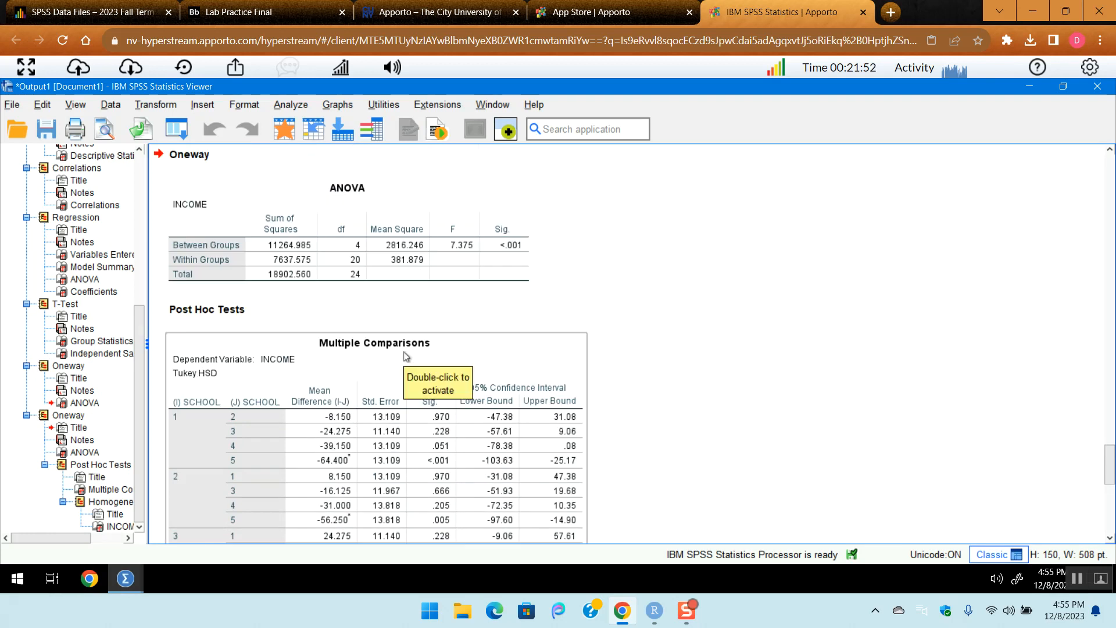
pyautogui.click(632, 322)
pyautogui.scroll(-3, 632, 321)
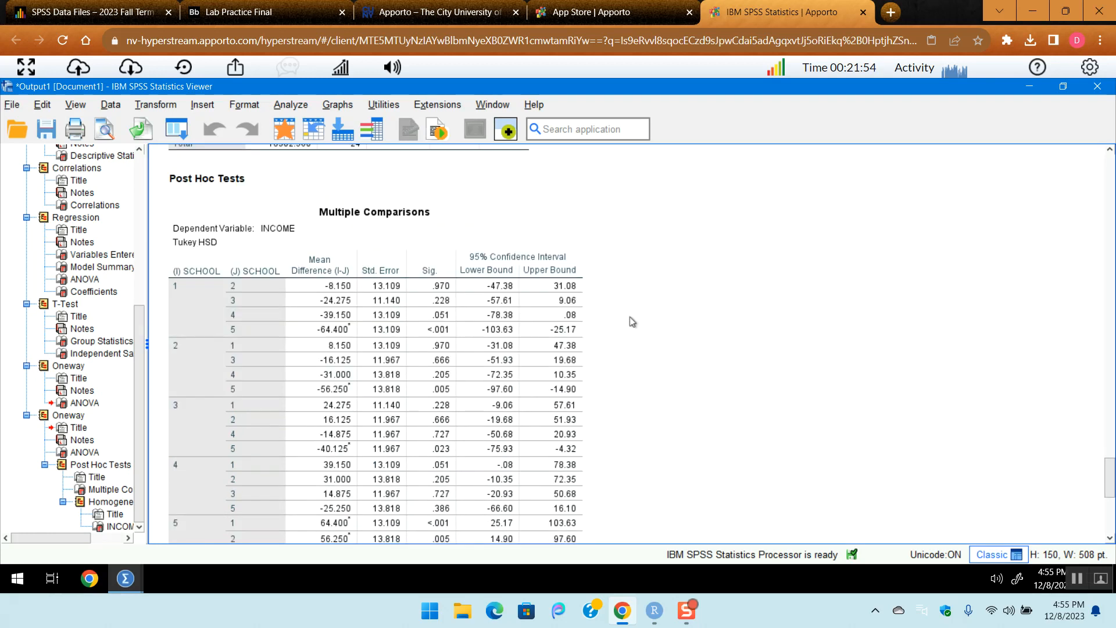
pyautogui.scroll(-2, 633, 321)
pyautogui.click(316, 249)
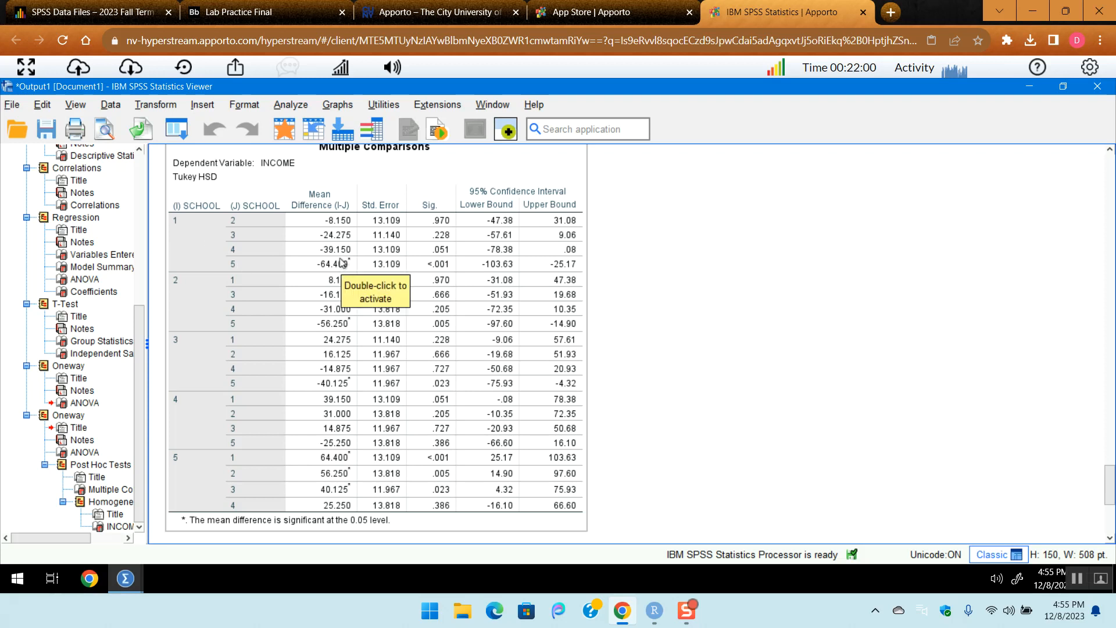
# - Switch to the Lab Practice Final document and look up what the SCHOOL education-level codes mean
pyautogui.click(277, 7)
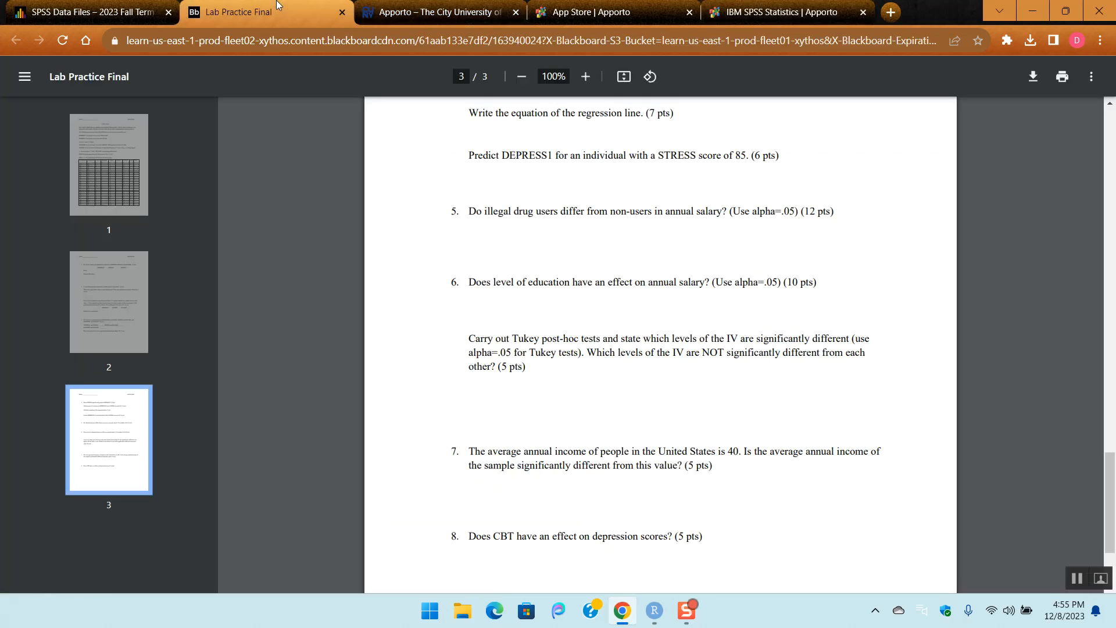
pyautogui.scroll(20, 573, 261)
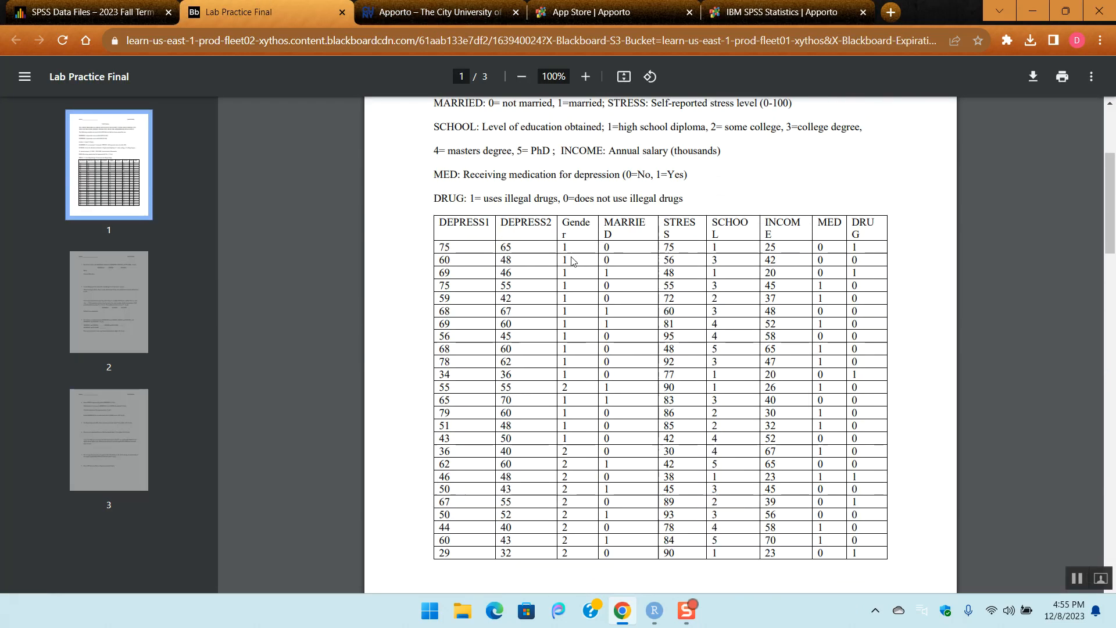
pyautogui.scroll(4, 573, 261)
pyautogui.scroll(-1, 573, 261)
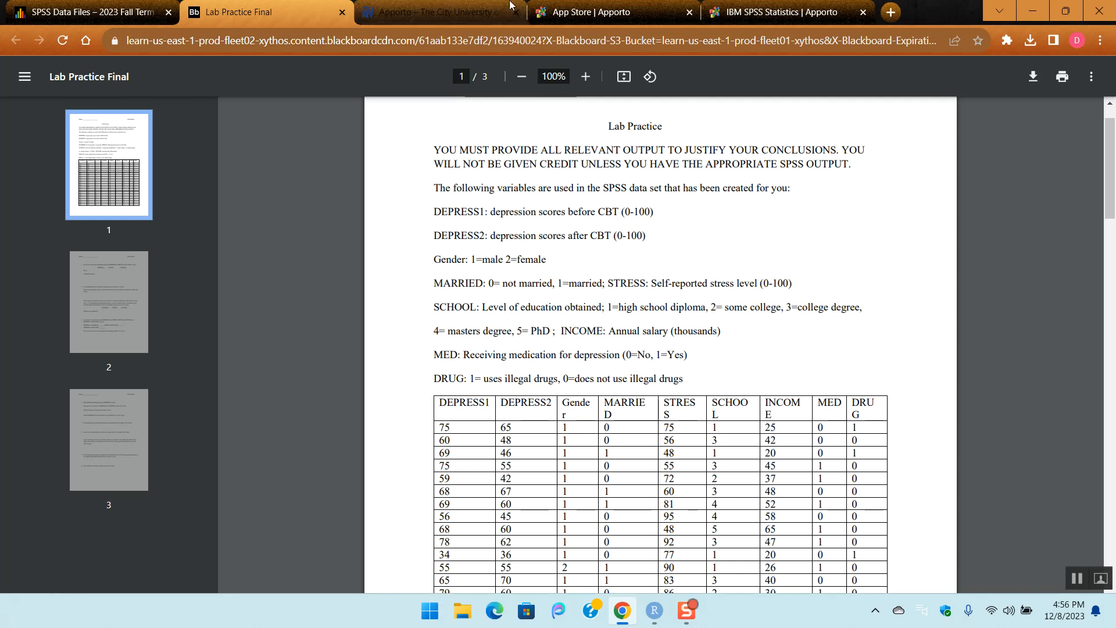
# - Compare the Tukey Multiple Comparisons table in SPSS with the SCHOOL code definitions in the Lab Practice Final document
pyautogui.click(775, 13)
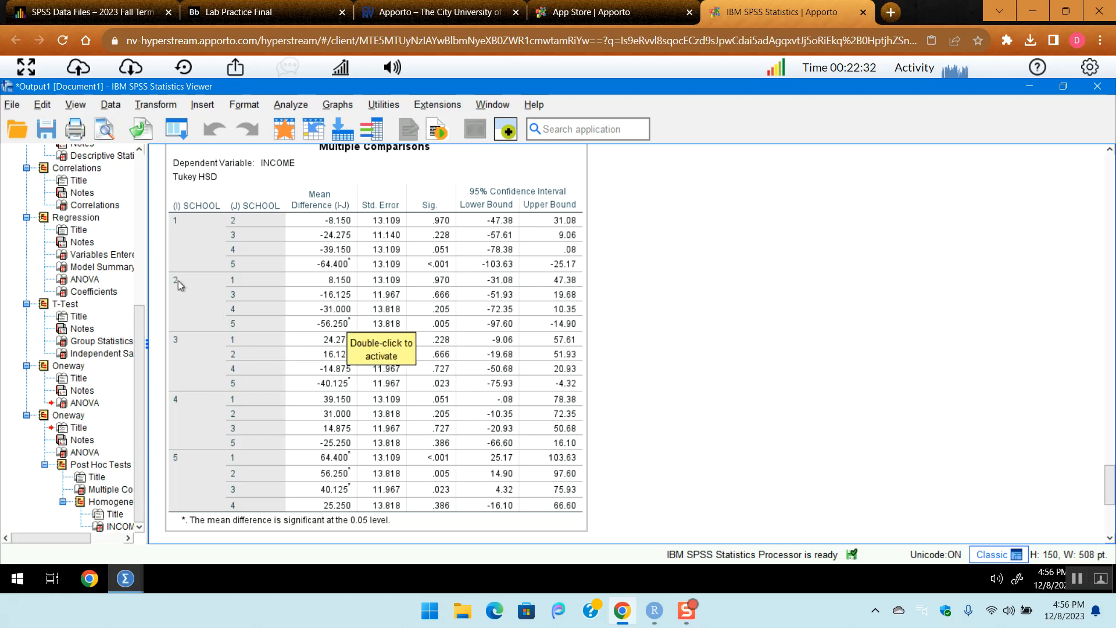
pyautogui.click(610, 10)
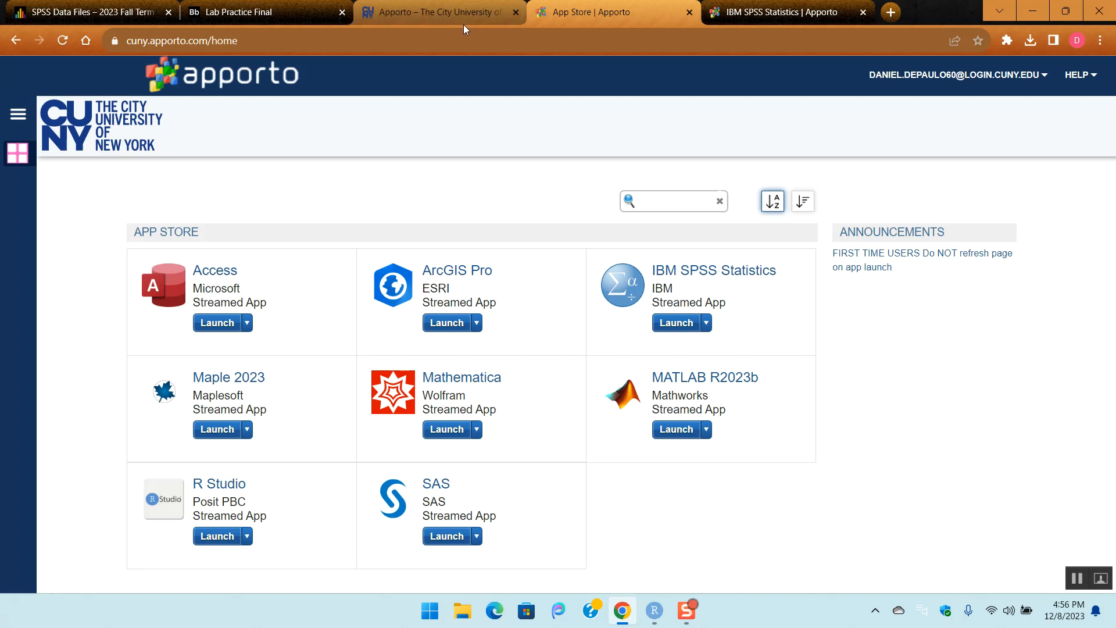
pyautogui.click(442, 13)
pyautogui.click(302, 20)
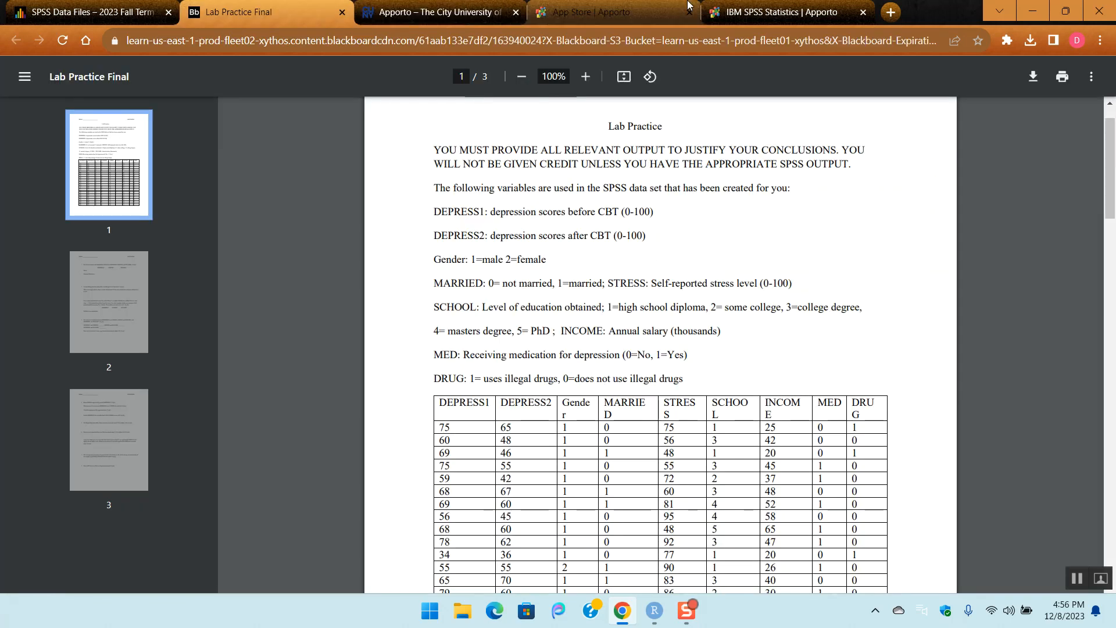
pyautogui.click(716, 18)
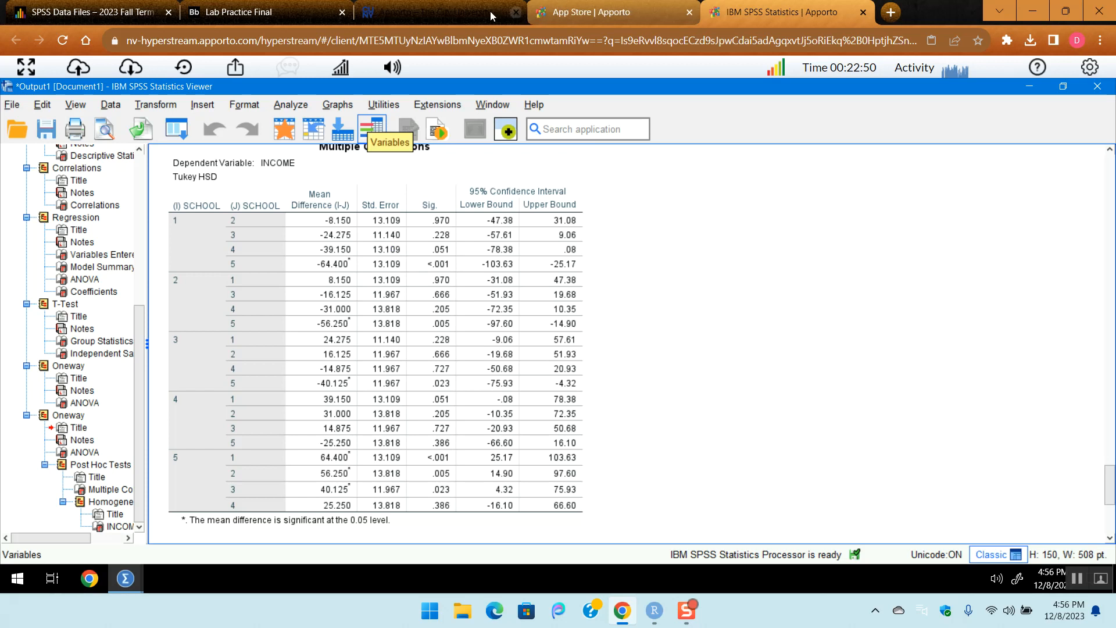
pyautogui.click(256, 13)
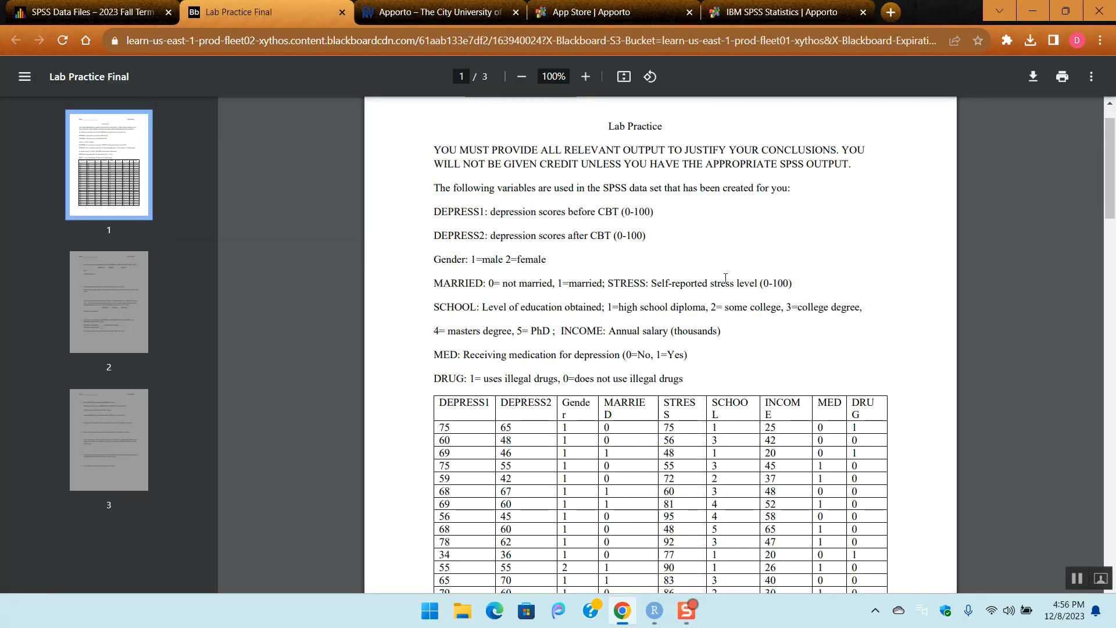
# - Return to SPSS and examine the remaining Tukey comparisons and the Homogeneous Subsets table for INCOME
pyautogui.click(736, 12)
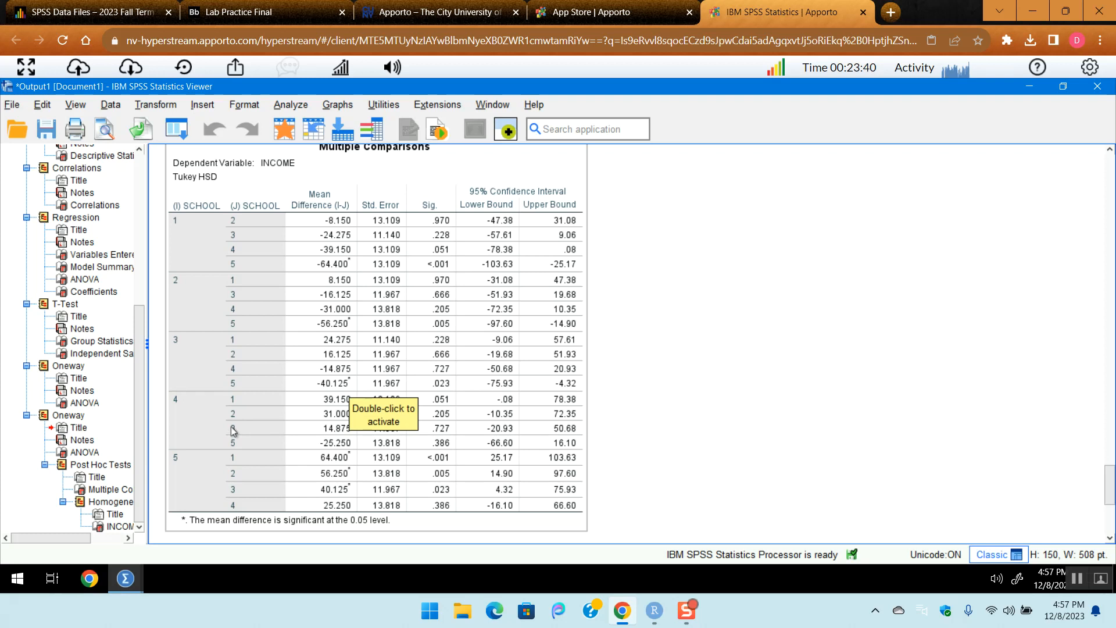
pyautogui.scroll(-3, 248, 431)
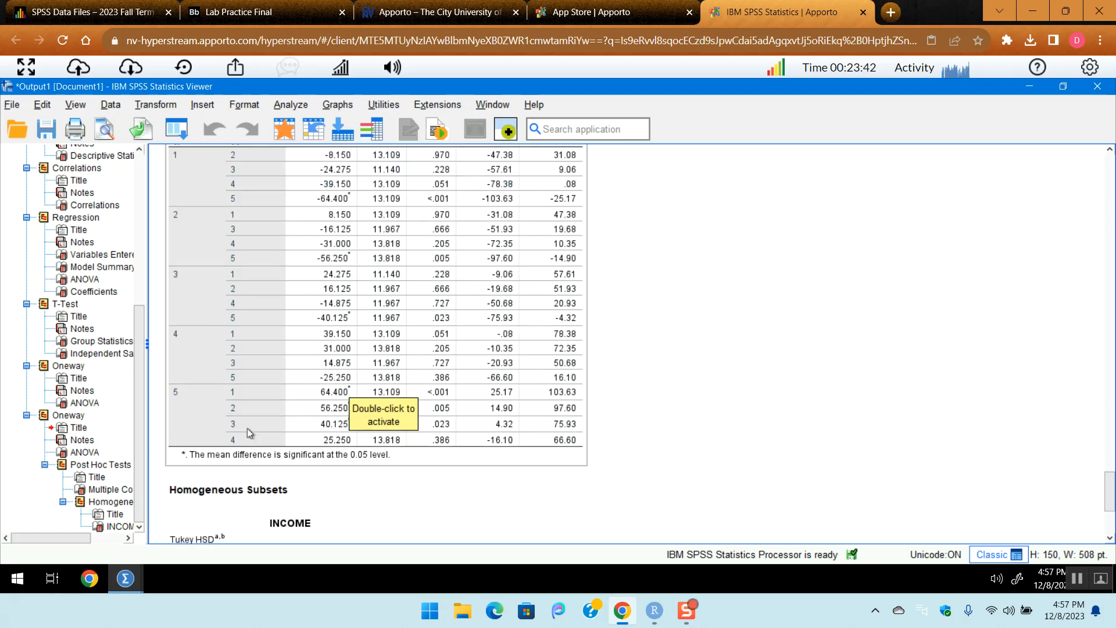
pyautogui.scroll(-5, 265, 433)
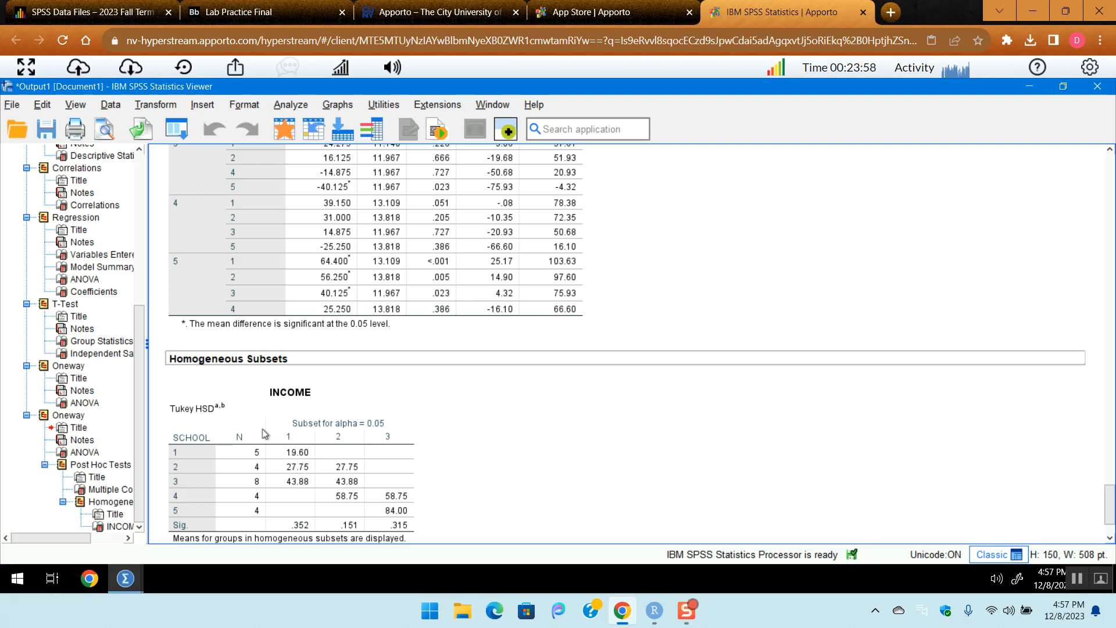
pyautogui.scroll(-3, 263, 431)
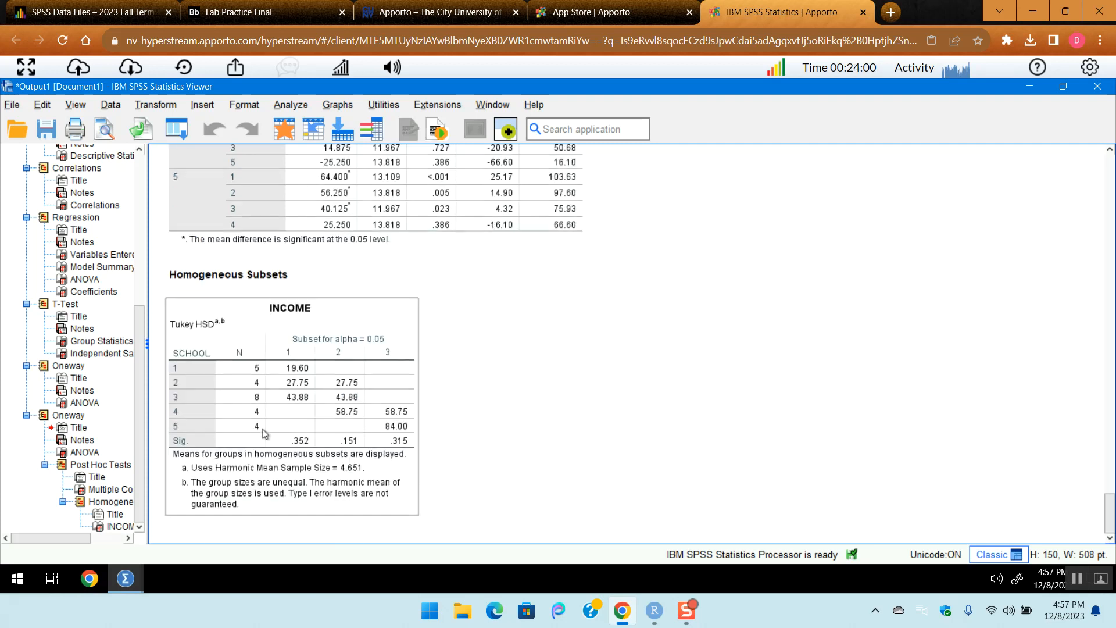
pyautogui.scroll(10, 263, 432)
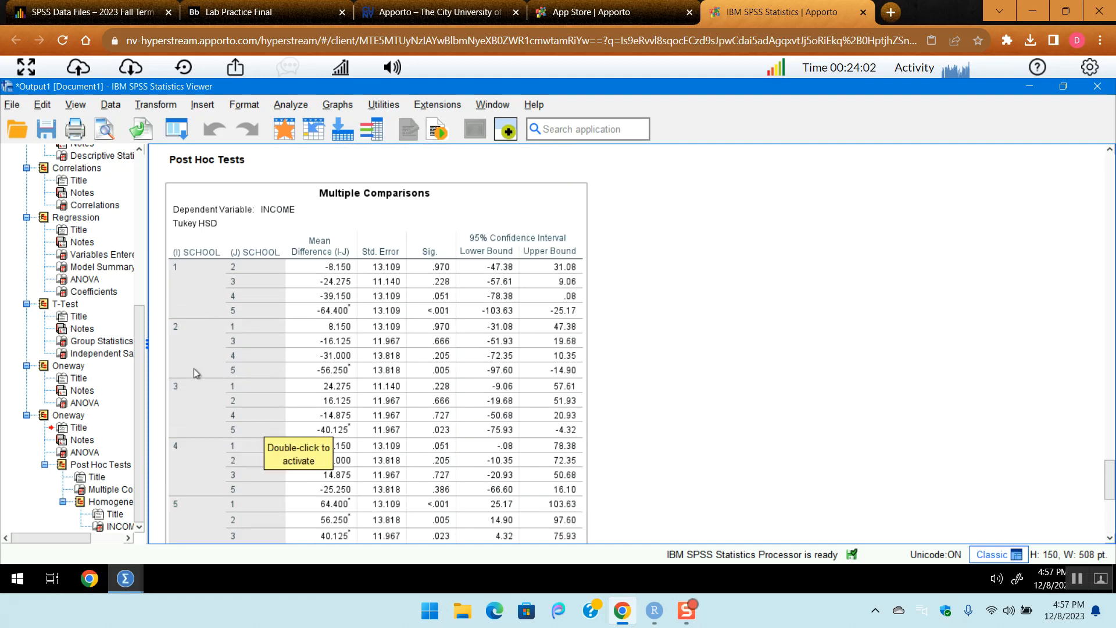
pyautogui.scroll(-3, 189, 297)
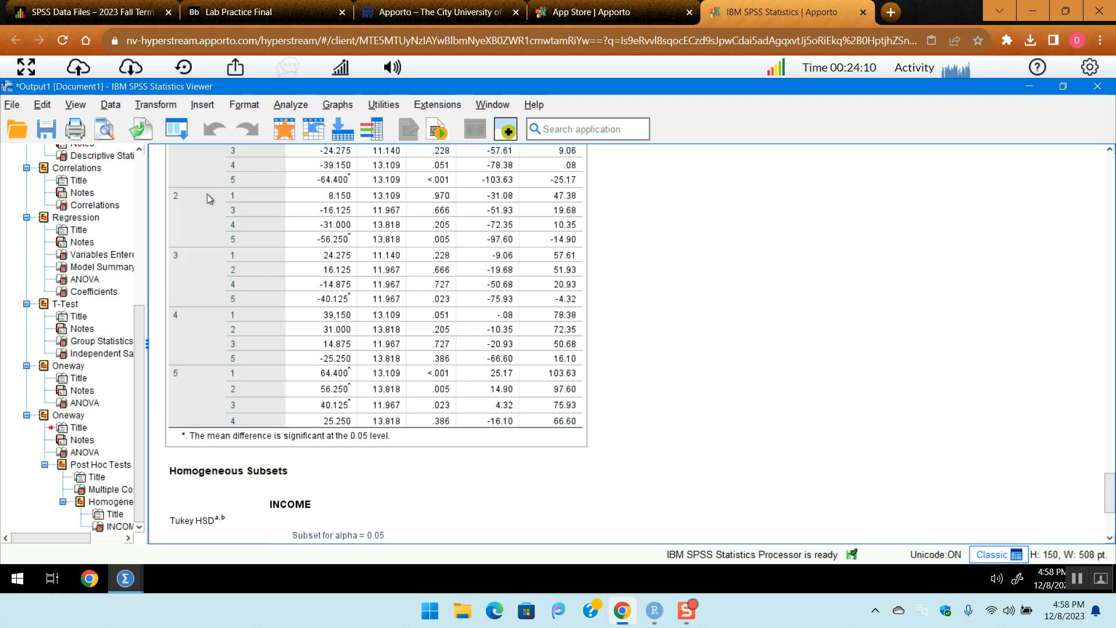
pyautogui.scroll(3, 207, 193)
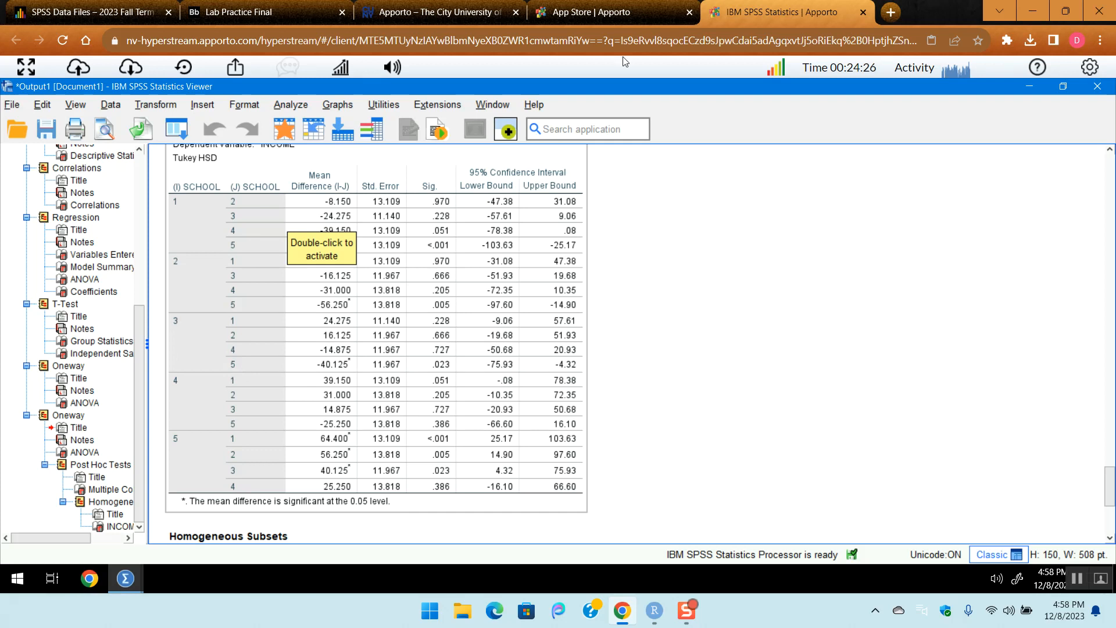
# - Switch to the Lab Practice Final document, recheck the Tukey part of question 6 and read question 7 on average annual income
pyautogui.click(599, 21)
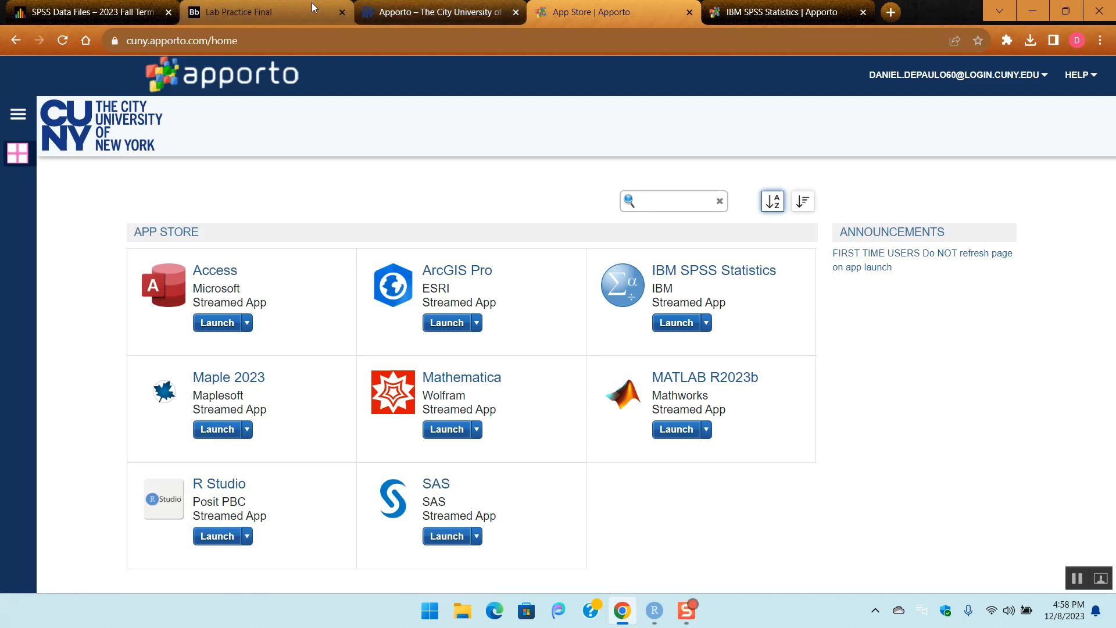
pyautogui.click(274, 13)
pyautogui.scroll(-10, 584, 377)
pyautogui.scroll(-15, 585, 377)
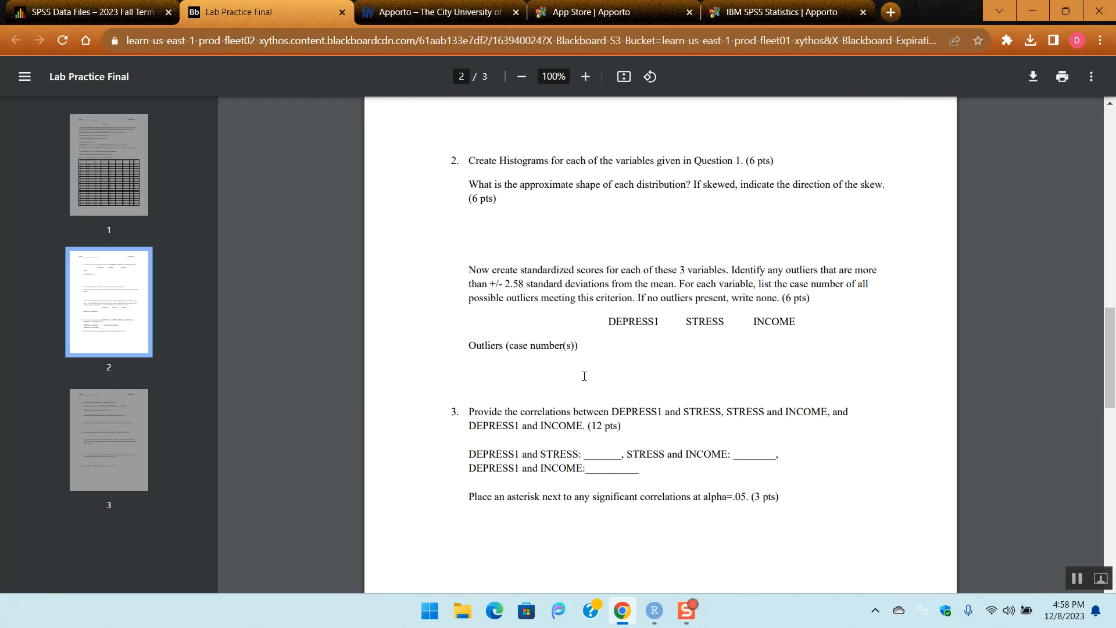
pyautogui.scroll(-2, 584, 376)
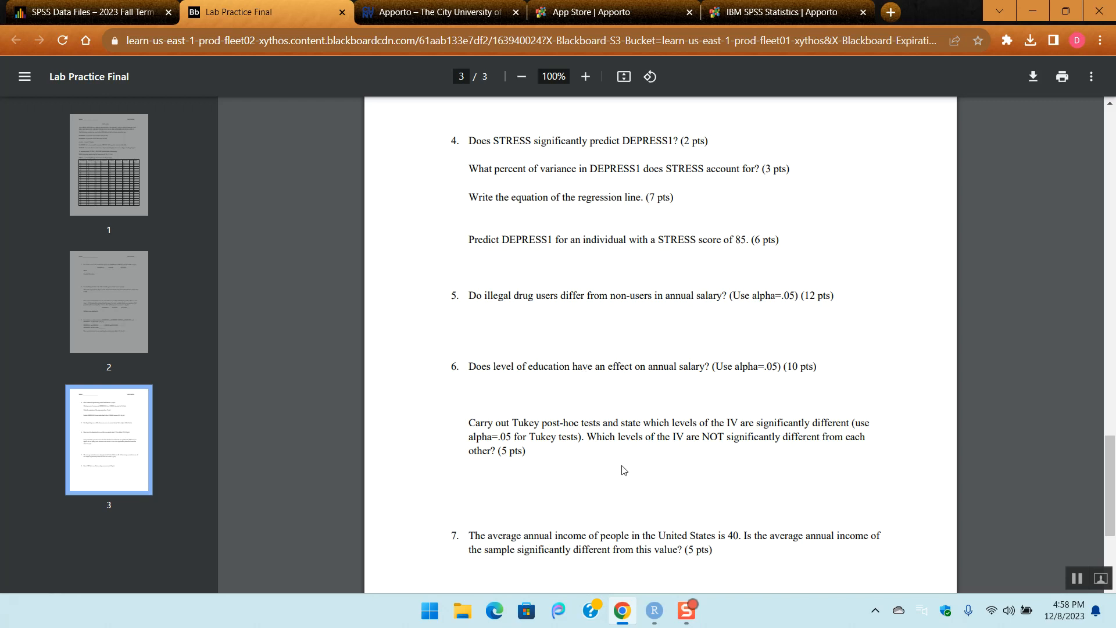
pyautogui.scroll(-1, 729, 444)
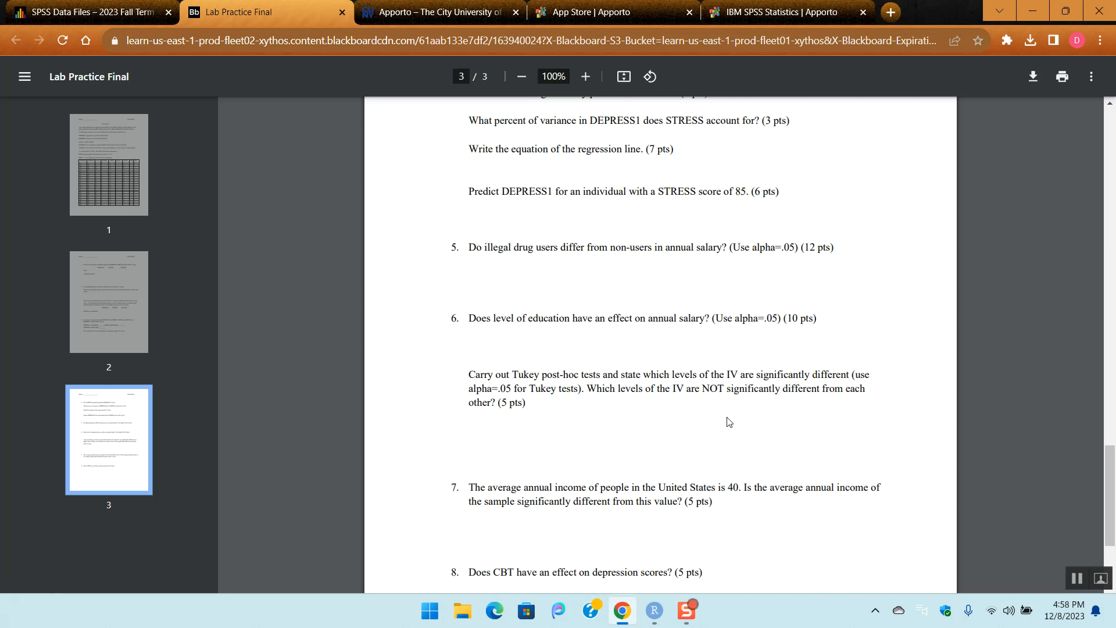
pyautogui.scroll(-3, 685, 397)
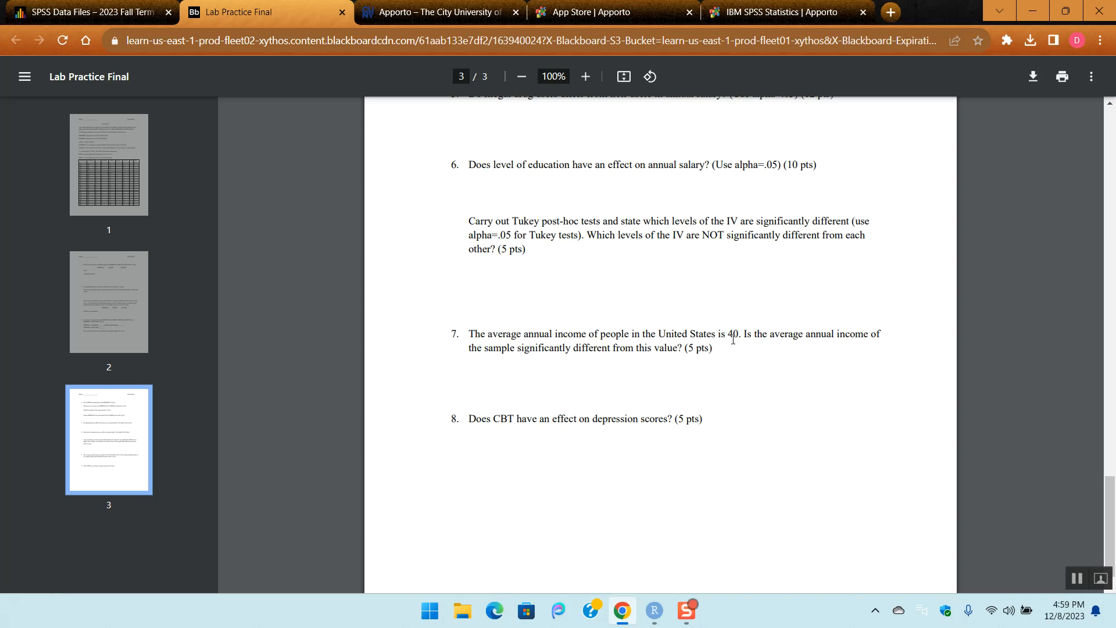
# - Switch to SPSS and run a one-sample t test on INCOME with test value 40 and effect size estimation turned off
pyautogui.click(782, 11)
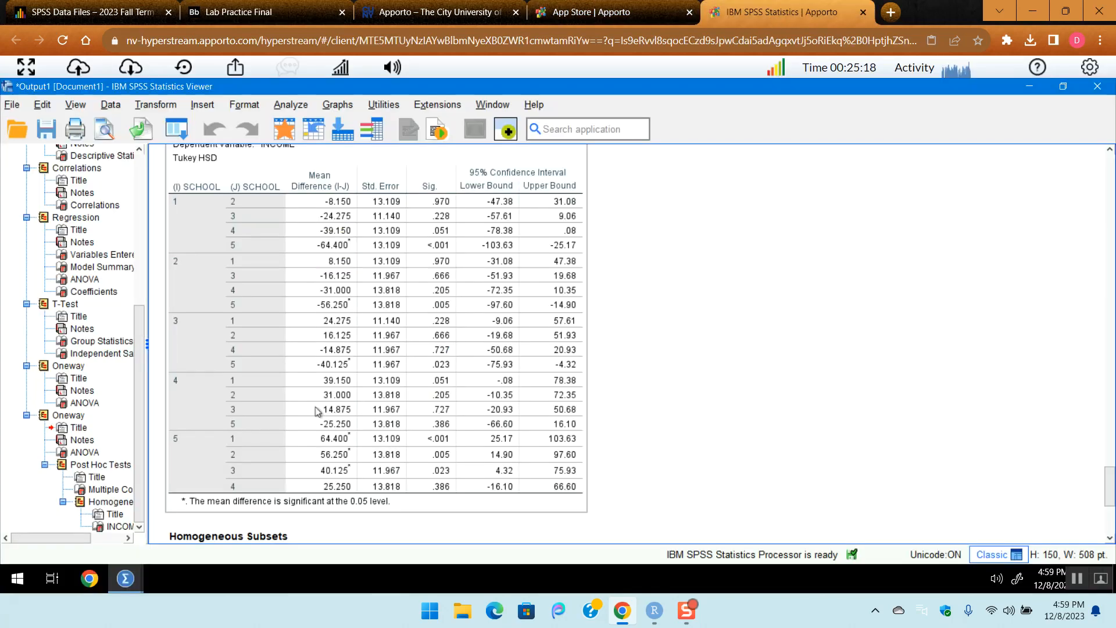
pyautogui.moveTo(126, 578)
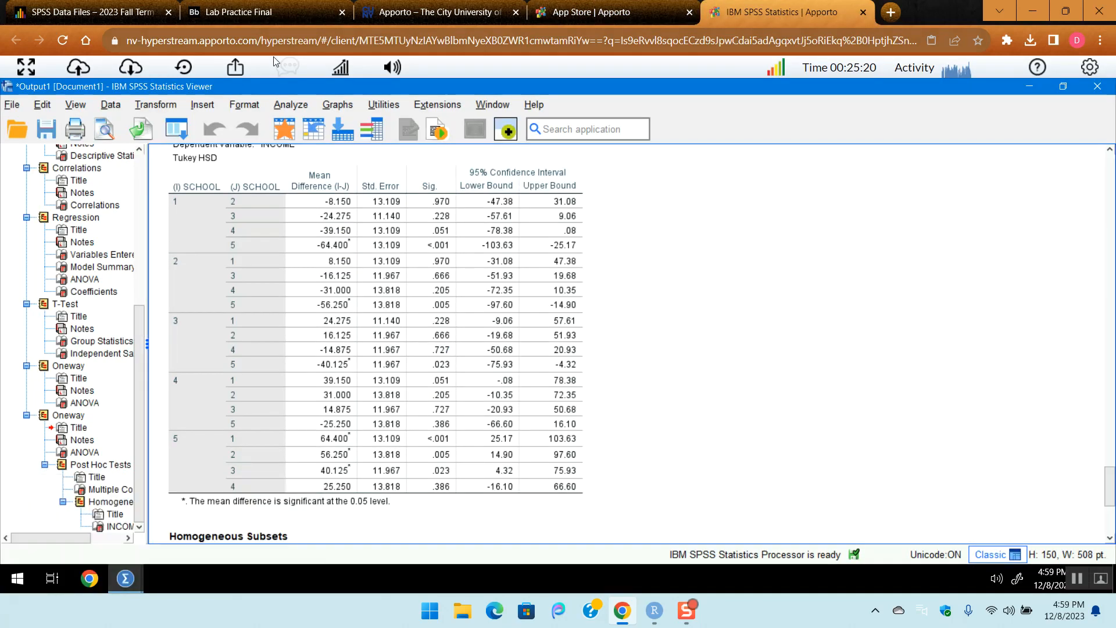
pyautogui.click(302, 105)
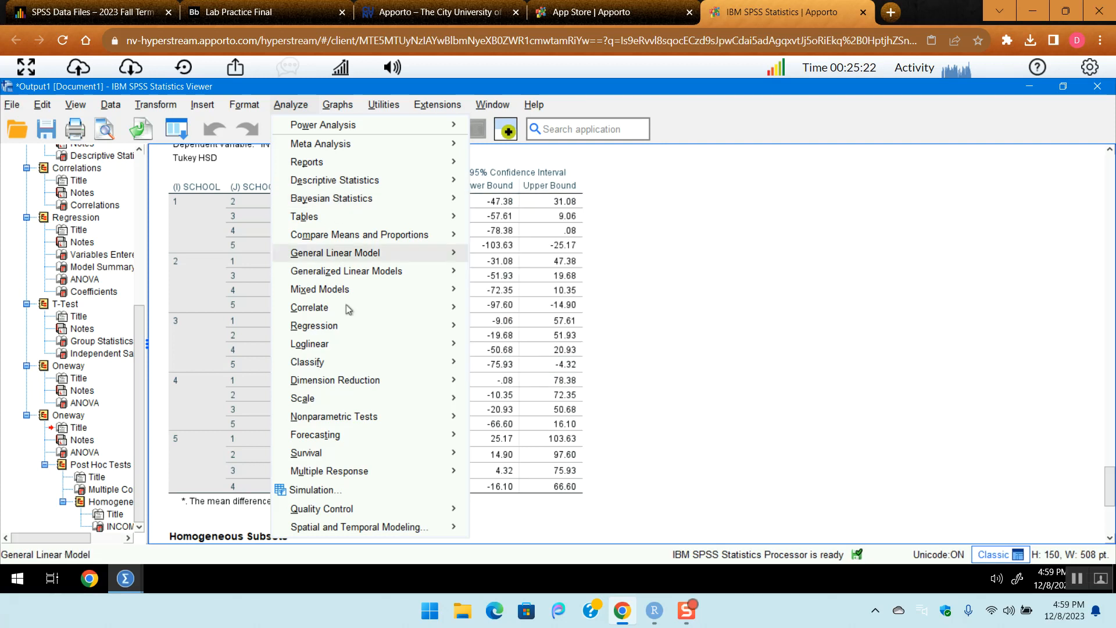
pyautogui.moveTo(356, 235)
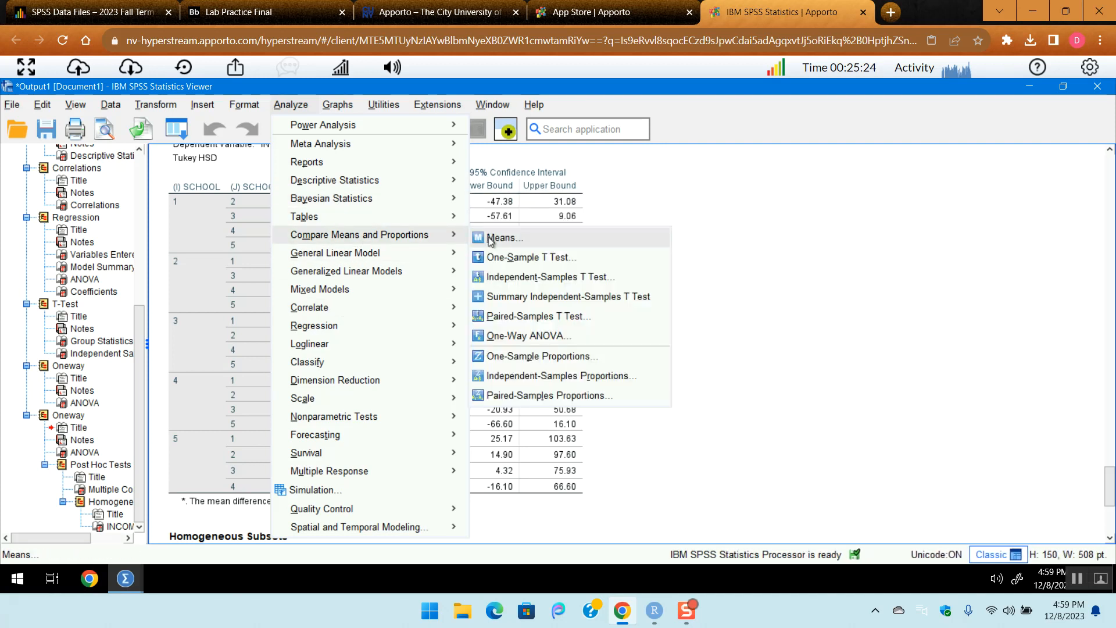
pyautogui.click(526, 259)
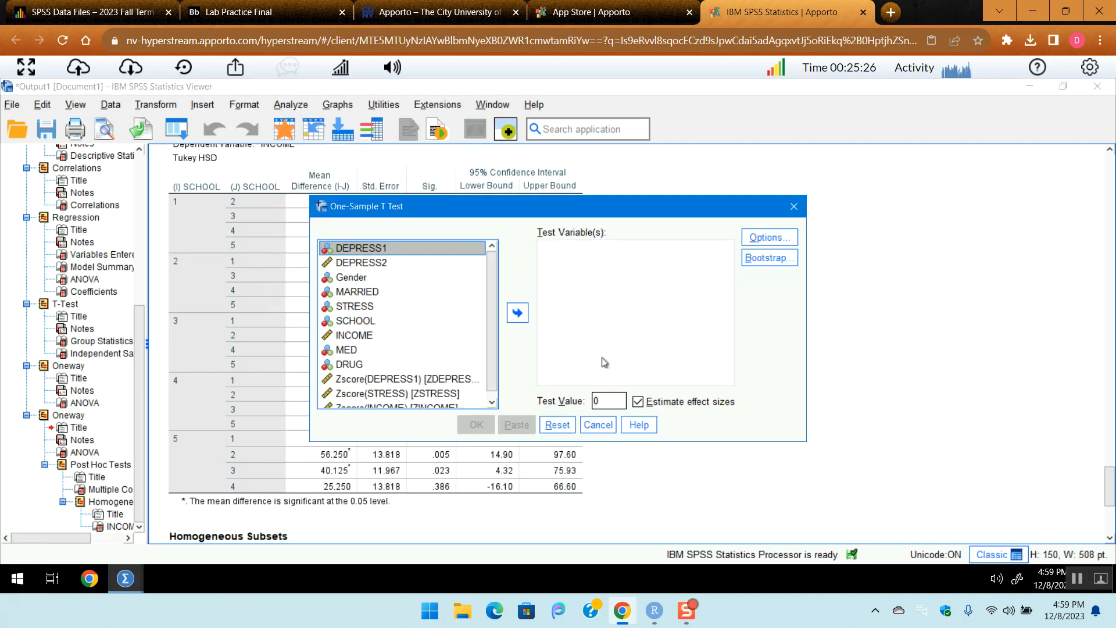
pyautogui.doubleClick(608, 401)
pyautogui.write('40')
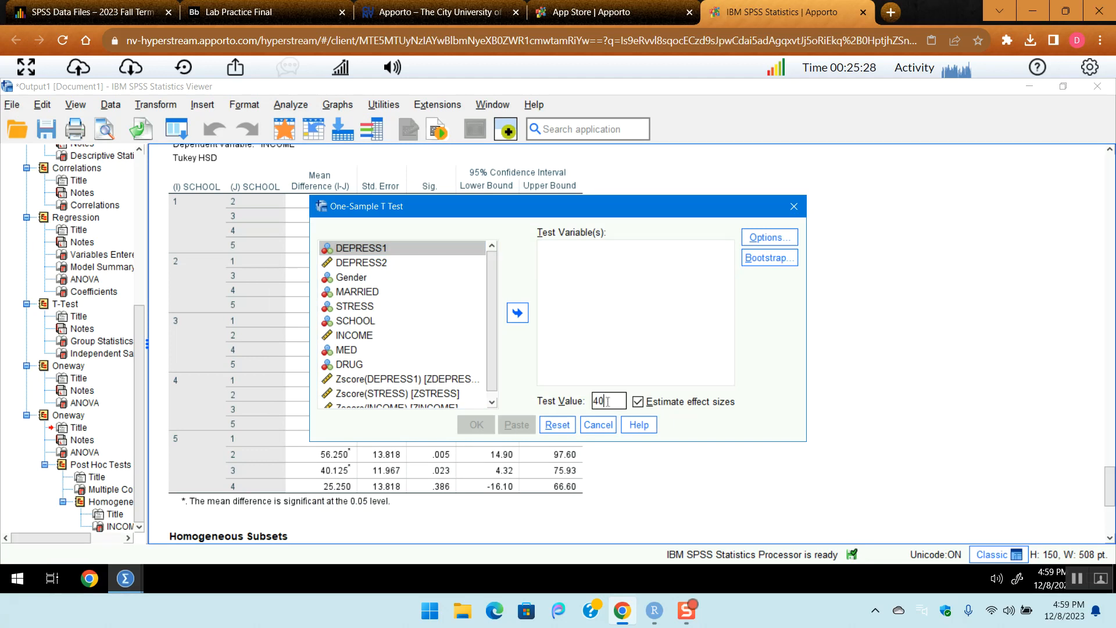
pyautogui.click(638, 402)
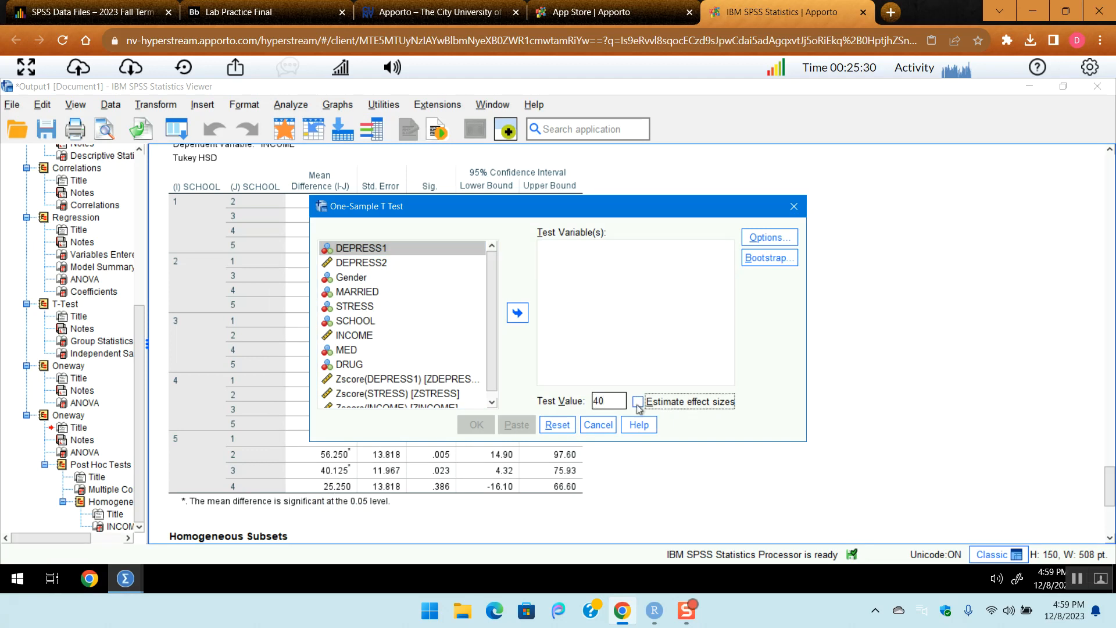
pyautogui.click(366, 338)
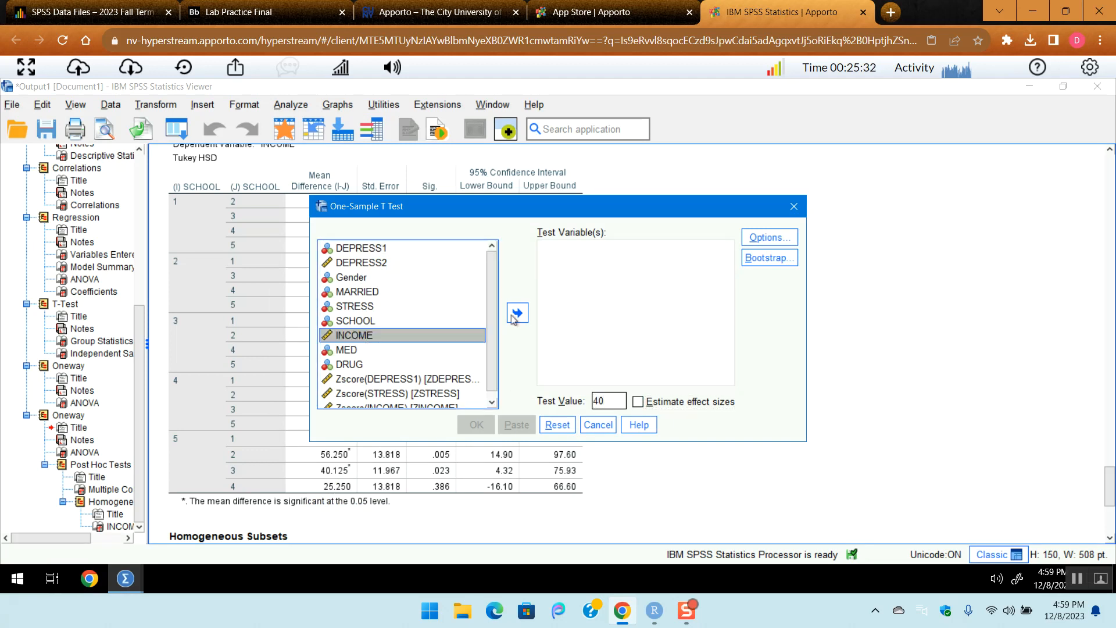
pyautogui.click(518, 314)
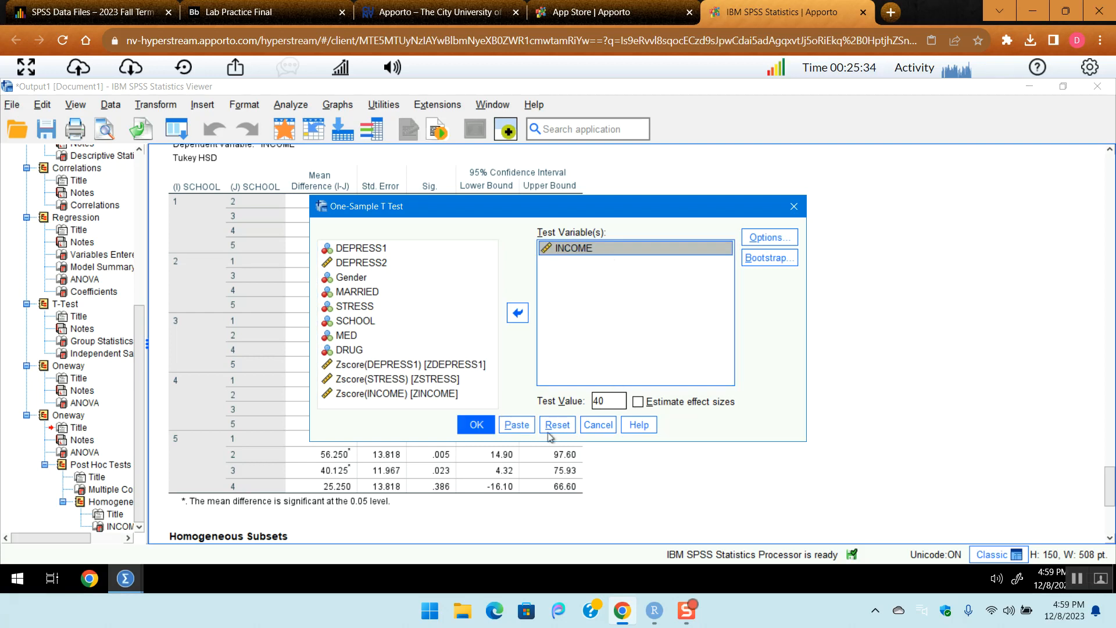
pyautogui.click(475, 425)
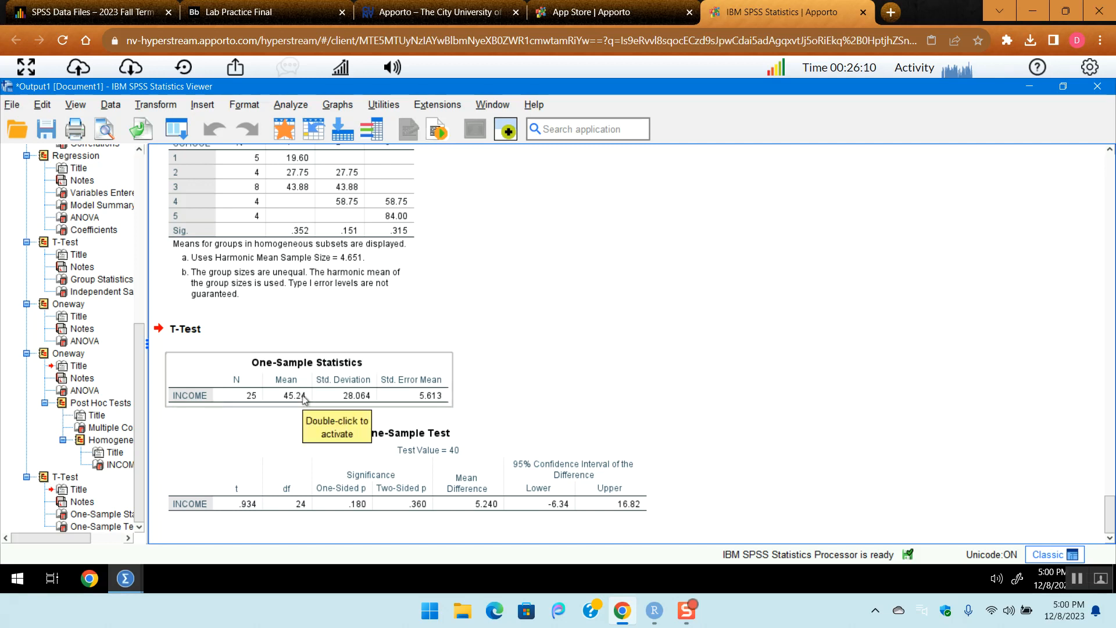
# - Switch to the Lab Practice Final document and read question 8 on CBT and depression scores
pyautogui.click(609, 16)
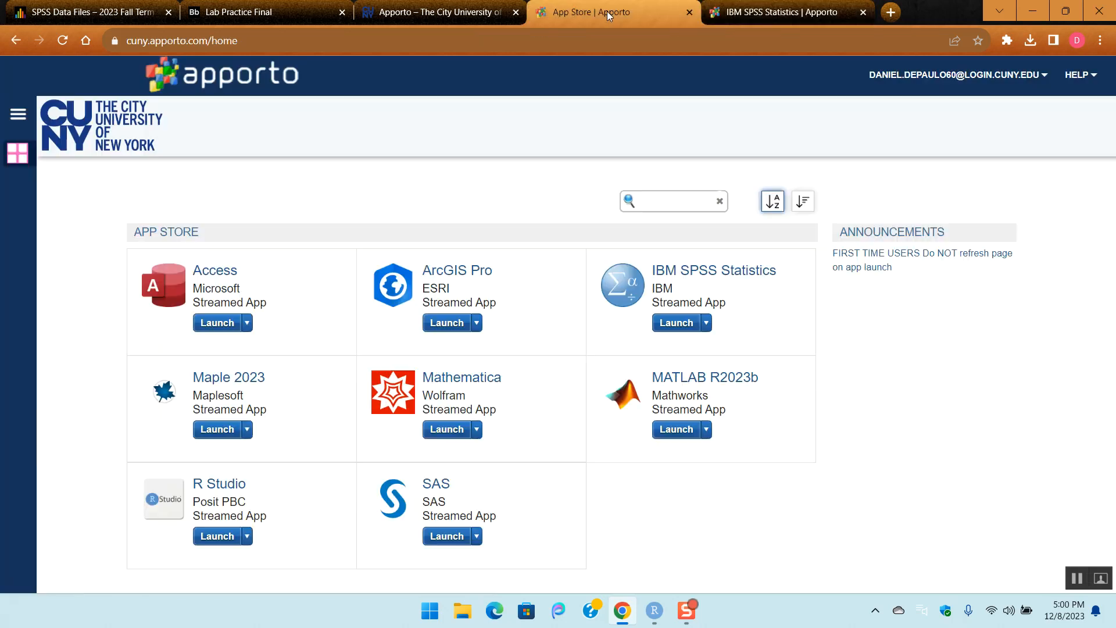
pyautogui.click(418, 13)
pyautogui.click(282, 12)
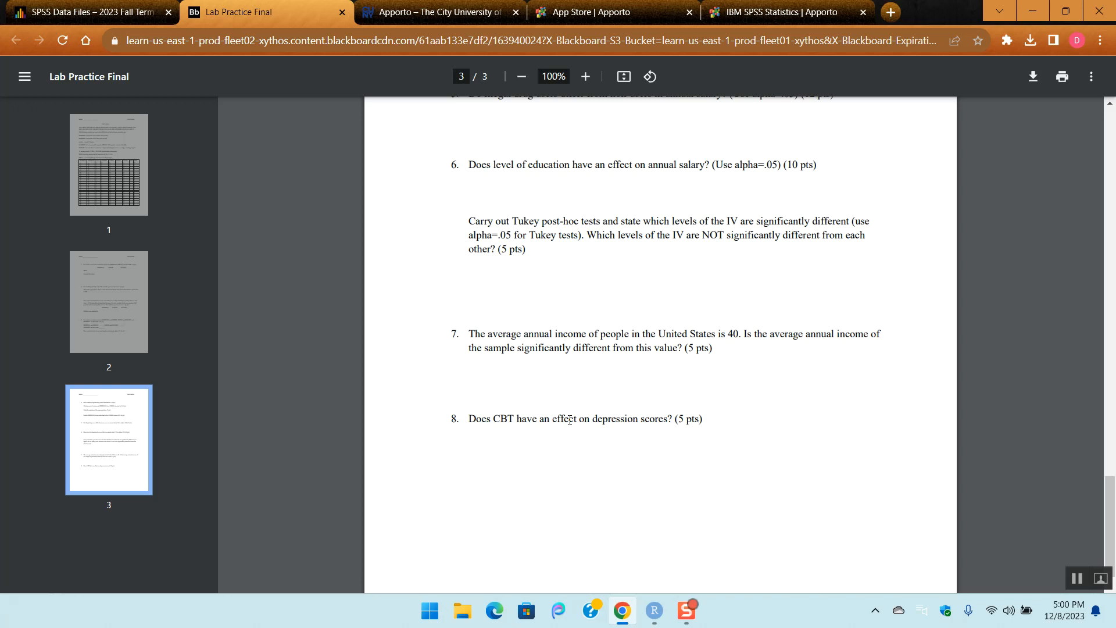
# - Return to SPSS and run a paired-samples t test pairing DEPRESS1 with DEPRESS2, with effect size estimation turned off
pyautogui.click(442, 13)
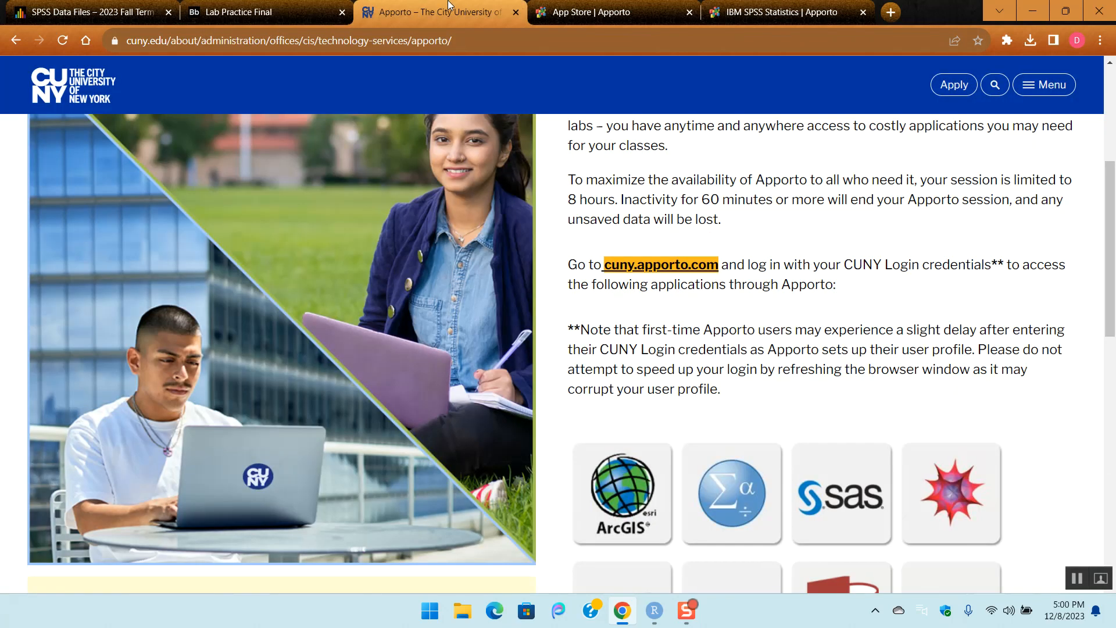
pyautogui.click(582, 12)
pyautogui.click(744, 13)
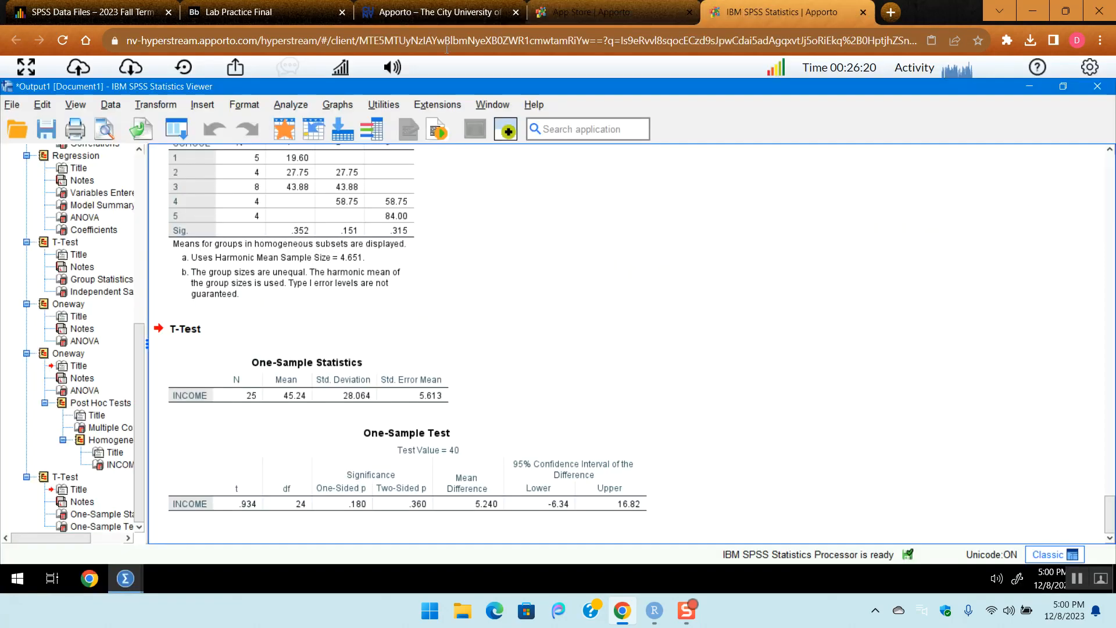
pyautogui.click(291, 104)
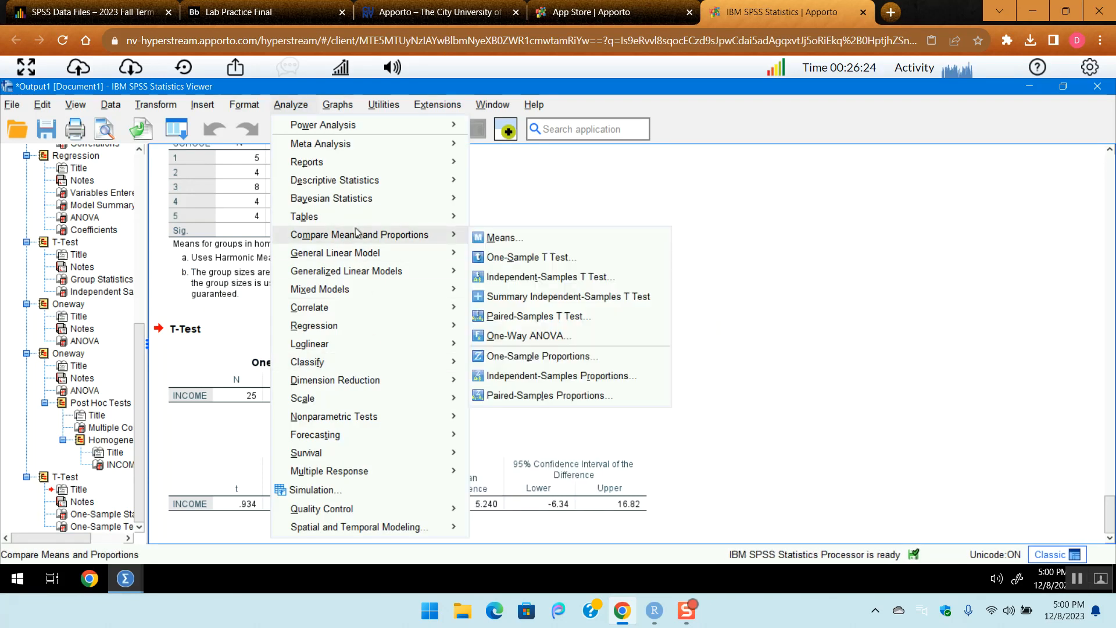
pyautogui.moveTo(463, 250)
pyautogui.click(544, 318)
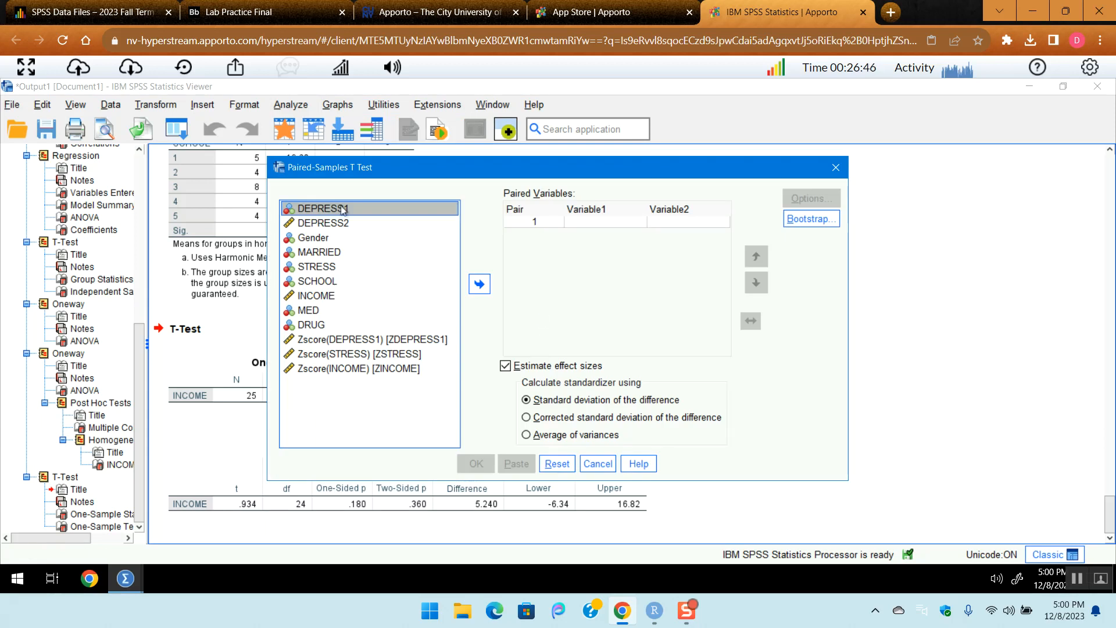
pyautogui.keyDown('ctrl'); pyautogui.click(342, 224); pyautogui.keyUp('ctrl')
pyautogui.click(479, 283)
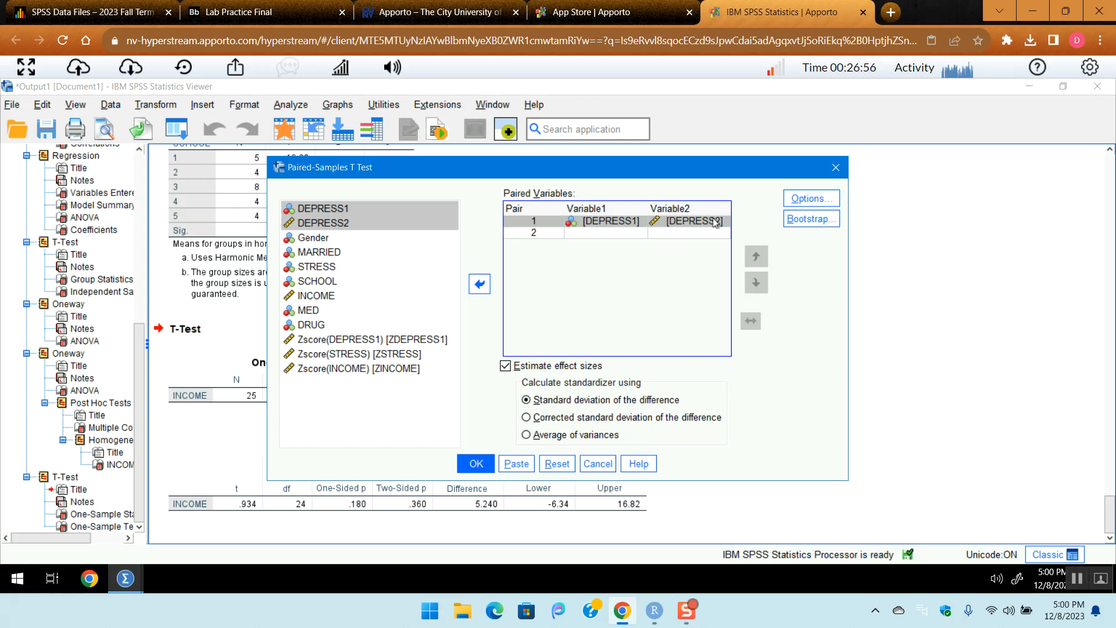
pyautogui.click(505, 365)
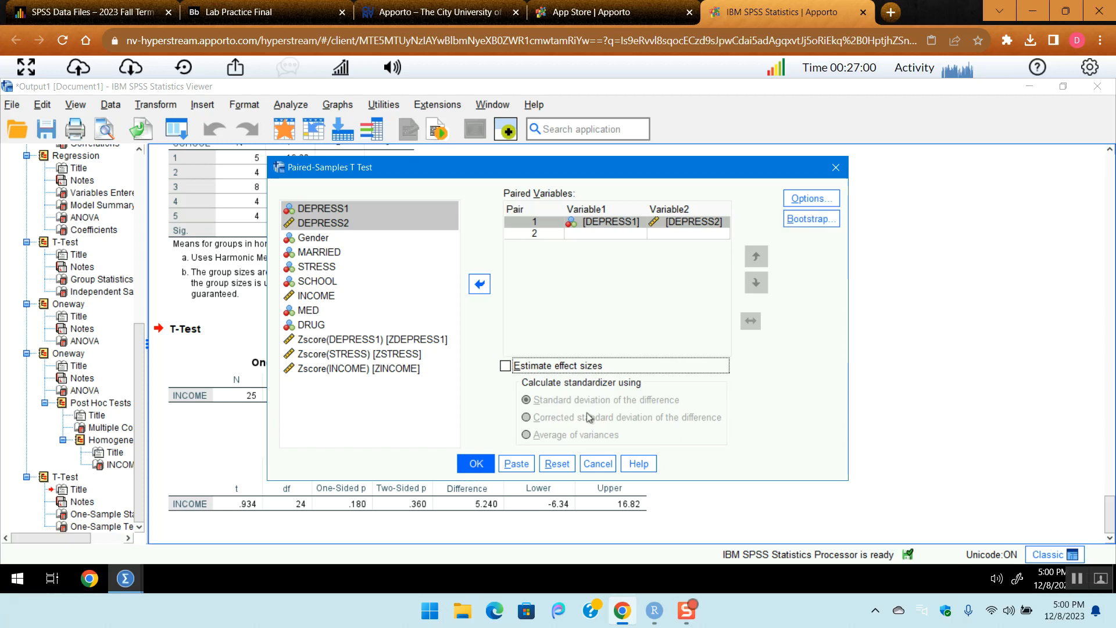
pyautogui.click(481, 470)
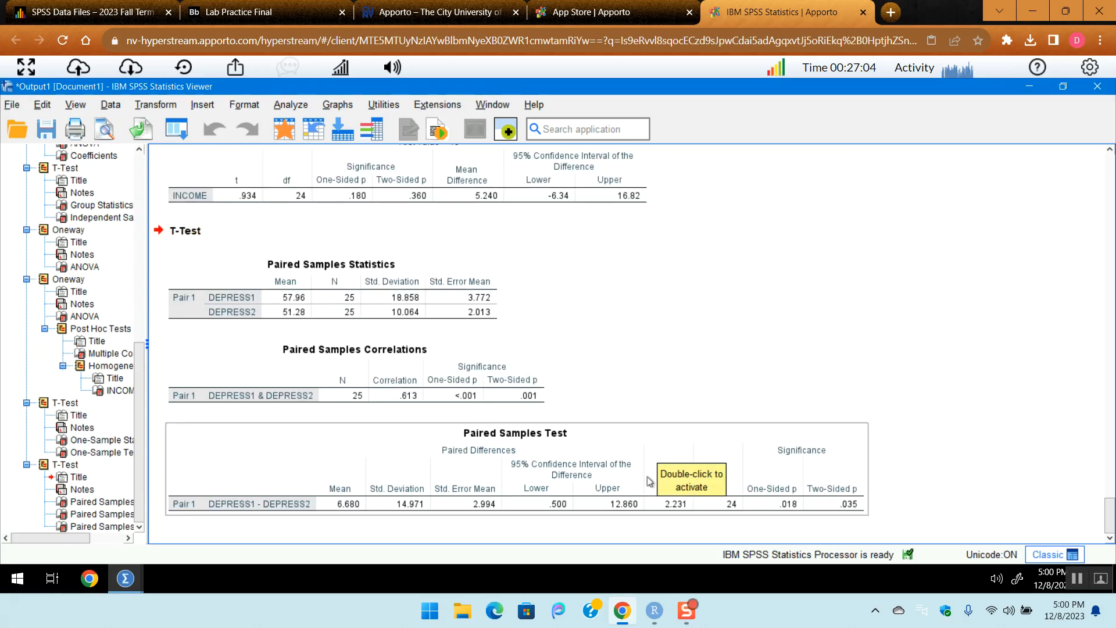
# - Examine the Paired Samples Test table in SPSS, checking back with the Lab Practice Final document in between
pyautogui.click(725, 464)
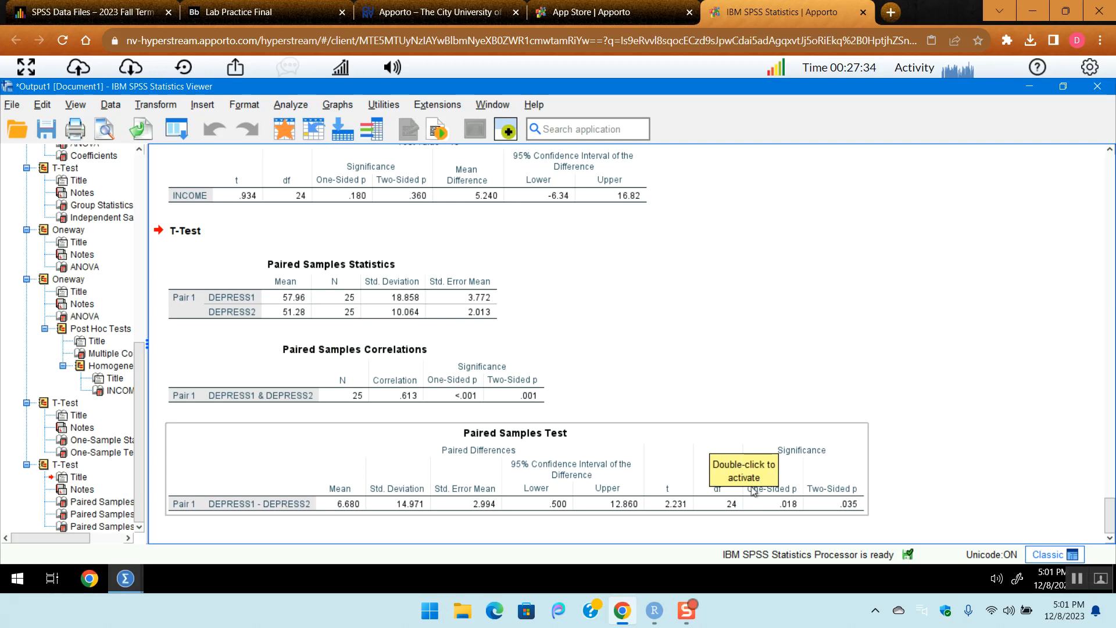
pyautogui.click(628, 9)
pyautogui.click(430, 6)
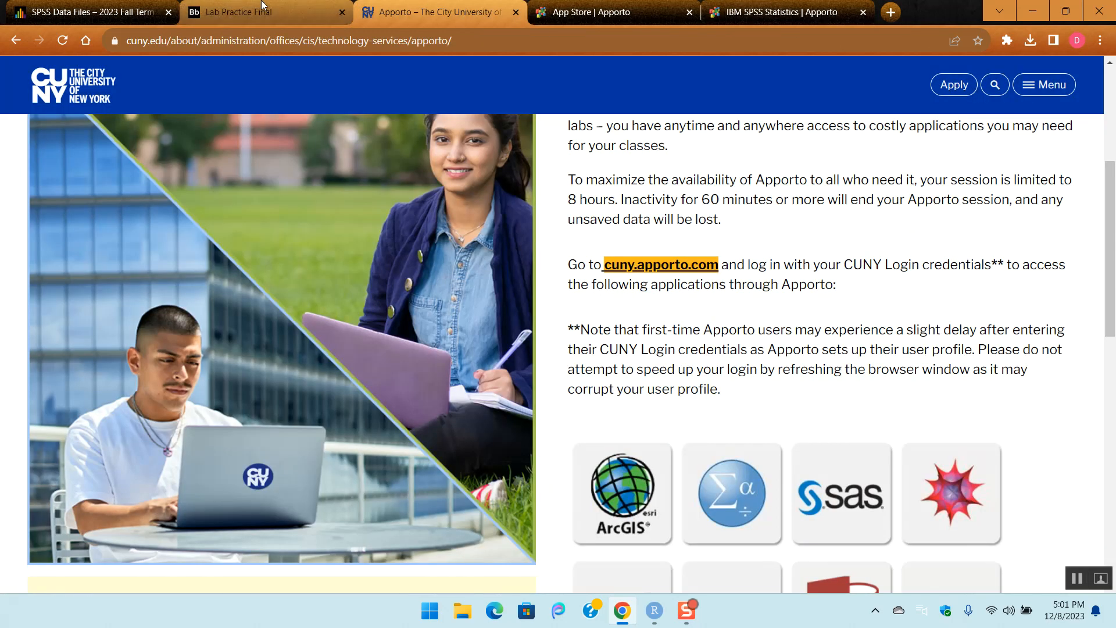
pyautogui.click(262, 6)
pyautogui.click(817, 20)
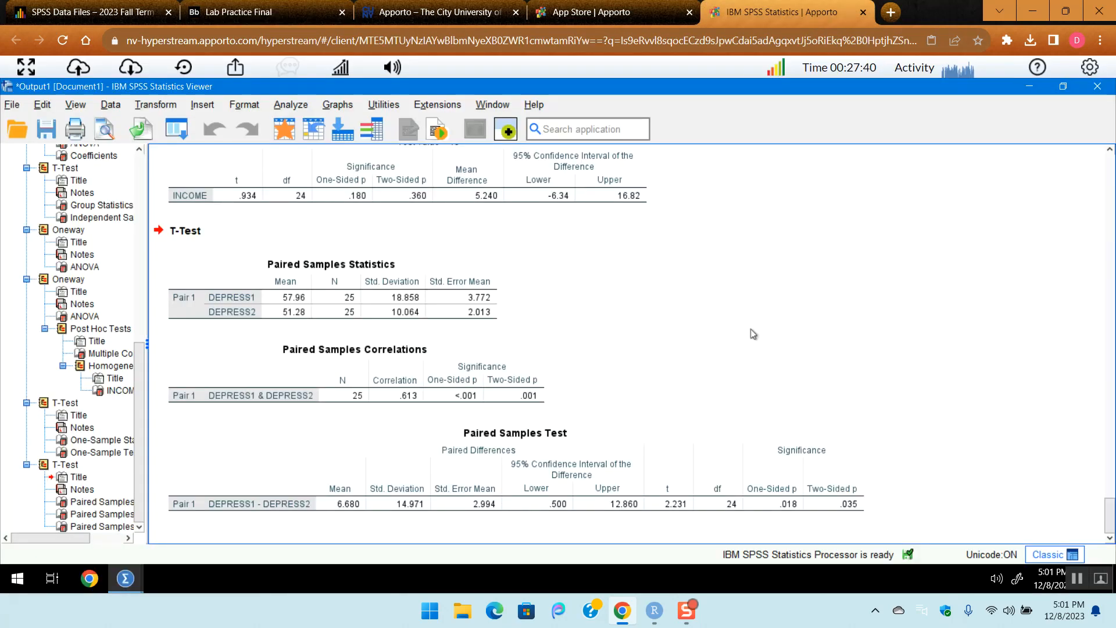
pyautogui.click(714, 503)
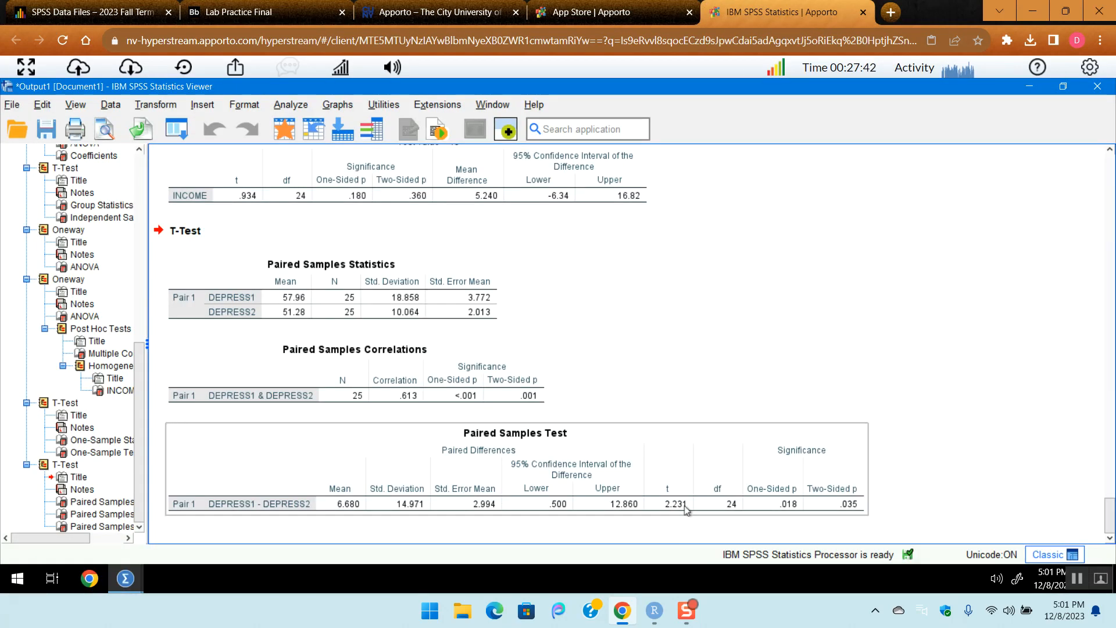